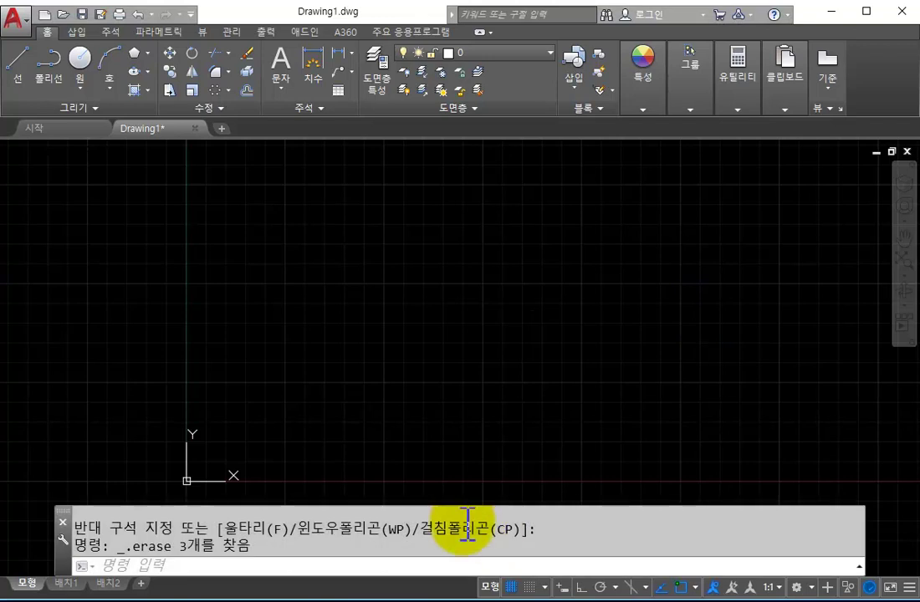
click(478, 353)
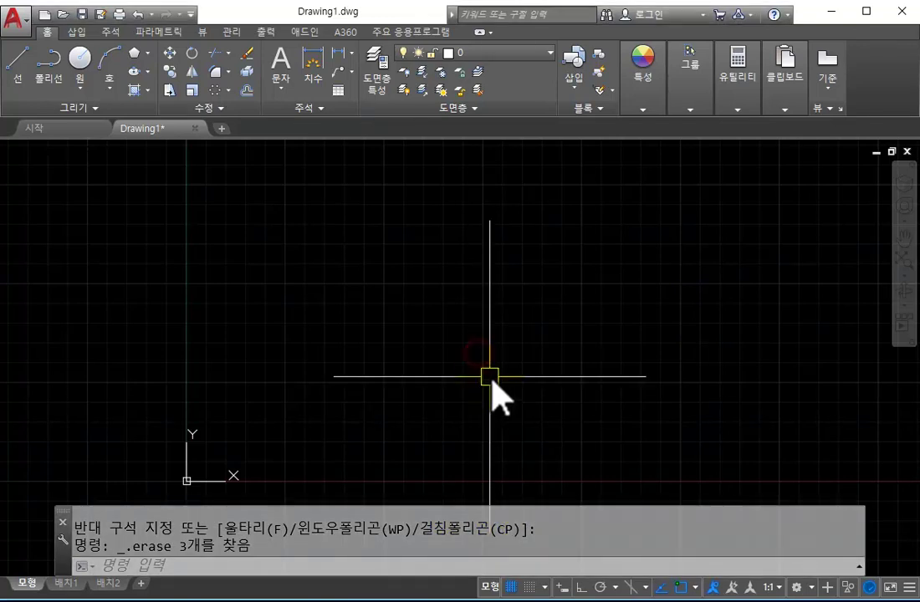
scroll(393, 362, up, 2)
scroll(385, 363, down, 5)
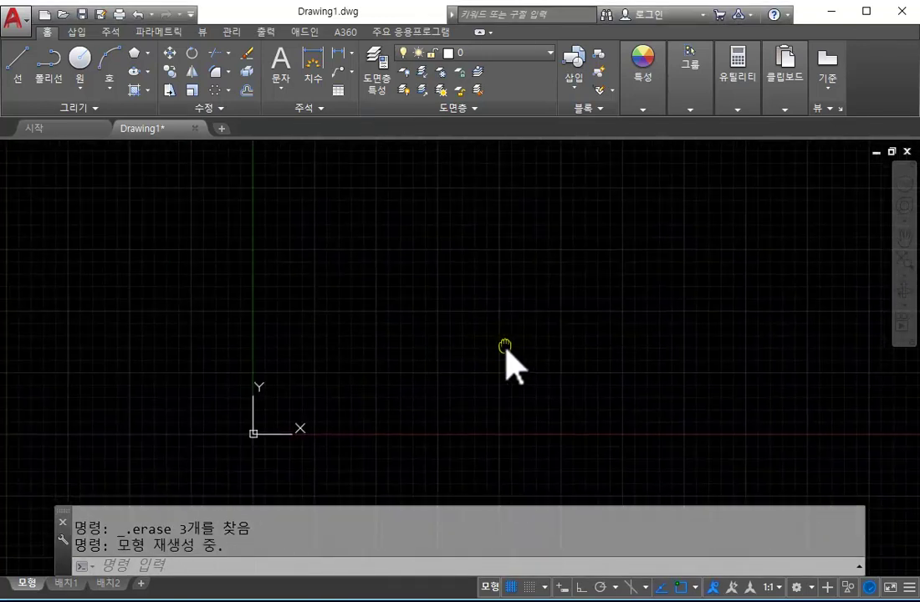
scroll(513, 370, up, 1)
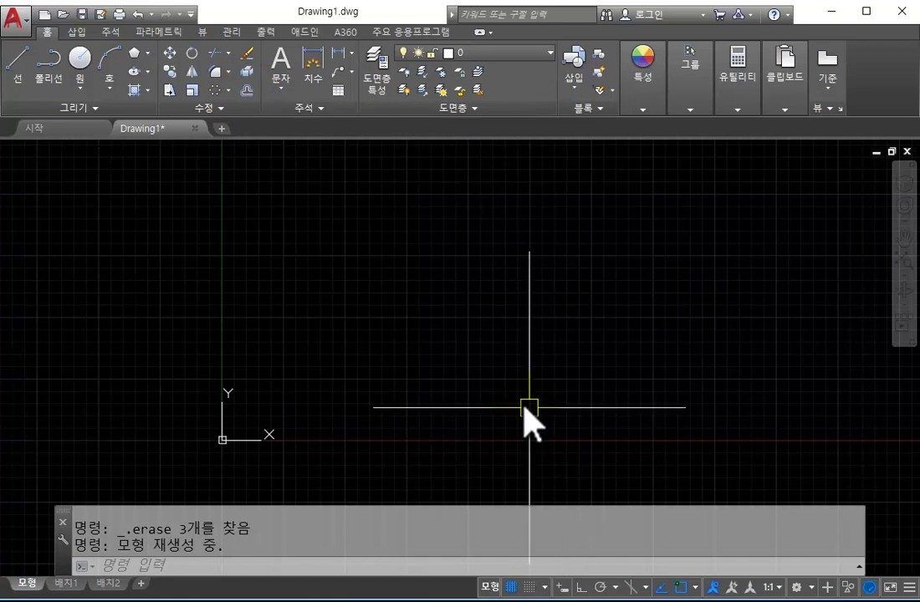
mouse_move(350, 409)
middle_down()
mouse_move(427, 387)
mouse_move(353, 416)
middle_up()
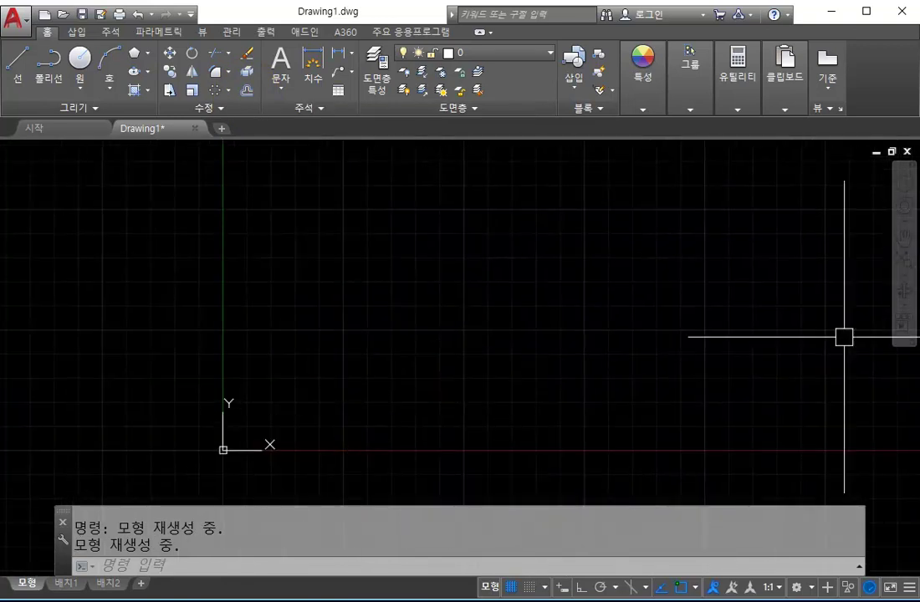
Draw a freehand rectangle above and to the right of the origin.
click(612, 329)
click(482, 326)
key(Escape)
scroll(592, 321, up, 1)
text(rec)
key(Return)
click(362, 374)
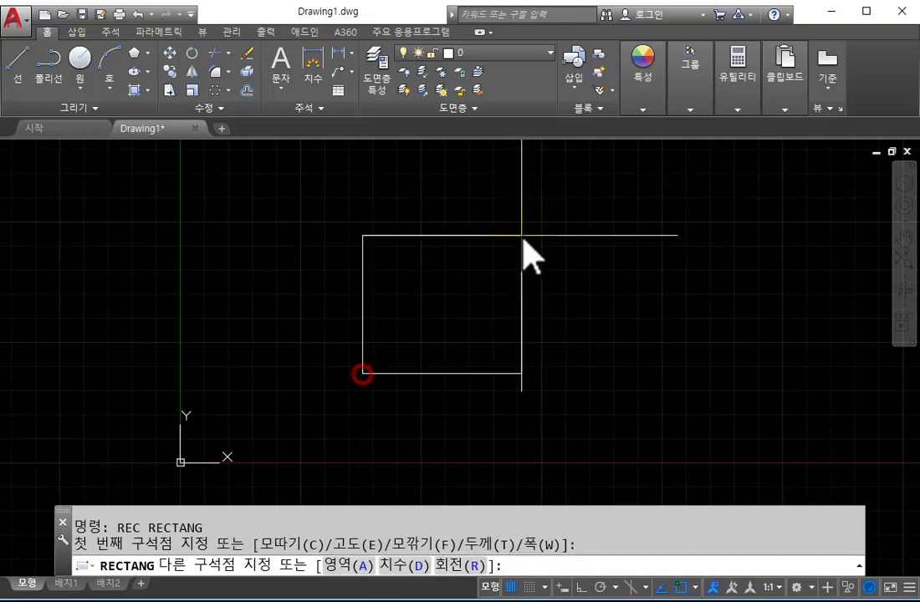
click(523, 237)
key(Escape)
Draw a diagonal construction line rising to the right, beside the rectangle's right edge.
scroll(514, 294, up, 2)
scroll(516, 292, down, 2)
middle_drag(516, 292, 538, 311)
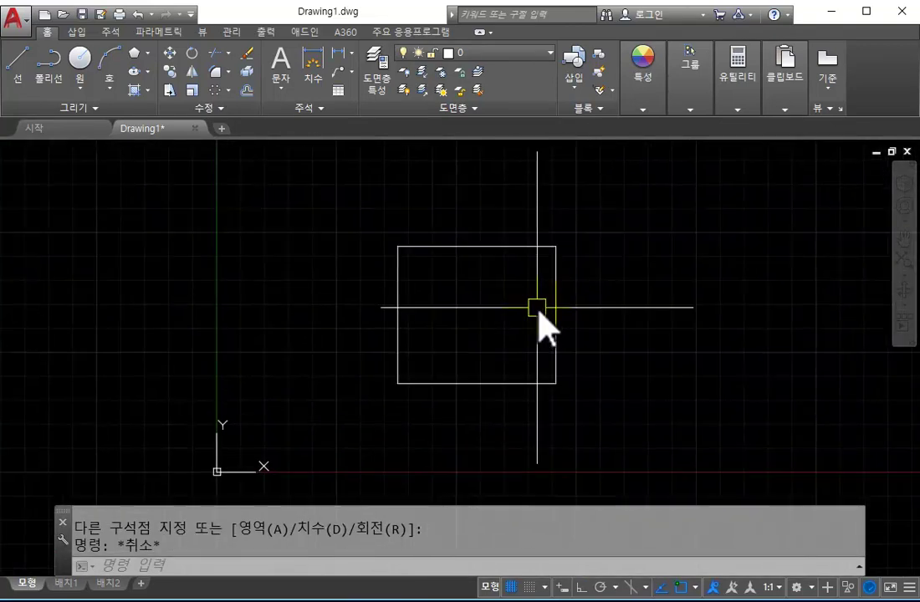
scroll(548, 299, up, 2)
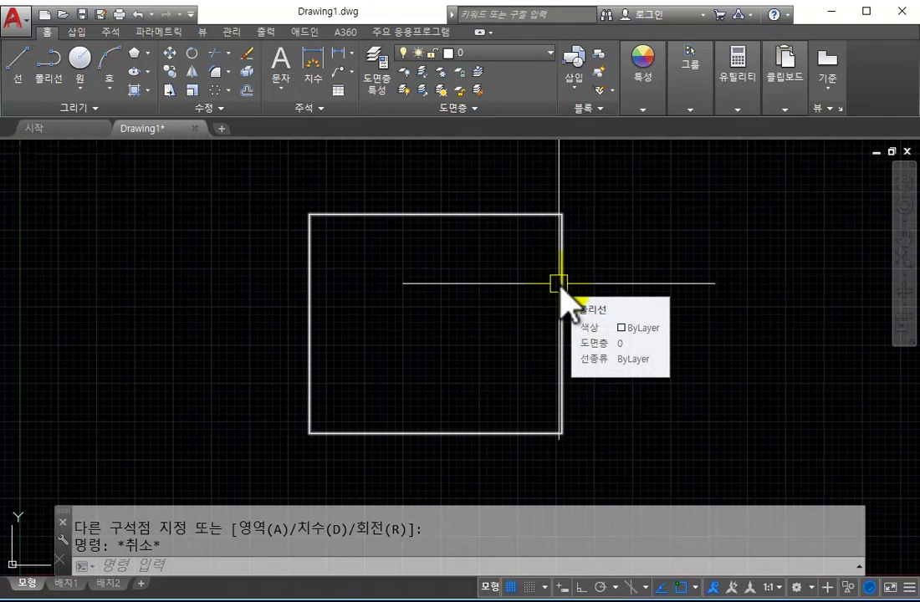
middle_drag(596, 274, 456, 303)
key(Escape)
text(x)
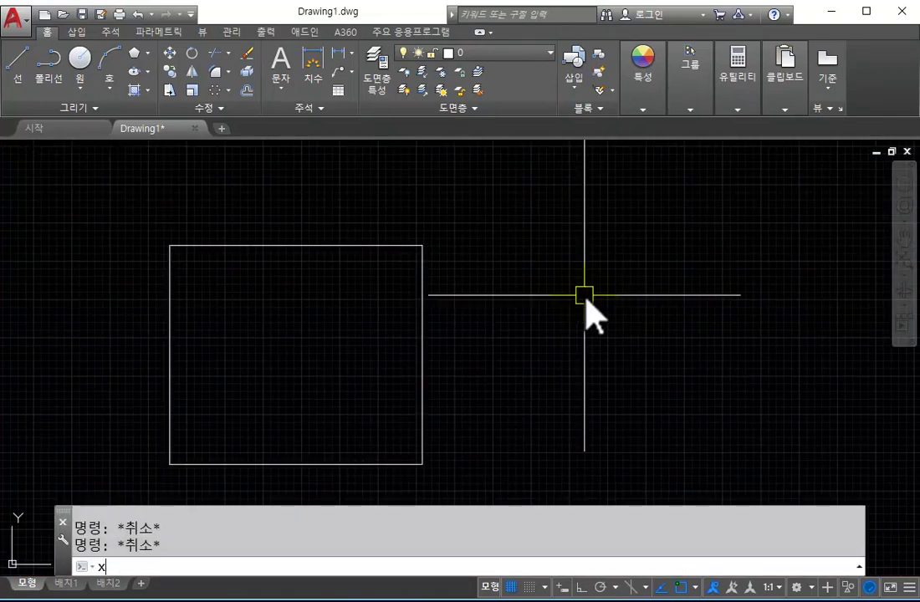
text(l)
key(Return)
click(653, 269)
click(595, 322)
key(Escape)
Move the diagonal construction line a short distance toward the lower right.
scroll(718, 360, down, 6)
scroll(724, 360, up, 4)
middle_drag(721, 343, 519, 368)
scroll(497, 311, up, 2)
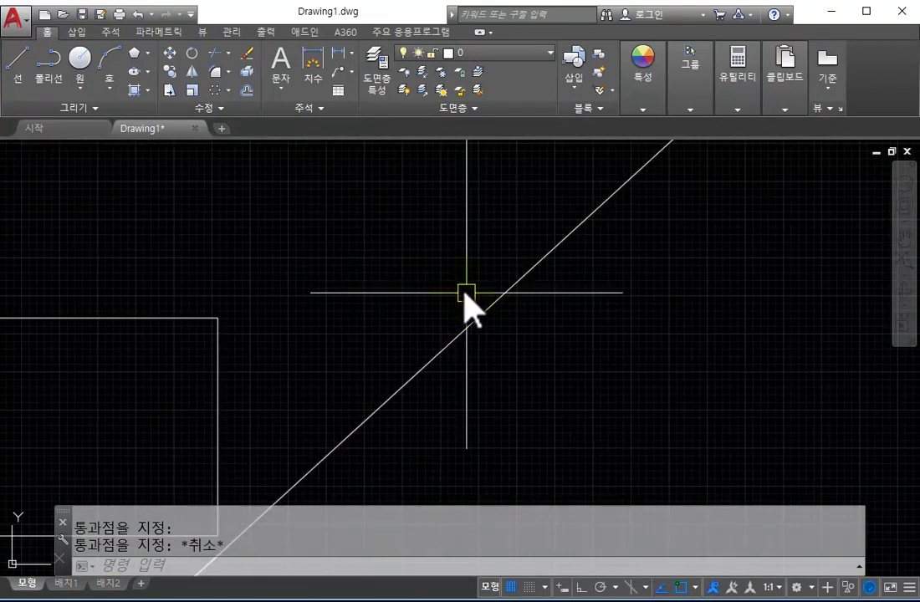
middle_drag(378, 226, 456, 263)
middle_drag(594, 345, 538, 299)
click(526, 297)
text(m)
key(space)
click(527, 297)
click(623, 359)
key(Escape)
Offset the diagonal construction line by 100 toward its upper-left side.
scroll(623, 359, down, 3)
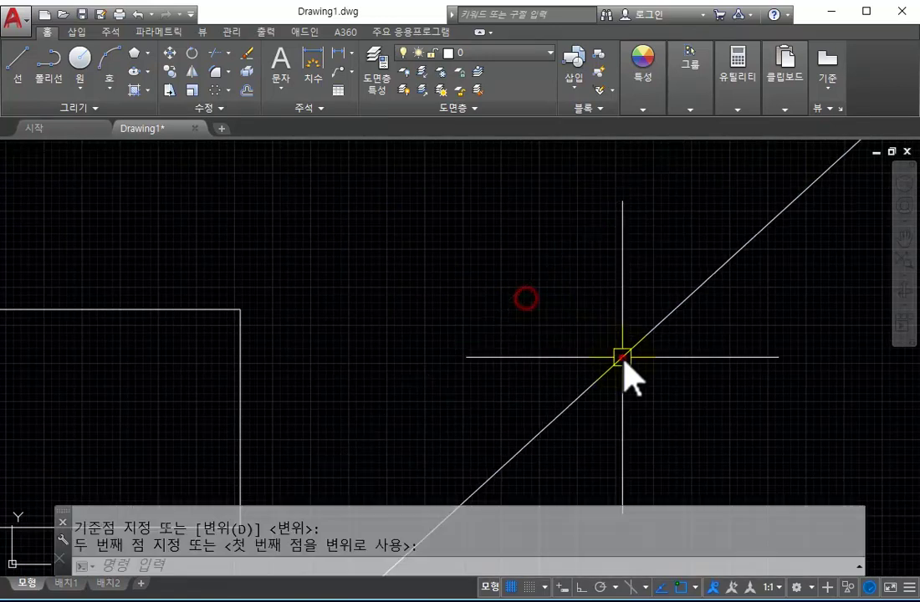
scroll(485, 406, up, 5)
middle_drag(614, 284, 559, 390)
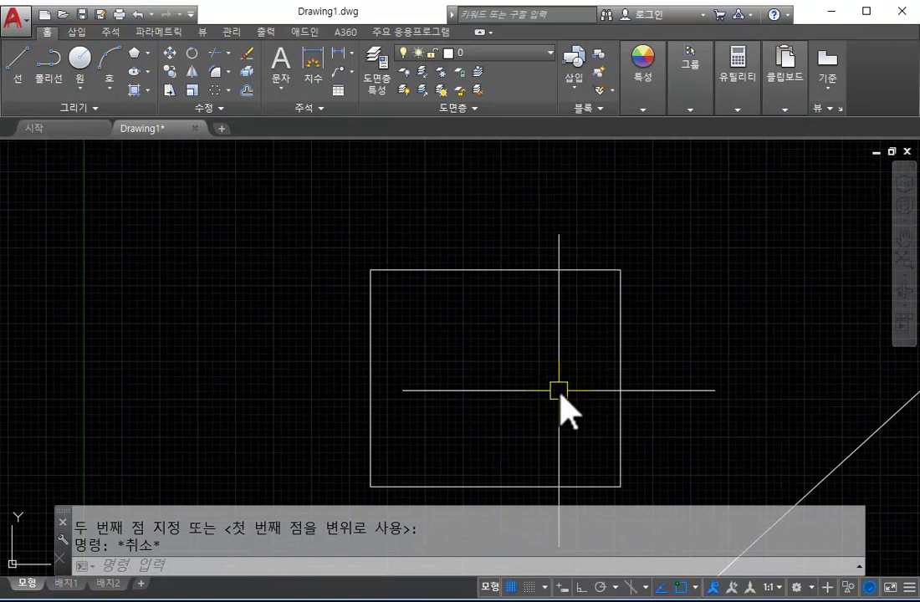
mouse_move(850, 382)
middle_down()
mouse_move(450, 347)
mouse_move(420, 400)
middle_up()
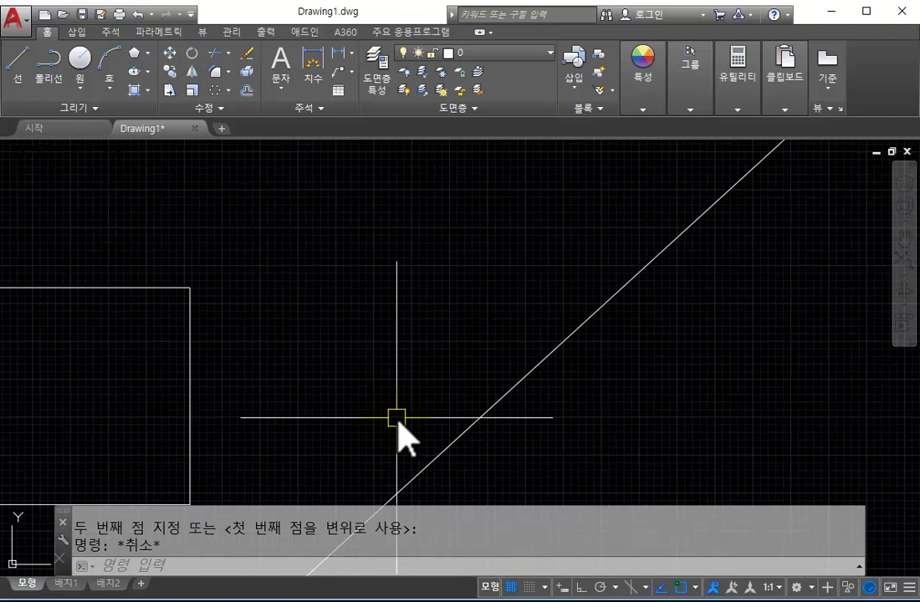
text(o)
key(Return)
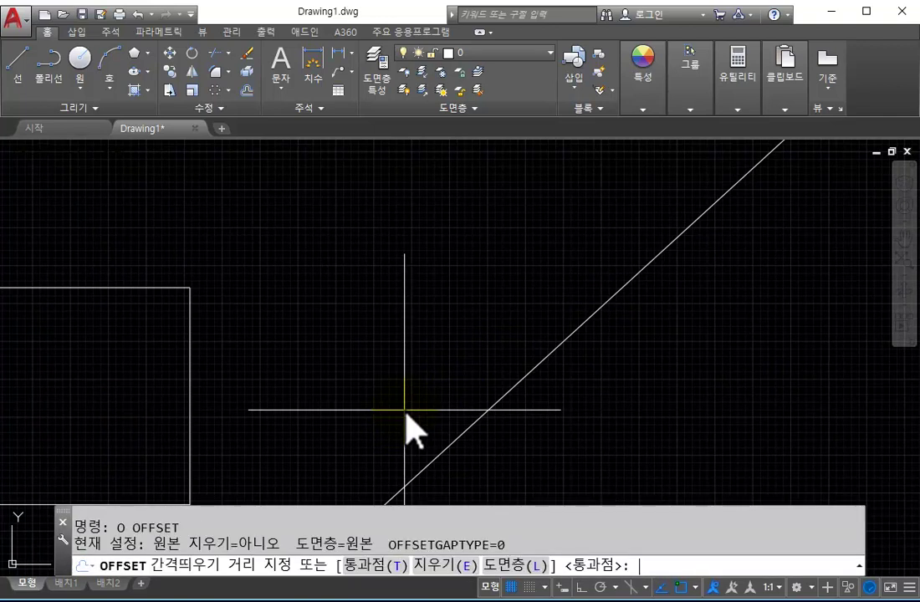
text(100)
key(Return)
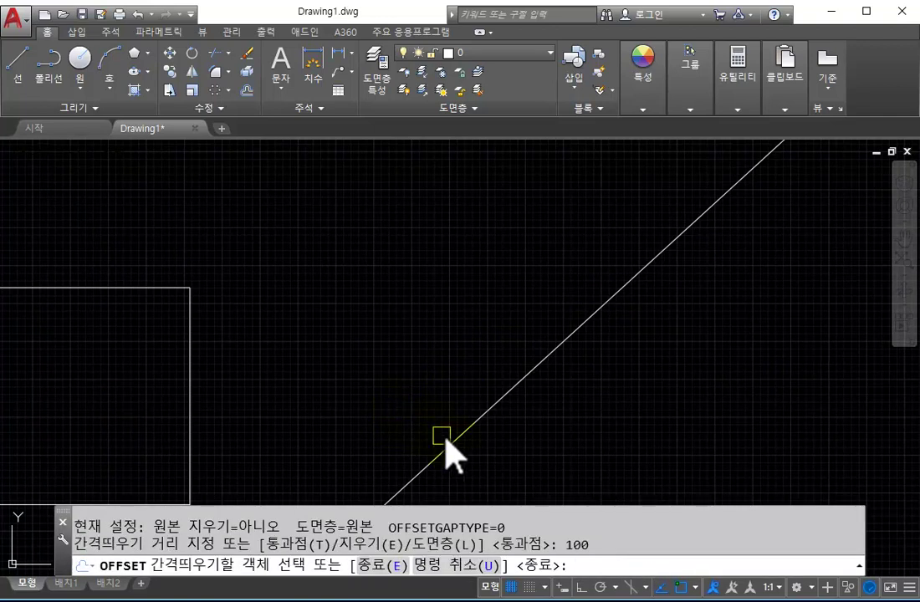
click(470, 429)
click(423, 393)
Inspect the spacing between the construction line and its offset copy at several magnifications, with the Offset command ended.
scroll(452, 393, down, 3)
scroll(456, 380, down, 2)
scroll(471, 358, up, 6)
scroll(682, 444, down, 5)
scroll(682, 401, up, 8)
scroll(584, 360, up, 1)
scroll(555, 349, up, 1)
scroll(544, 359, down, 2)
key(Escape)
scroll(544, 355, up, 1)
scroll(535, 349, up, 1)
scroll(519, 364, down, 3)
scroll(360, 388, down, 1)
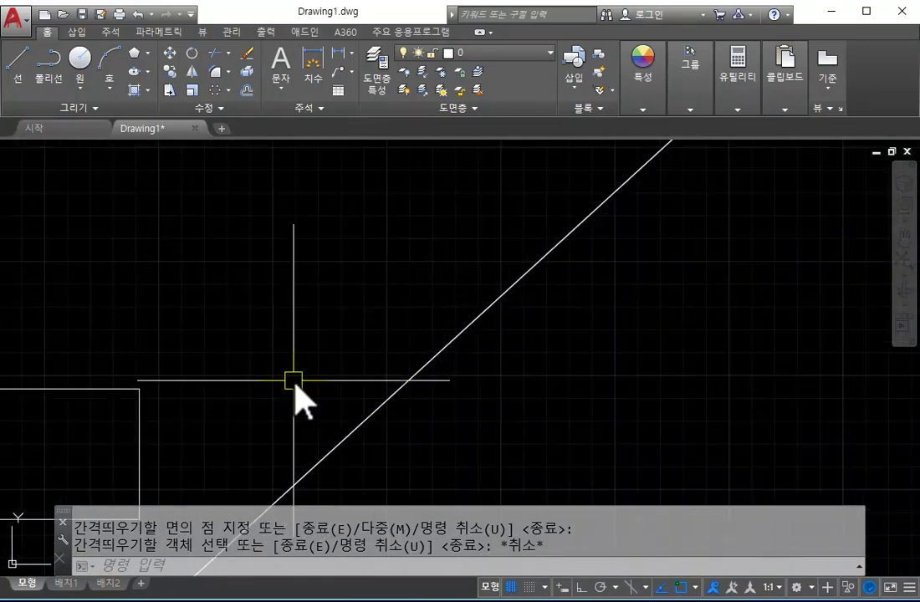
Erase the original large rectangle.
scroll(153, 431, up, 5)
scroll(474, 302, down, 5)
click(436, 358)
click(292, 325)
key(Delete)
Draw a smaller freehand rectangle to the left of the diagonal construction line.
scroll(621, 393, up, 4)
scroll(147, 325, down, 5)
scroll(417, 233, up, 7)
scroll(707, 448, down, 4)
scroll(502, 327, up, 4)
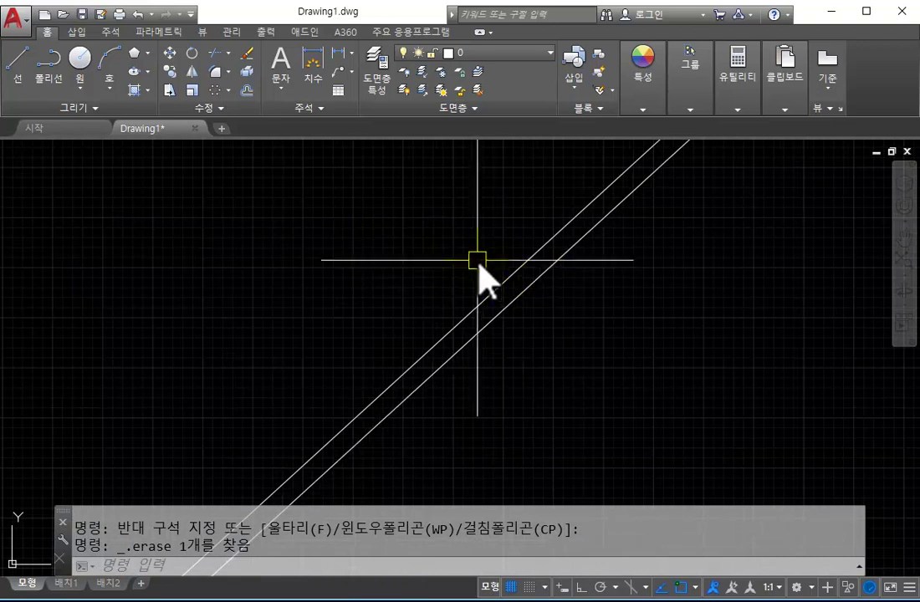
scroll(482, 270, down, 3)
text(rec)
key(Return)
click(72, 395)
click(216, 280)
key(Escape)
Offset the diagonal construction line by a distance of 100 toward its upper-left side.
mouse_move(482, 347)
middle_down()
mouse_move(562, 368)
mouse_move(575, 346)
middle_up()
middle_drag(584, 390, 596, 377)
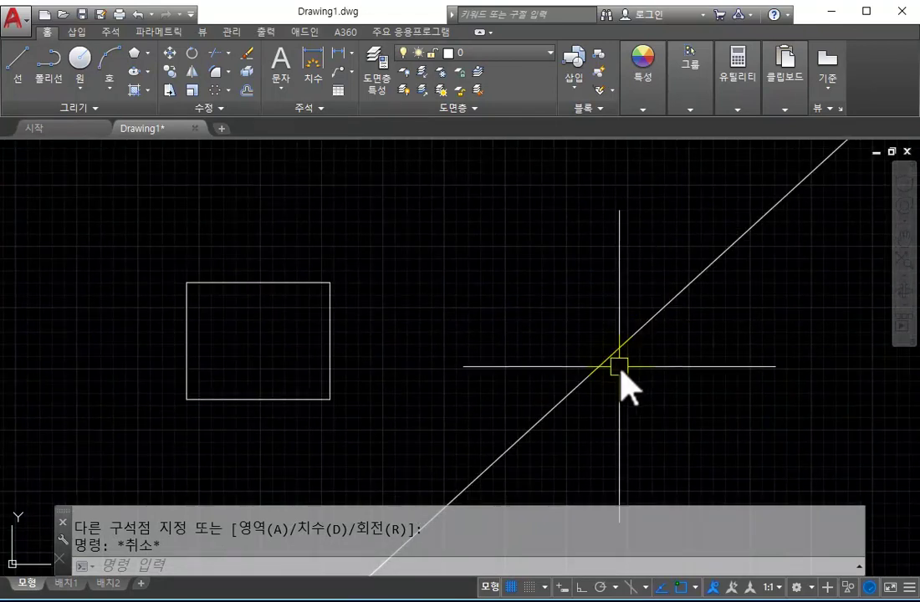
mouse_move(633, 355)
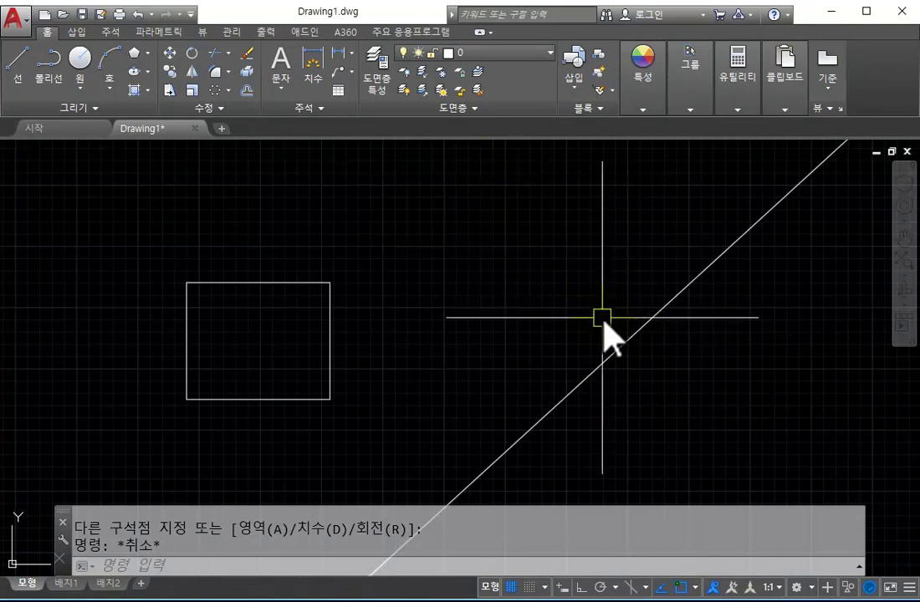
scroll(609, 312, up, 2)
text(o)
key(Return)
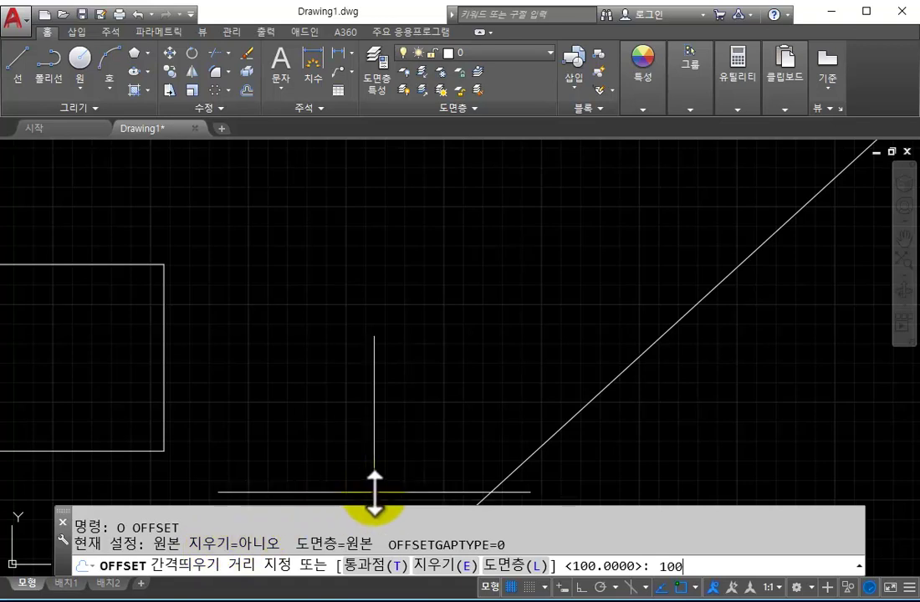
key(Return)
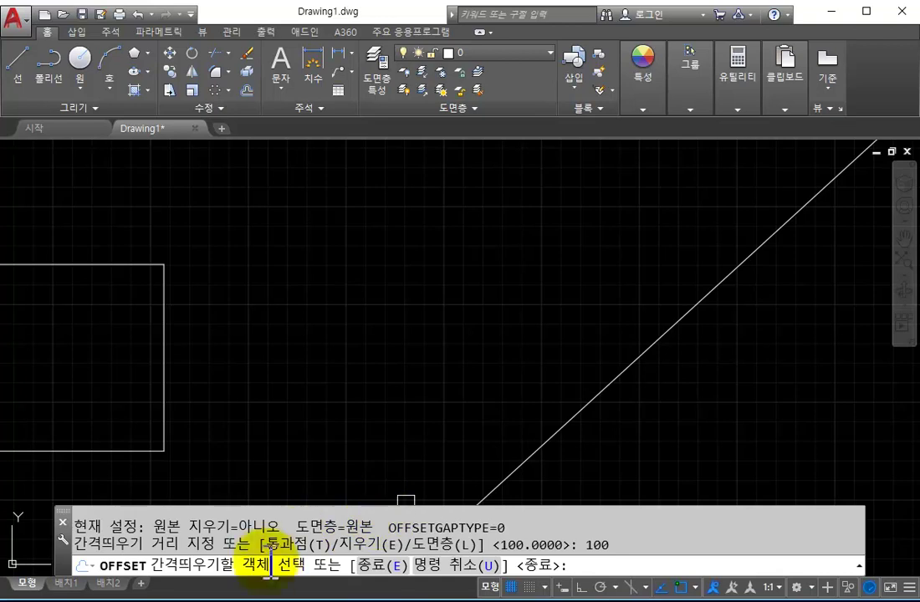
click(590, 408)
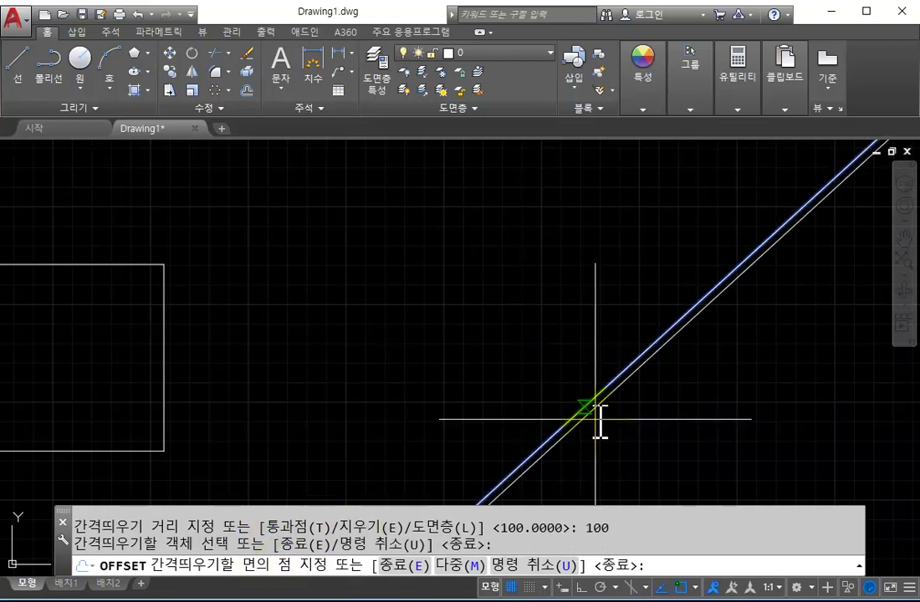
scroll(572, 397, up, 2)
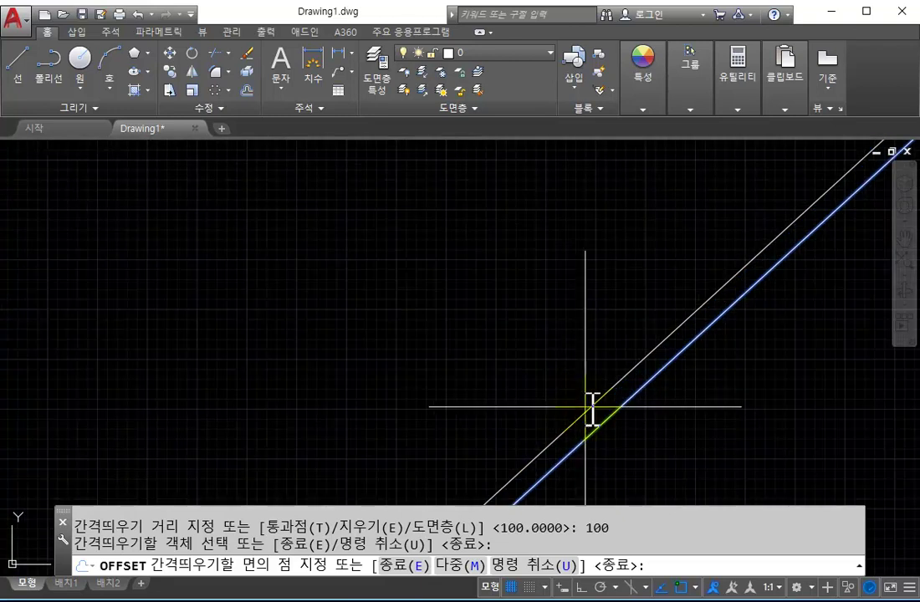
middle_drag(572, 396, 469, 309)
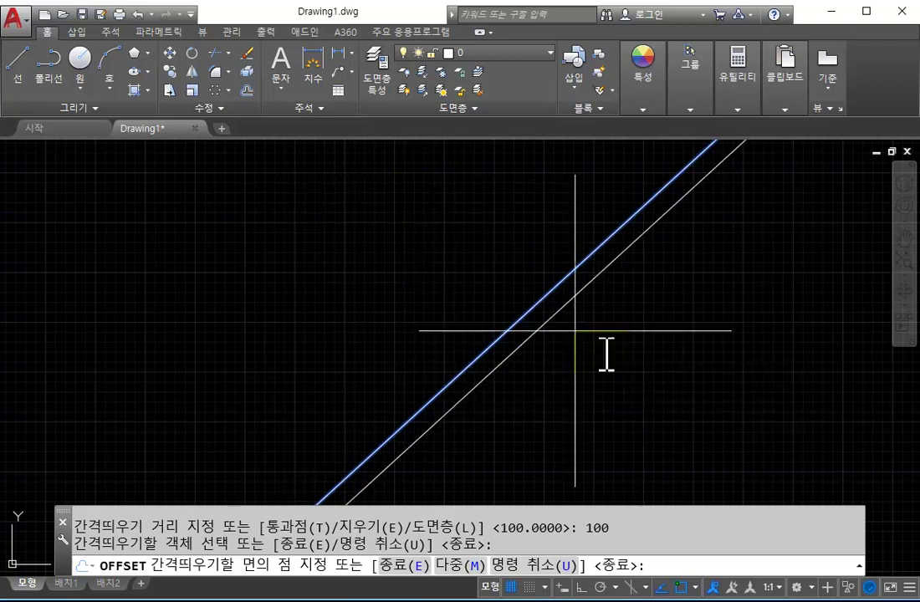
click(416, 277)
Offset the outermost upper-left line outward at the same 100 spacing five more times, each from the newest copy.
middle_drag(484, 336, 564, 337)
scroll(564, 338, up, 1)
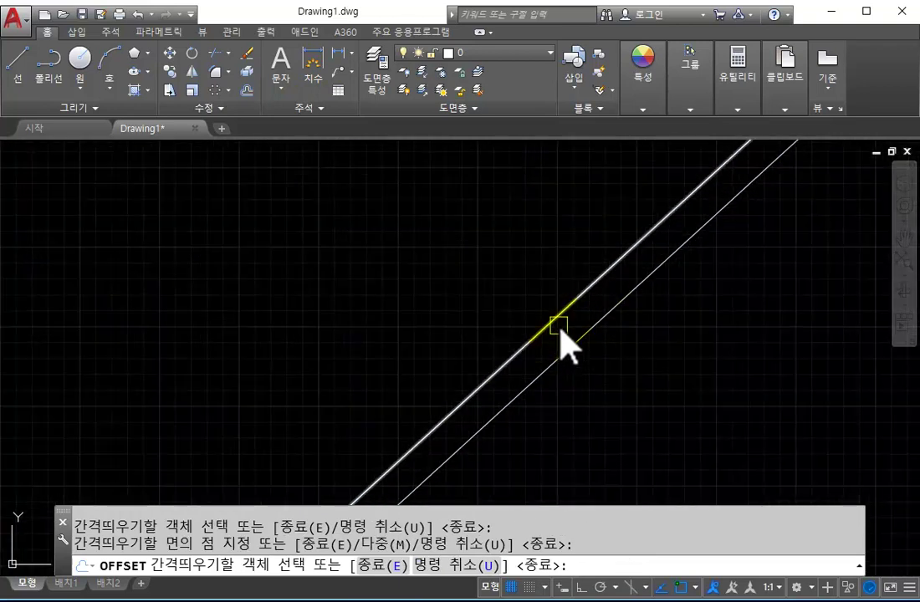
click(559, 327)
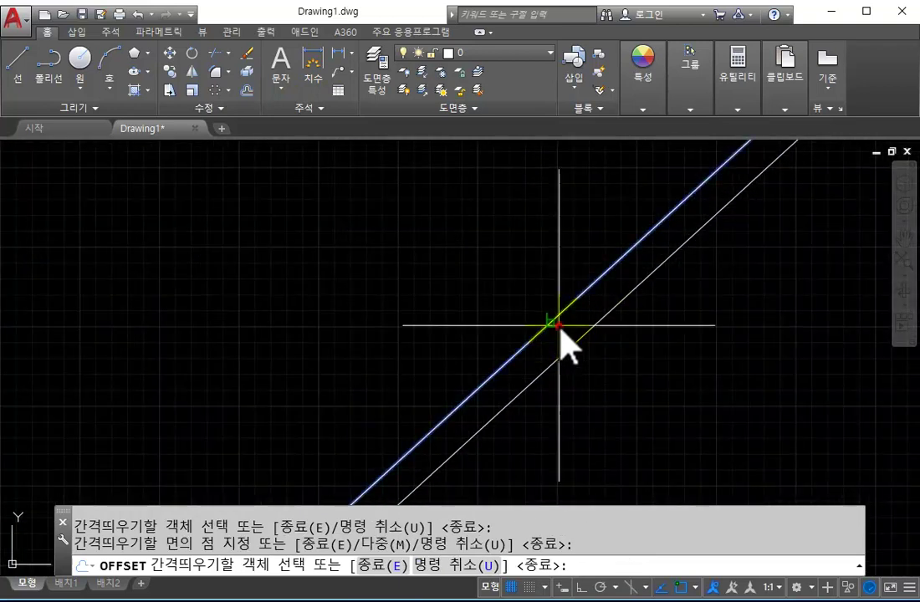
click(483, 262)
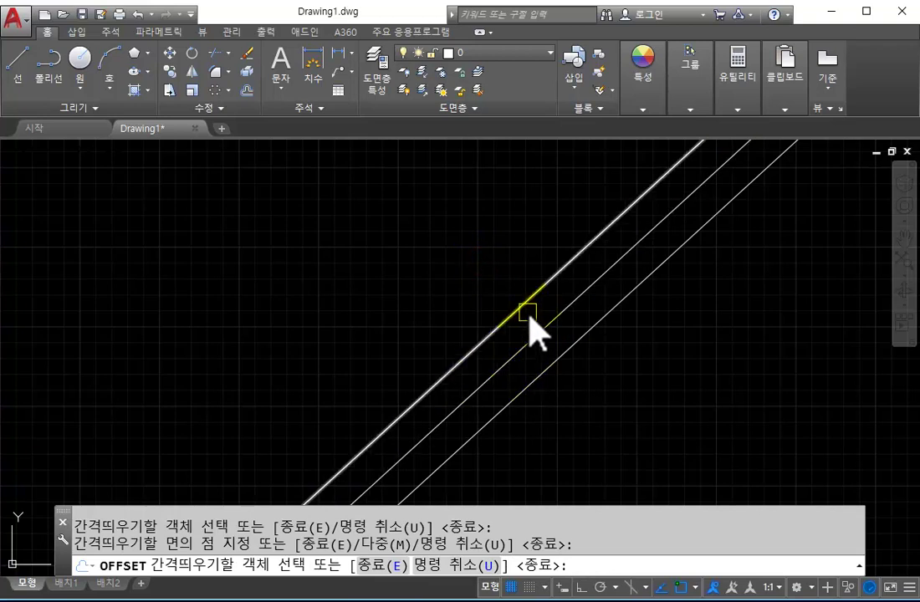
click(528, 312)
click(324, 162)
click(460, 295)
click(400, 243)
click(451, 296)
click(356, 214)
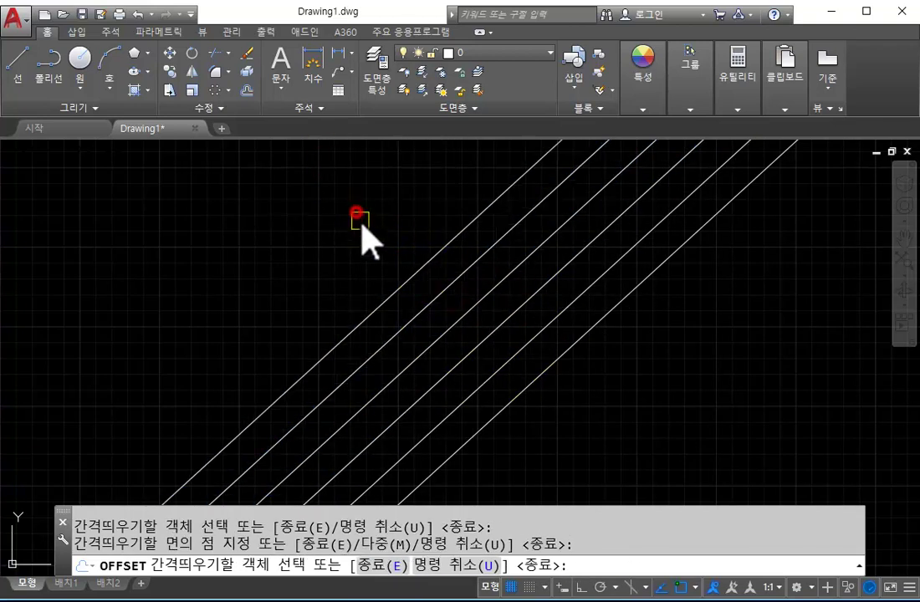
click(410, 283)
click(336, 233)
Use the Multiple option of Offset to add a long run of copies beyond the outermost line's upper-left side, spaced 100 apart.
scroll(362, 299, down, 3)
middle_drag(362, 299, 557, 350)
scroll(596, 335, up, 4)
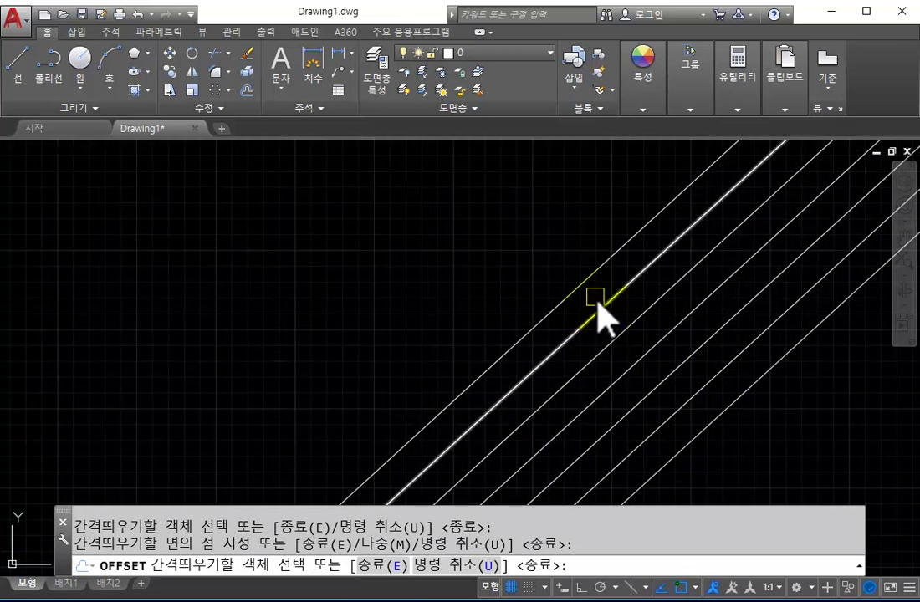
click(594, 299)
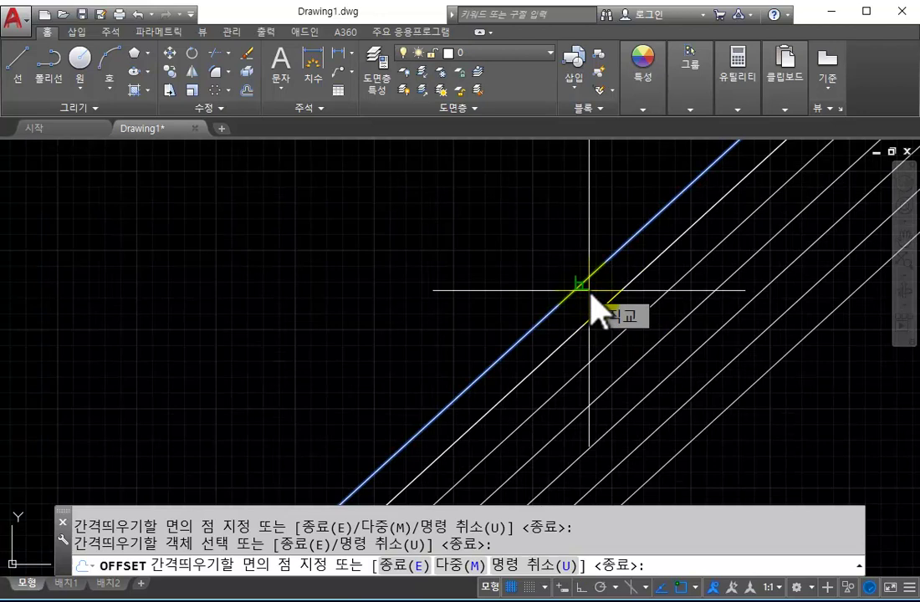
key(Return)
click(463, 264)
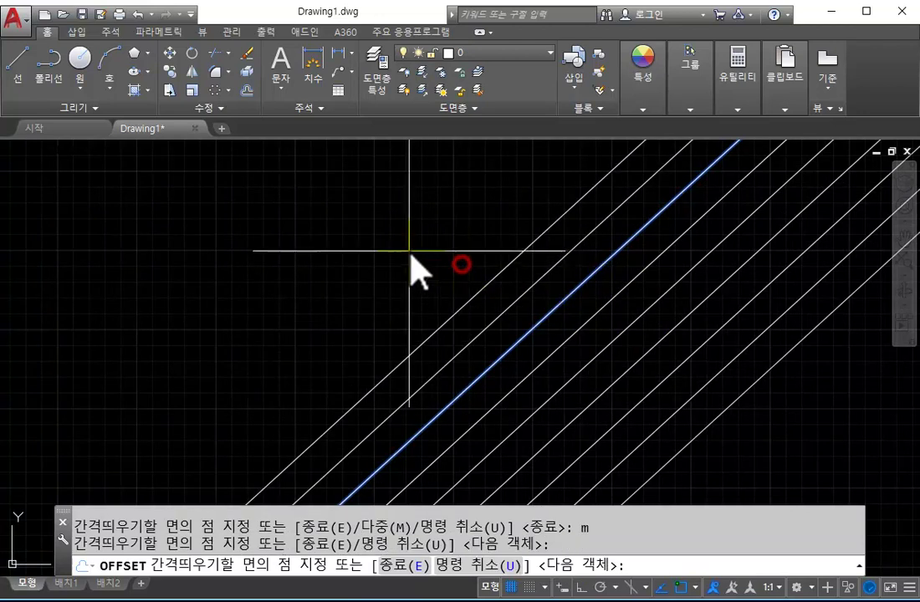
click(409, 252)
click(357, 246)
click(298, 241)
click(217, 231)
click(168, 229)
scroll(204, 241, down, 4)
middle_drag(204, 241, 562, 340)
click(470, 280)
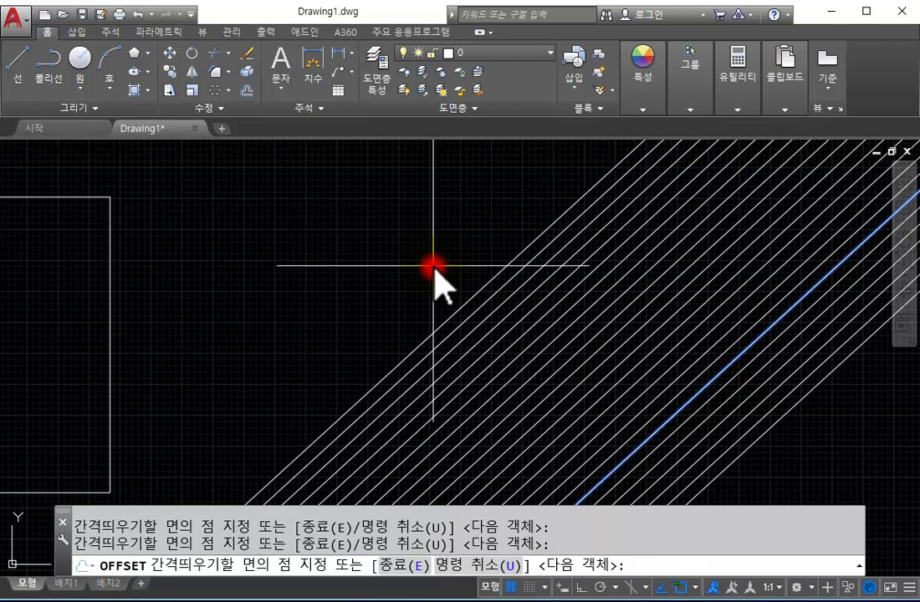
key(Escape)
Offset the rectangle inward by a distance of 200, and offset the resulting copy inward once more.
middle_drag(477, 402, 783, 381)
scroll(666, 342, down, 2)
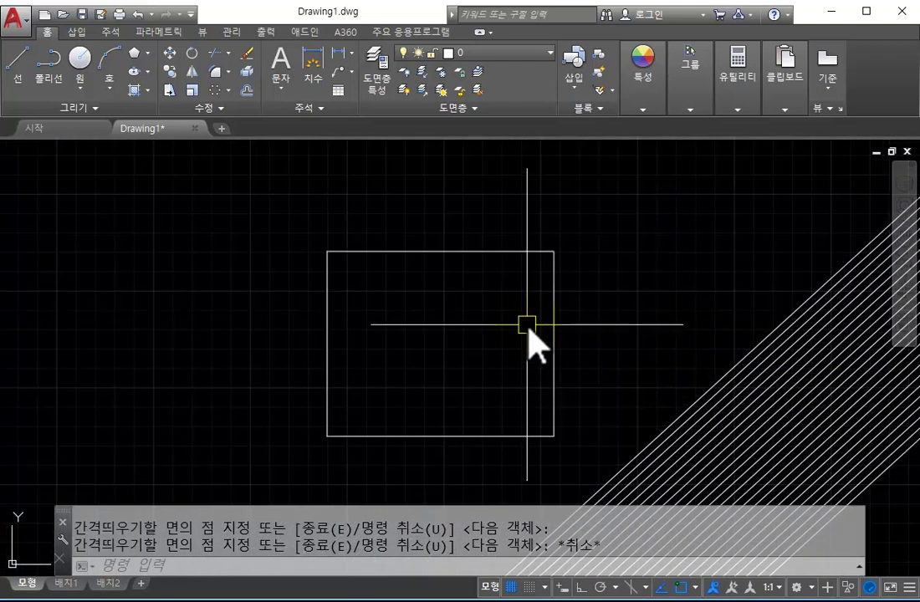
middle_drag(594, 306, 739, 304)
scroll(822, 304, up, 4)
scroll(781, 304, down, 2)
text(o)
key(Return)
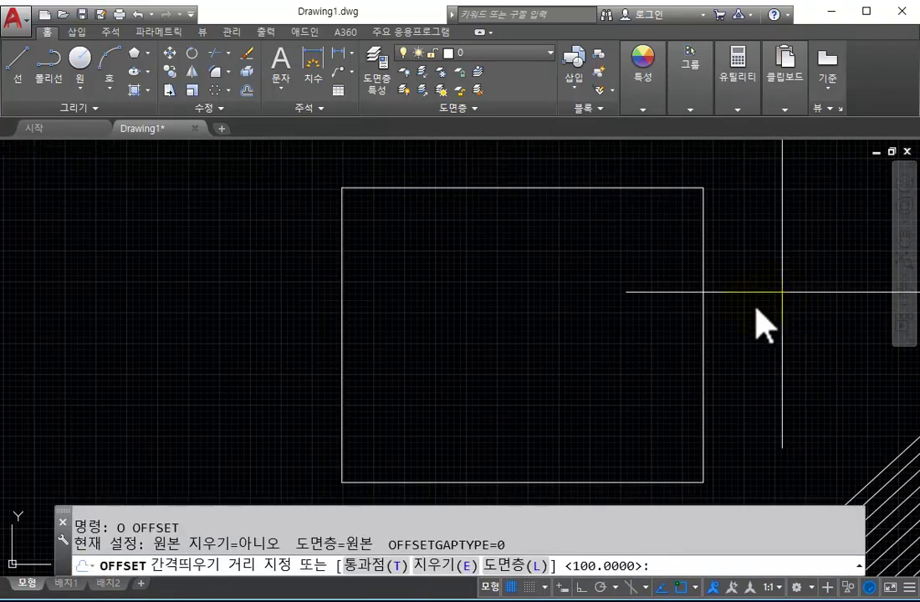
key(Return)
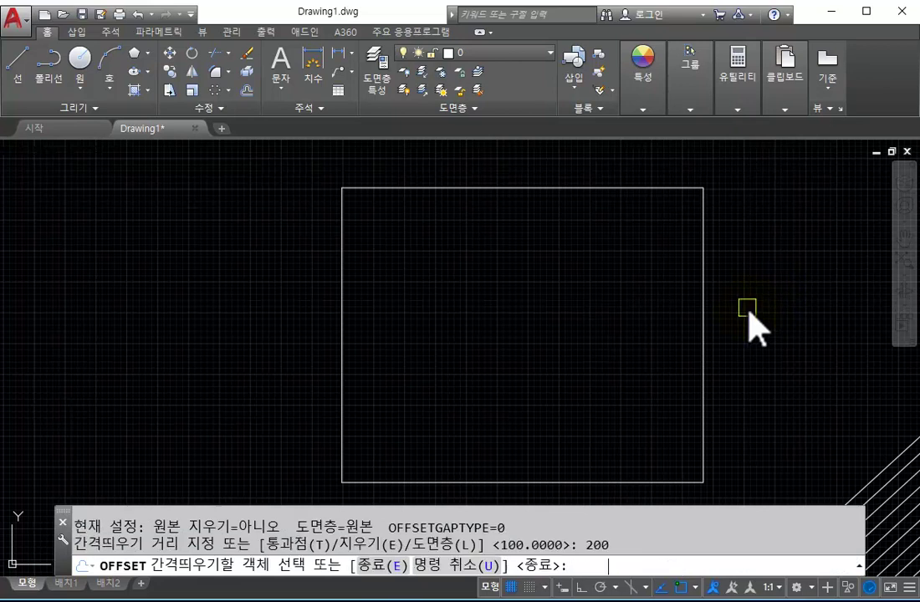
click(703, 265)
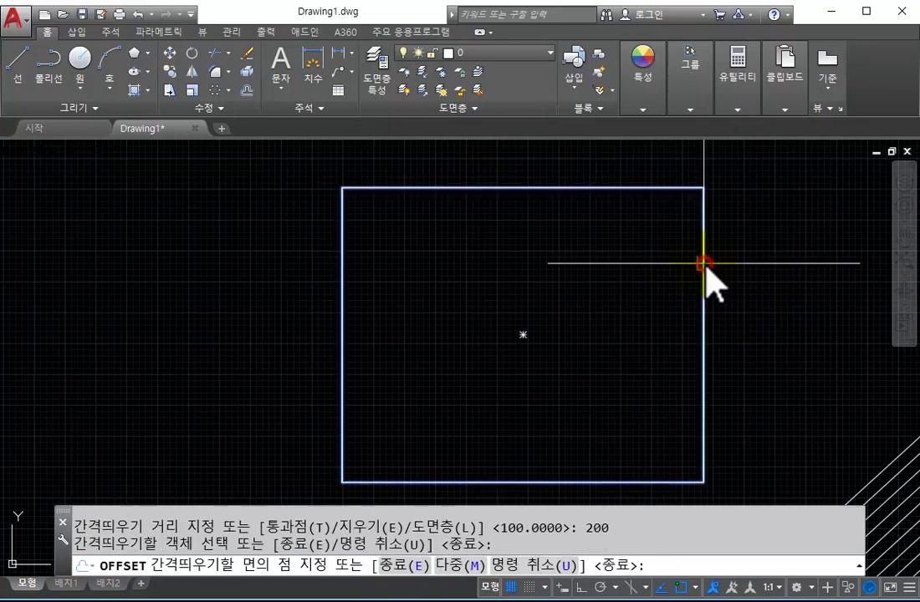
click(626, 286)
click(678, 261)
click(641, 289)
Use Offset's Multiple option on the innermost rectangle to add three more inward copies spaced 200 apart.
click(653, 296)
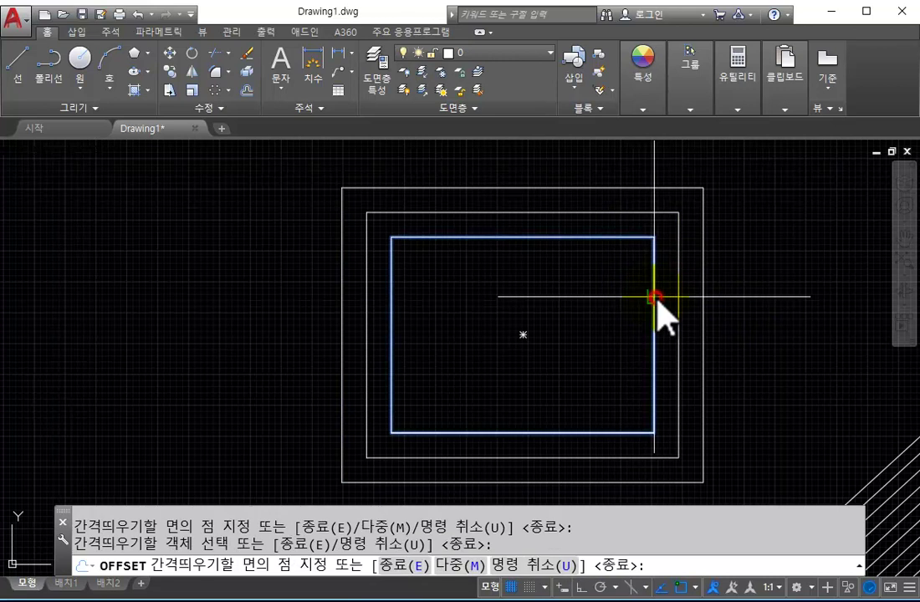
key(Return)
click(623, 305)
click(608, 302)
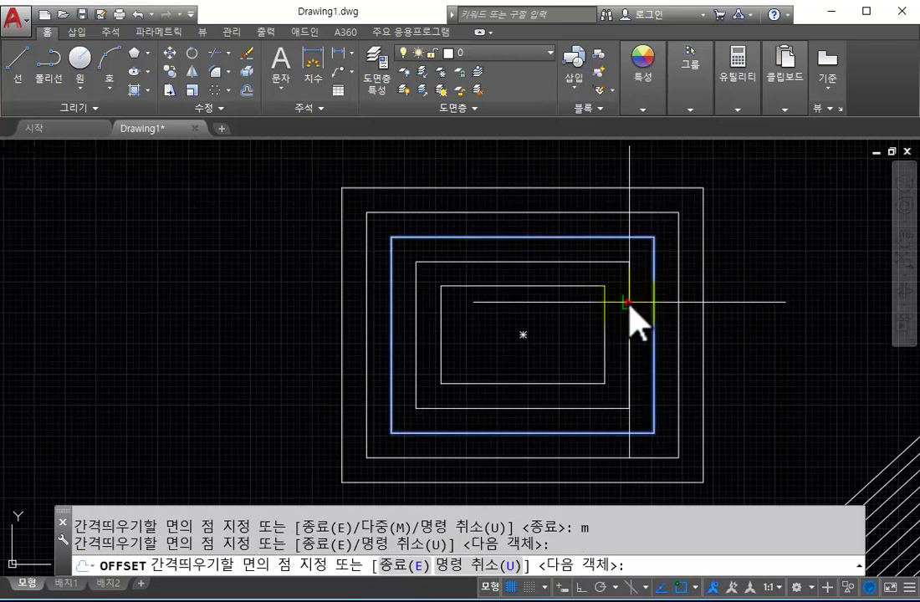
click(585, 335)
click(579, 327)
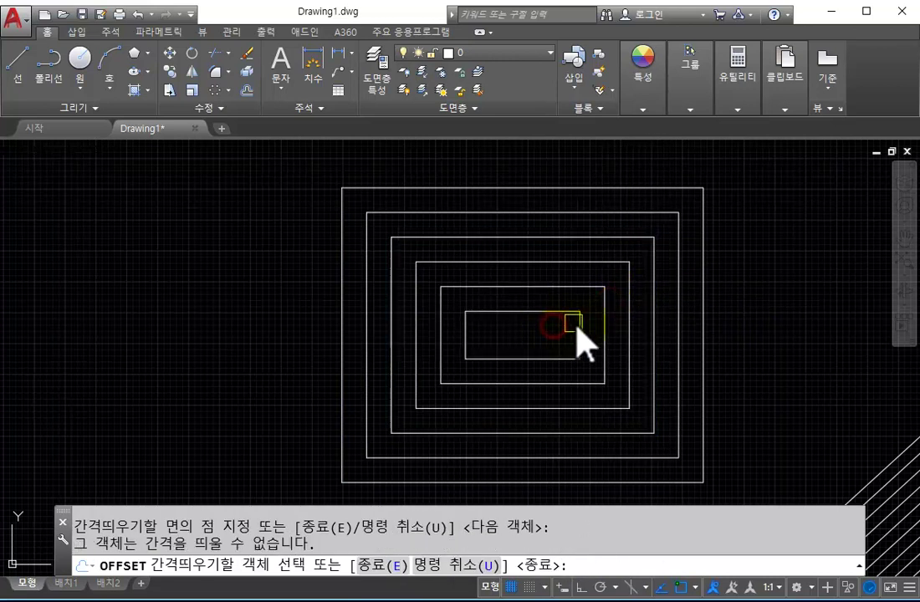
Offset the original rectangle outward in Multiple mode to make six copies spaced 200 apart.
click(703, 314)
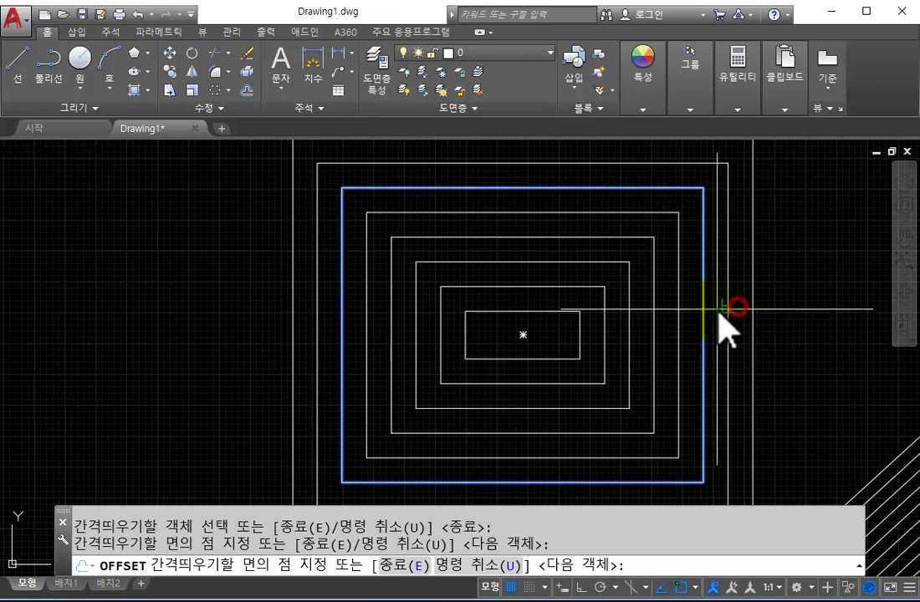
click(777, 312)
click(804, 310)
click(832, 315)
click(837, 316)
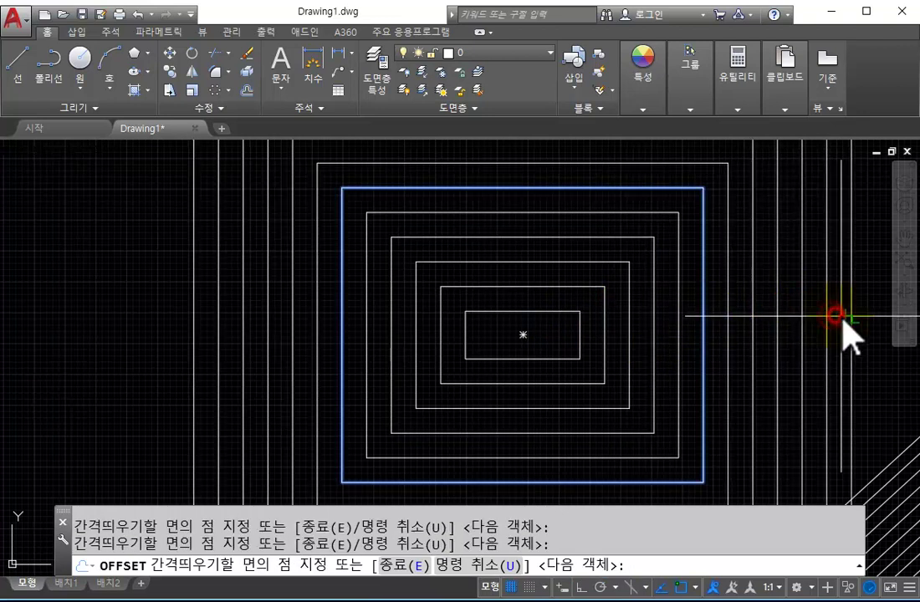
scroll(845, 336, down, 3)
scroll(753, 351, up, 2)
key(Escape)
Erase all the nested rectangles with a crossing selection.
scroll(636, 360, up, 3)
scroll(611, 361, down, 2)
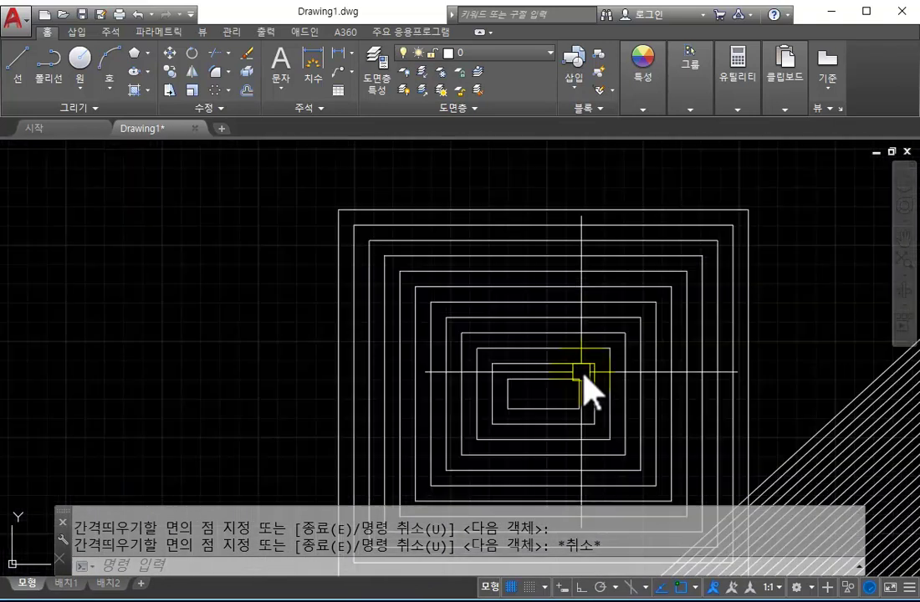
scroll(602, 368, up, 2)
scroll(670, 375, down, 3)
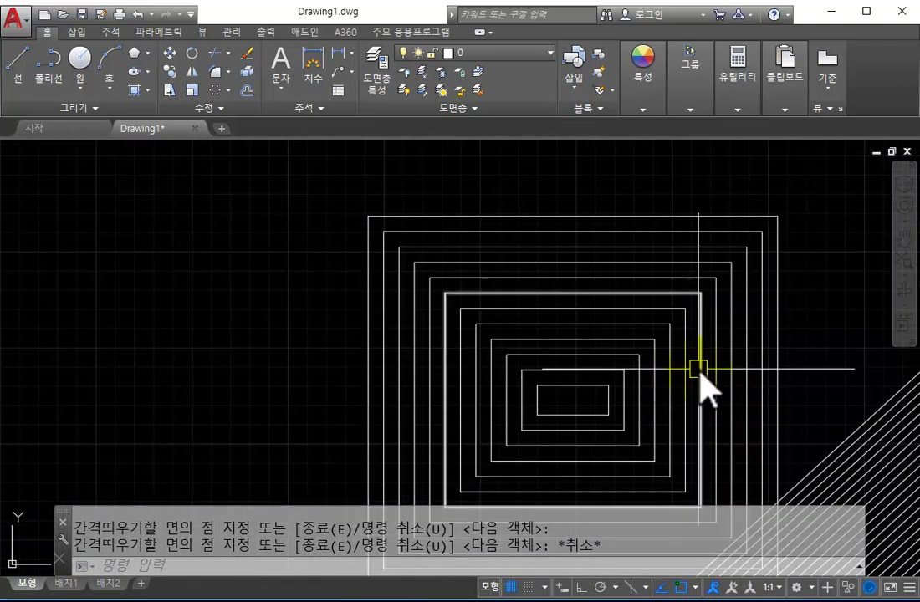
middle_drag(697, 370, 561, 332)
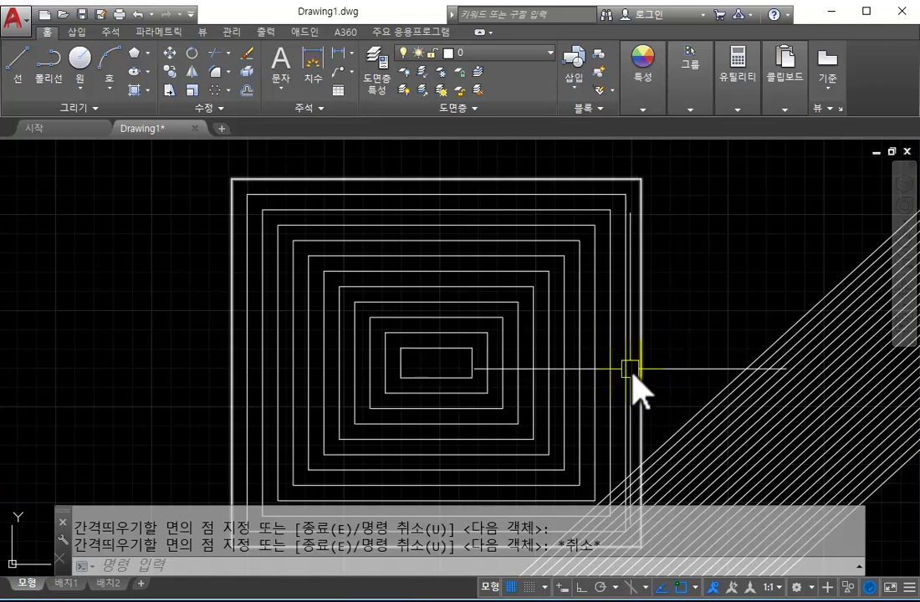
middle_drag(649, 368, 676, 333)
click(697, 358)
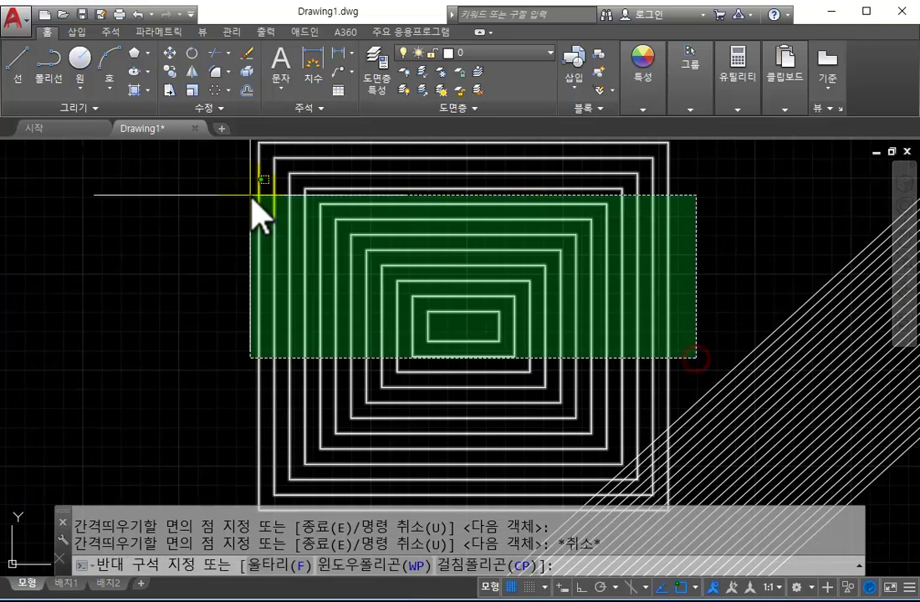
click(250, 196)
key(Delete)
Erase all the parallel diagonal construction lines.
scroll(733, 428, down, 4)
middle_drag(733, 427, 540, 314)
click(593, 404)
click(277, 205)
key(Delete)
mouse_move(639, 287)
middle_down()
mouse_move(735, 407)
mouse_move(556, 369)
middle_up()
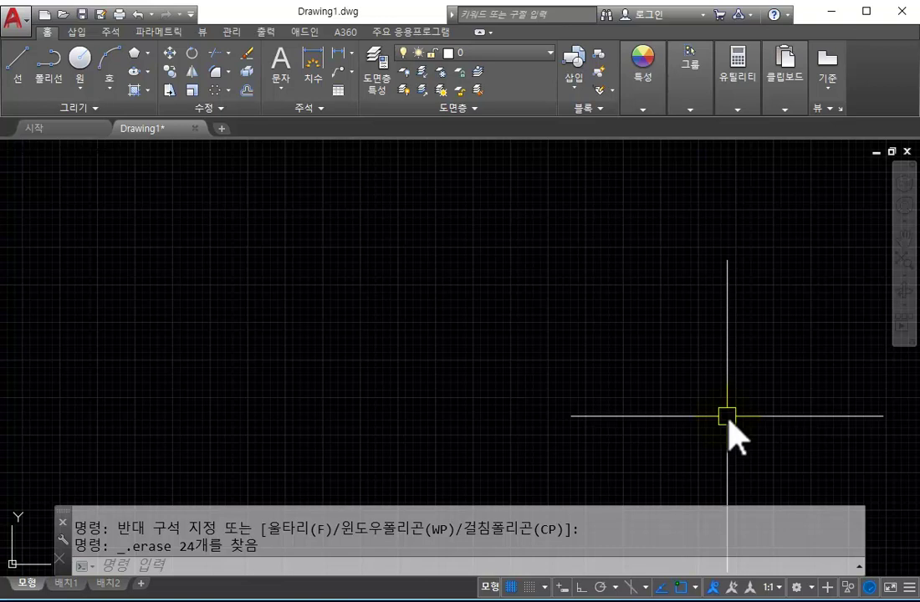
click(495, 373)
text(rec)
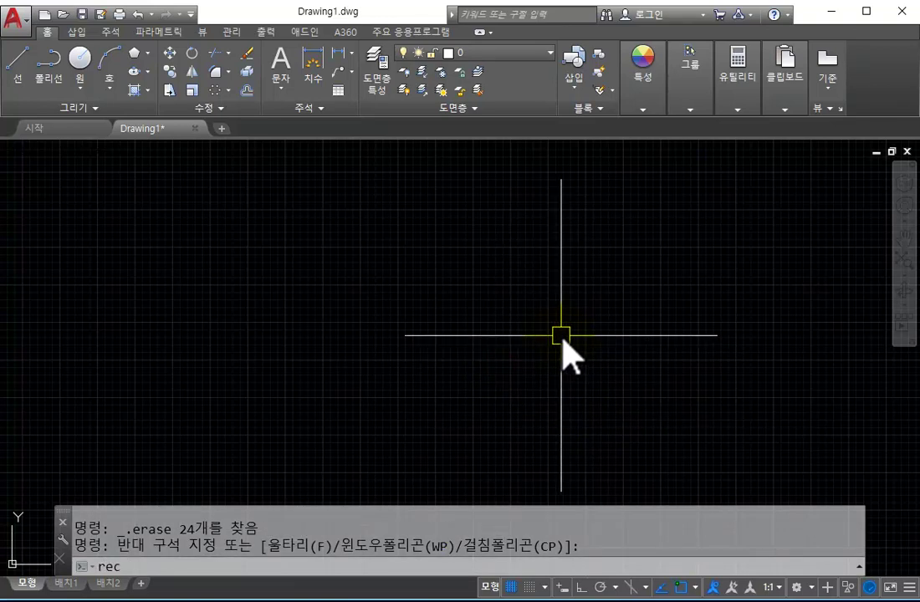
key(Return)
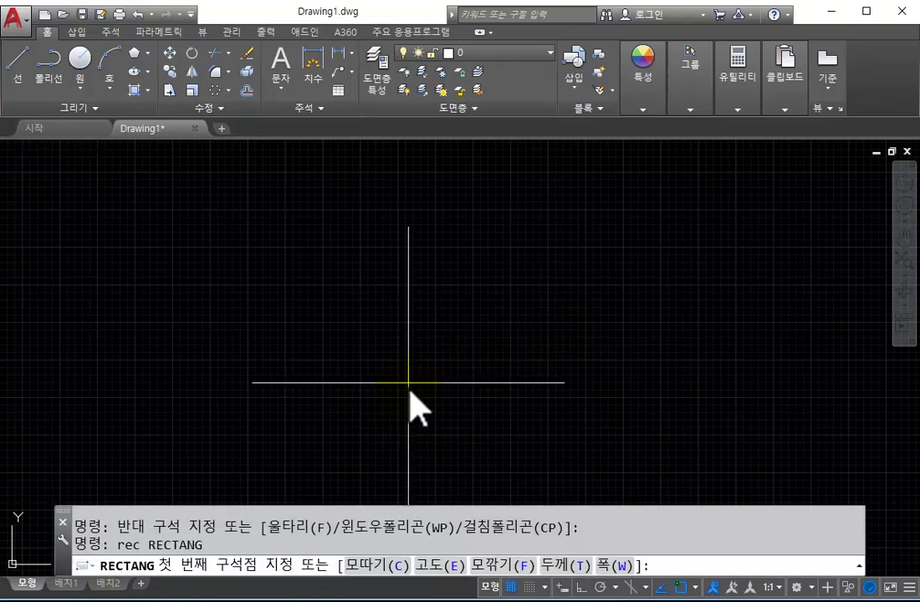
click(456, 318)
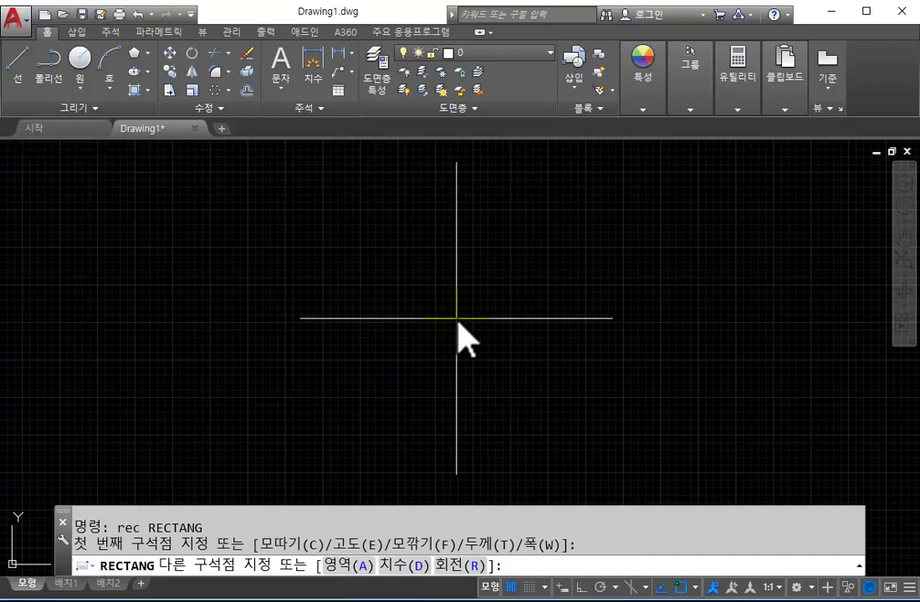
key(Return)
scroll(431, 334, up, 3)
scroll(676, 253, up, 3)
middle_drag(143, 339, 694, 310)
scroll(686, 309, up, 2)
scroll(541, 359, up, 1)
scroll(498, 388, up, 1)
middle_drag(499, 388, 721, 381)
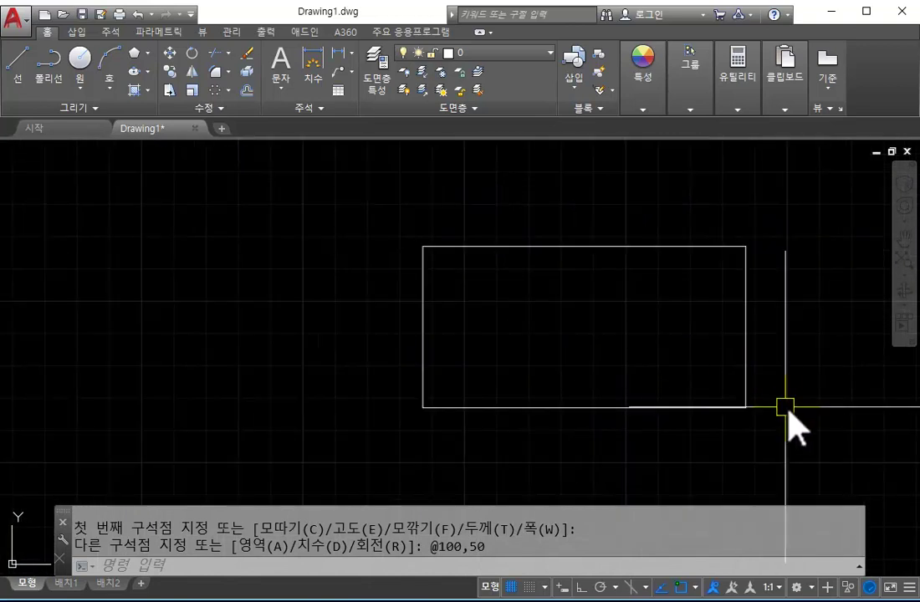
Offset the 100 by 50 rectangle inward by a distance of 5.
middle_drag(791, 409, 757, 409)
text(o)
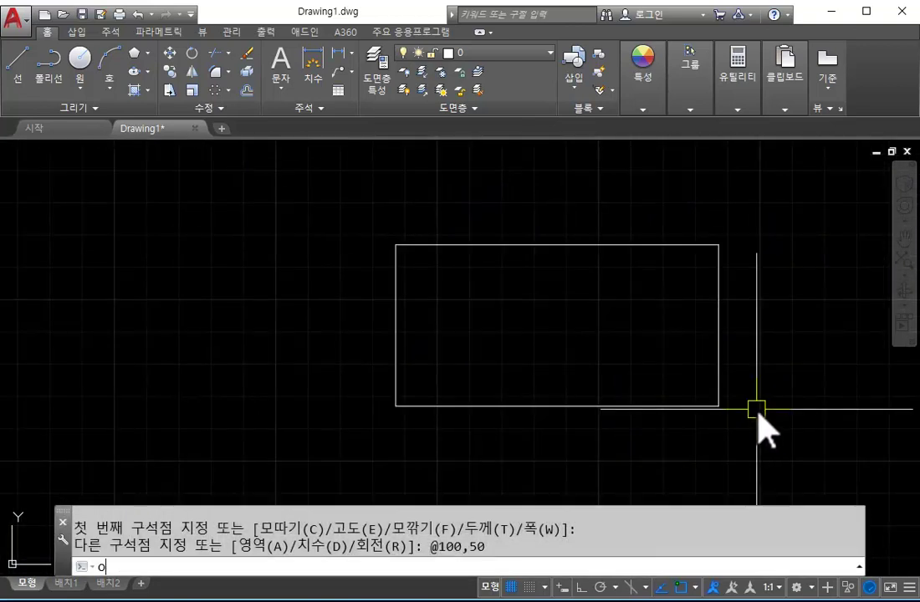
key(Return)
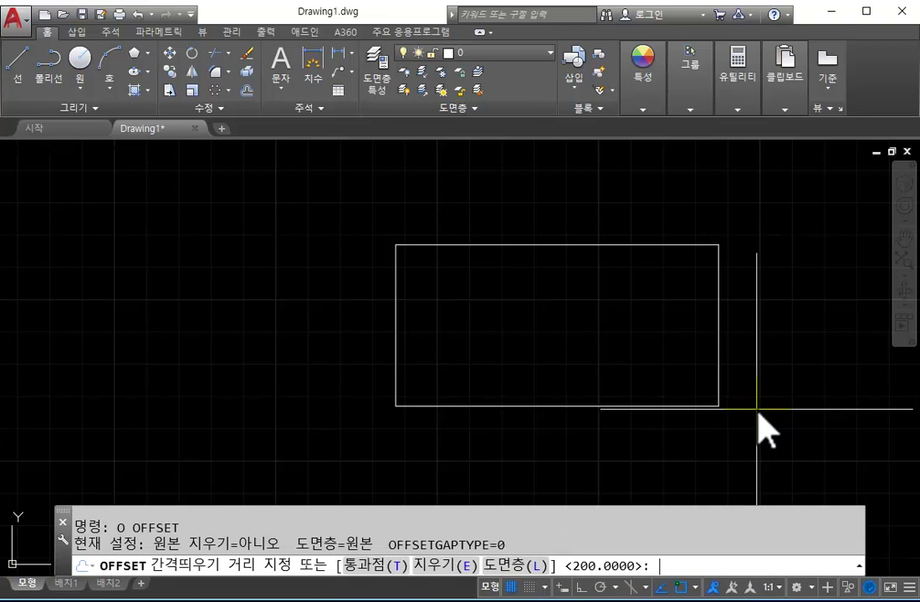
text(5)
key(Return)
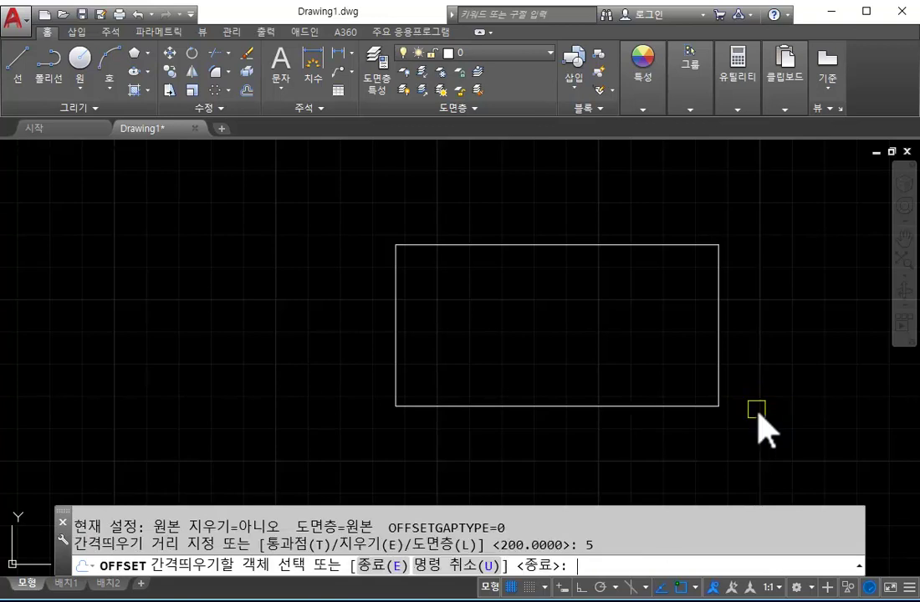
click(728, 337)
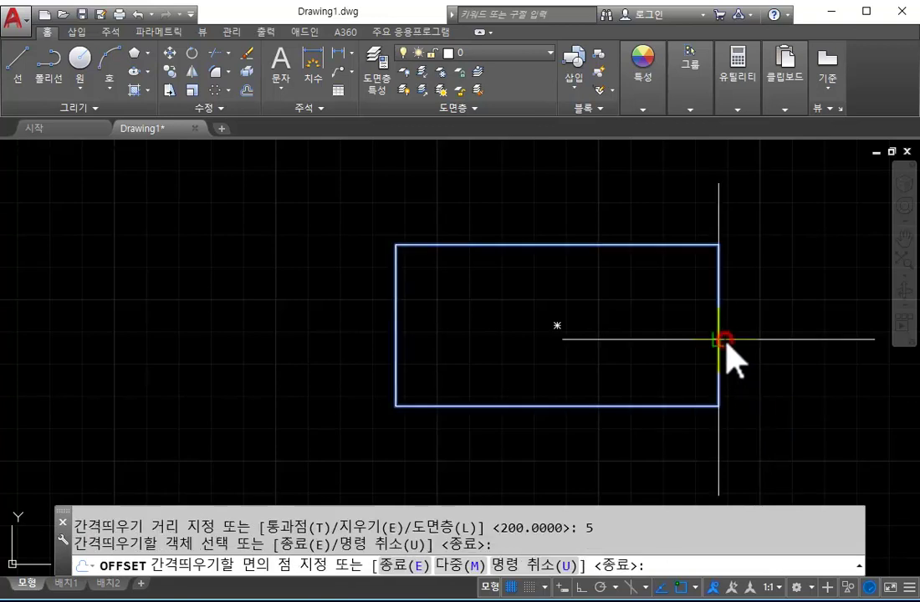
click(586, 348)
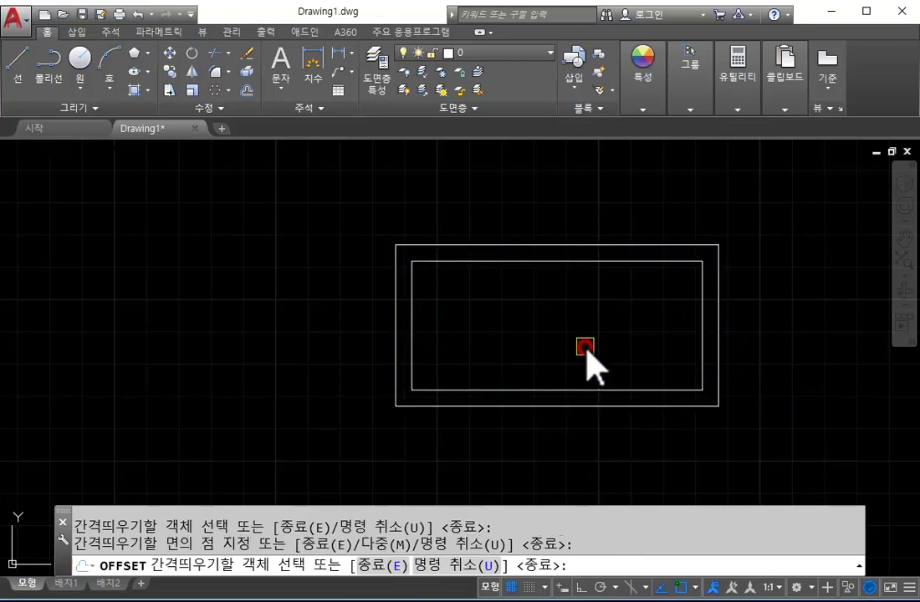
Offset the innermost rectangle inward three more times at the same spacing of 5, each from the newest copy.
click(699, 325)
click(616, 333)
click(684, 337)
click(684, 336)
click(630, 349)
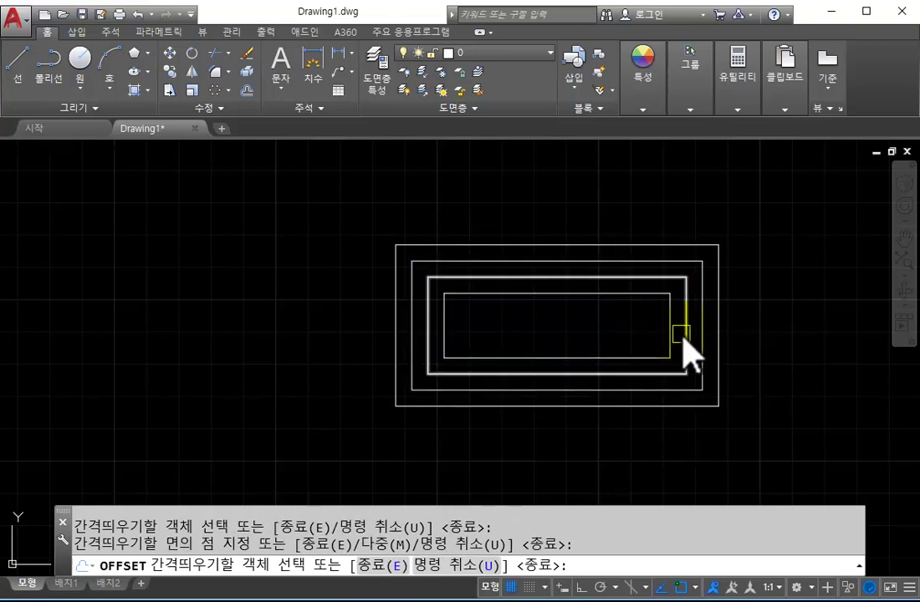
click(671, 337)
click(602, 329)
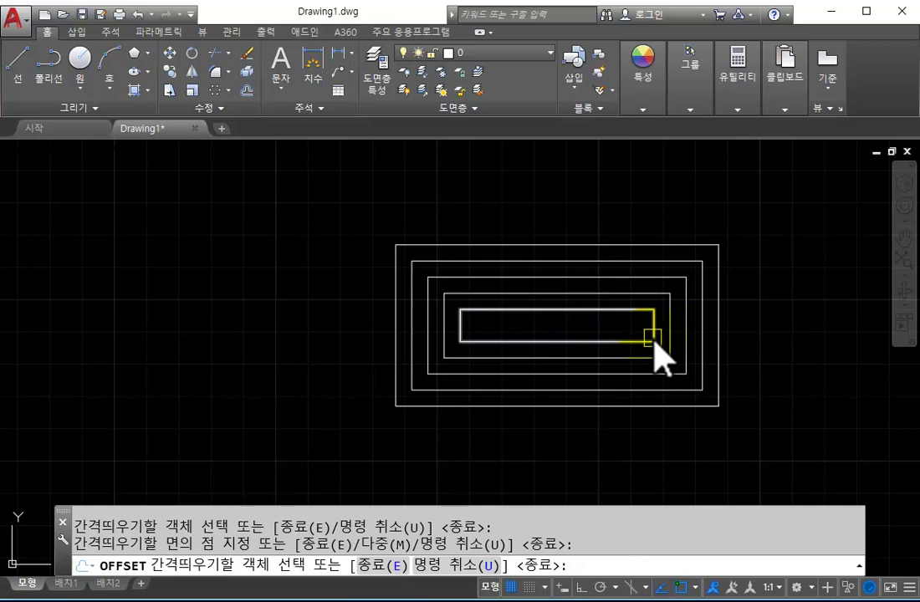
key(Return)
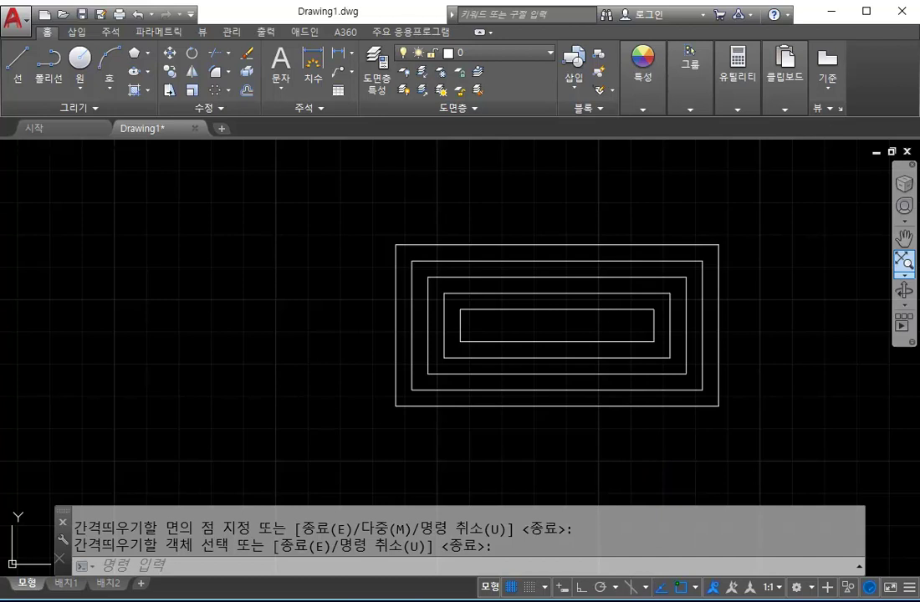
Erase the original rectangle together with its four inner copies.
click(535, 446)
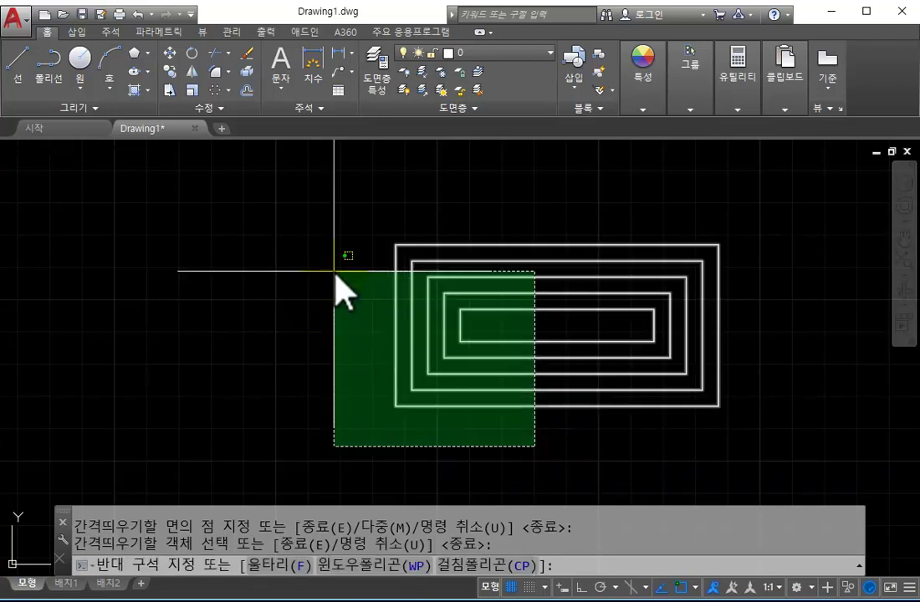
click(604, 464)
click(802, 428)
click(417, 229)
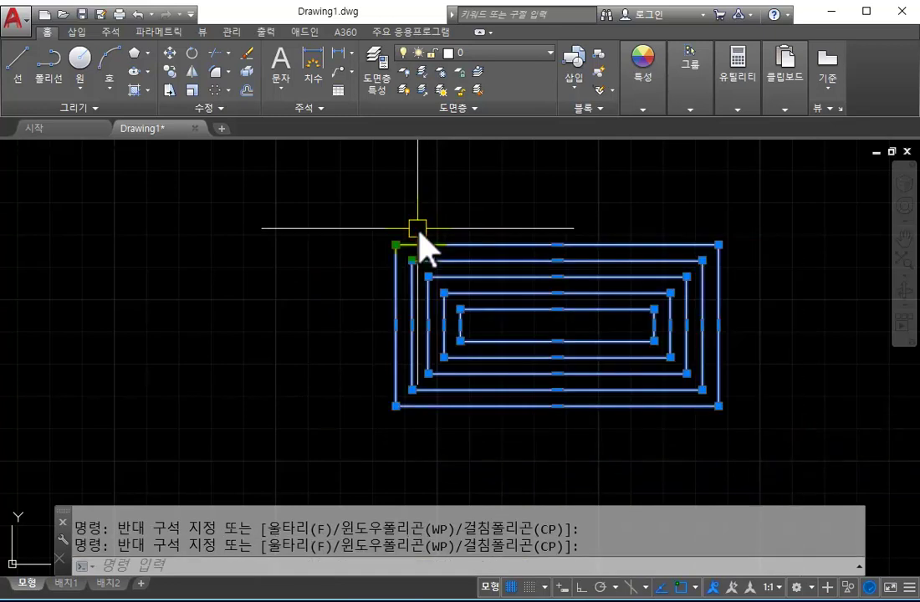
key(Delete)
Draw two horizontal construction lines, one through a lower point and one through an upper point.
text(x)
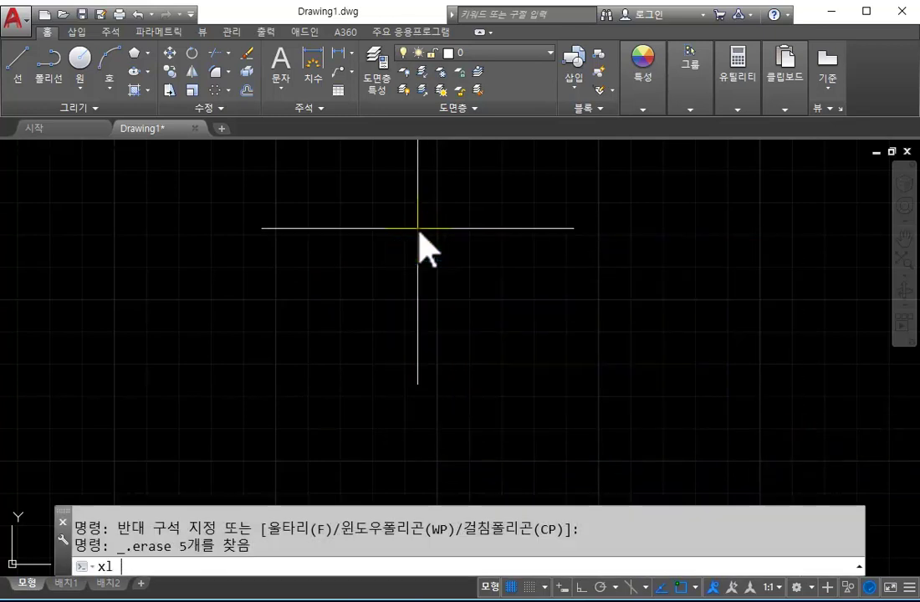
text(l)
key(Return)
text(h)
key(Return)
click(464, 405)
click(488, 254)
key(Escape)
Add a third horizontal construction line between the first two, and erase it.
text(xl)
key(Return)
text(h)
key(Return)
click(318, 299)
key(Escape)
click(364, 315)
click(342, 278)
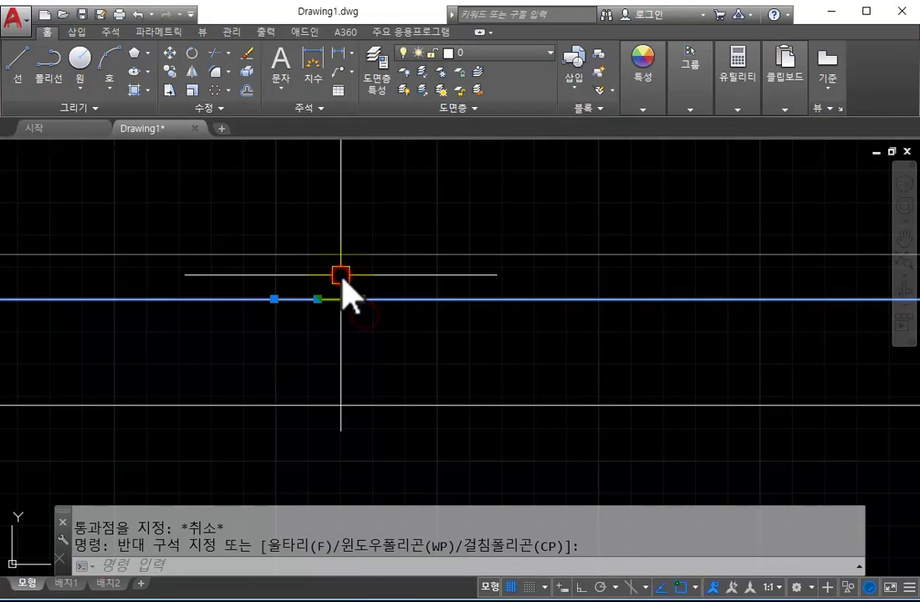
key(Delete)
Draw a vertical construction line crossing the horizontal ones.
text(xl)
key(Return)
text(v)
key(Return)
click(307, 335)
key(Escape)
Erase the upper horizontal construction line, keeping the lower one.
click(442, 288)
click(437, 247)
key(Delete)
Offset the horizontal construction line upward by a distance of 100.
scroll(502, 393, down, 3)
scroll(477, 393, up, 3)
text(o)
key(Return)
text(10)
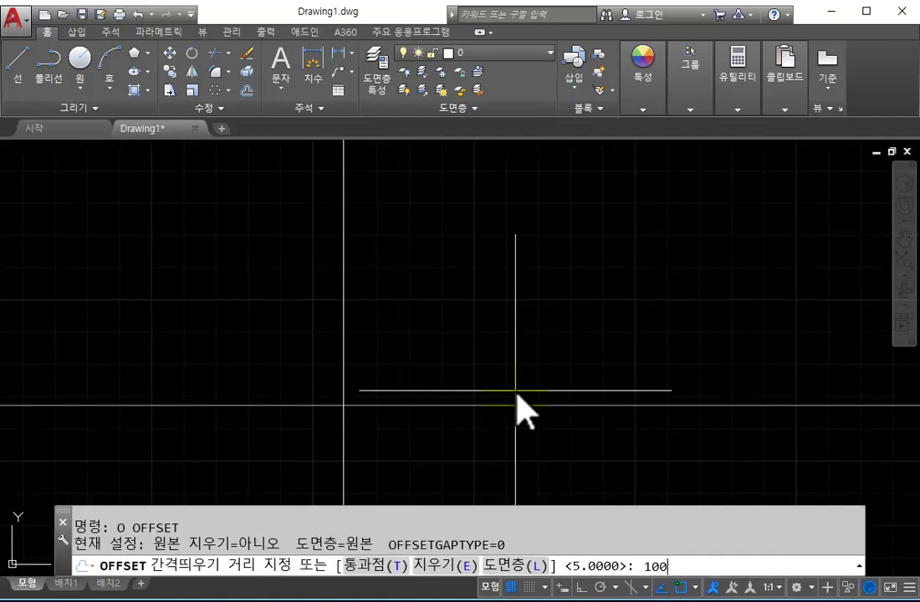
text(0)
key(Return)
click(519, 405)
click(543, 327)
scroll(543, 327, down, 6)
scroll(544, 343, up, 2)
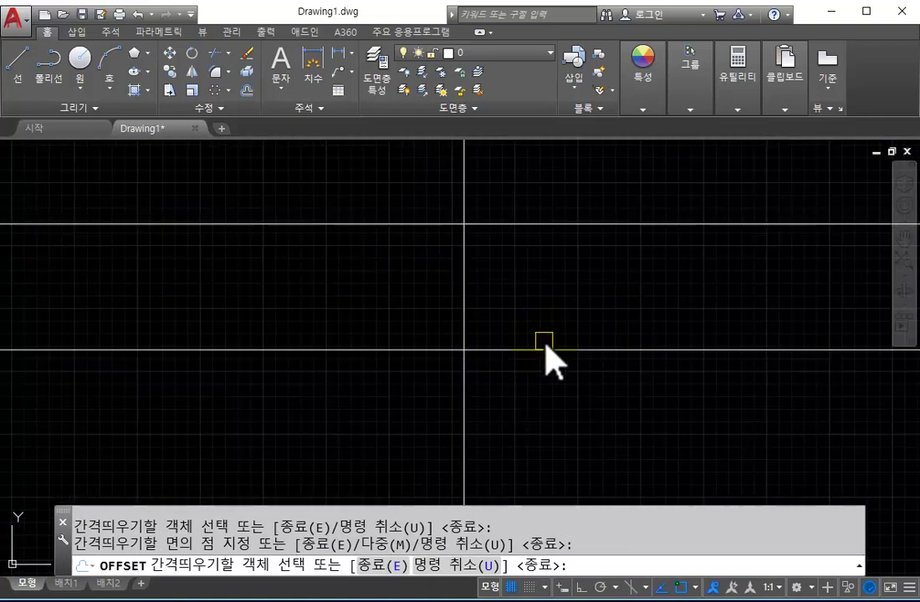
Offset the vertical construction line to its right by a distance of 200.
middle_drag(433, 349, 264, 342)
text(200)
key(BackSpace)
key(BackSpace)
key(BackSpace)
key(Return)
key(Return)
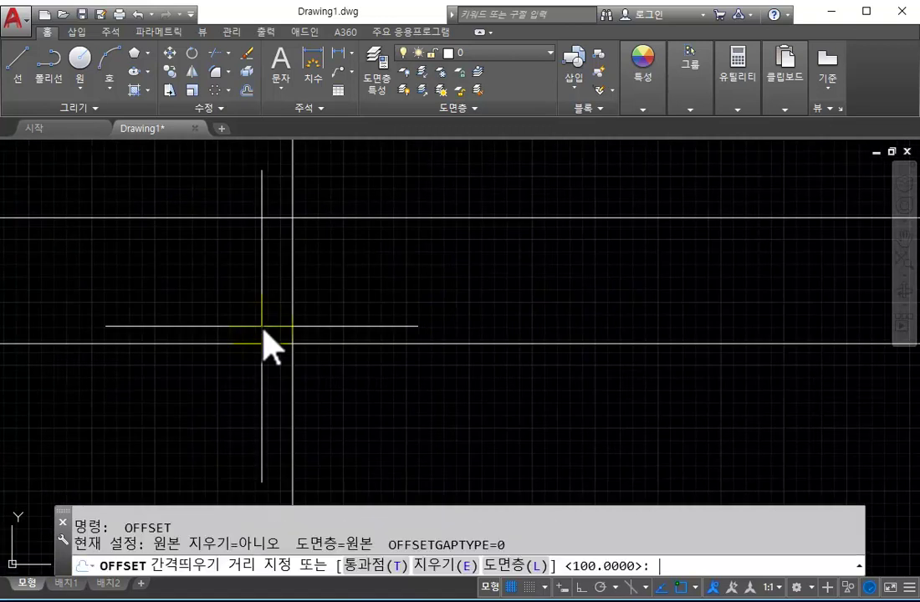
key(Return)
click(296, 297)
click(392, 282)
key(Escape)
Offset the upper horizontal construction line downward by a distance of 50.
scroll(418, 292, down, 1)
middle_drag(544, 343, 700, 452)
scroll(670, 449, up, 2)
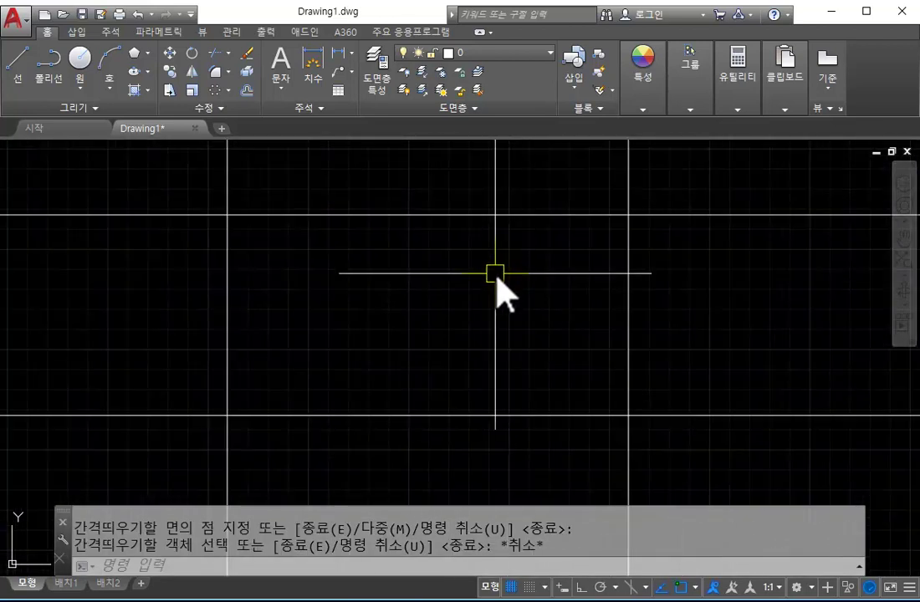
key(Return)
text(50)
key(Return)
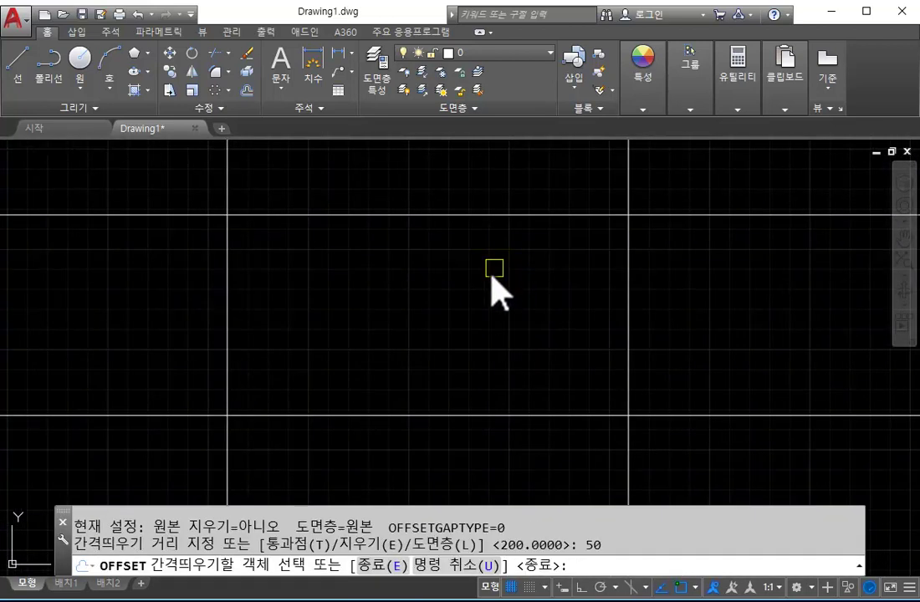
click(514, 216)
click(504, 278)
key(Escape)
Offset the left vertical construction line to its right by a distance of 100.
key(Return)
text(100)
key(Return)
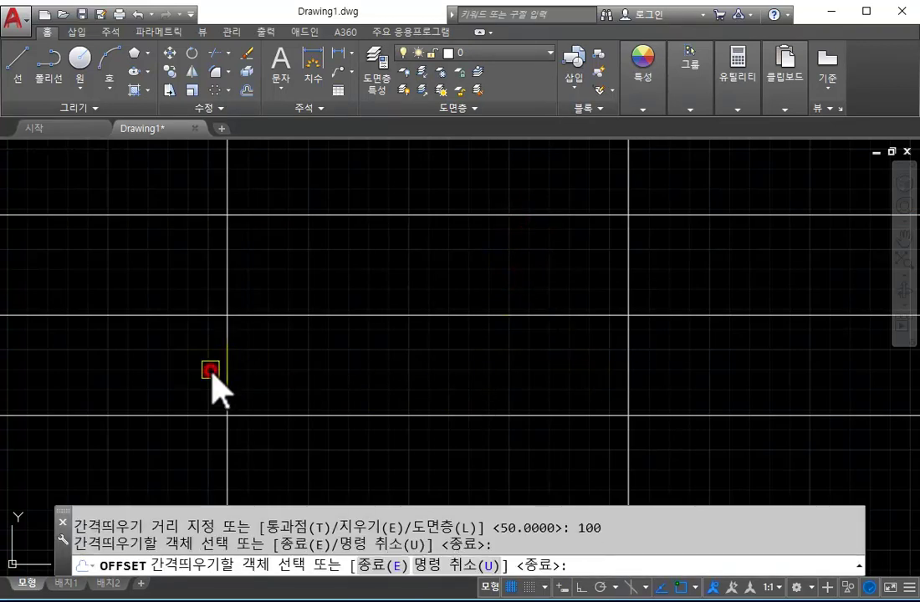
click(225, 365)
click(378, 360)
middle_drag(494, 392, 652, 347)
key(Escape)
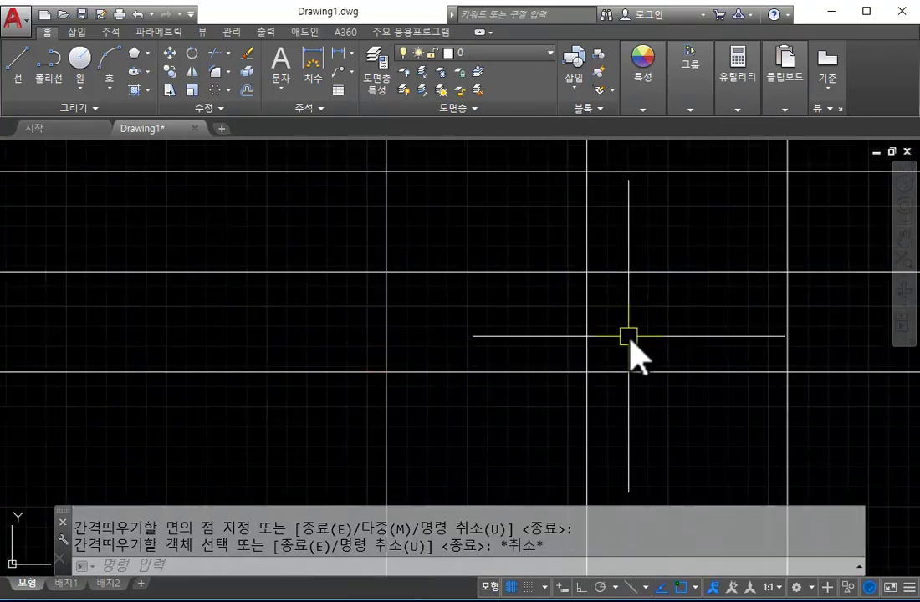
Fillet the construction lines into sharp corners at the upper-left, upper-right and inner corners of the L-shaped outline.
text(f)
key(Return)
click(393, 223)
click(428, 178)
key(Return)
click(501, 173)
click(592, 212)
key(Return)
click(588, 222)
click(628, 273)
Fillet the outer step corner and both bottom corners of the construction lines to close the L-shaped outline.
key(Return)
click(707, 276)
click(787, 328)
key(Return)
click(788, 333)
click(764, 377)
key(Return)
click(450, 375)
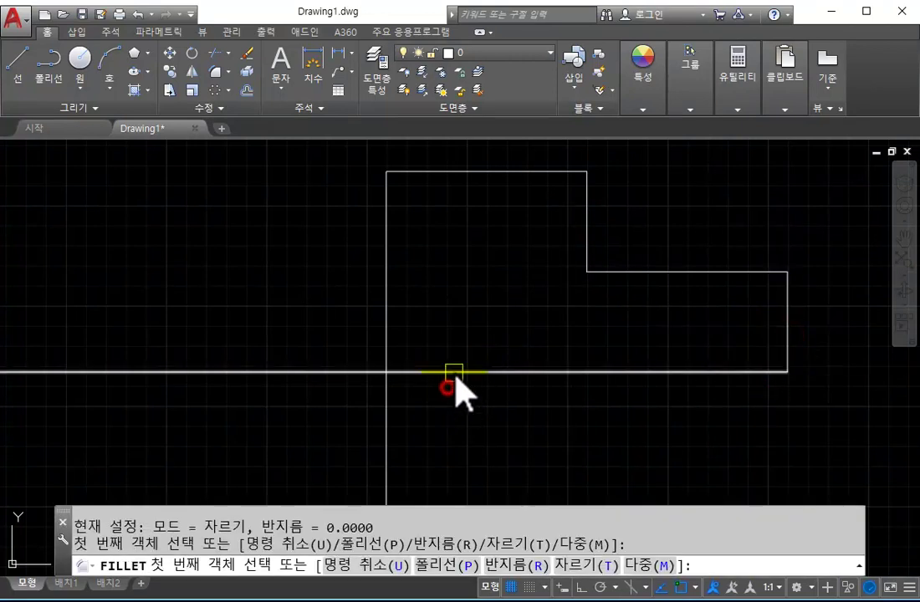
click(390, 338)
key(Escape)
Erase the entire L-shaped outline.
mouse_move(663, 306)
middle_down()
mouse_move(613, 384)
mouse_move(624, 342)
middle_up()
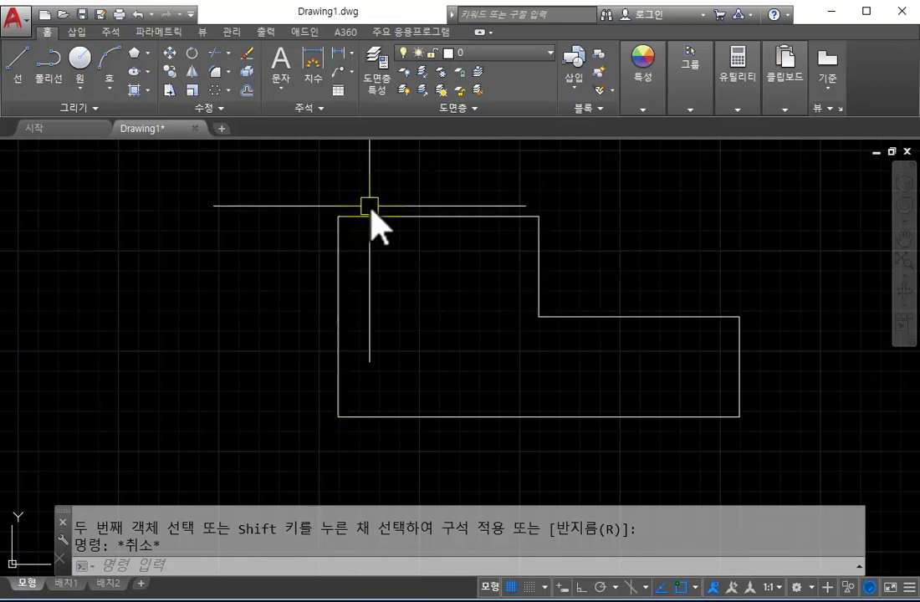
scroll(465, 318, down, 2)
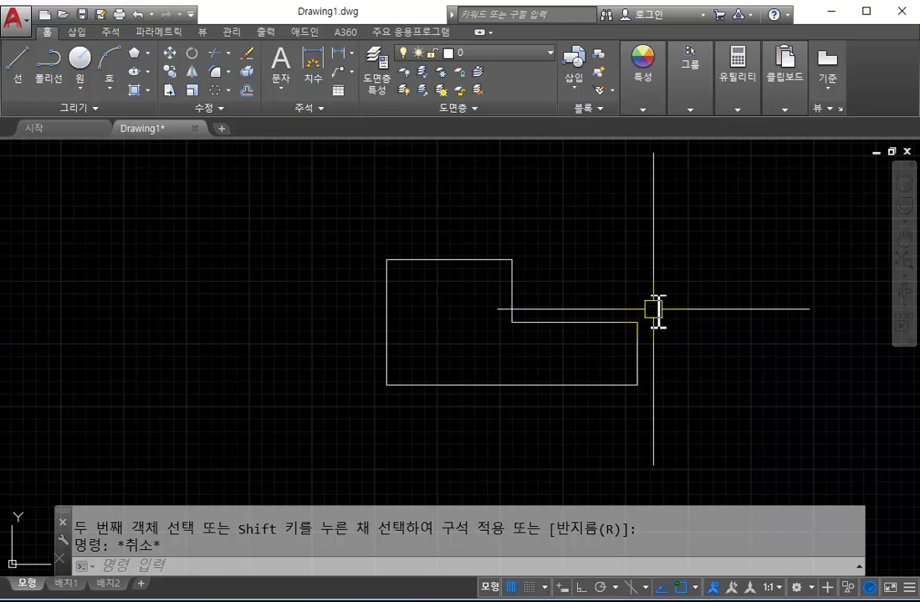
click(715, 428)
click(302, 241)
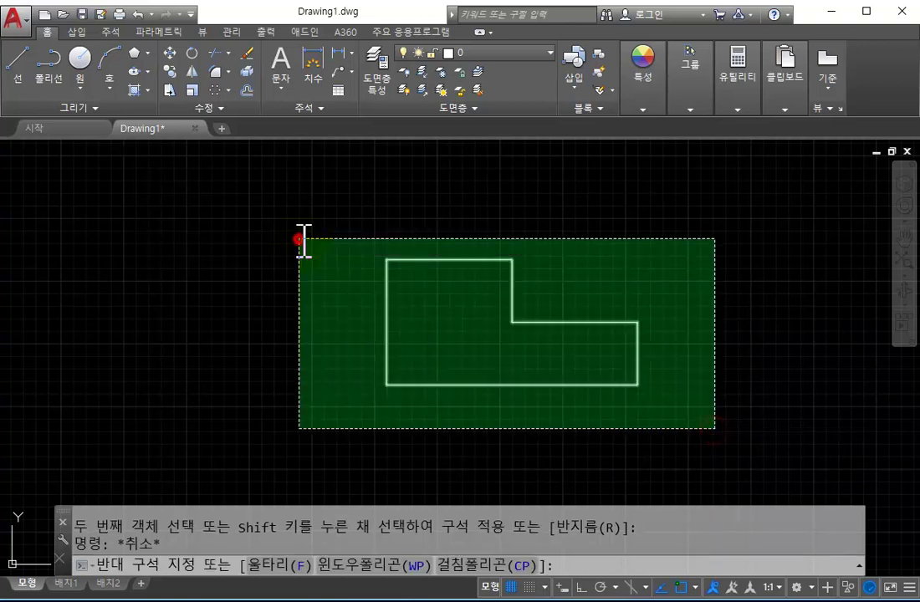
key(Delete)
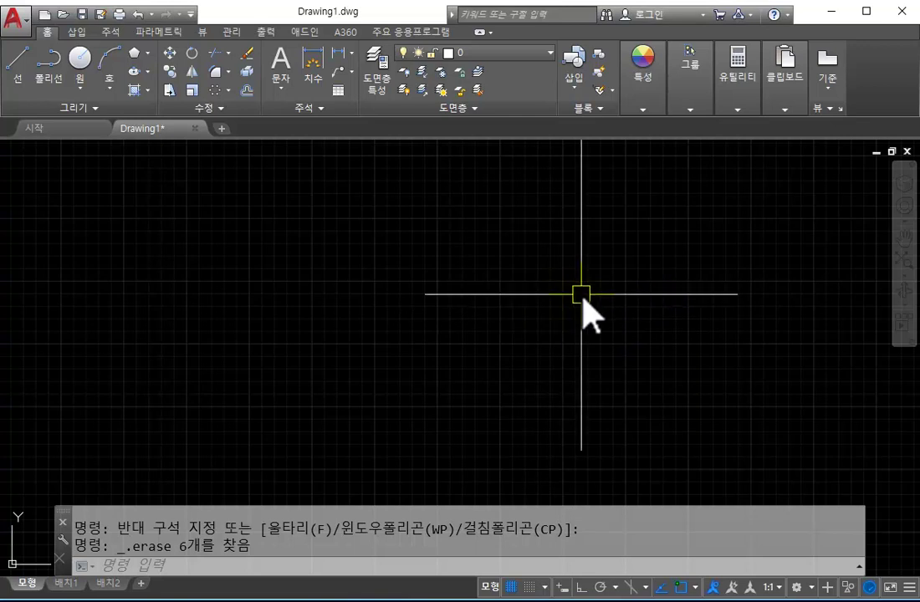
key(Escape)
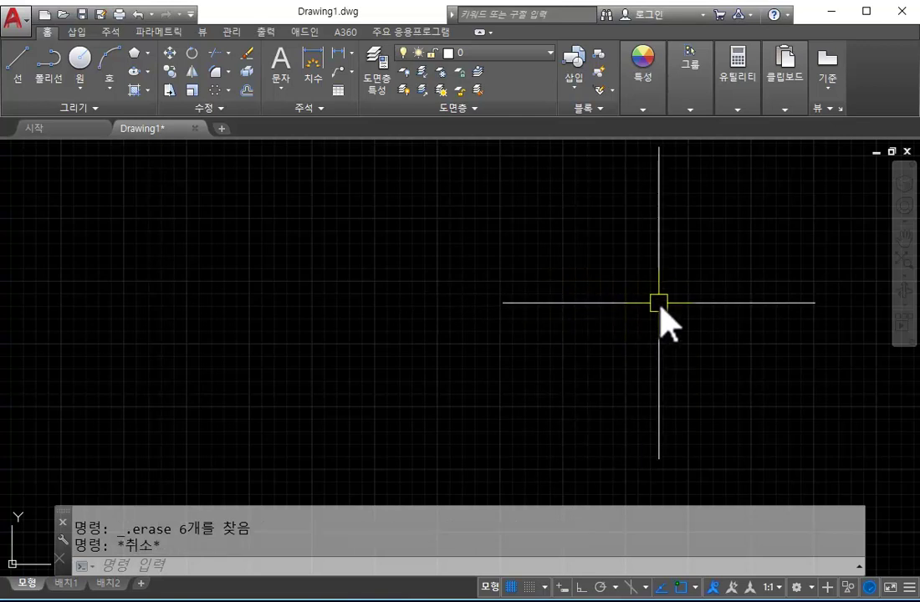
text(xl)
key(Return)
key(Escape)
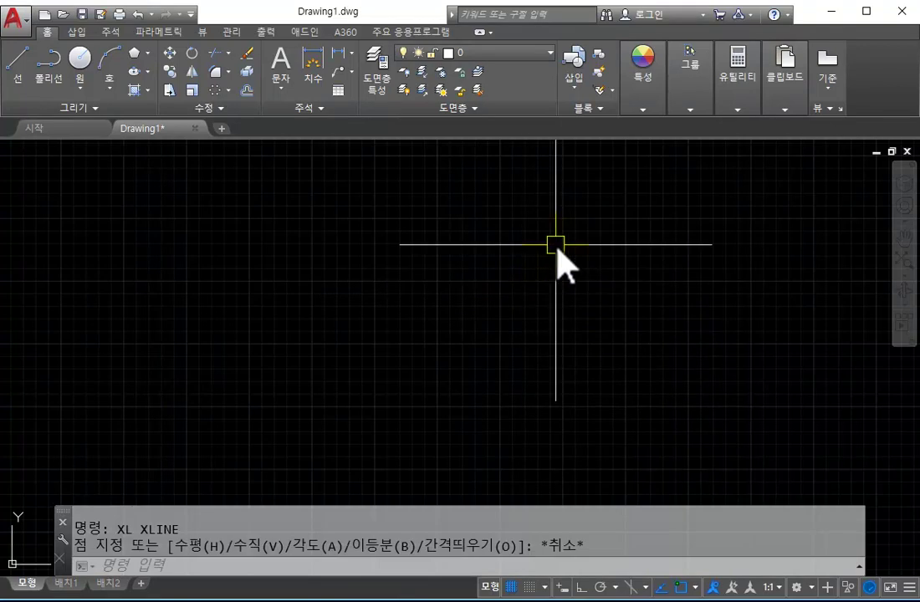
Draw an irregular four-sided outline with connected lines, leaving a small gap between the two ends at its top corner.
text(l)
key(Return)
click(473, 224)
click(326, 346)
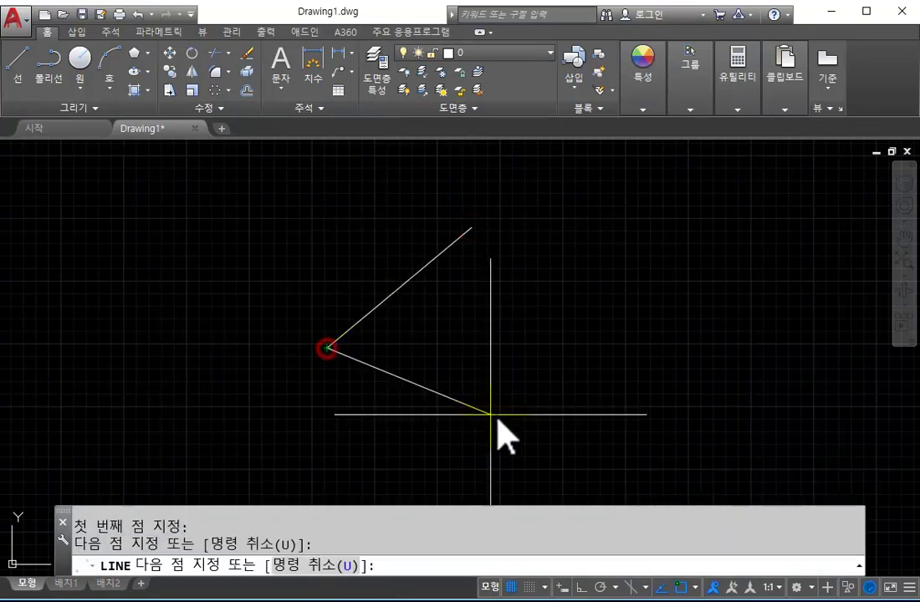
click(498, 415)
click(586, 300)
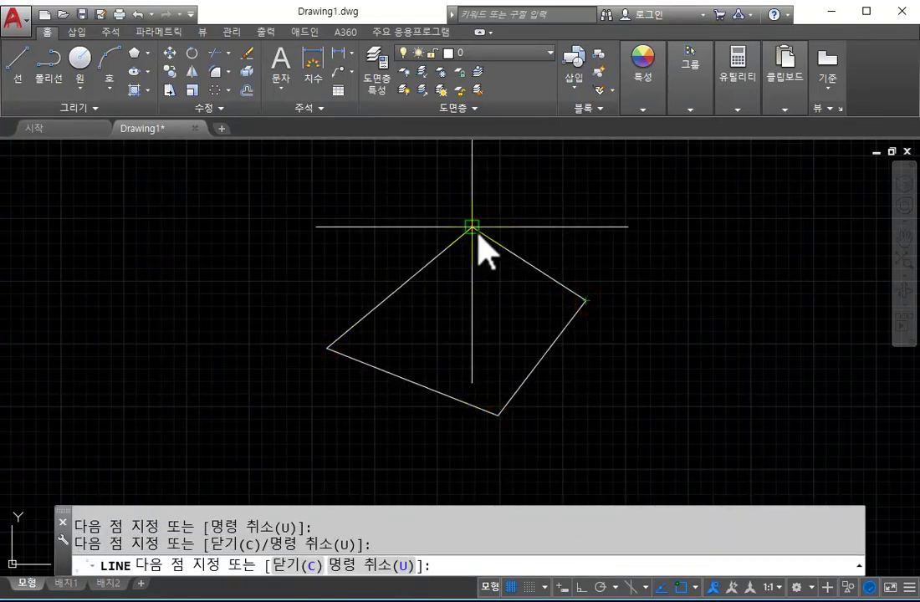
scroll(473, 226, up, 4)
click(477, 237)
key(Escape)
Examine the gap at the top corner of the four-sided outline from close up and from farther away.
middle_drag(564, 296, 652, 256)
scroll(707, 244, down, 2)
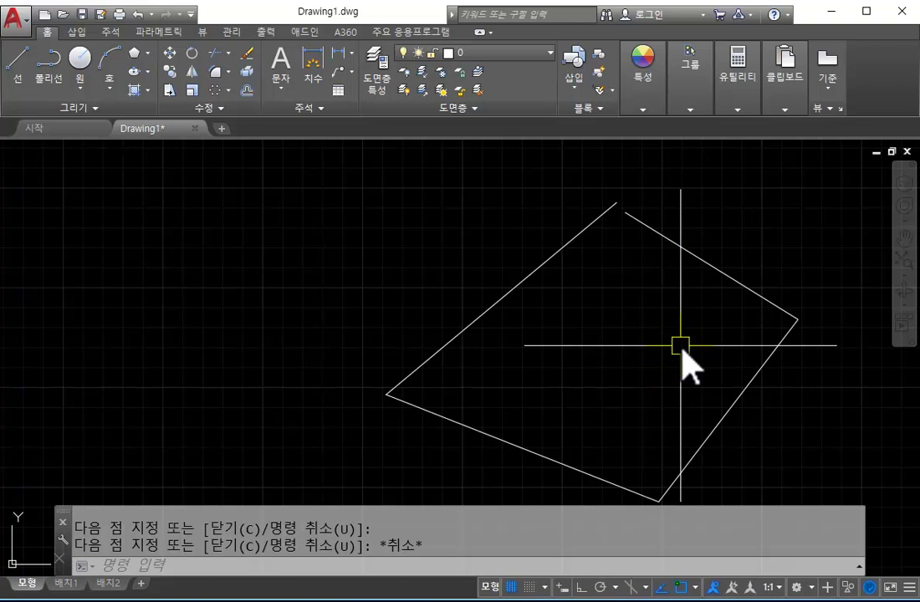
middle_drag(680, 347, 598, 302)
scroll(552, 288, up, 2)
scroll(518, 295, down, 2)
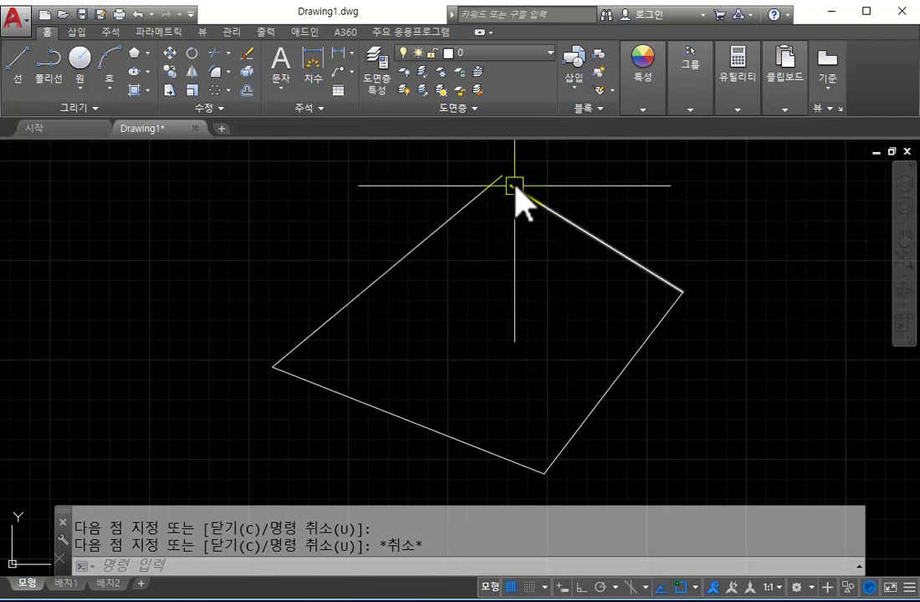
scroll(502, 186, up, 2)
scroll(491, 185, up, 4)
middle_drag(519, 146, 598, 256)
scroll(472, 297, down, 3)
scroll(563, 247, up, 4)
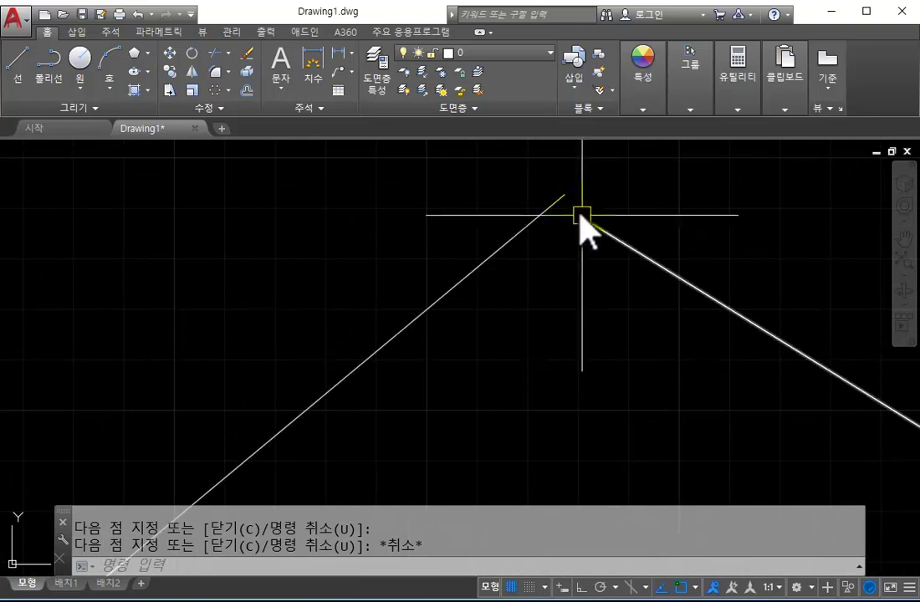
scroll(612, 284, down, 3)
middle_drag(624, 295, 610, 228)
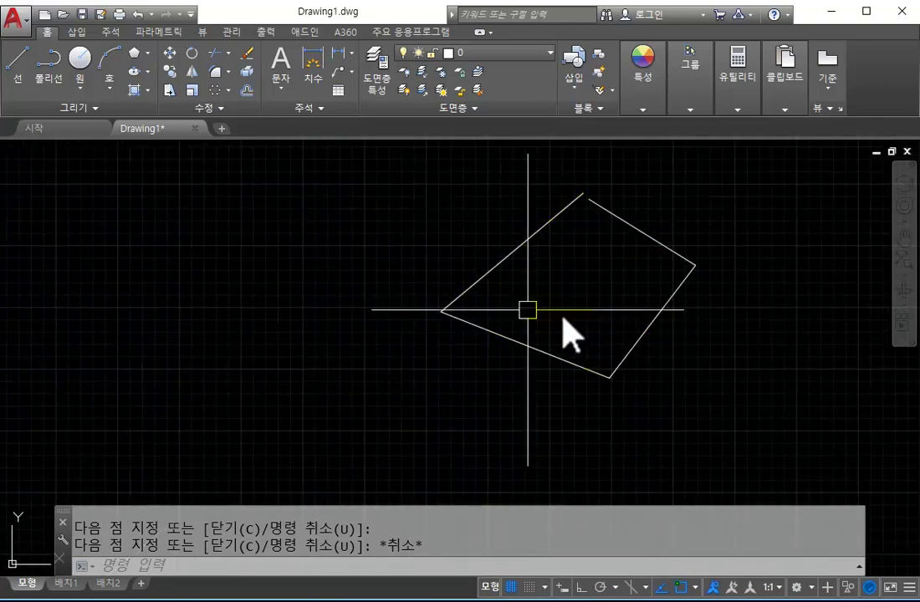
scroll(619, 238, up, 2)
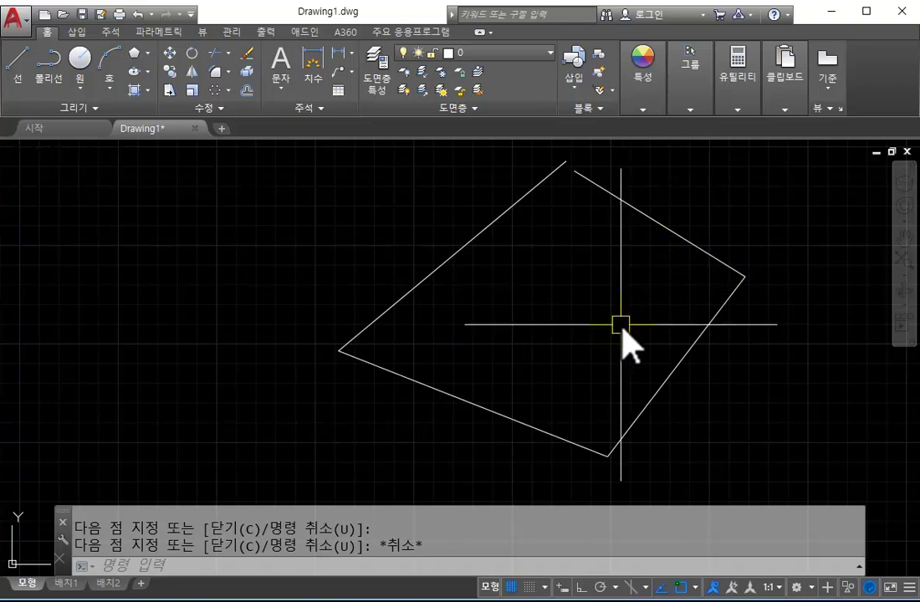
scroll(569, 160, up, 5)
scroll(596, 201, down, 2)
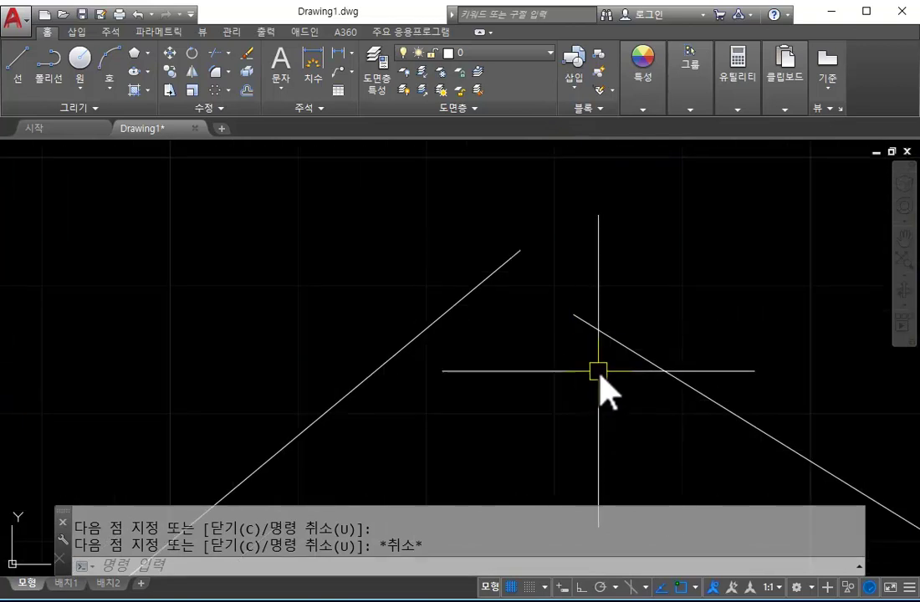
scroll(573, 334, down, 2)
middle_drag(584, 360, 590, 282)
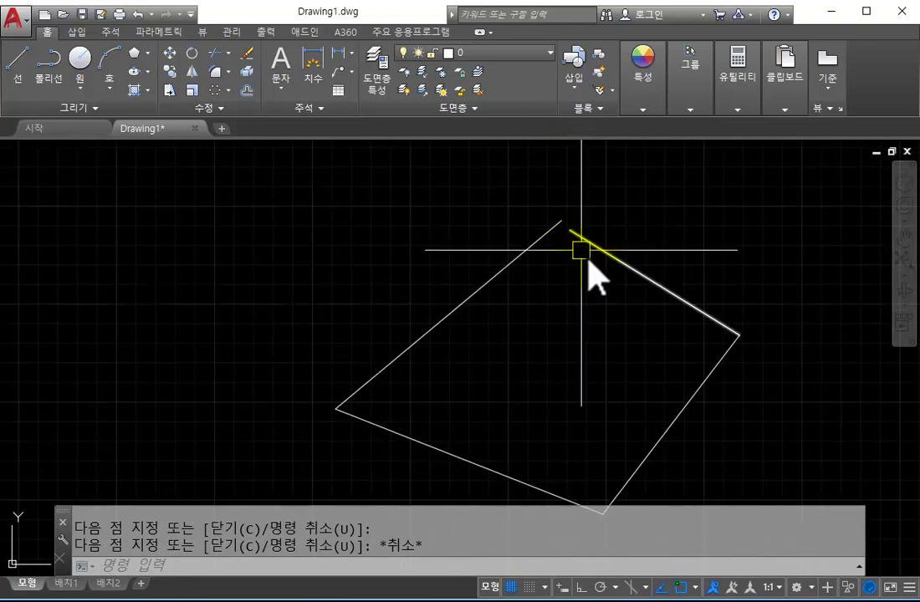
scroll(590, 261, up, 2)
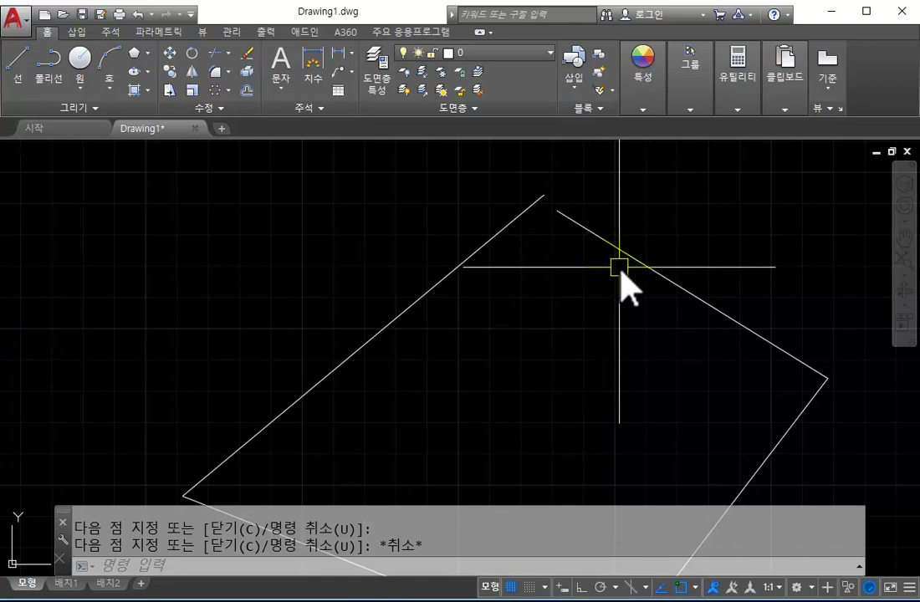
Stretch the open end of the upper-right line onto the upper end of the left line to close the top corner.
scroll(620, 266, up, 3)
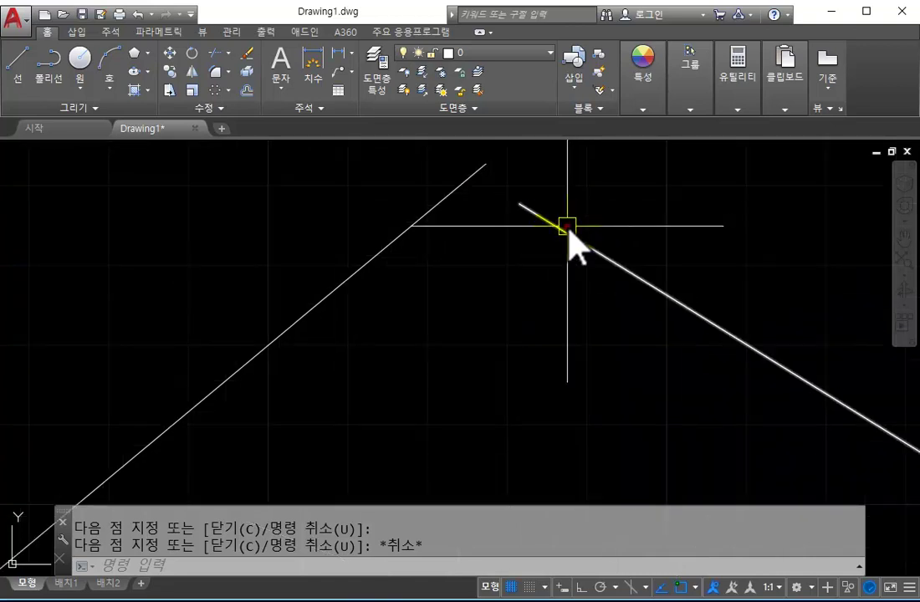
click(568, 230)
click(518, 203)
click(487, 160)
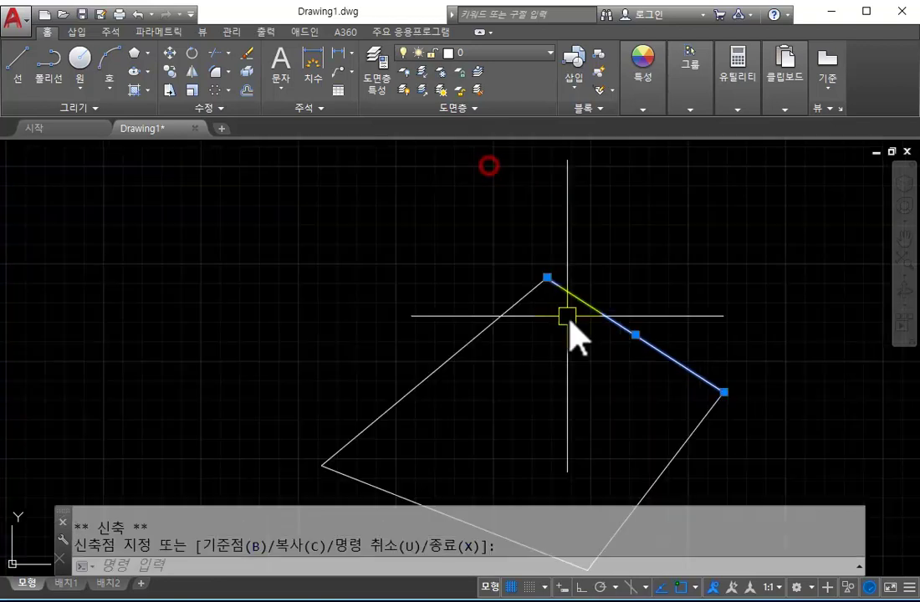
scroll(567, 315, down, 6)
key(Escape)
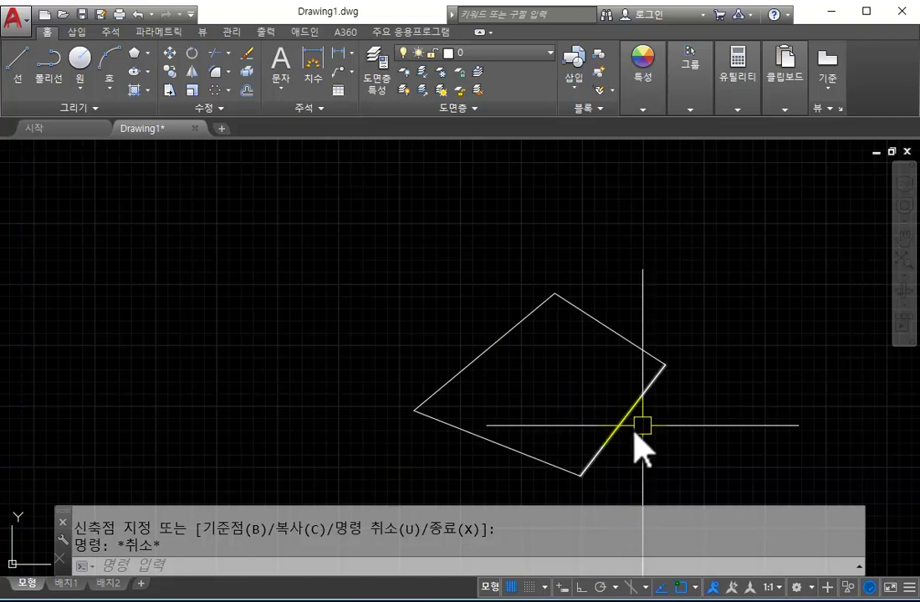
Stretch the upper-right line's top end back away from the left line to leave a small gap.
scroll(563, 297, up, 4)
click(571, 311)
click(542, 290)
scroll(551, 308, up, 2)
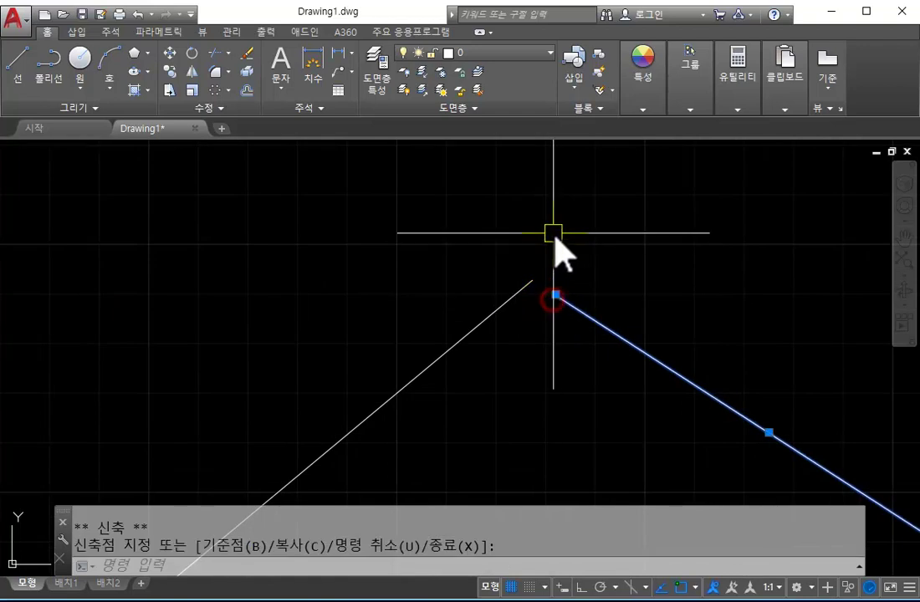
key(Escape)
Compare how the reopened top corner of the outline looks close up and with the whole shape in view.
scroll(540, 295, up, 2)
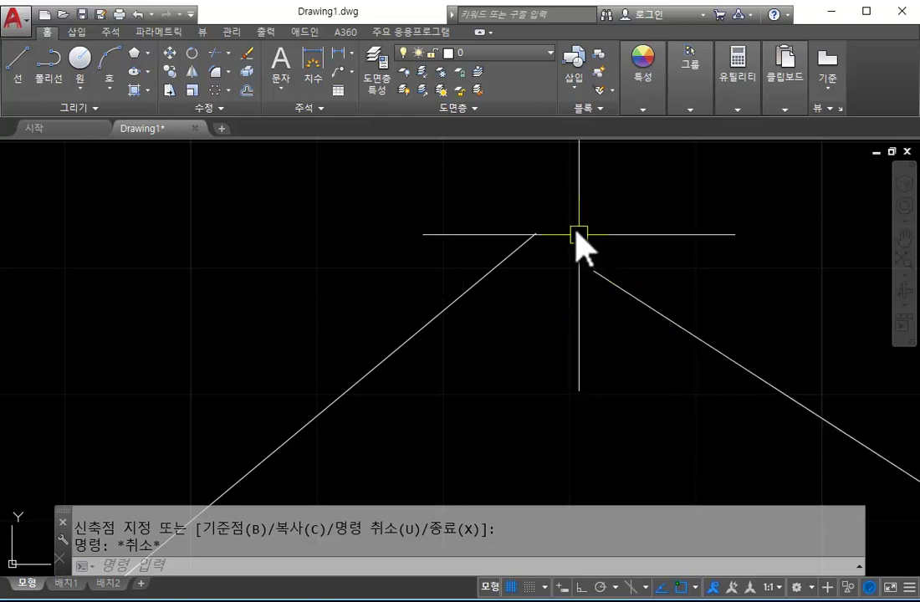
scroll(649, 354, down, 5)
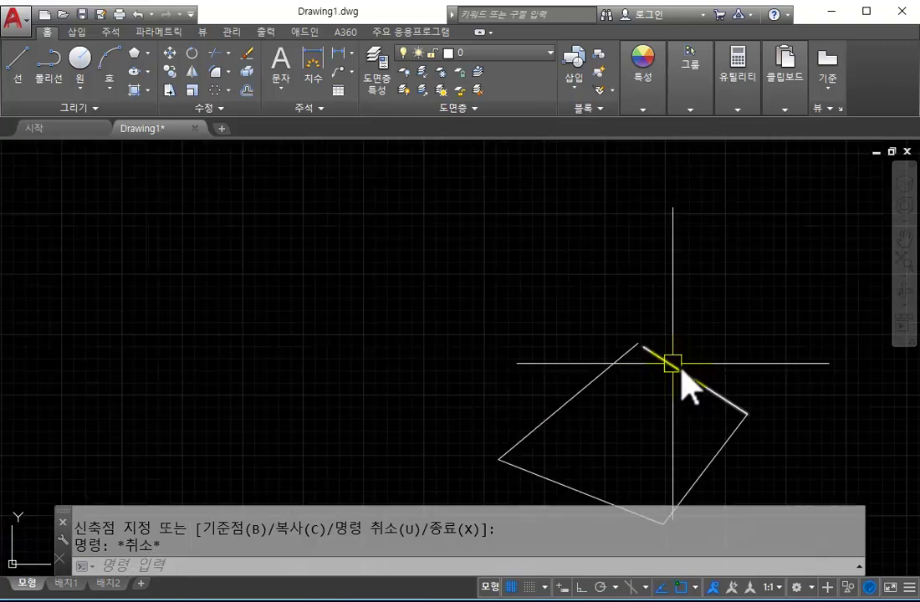
scroll(638, 331, up, 3)
scroll(642, 289, down, 4)
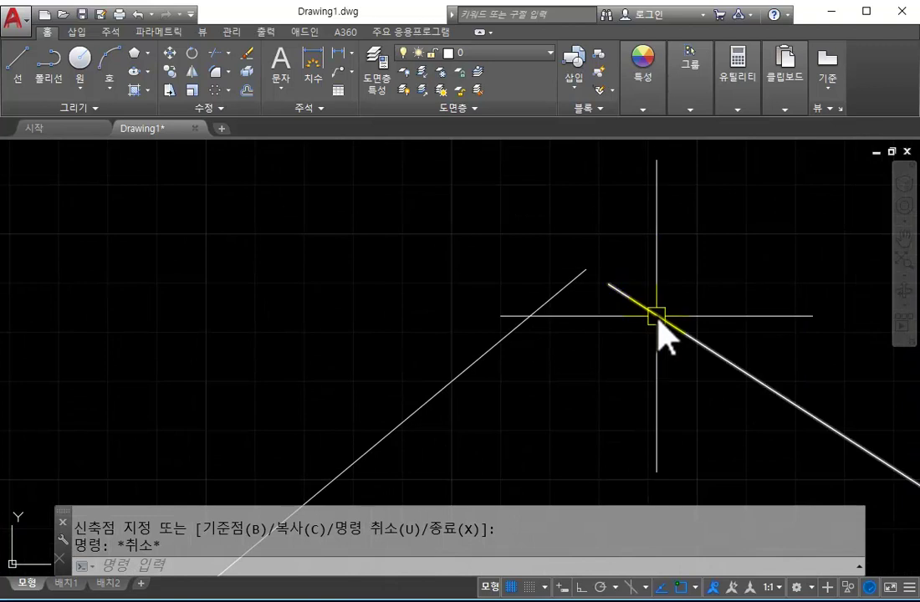
scroll(561, 327, up, 5)
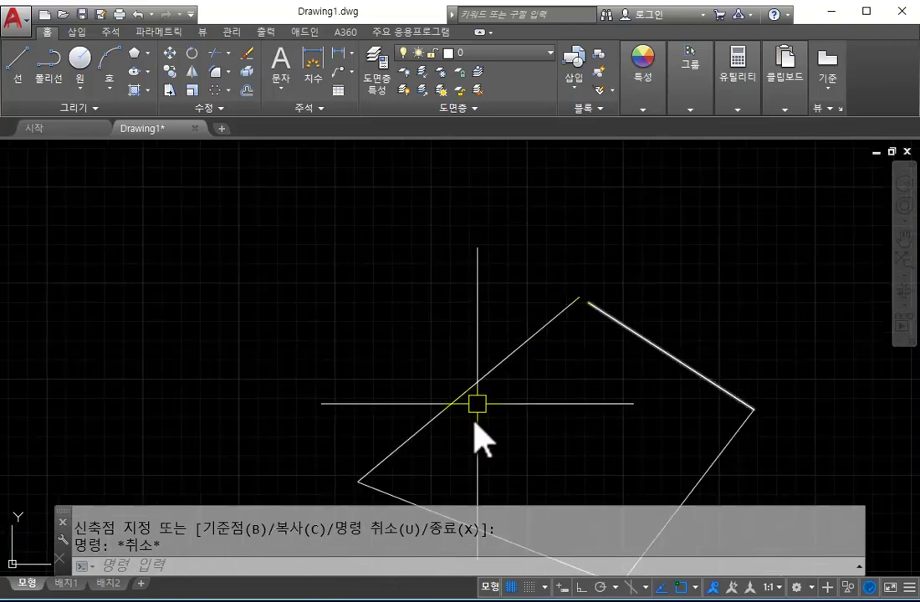
middle_drag(672, 446, 612, 356)
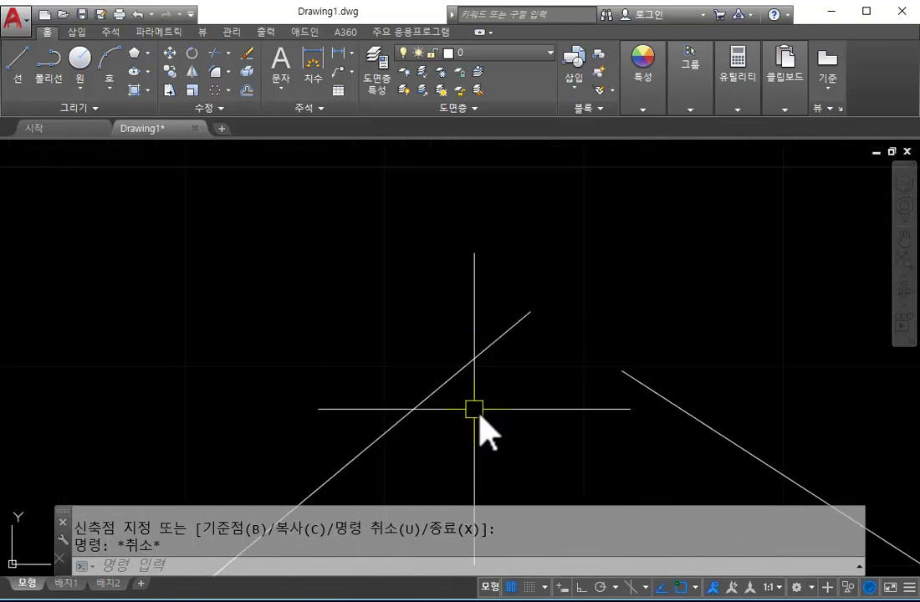
scroll(540, 368, down, 5)
mouse_move(643, 406)
middle_down()
mouse_move(591, 296)
mouse_move(599, 277)
middle_up()
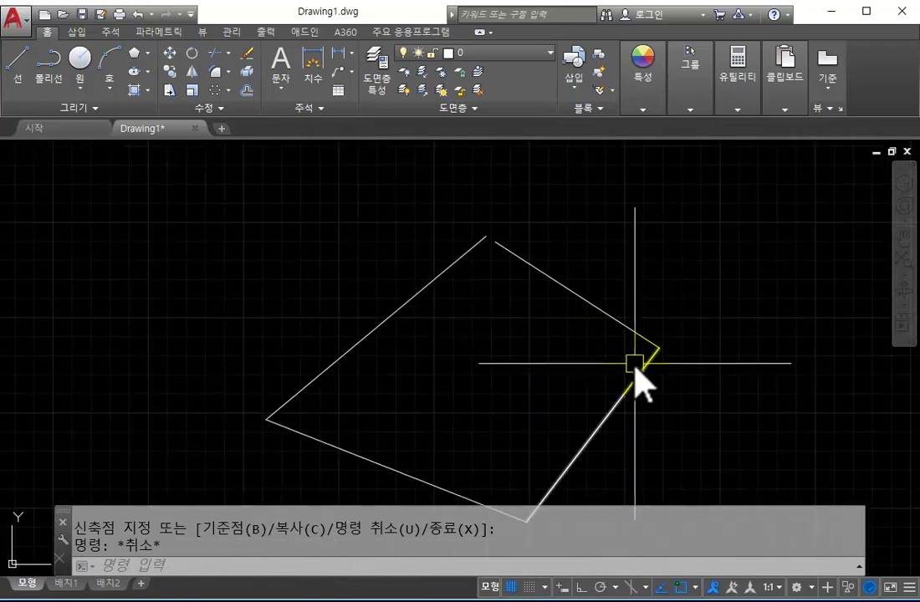
middle_drag(638, 368, 662, 336)
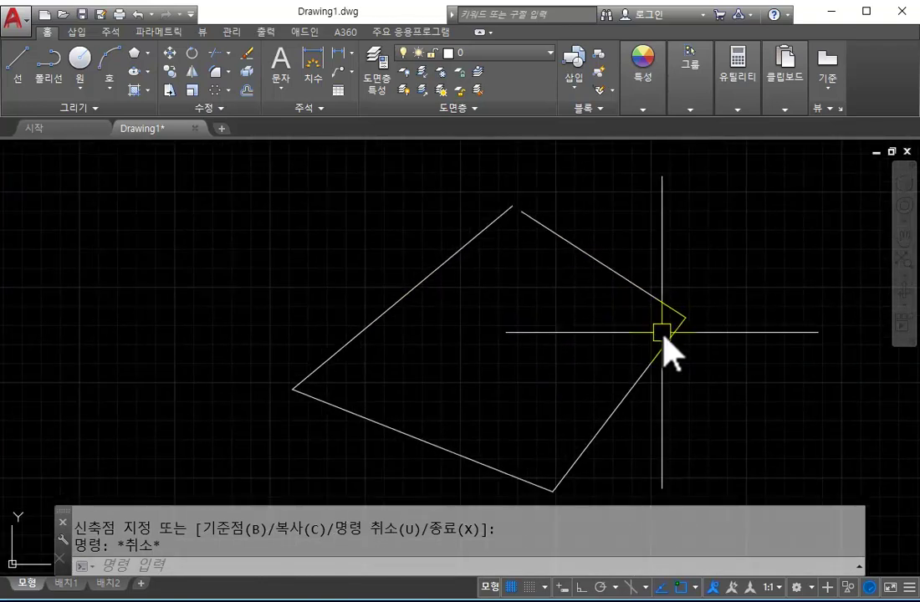
Draw a short slanted line inside the four-sided outline.
click(688, 465)
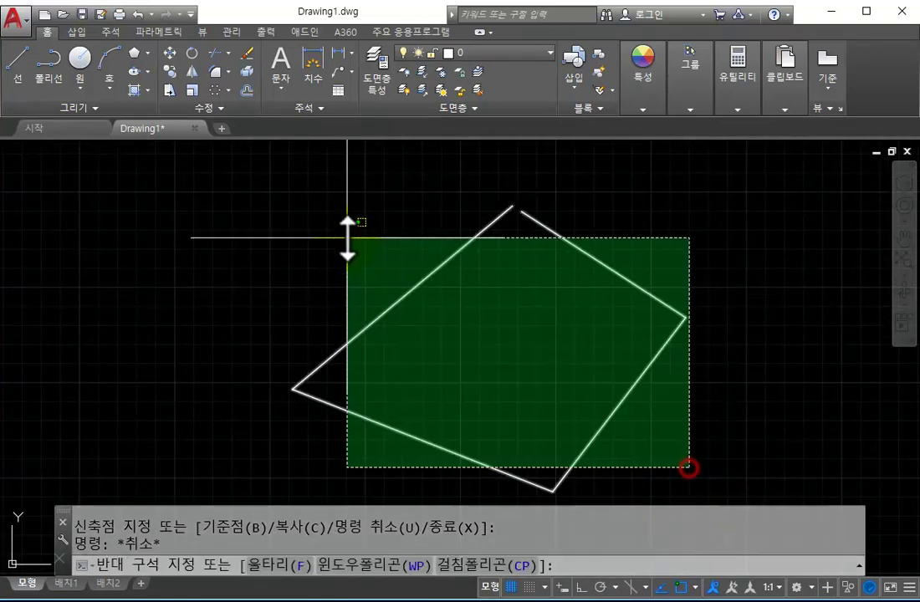
click(333, 232)
key(space)
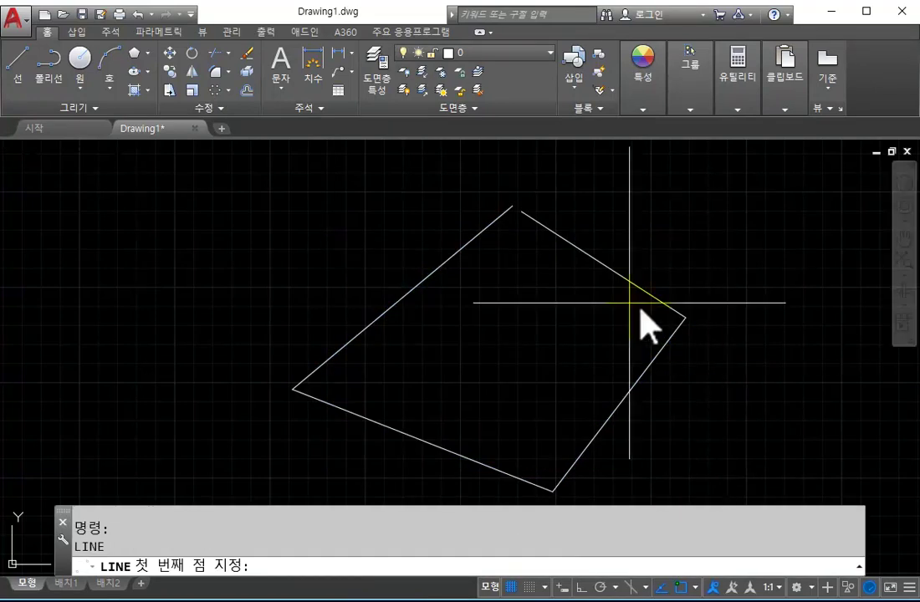
click(530, 280)
key(Escape)
scroll(563, 297, up, 4)
click(547, 286)
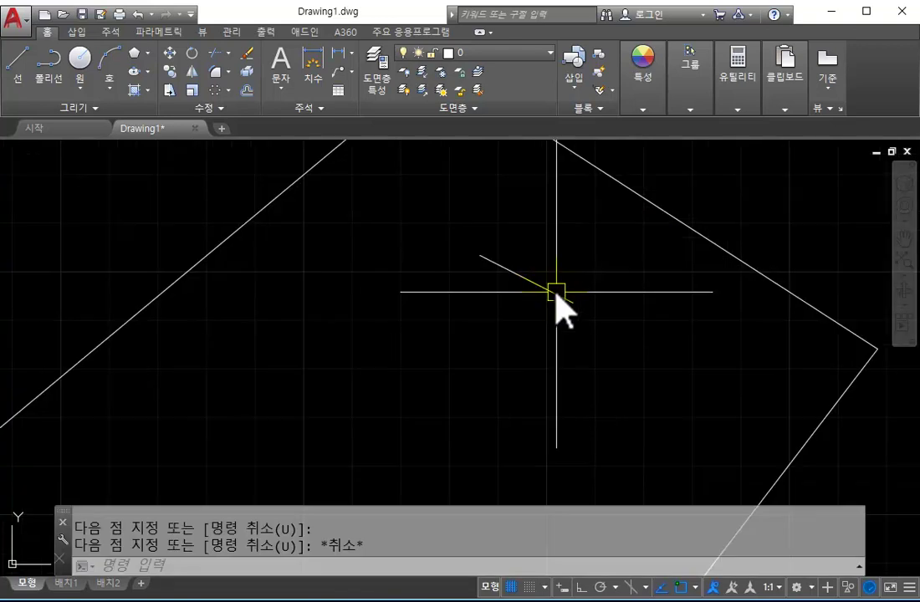
Erase the short slanted line and stretch the upper-right line's top end onto the left line's upper end to close the corner.
key(Delete)
middle_drag(607, 217, 645, 330)
click(649, 295)
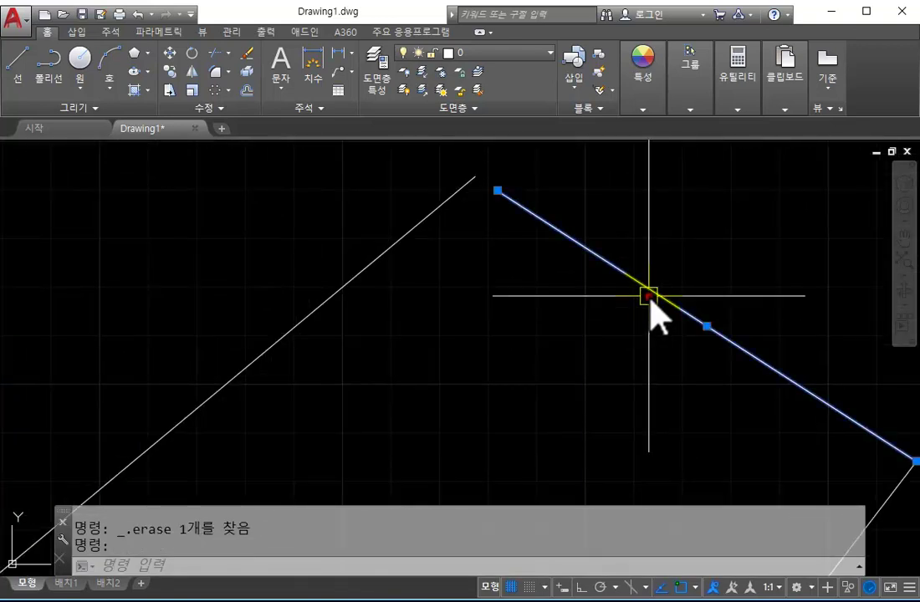
click(498, 191)
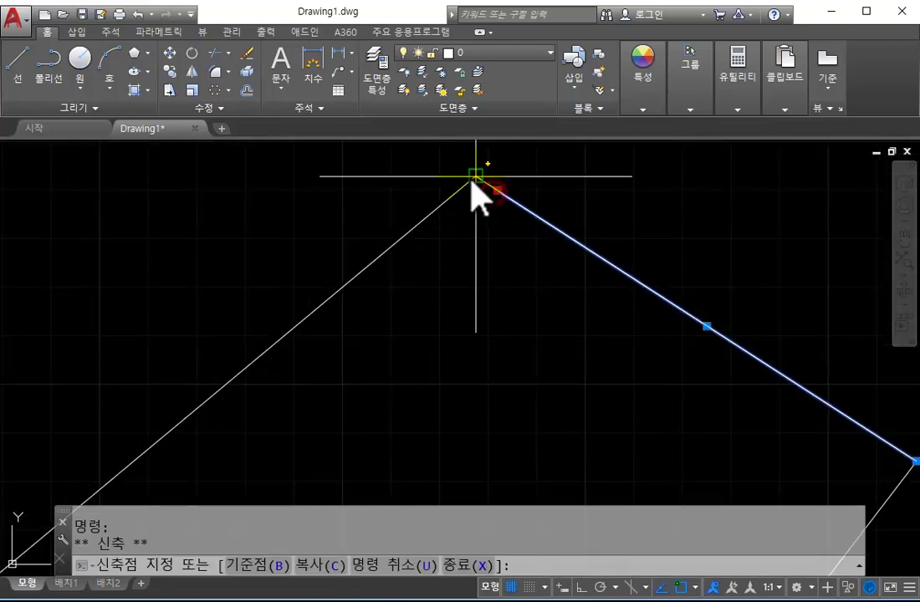
key(Escape)
scroll(596, 289, down, 6)
middle_drag(593, 288, 670, 242)
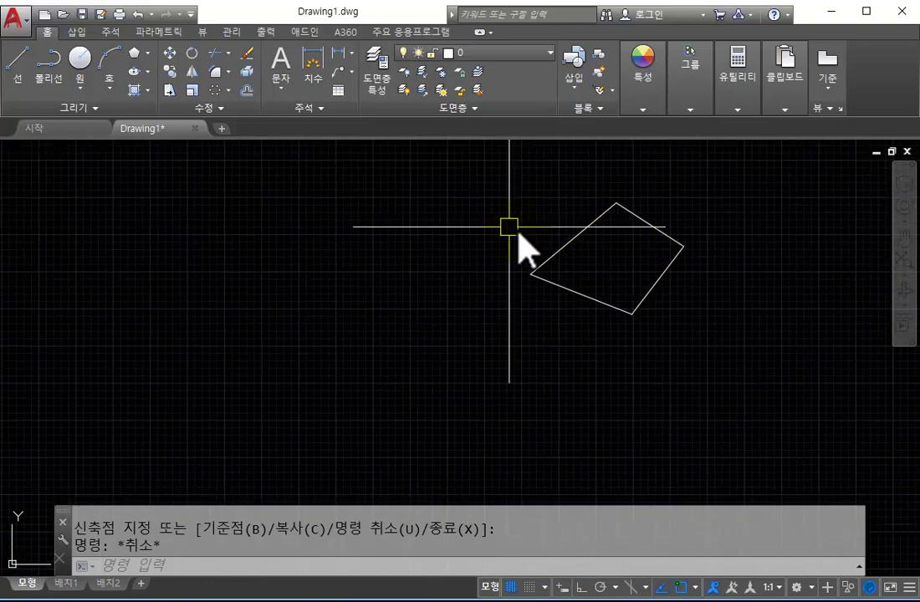
Start a hatch and preview the ANGLE pattern inside the four-sided outline.
click(217, 108)
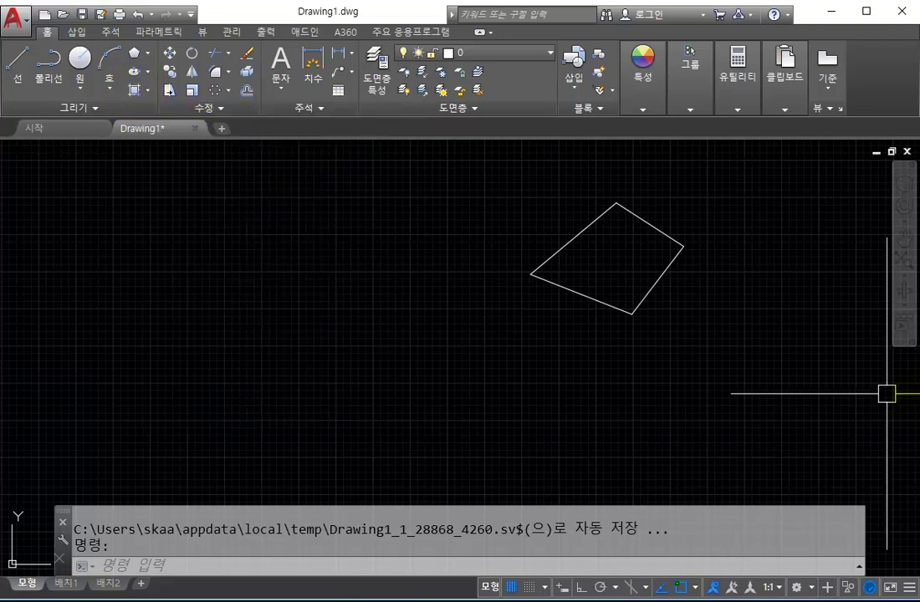
middle_drag(723, 365, 583, 390)
scroll(585, 391, up, 2)
text(h)
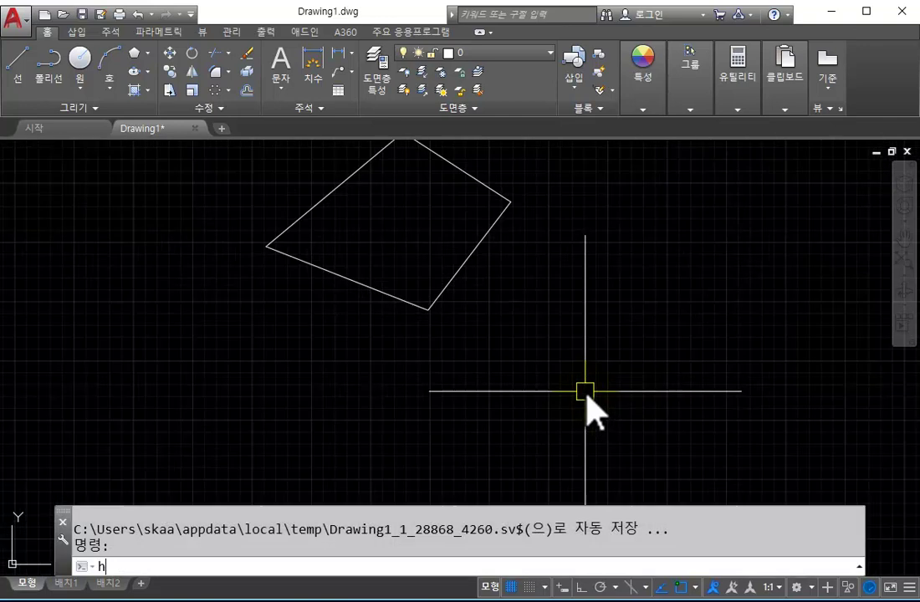
key(Return)
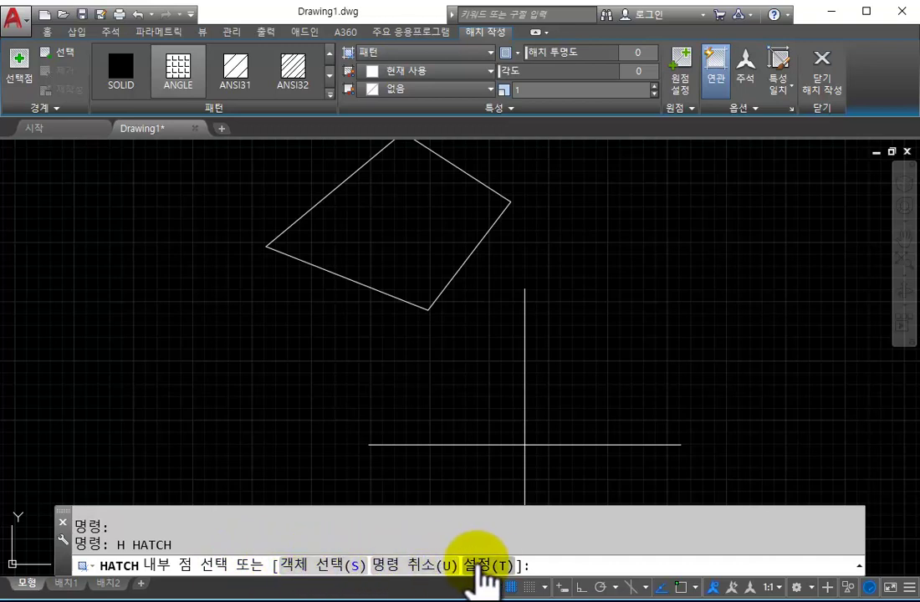
middle_drag(610, 320, 638, 391)
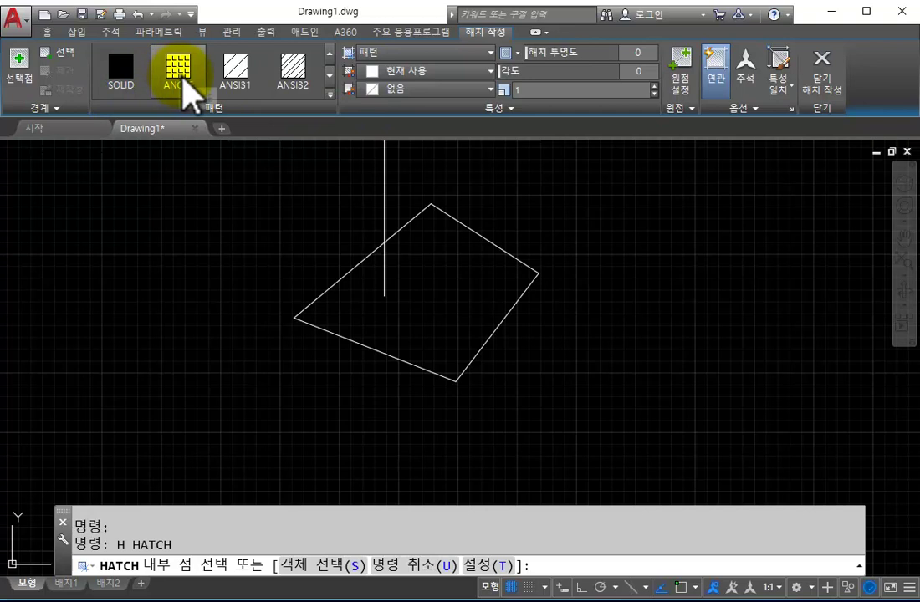
click(460, 320)
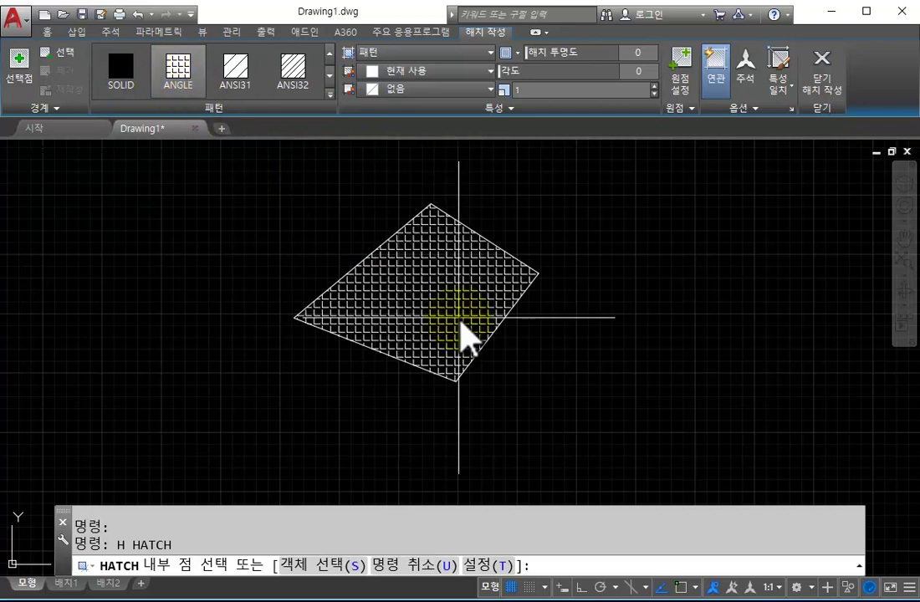
Preview the ANSI31, ANSI32 and SOLID hatch patterns inside the outline.
click(239, 79)
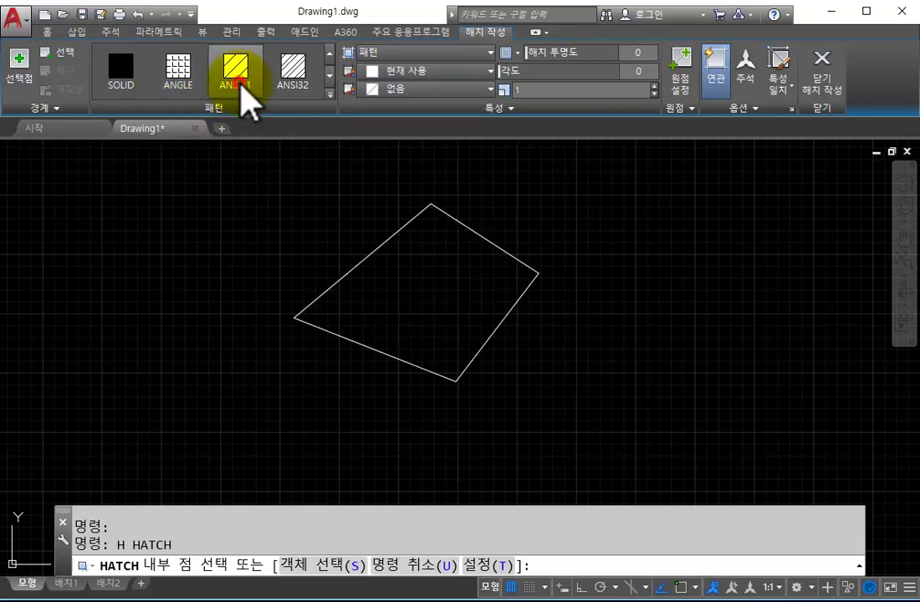
click(456, 331)
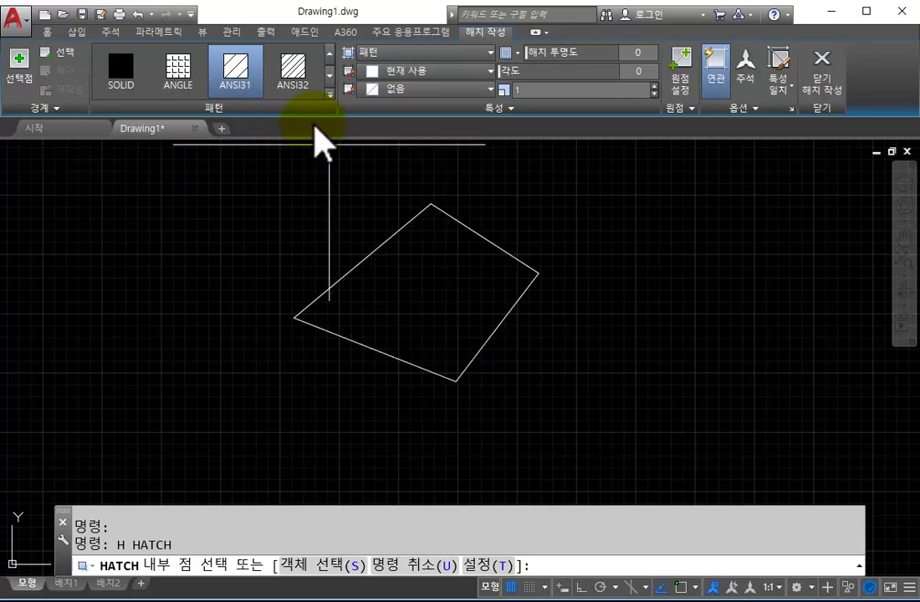
click(291, 80)
click(425, 290)
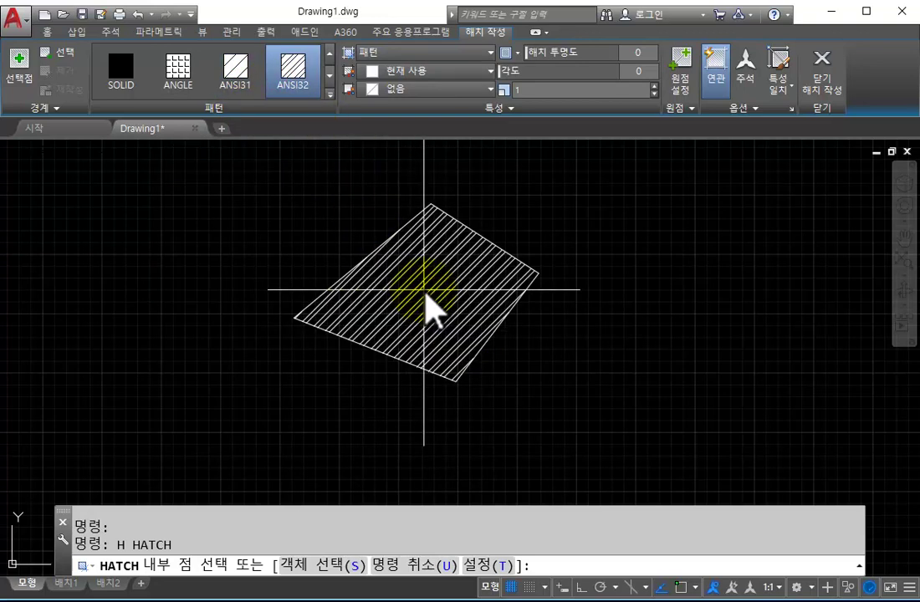
click(126, 74)
click(425, 258)
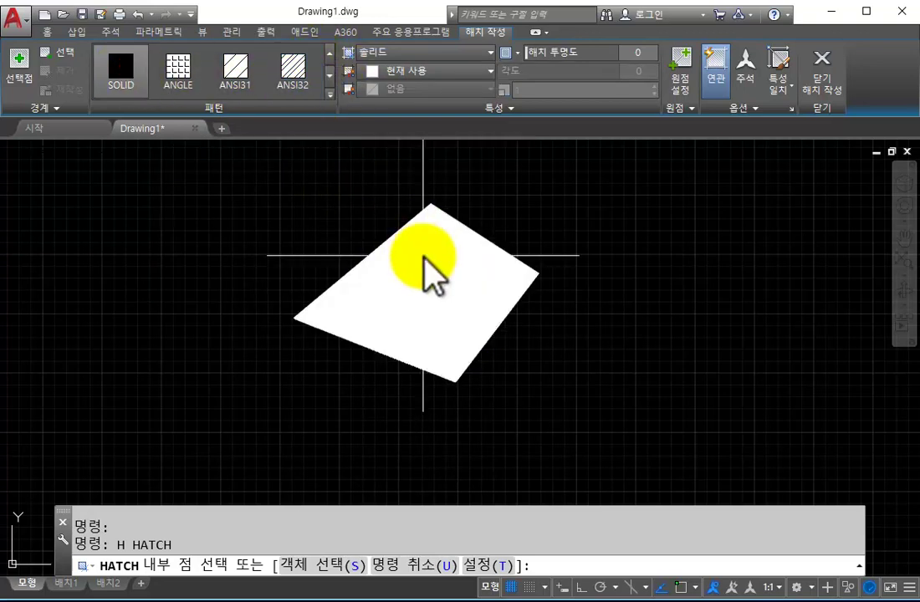
Preview the AR-B88, AR-BRSTD and AR-CONC hatch patterns inside the outline at scale 1.
click(330, 75)
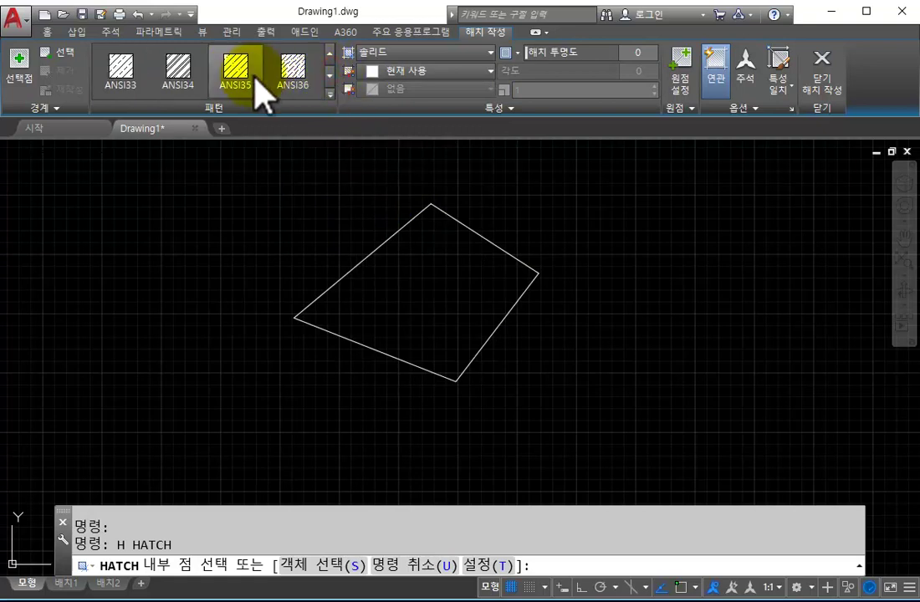
click(330, 75)
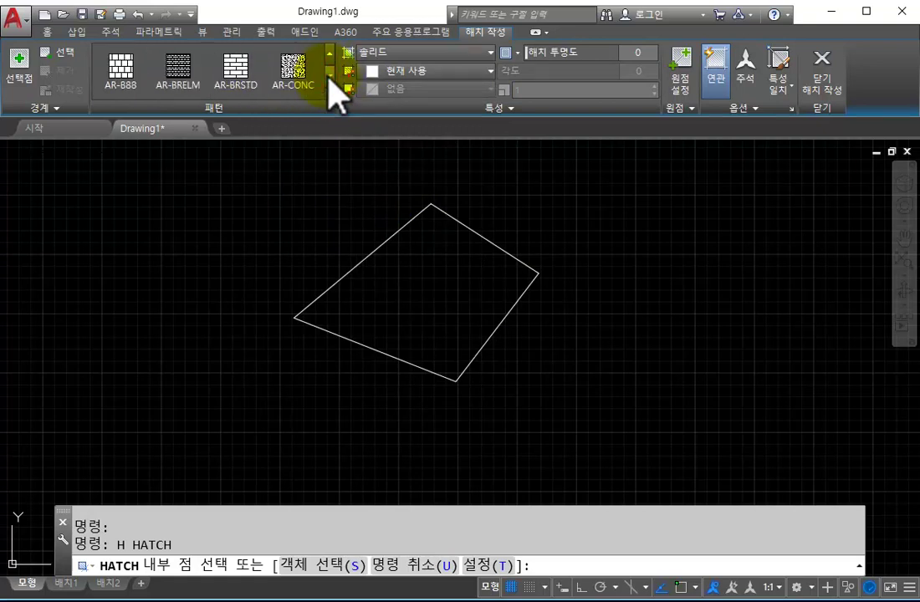
click(117, 83)
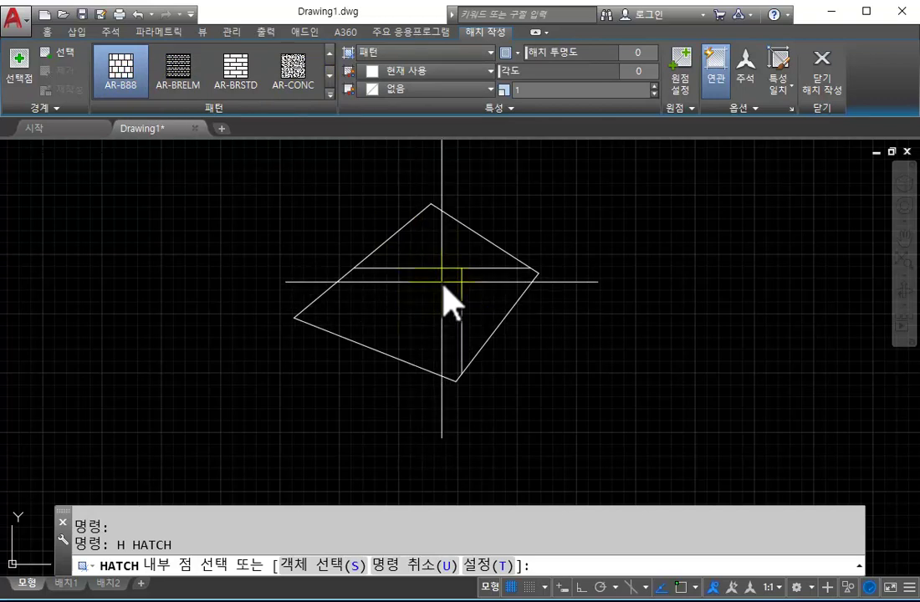
click(231, 93)
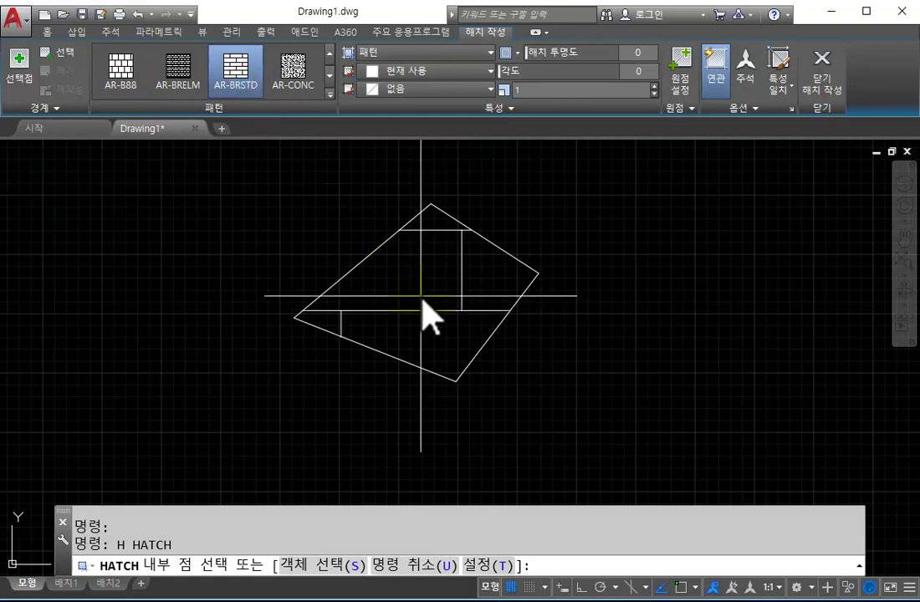
click(292, 74)
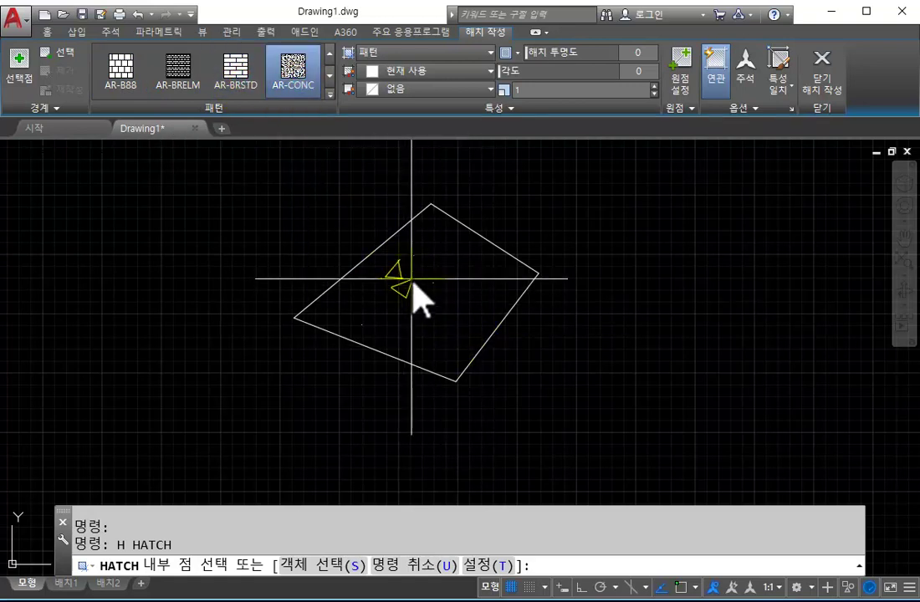
scroll(442, 303, up, 4)
scroll(442, 311, down, 8)
scroll(441, 312, up, 4)
scroll(441, 311, down, 3)
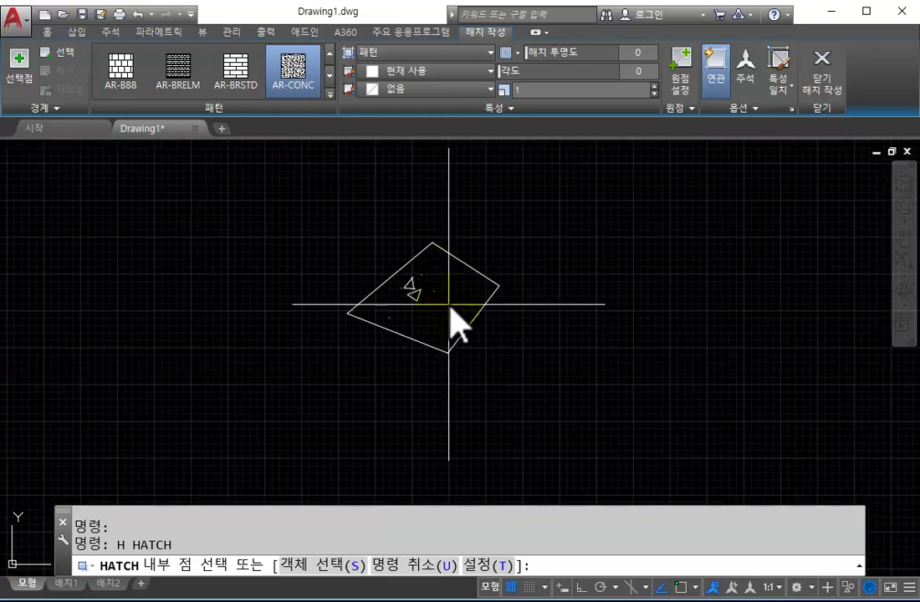
Hatch the inside of the outline with the AR-B88 pattern at scale 0.3.
click(330, 59)
click(331, 75)
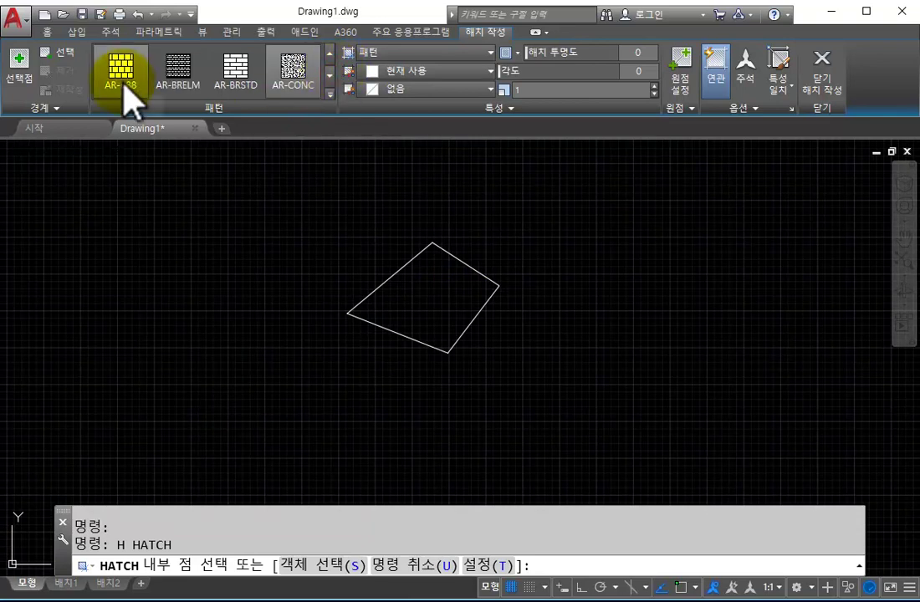
click(122, 75)
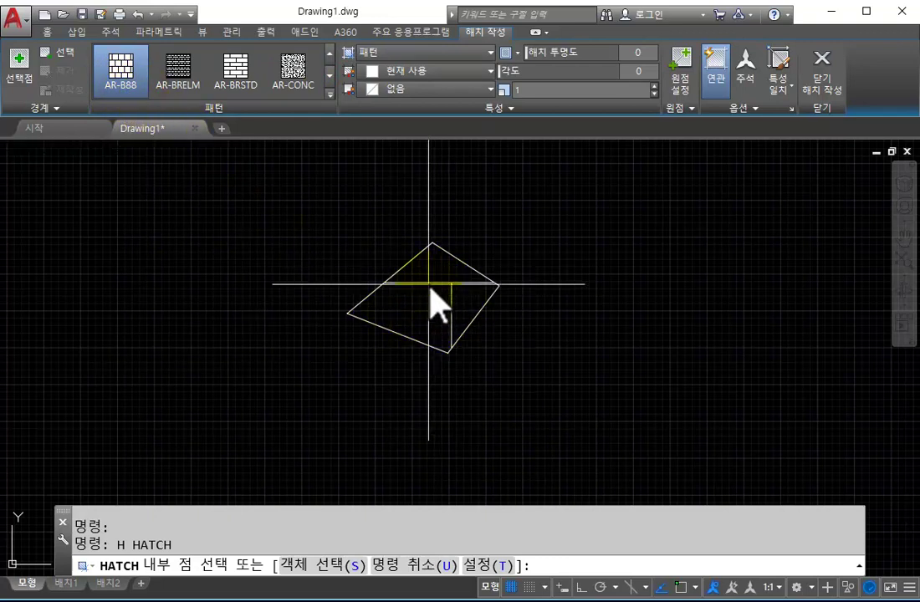
scroll(430, 287, up, 5)
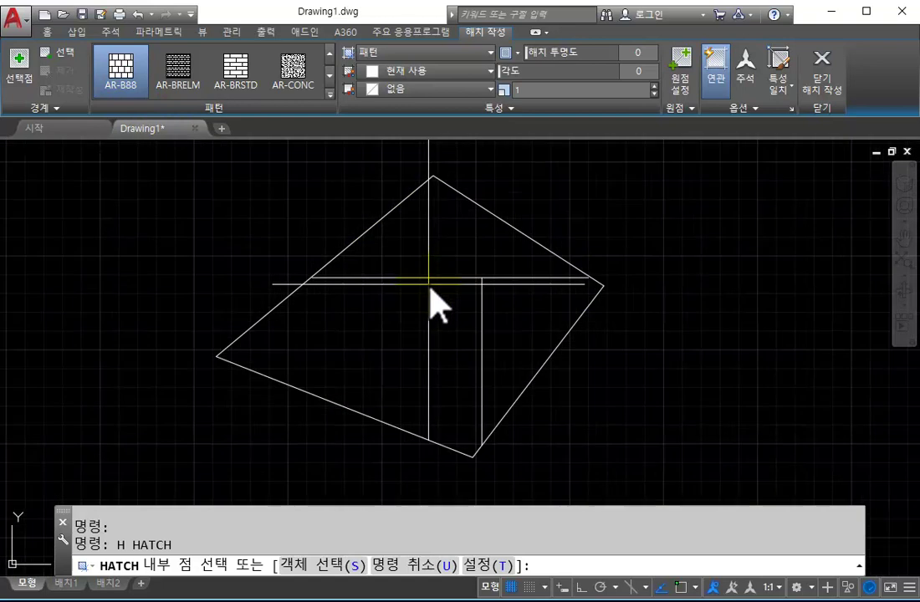
click(528, 92)
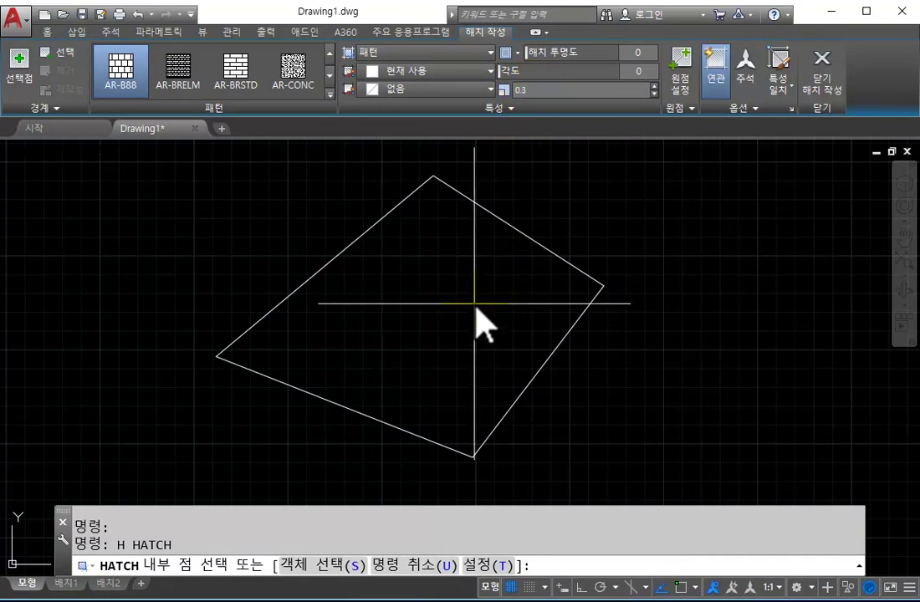
click(399, 294)
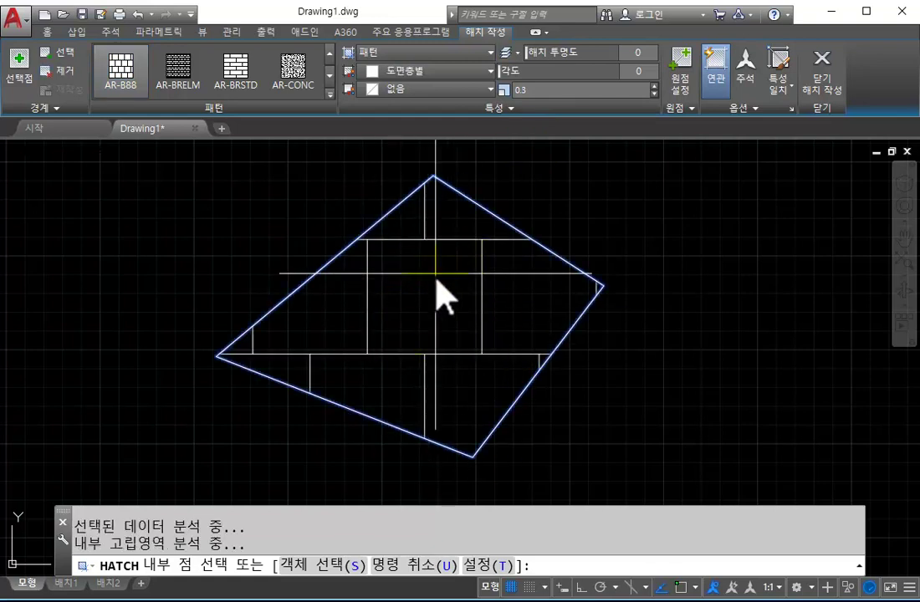
Reduce the AR-B88 hatch's scale first to 0.1, and from there to 0.05.
click(538, 91)
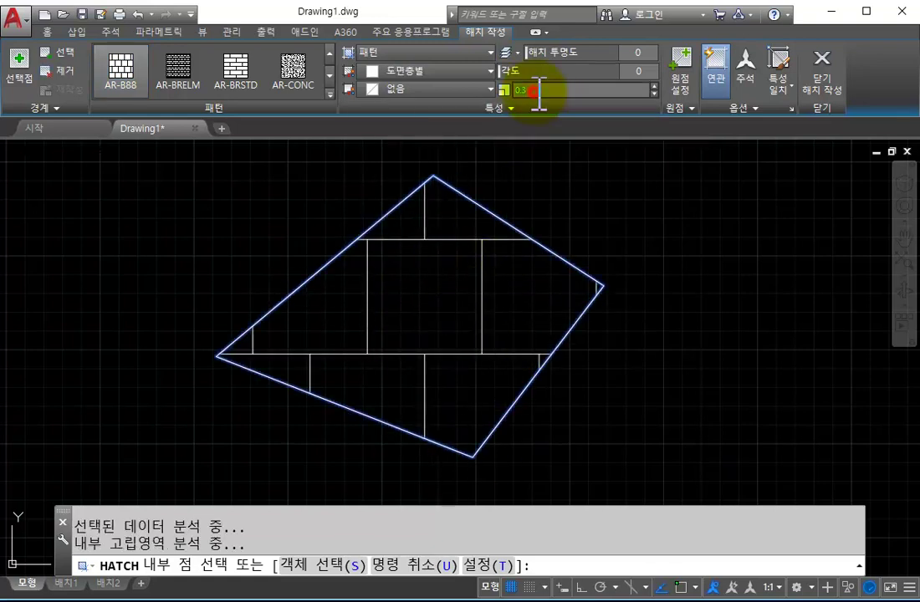
text(0.1)
key(Return)
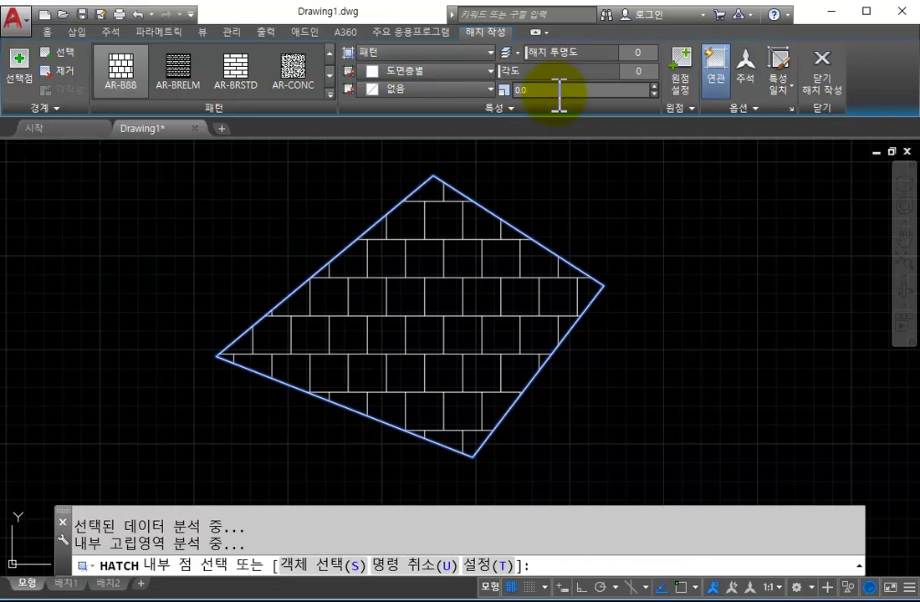
text(05)
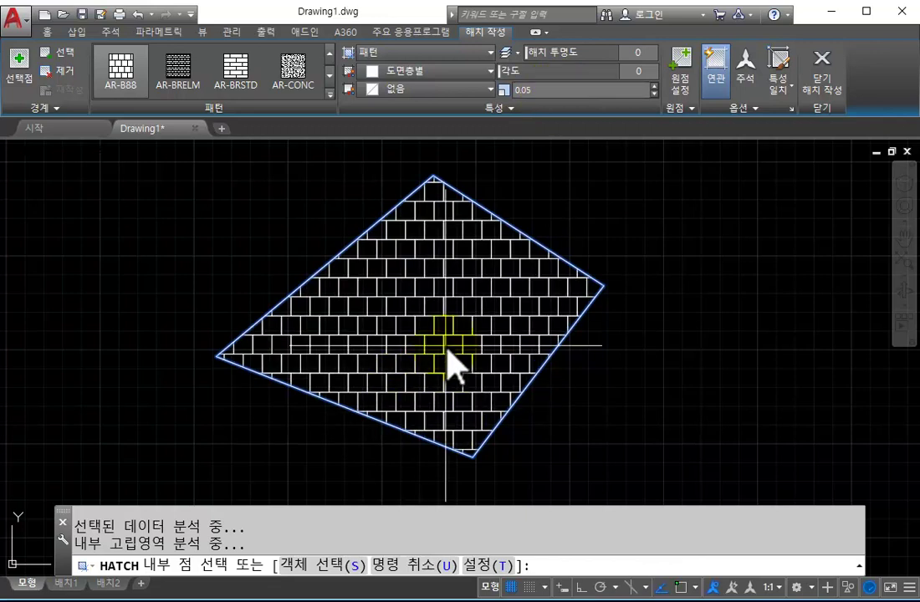
scroll(524, 308, down, 4)
scroll(498, 284, up, 2)
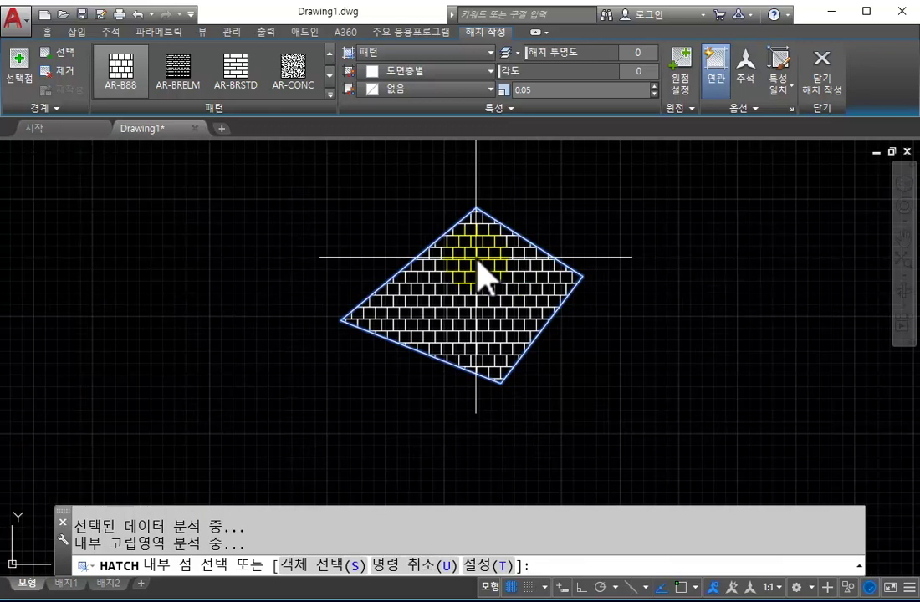
Change the hatch pattern inside the outline to AR-CONC.
click(297, 79)
scroll(473, 289, up, 4)
scroll(477, 289, down, 4)
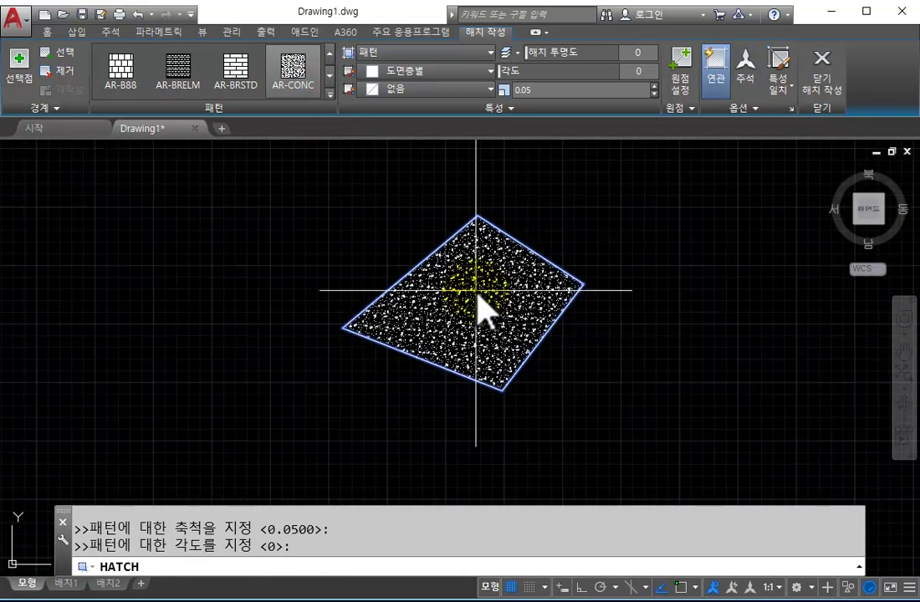
Set the AR-CONC hatch's scale to 0.1 and finish the hatch.
click(539, 90)
text(0.1)
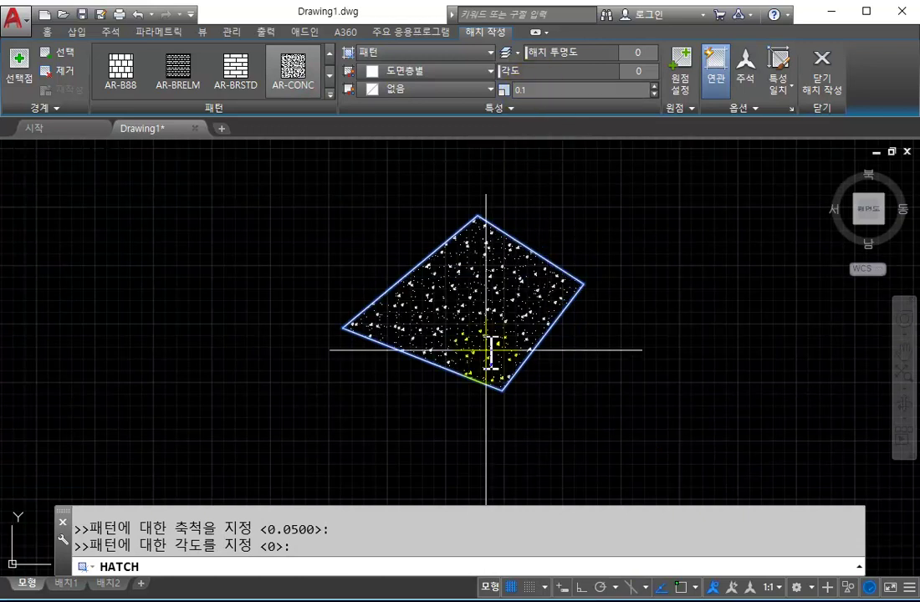
scroll(501, 305, up, 4)
scroll(502, 301, down, 3)
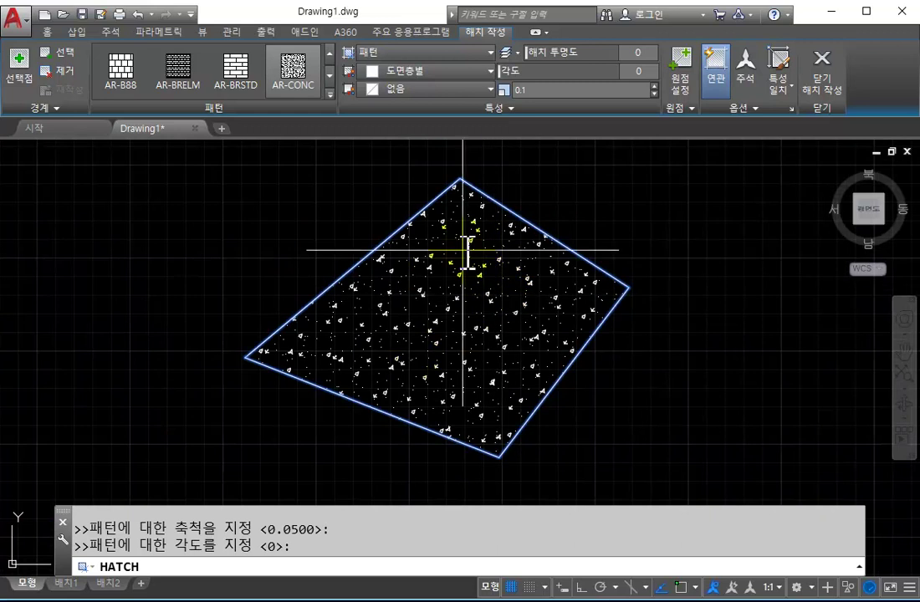
scroll(479, 332, up, 2)
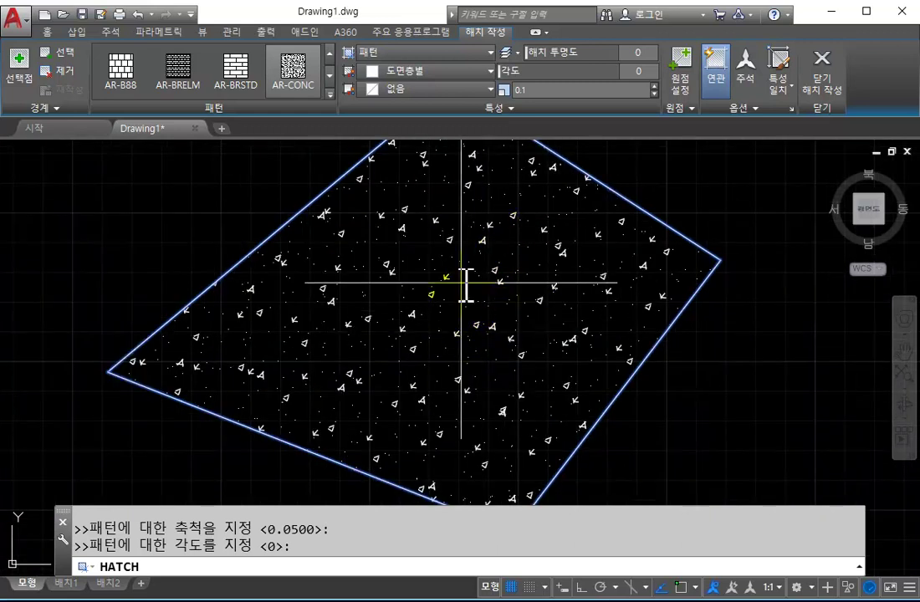
scroll(469, 259, down, 1)
scroll(511, 255, down, 1)
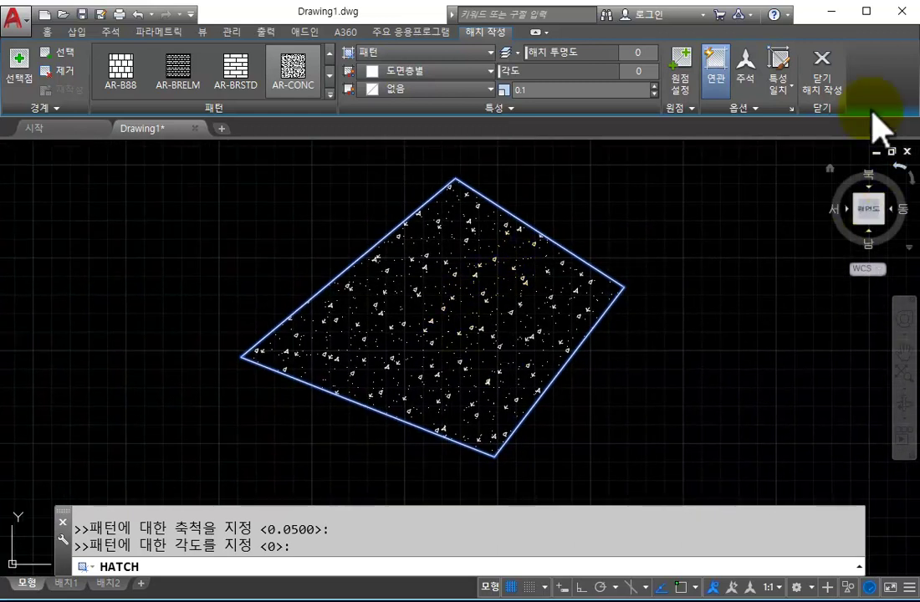
click(833, 87)
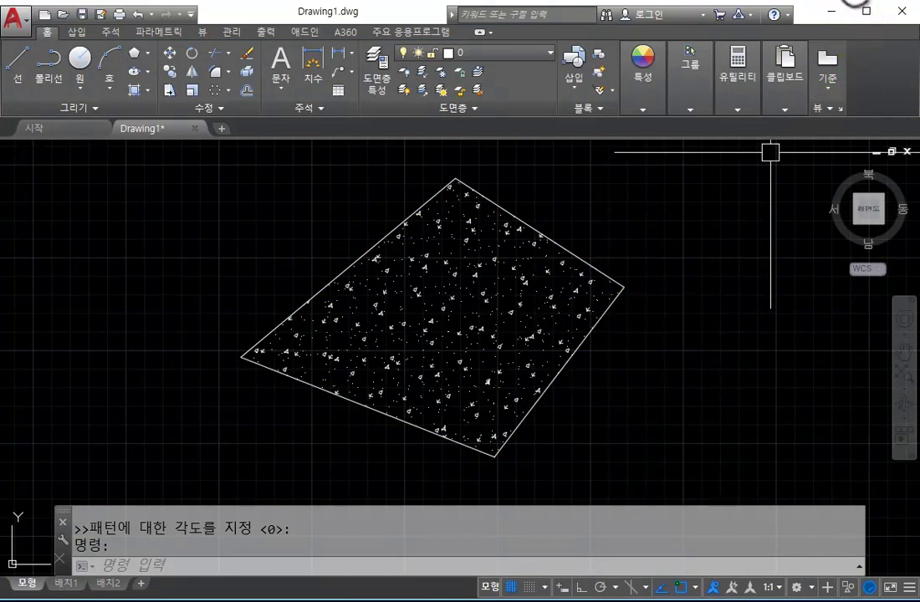
Undo the hatch inside the four-sided outline.
key(ctrl+z)
key(ctrl+z)
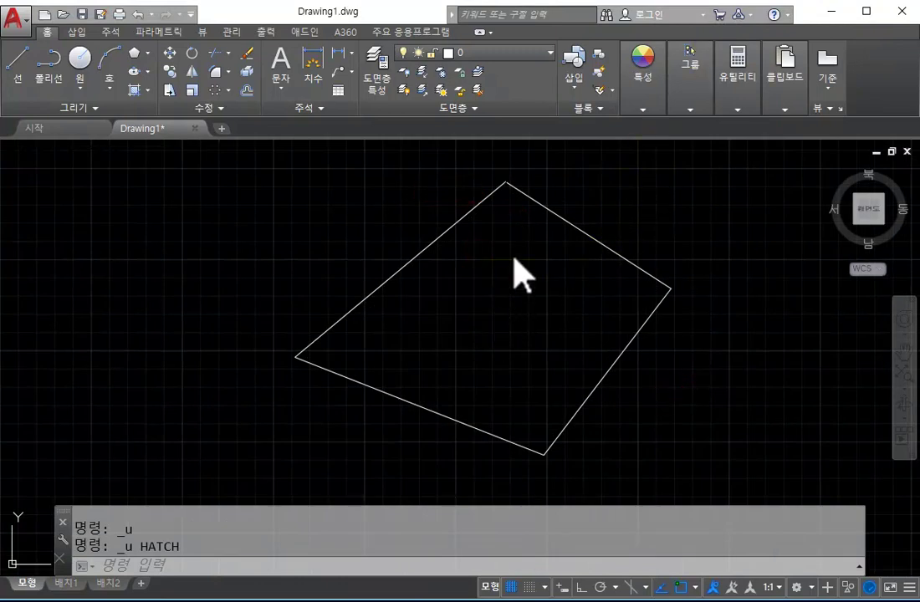
scroll(511, 182, up, 3)
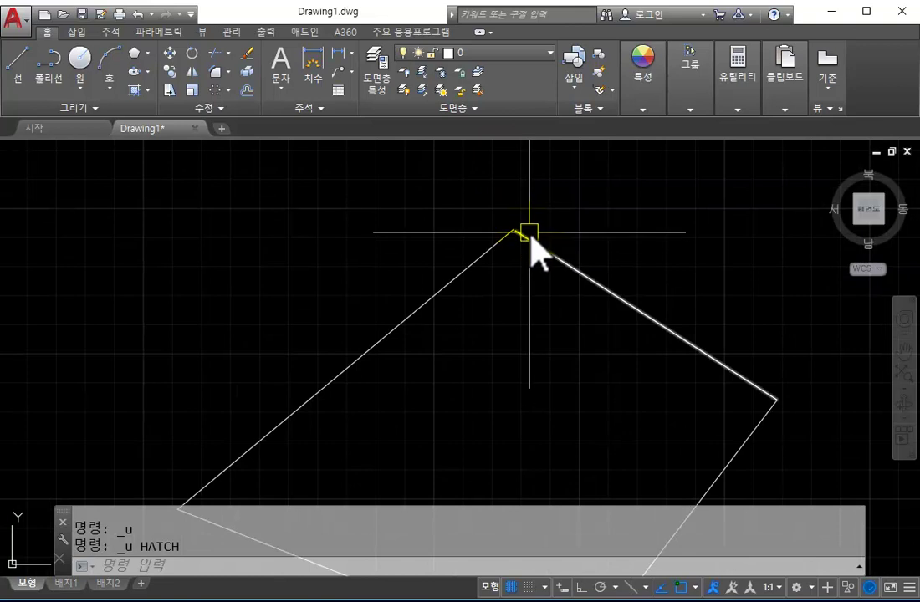
Hatch the four-sided outline with AR-CONC at scale 0.1, selecting its four lines as the boundary objects.
scroll(510, 229, up, 2)
scroll(512, 236, down, 3)
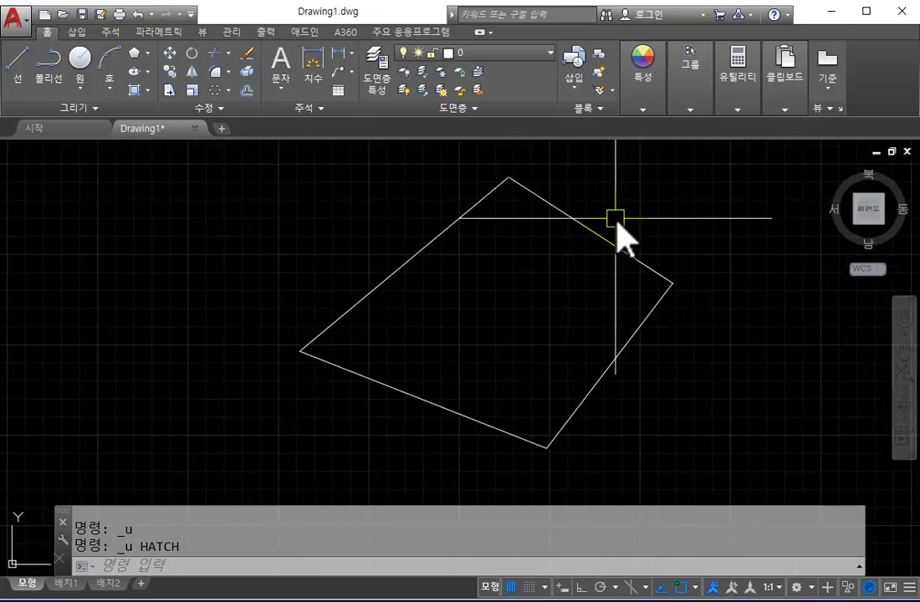
text(h)
key(Return)
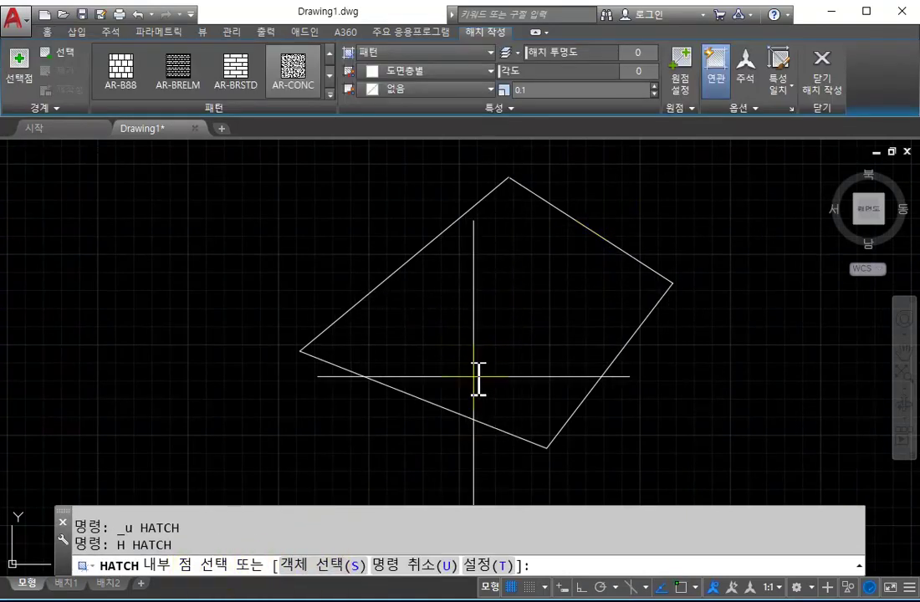
click(338, 566)
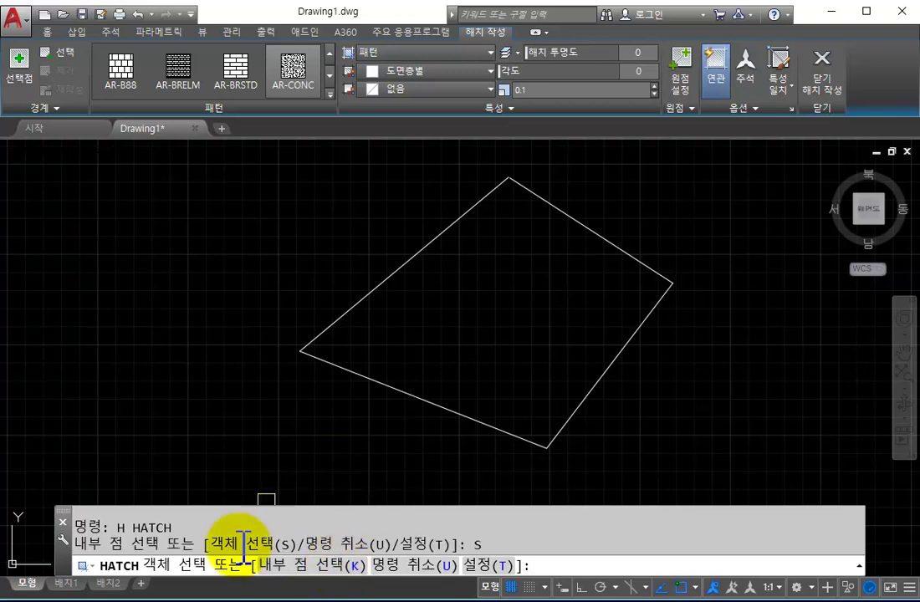
click(678, 456)
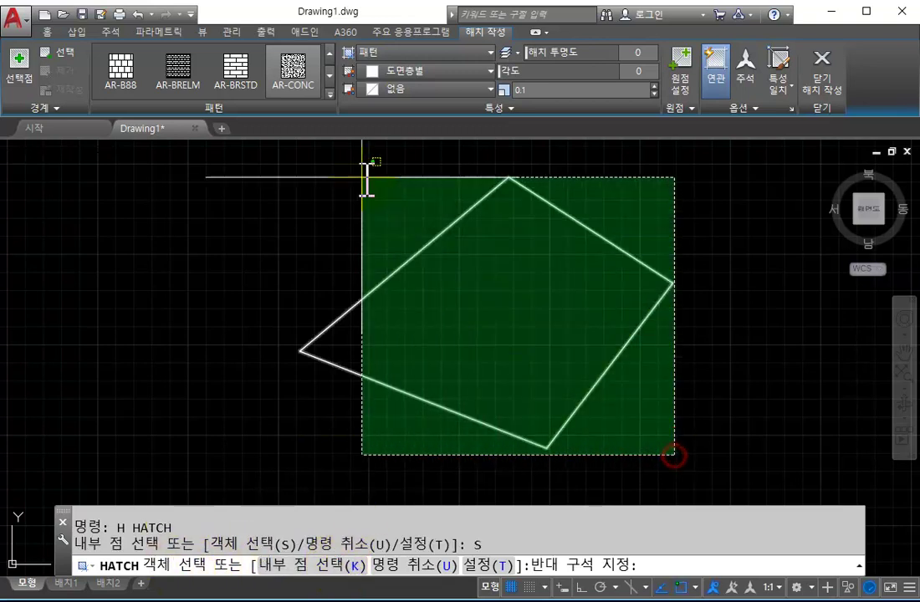
click(374, 181)
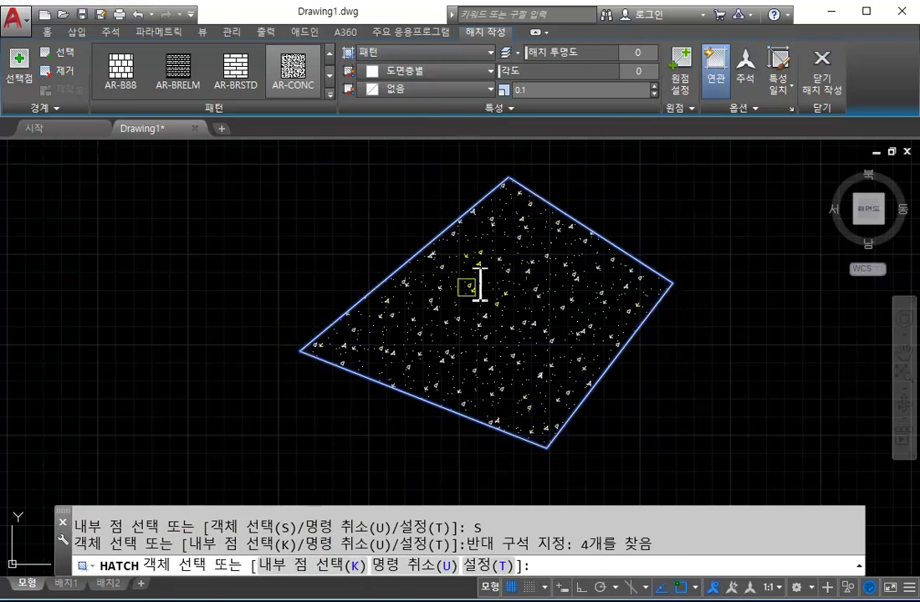
Examine the gap at the hatched outline's top corner against the whole shape, and leave the Hatch command.
scroll(494, 218, up, 3)
scroll(528, 259, down, 4)
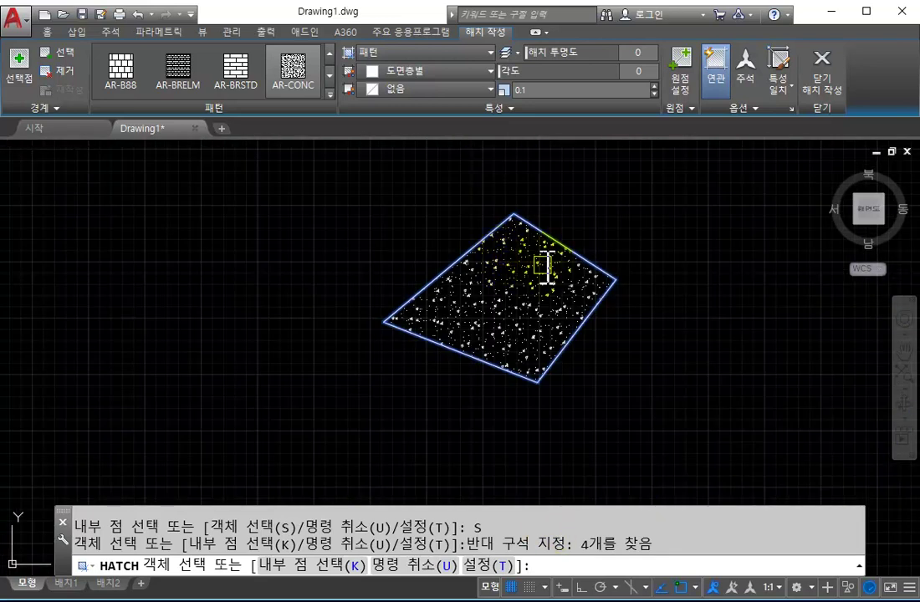
scroll(533, 259, up, 1)
scroll(498, 186, up, 5)
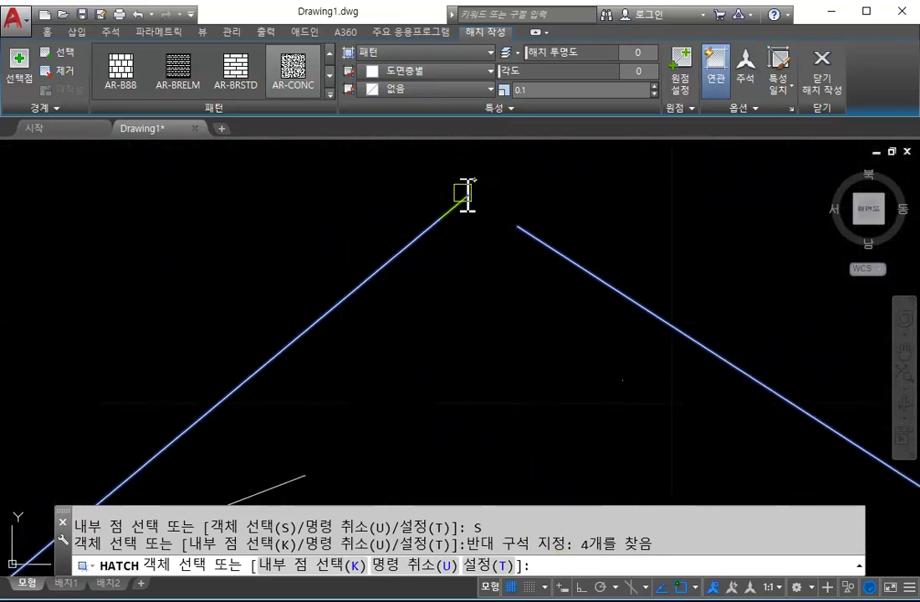
scroll(502, 216, down, 6)
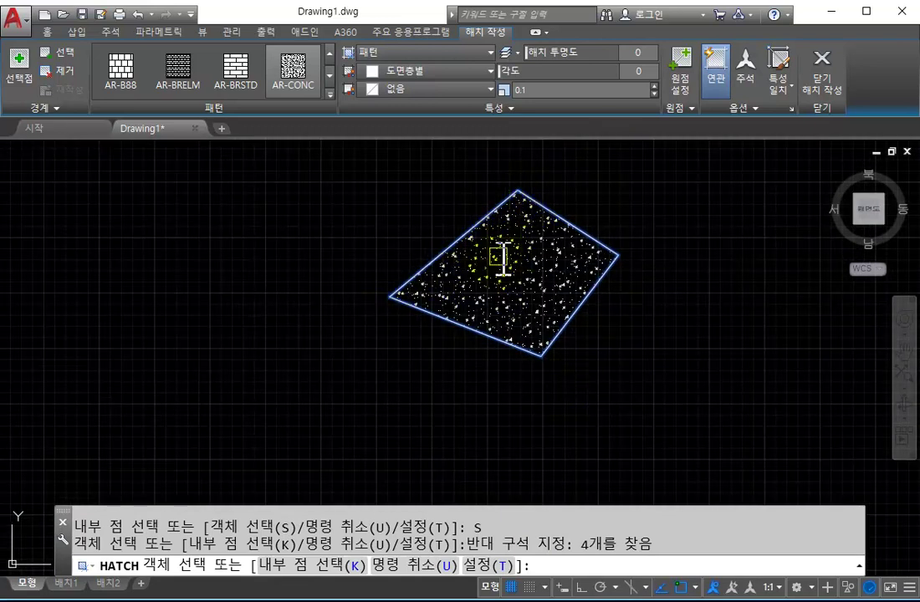
scroll(437, 236, up, 6)
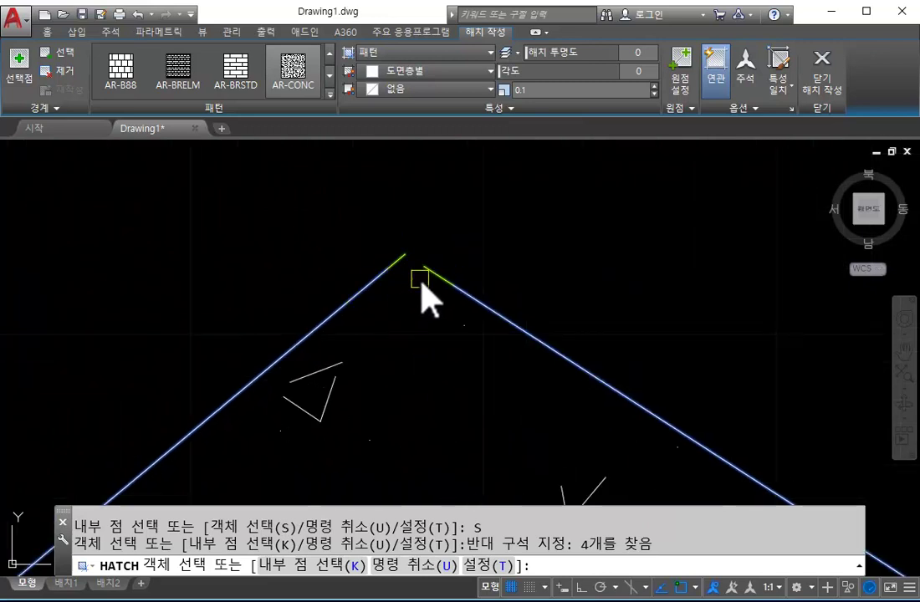
scroll(423, 286, down, 3)
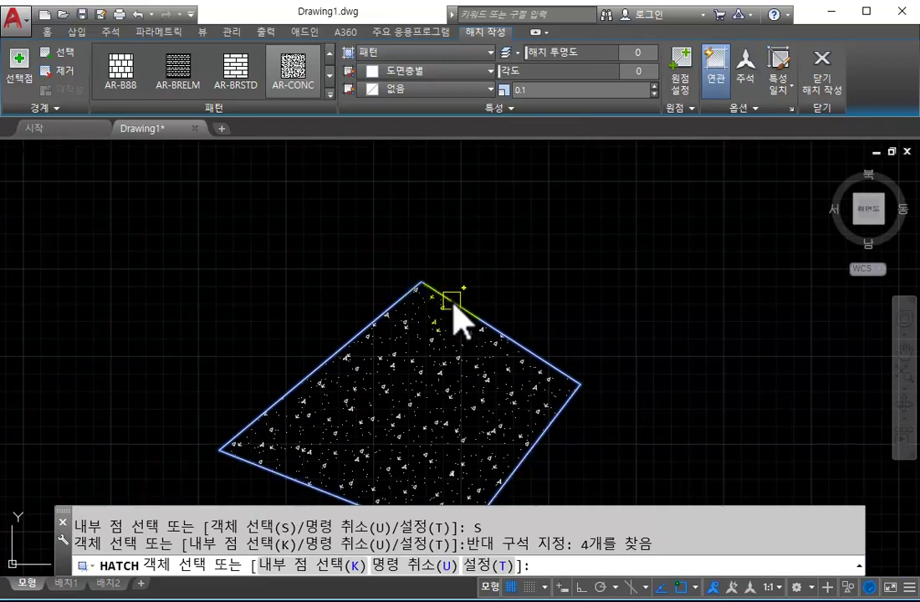
middle_drag(457, 313, 575, 248)
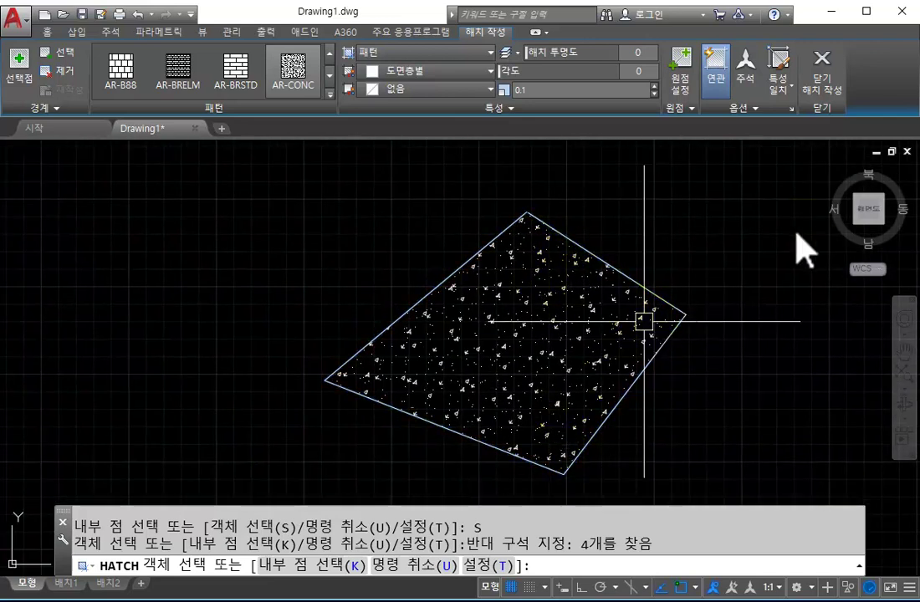
key(Escape)
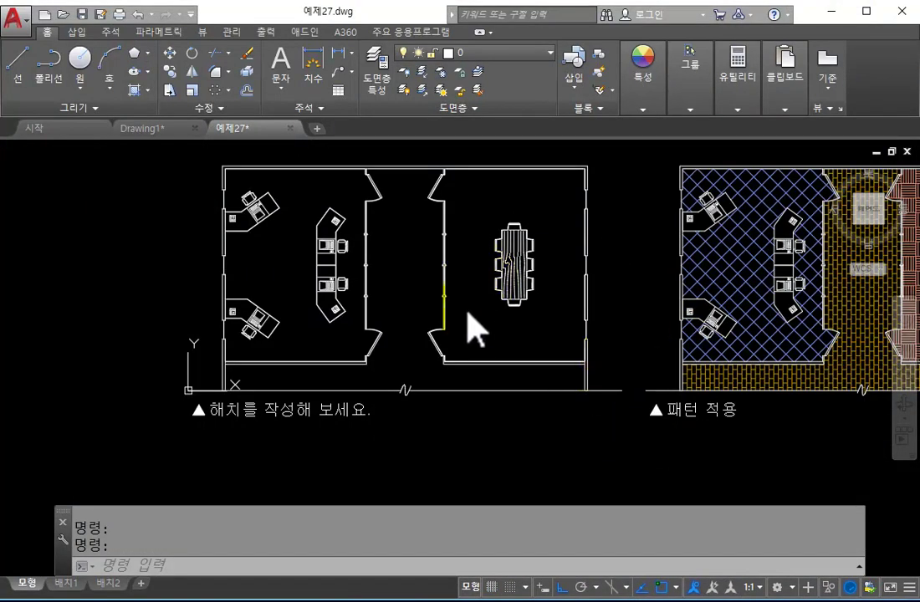
Start a hatch in 예제27, picking an internal point in the unhatched plan's office with the desks.
mouse_move(370, 383)
middle_down()
mouse_move(435, 370)
mouse_move(351, 410)
middle_up()
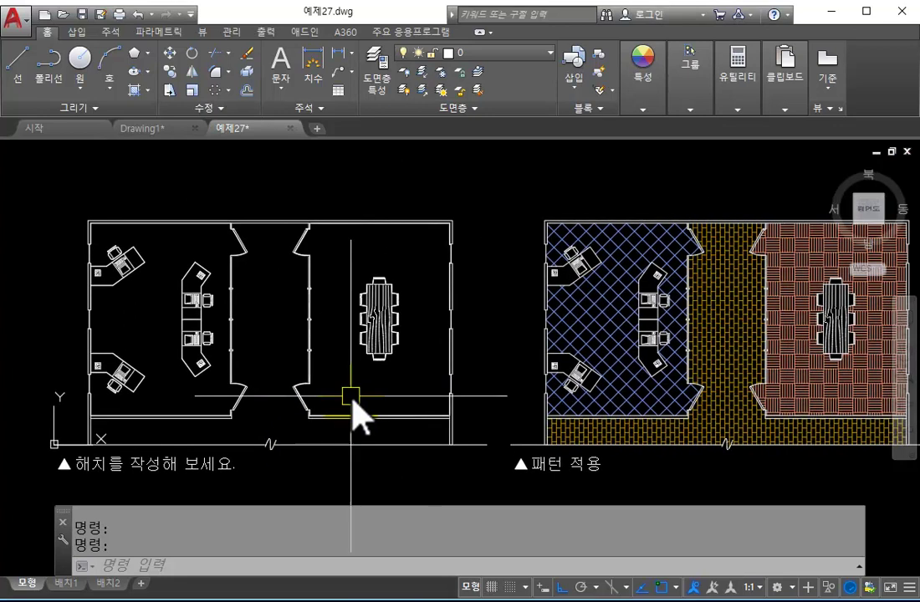
middle_drag(575, 353, 517, 322)
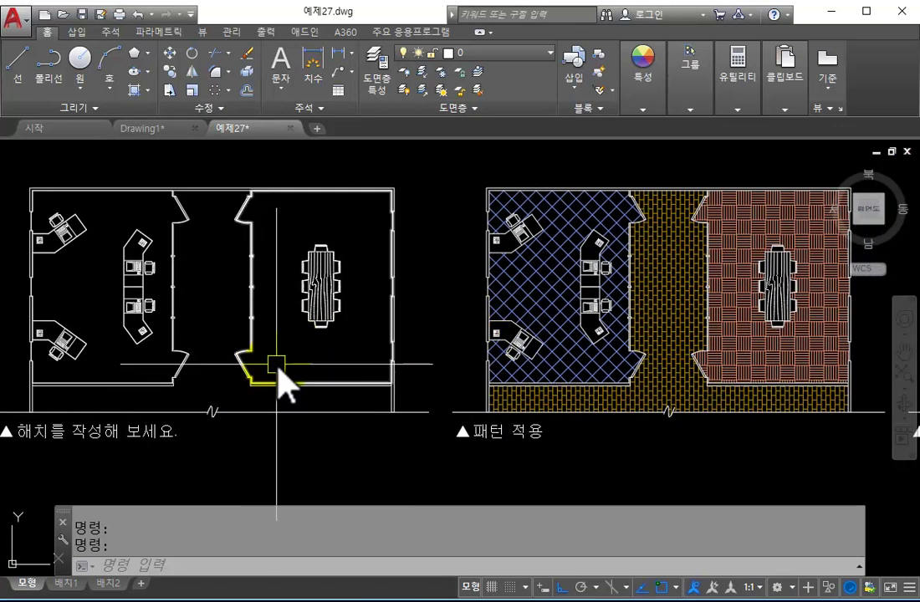
middle_drag(277, 337, 382, 350)
mouse_move(616, 333)
middle_down()
mouse_move(598, 324)
mouse_move(521, 330)
middle_up()
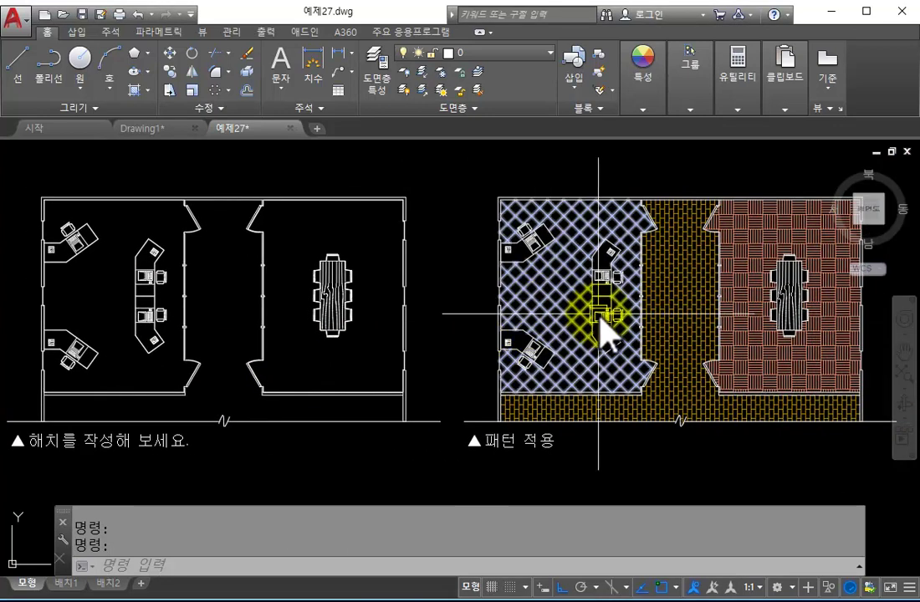
scroll(589, 351, up, 2)
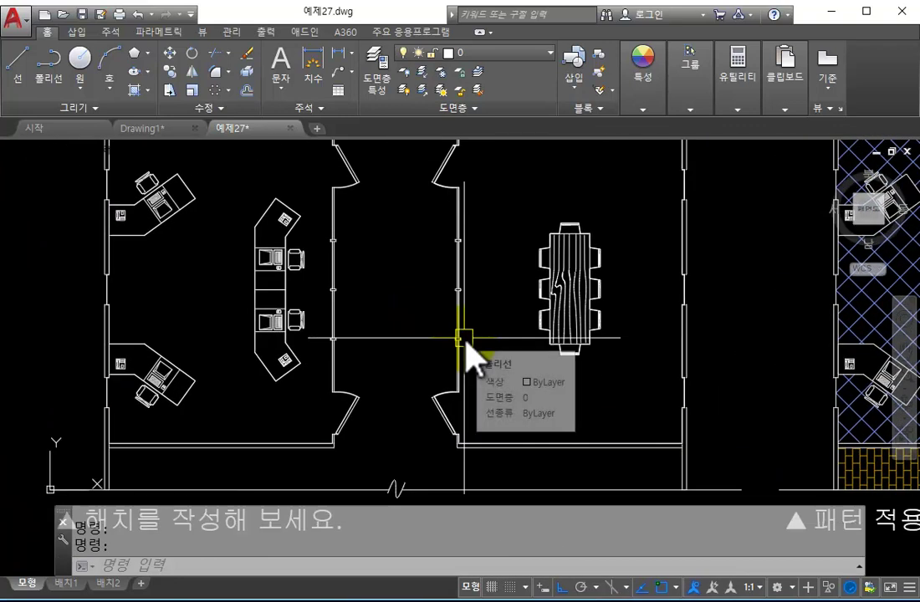
text(h)
key(Return)
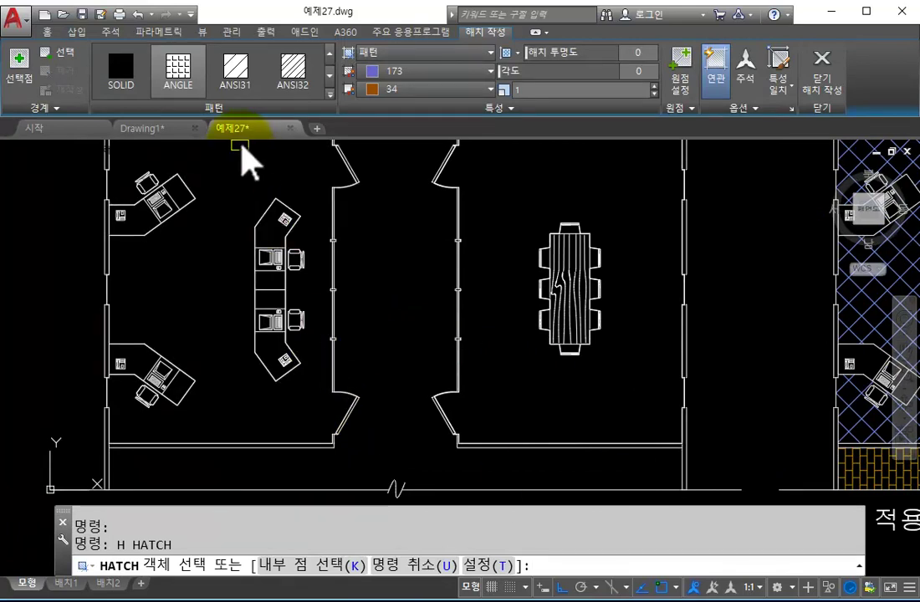
scroll(645, 322, down, 2)
mouse_move(721, 358)
middle_down()
mouse_move(325, 369)
mouse_move(588, 369)
middle_up()
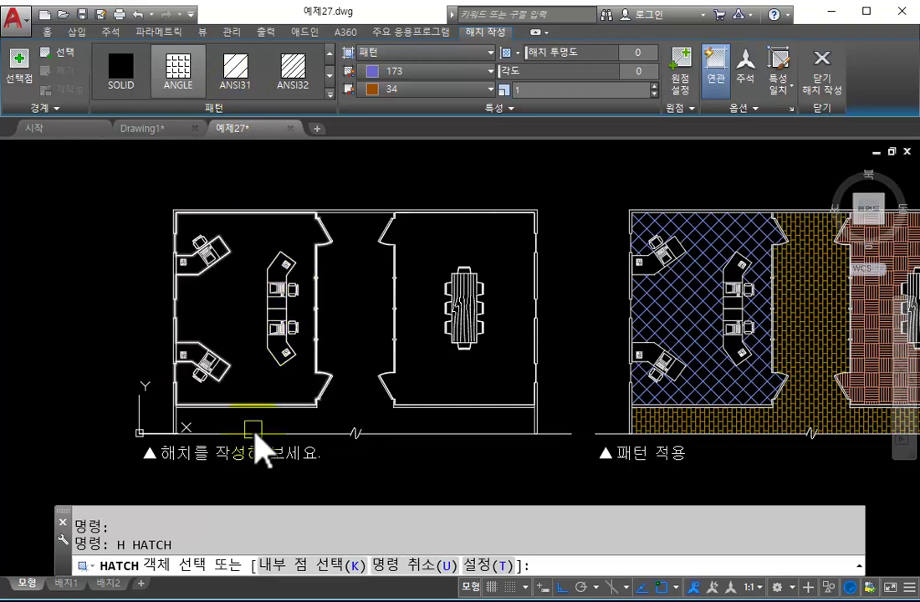
click(263, 533)
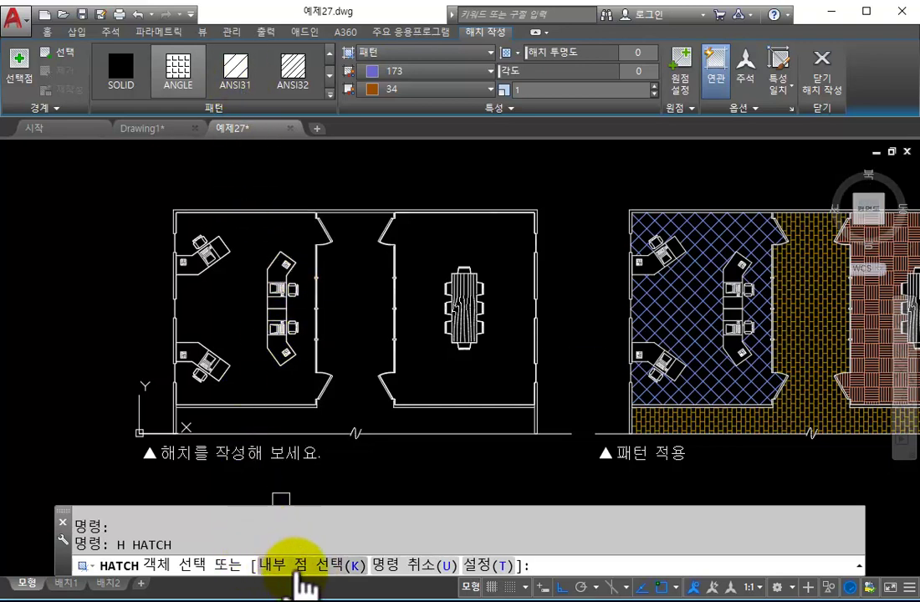
click(299, 567)
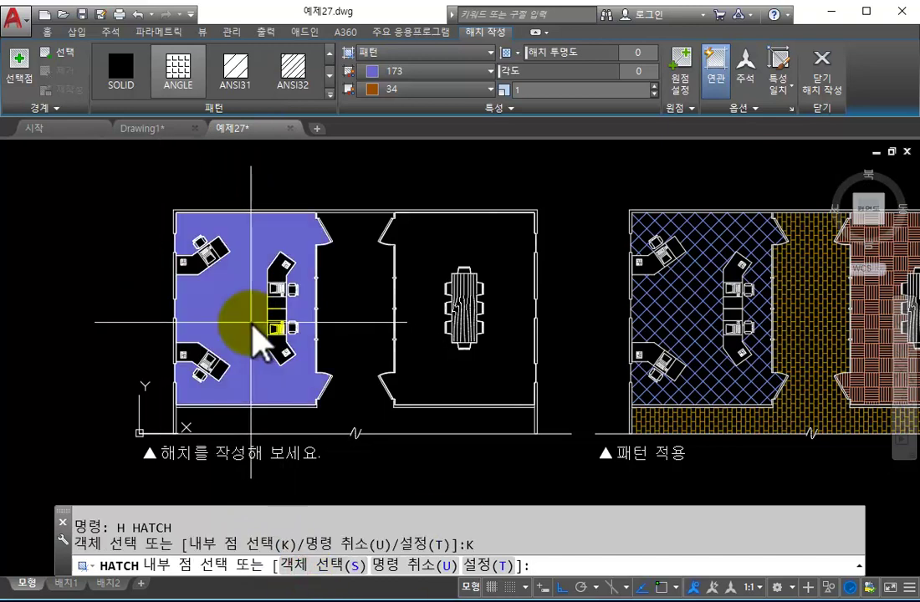
click(251, 326)
Try ANSI32 as the pattern for the office hatch.
scroll(236, 297, up, 6)
scroll(236, 298, down, 4)
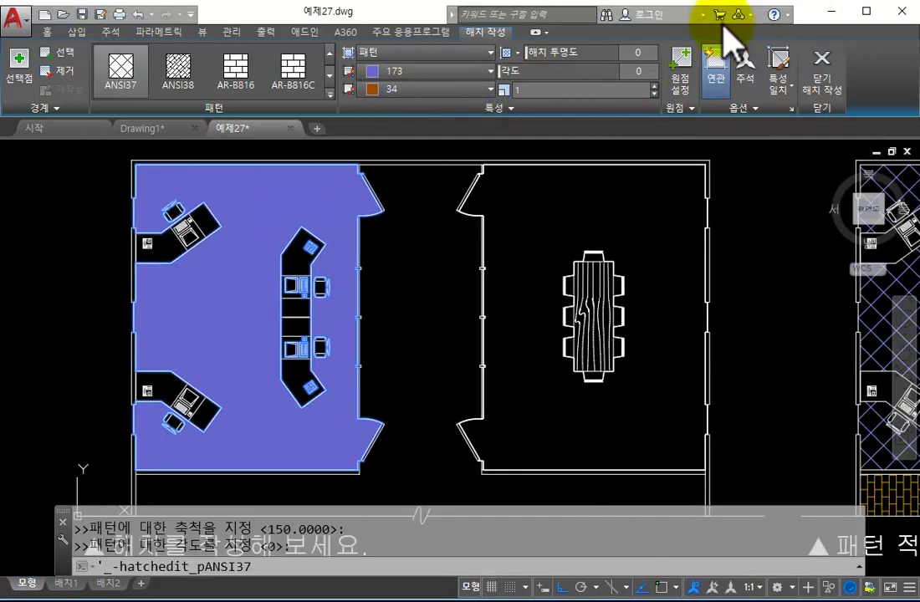
scroll(274, 72, up, 2)
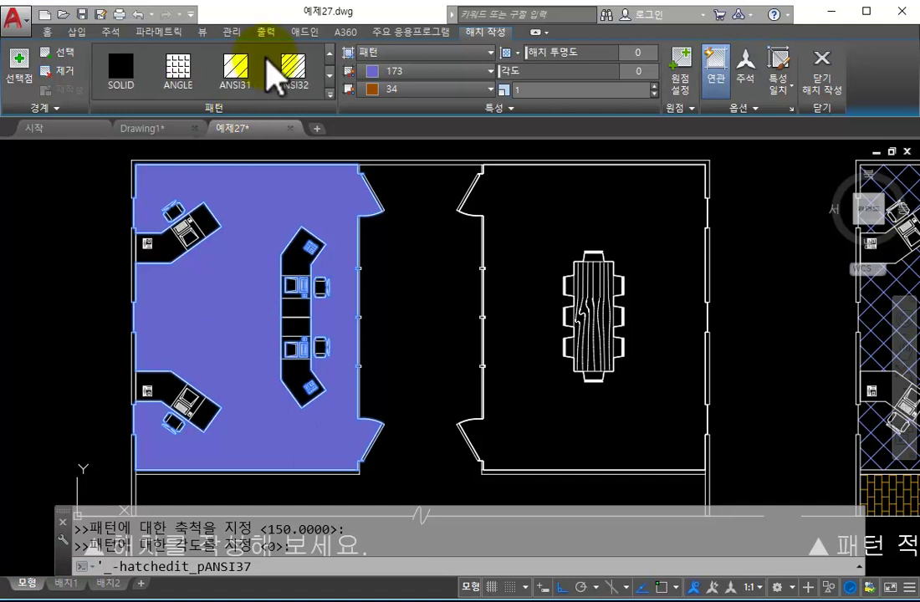
click(293, 84)
scroll(376, 337, down, 2)
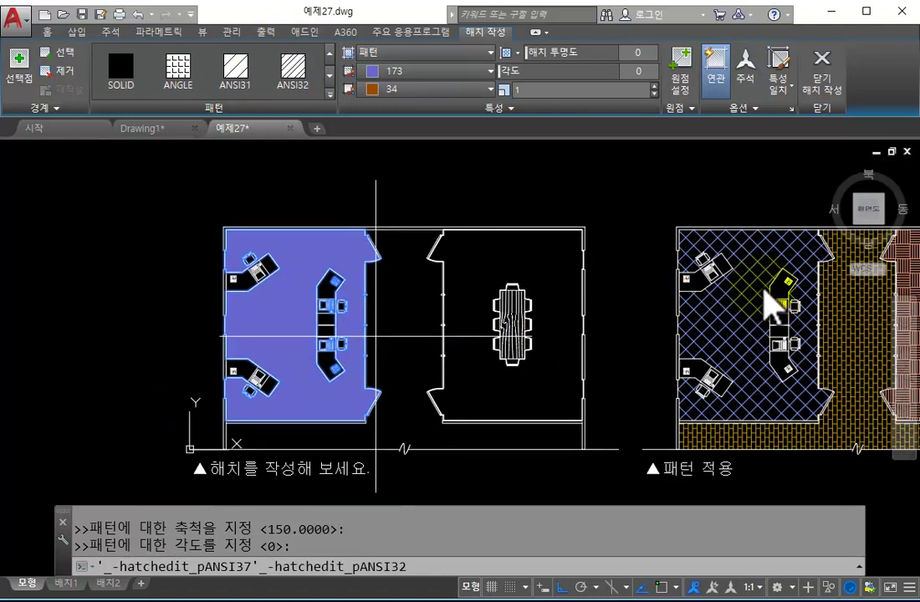
Browse the available hatch patterns and apply ANSI37 to the office hatch.
scroll(349, 288, up, 3)
click(331, 74)
click(331, 75)
click(331, 74)
click(332, 74)
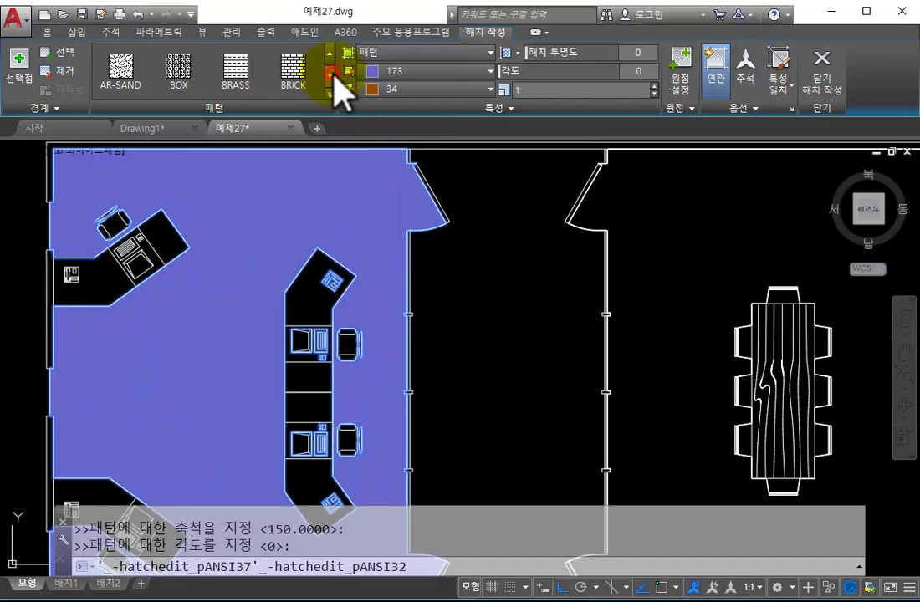
click(332, 75)
click(333, 53)
click(333, 53)
click(333, 53)
click(333, 54)
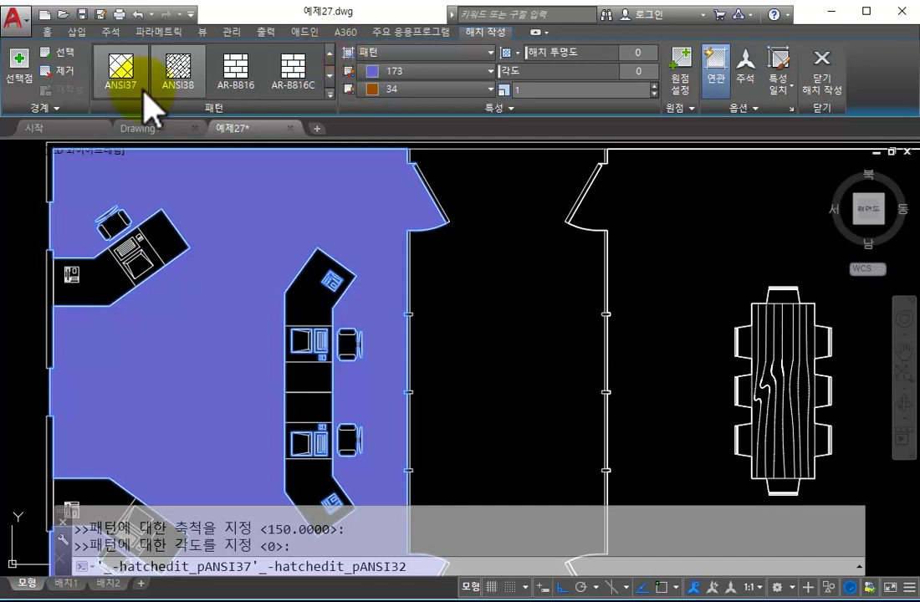
click(127, 65)
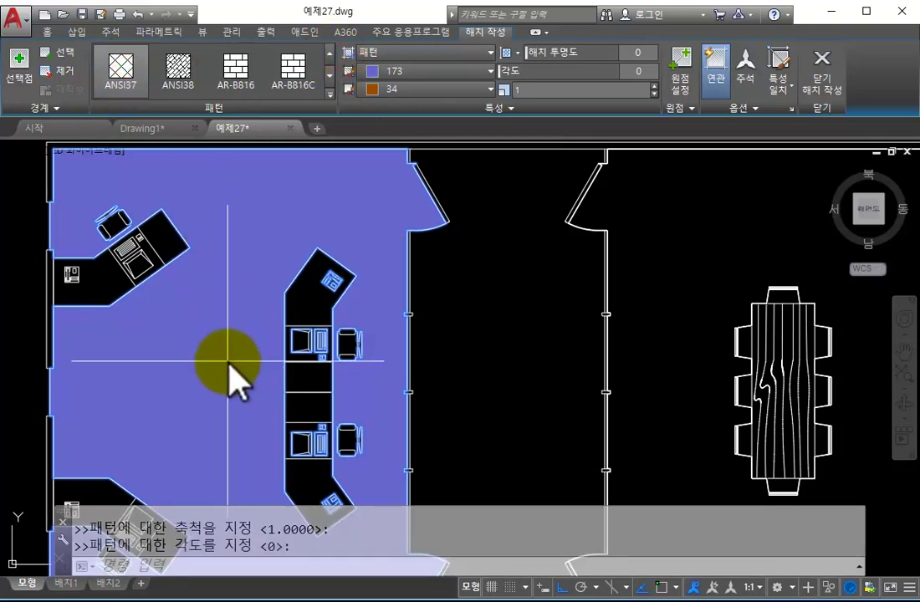
click(226, 361)
Set the office hatch's scale to 150.
scroll(226, 322, down, 3)
scroll(409, 199, up, 1)
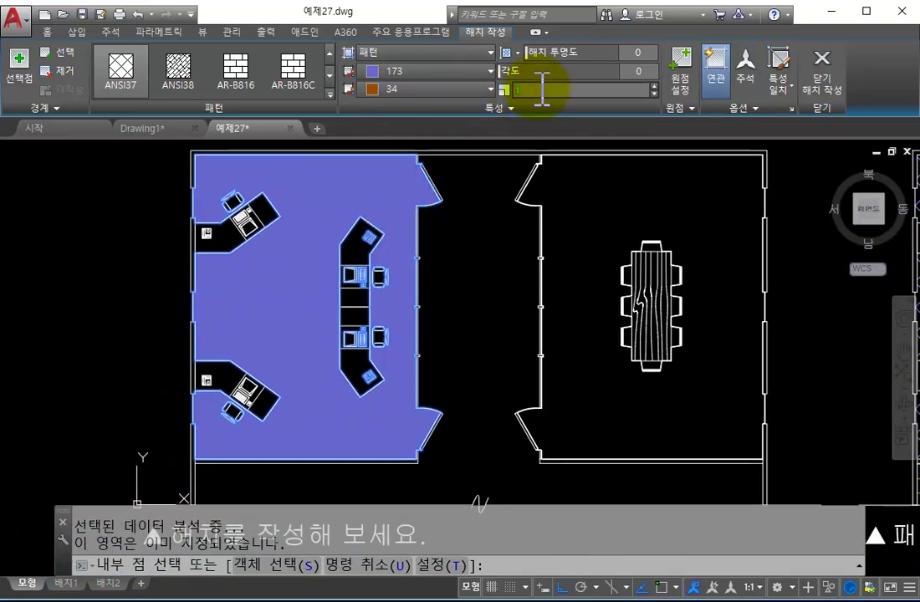
text(0)
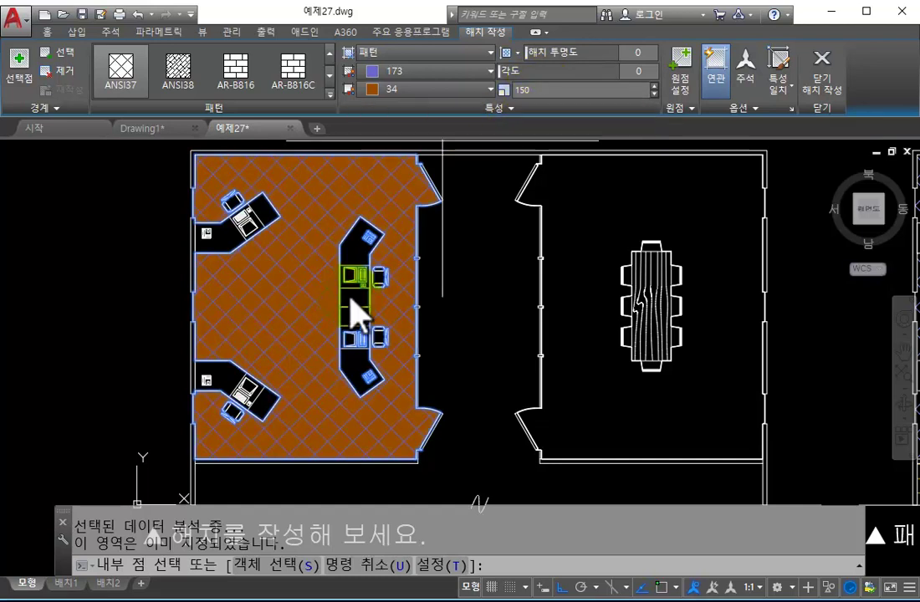
Set the office hatch's background colour to none (없음).
scroll(468, 414, down, 2)
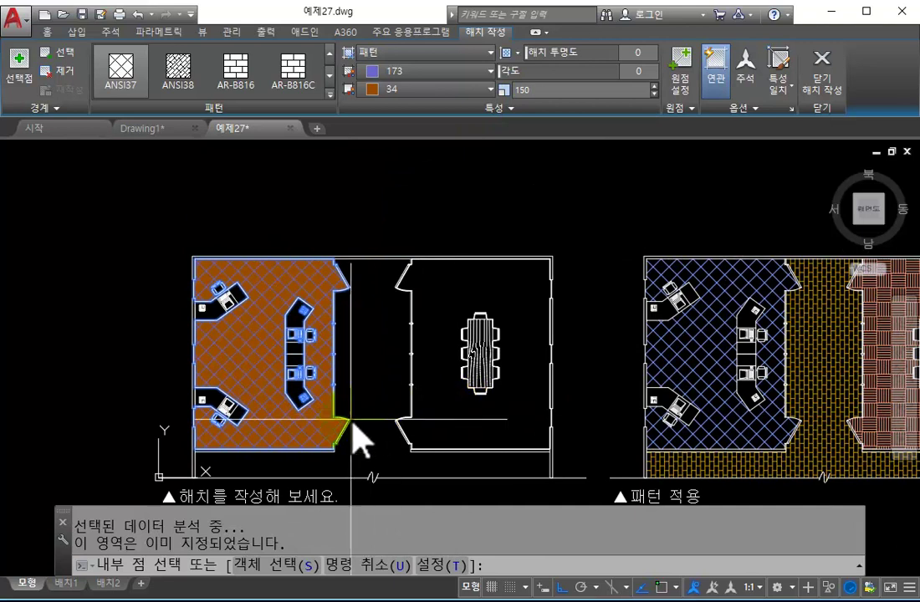
middle_drag(366, 405, 350, 388)
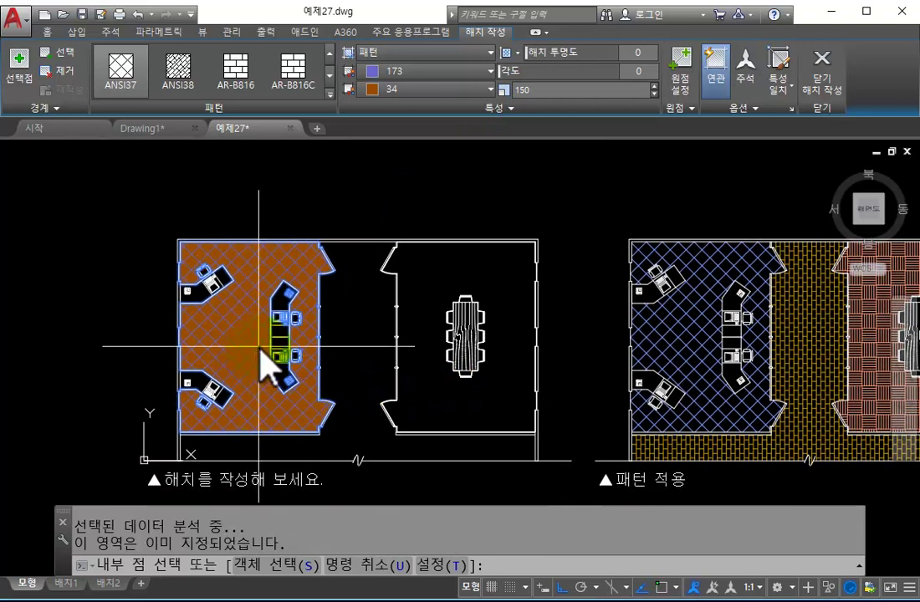
scroll(263, 369, up, 1)
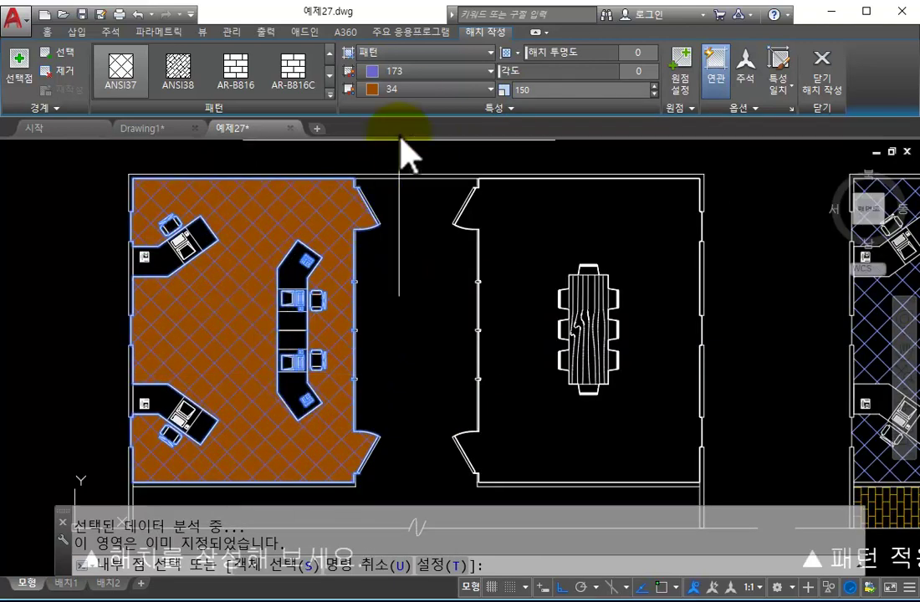
click(416, 98)
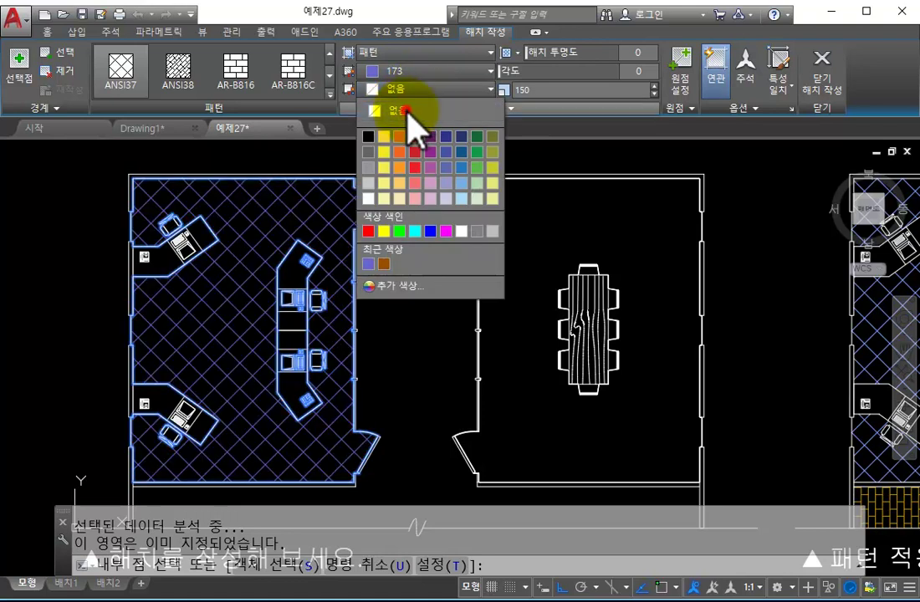
click(417, 128)
Compare the office hatch with the finished sample plan, and finish the hatch.
scroll(338, 382, down, 2)
scroll(406, 394, up, 2)
scroll(292, 390, up, 2)
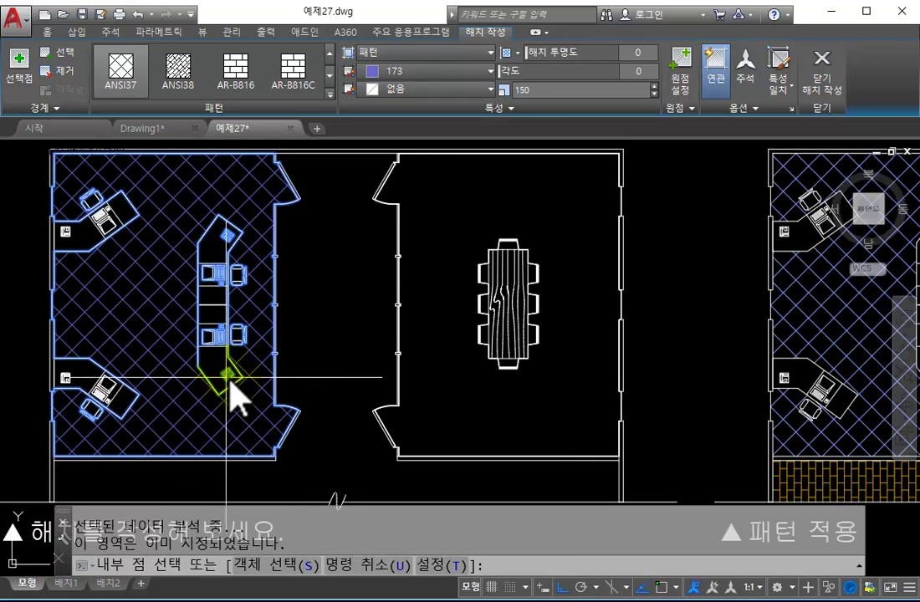
scroll(619, 385, down, 2)
scroll(500, 376, up, 2)
middle_drag(499, 376, 127, 325)
scroll(306, 352, down, 2)
scroll(371, 336, up, 1)
middle_drag(303, 335, 530, 334)
scroll(531, 334, down, 1)
click(822, 88)
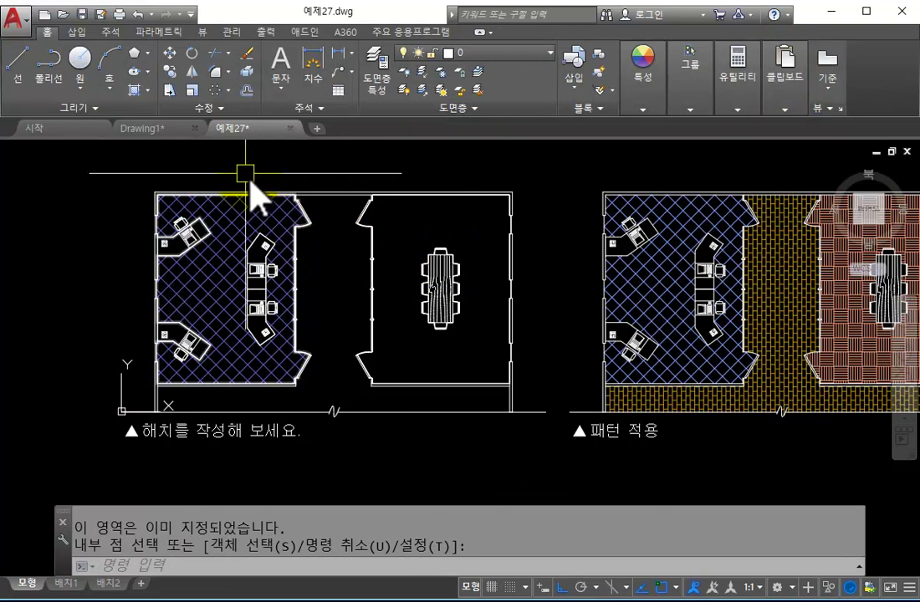
Hatch the central corridor of the practice plan with the AR-B816 pattern at scale 1.
text(h)
key(Return)
click(350, 319)
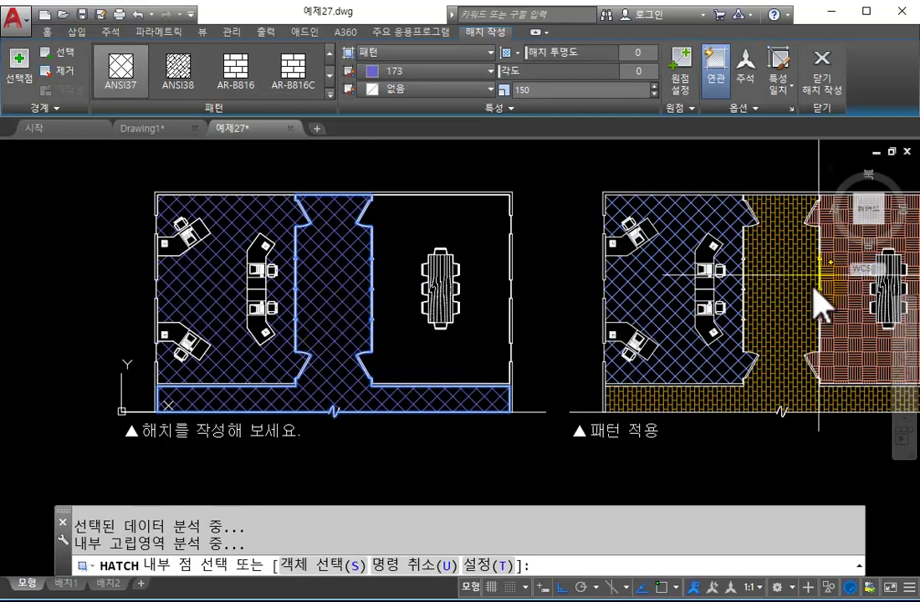
click(312, 102)
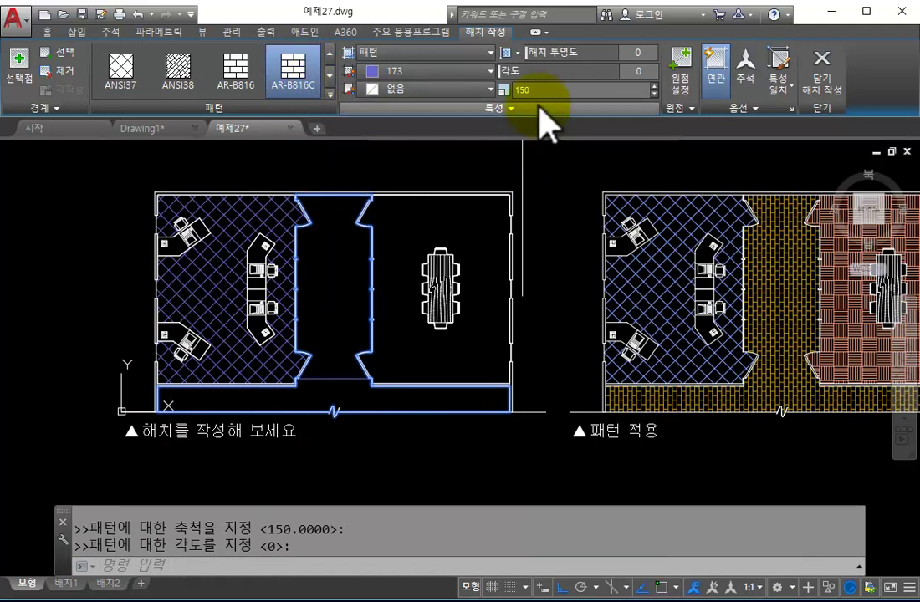
click(281, 80)
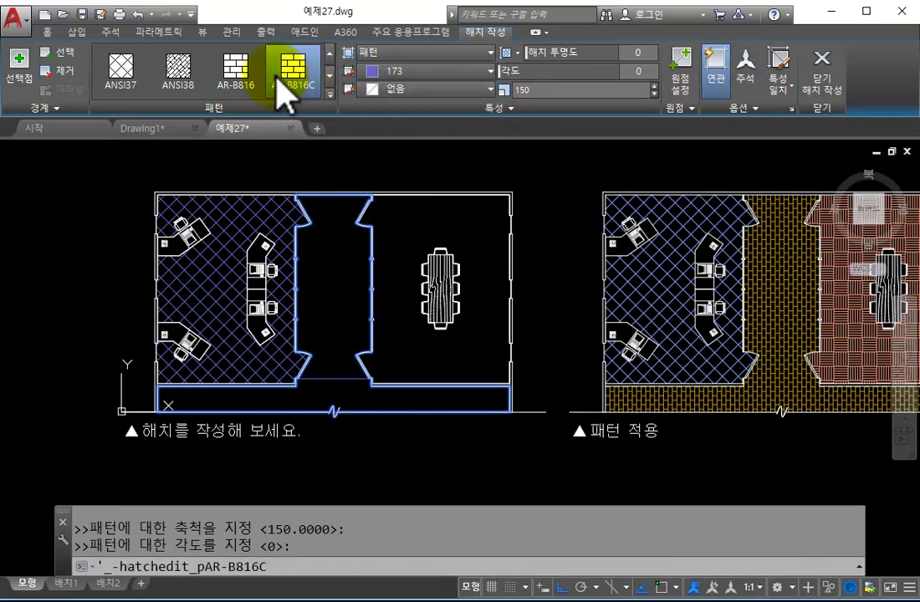
click(236, 76)
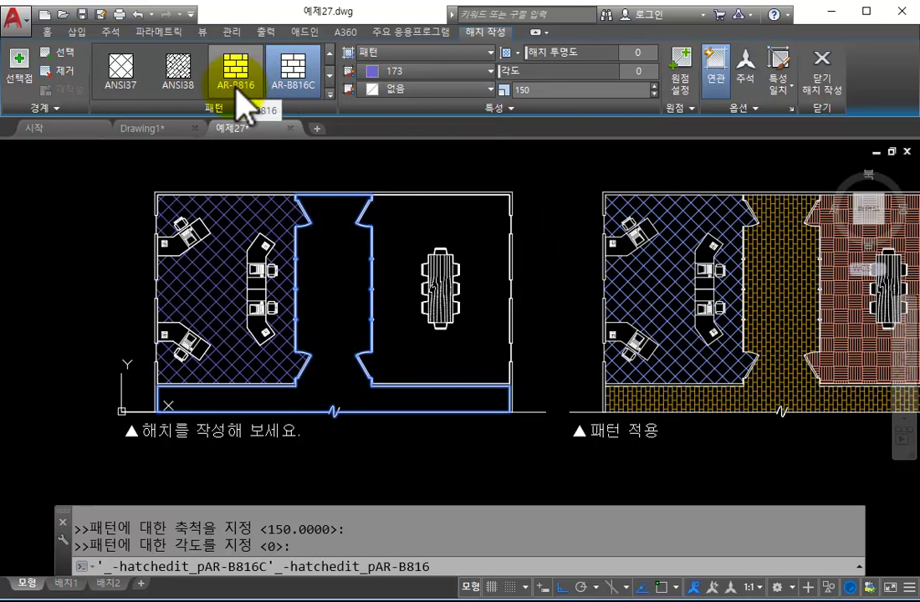
click(332, 302)
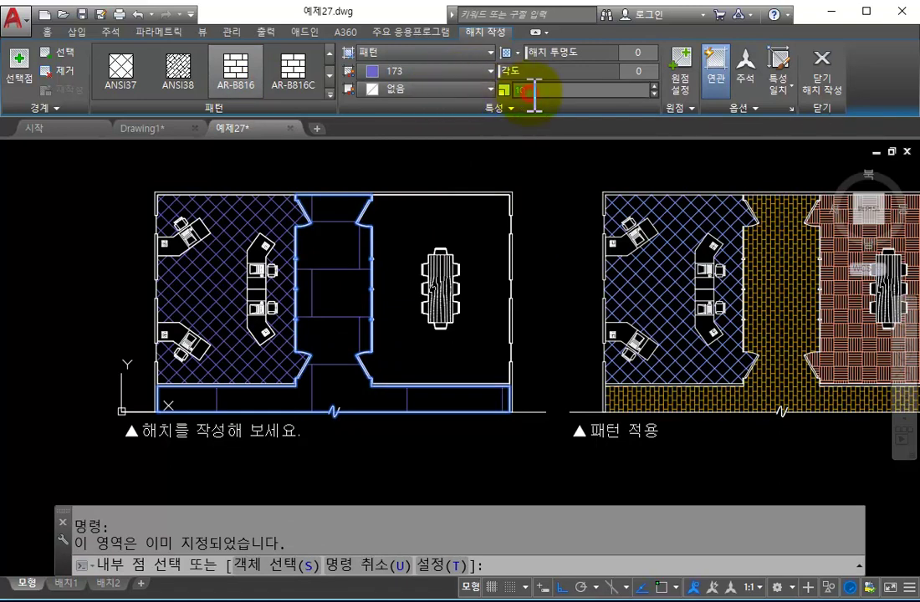
key(BackSpace)
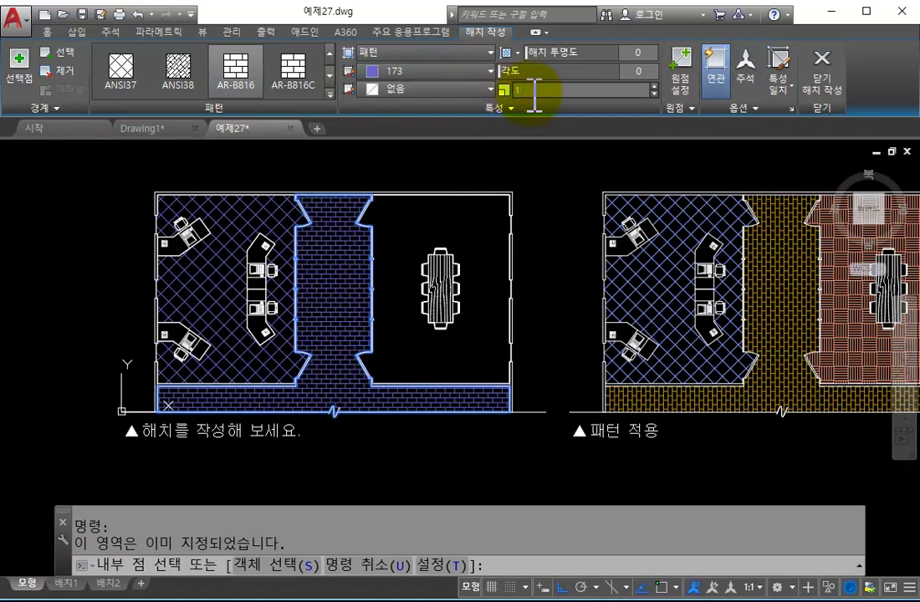
click(452, 70)
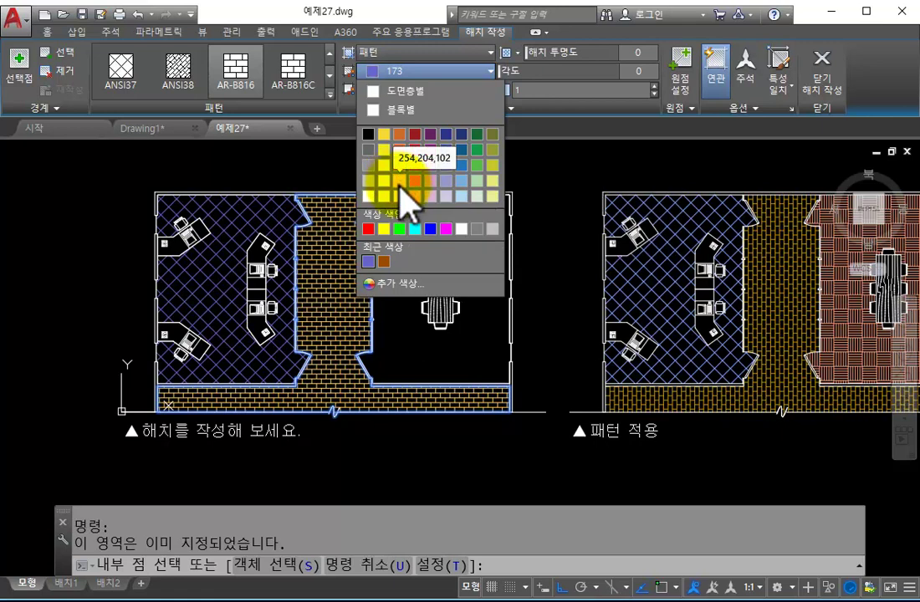
click(394, 284)
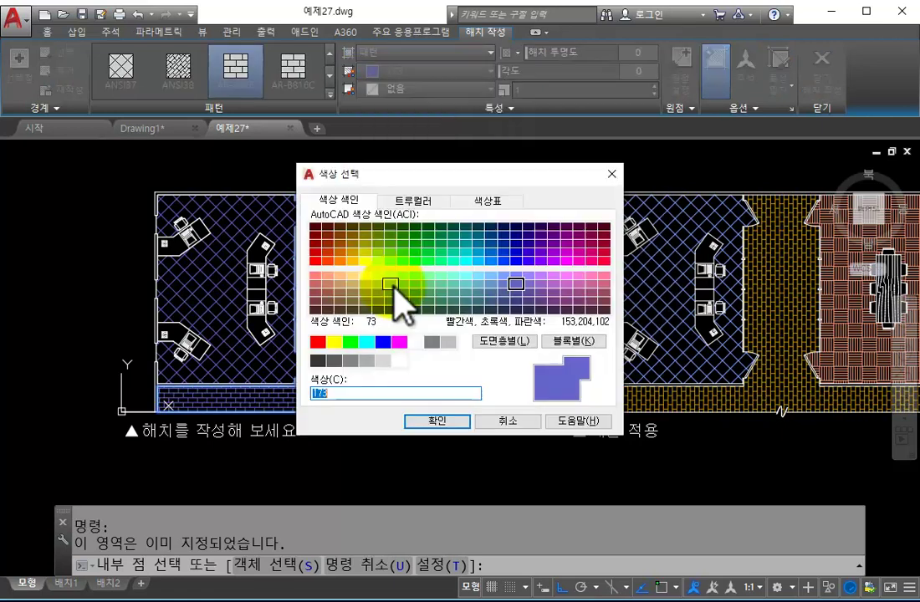
click(414, 202)
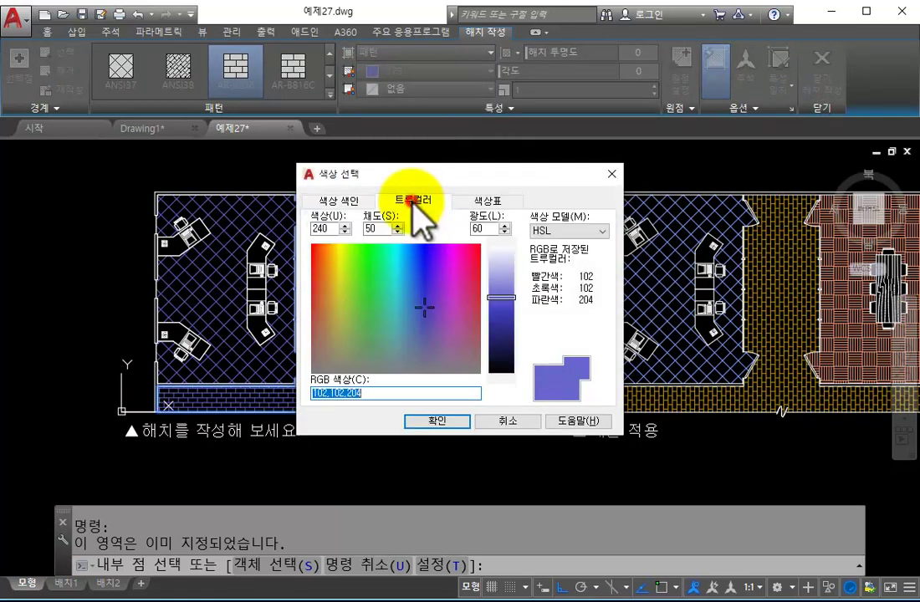
drag(428, 176, 240, 4)
click(381, 134)
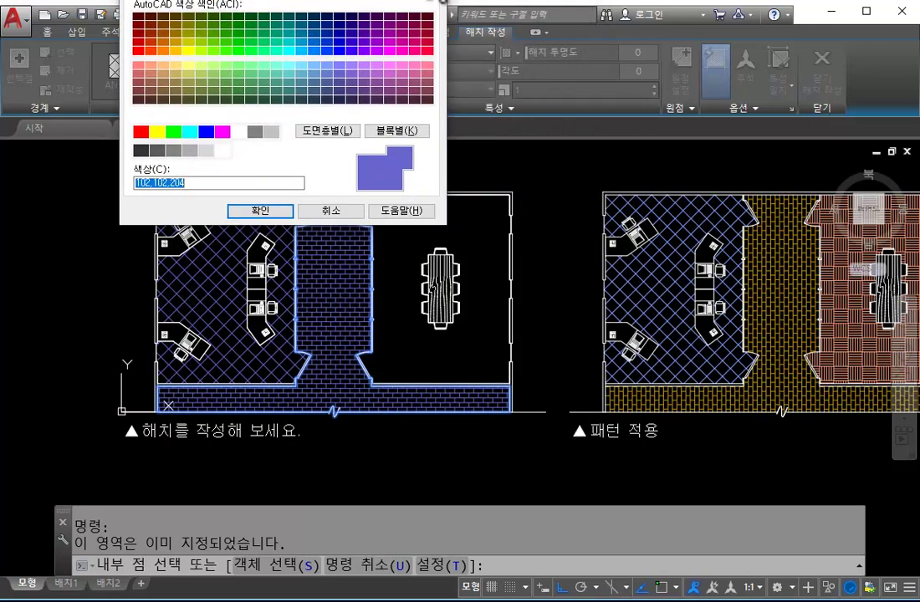
key(Return)
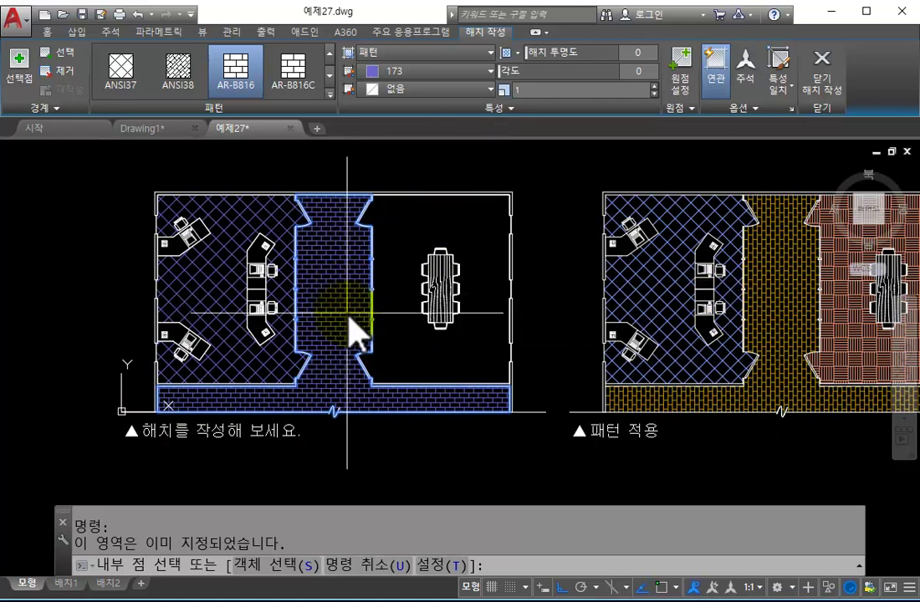
Set the corridor hatch's colour to the recently used brown, colour index 34.
scroll(355, 332, up, 2)
click(431, 73)
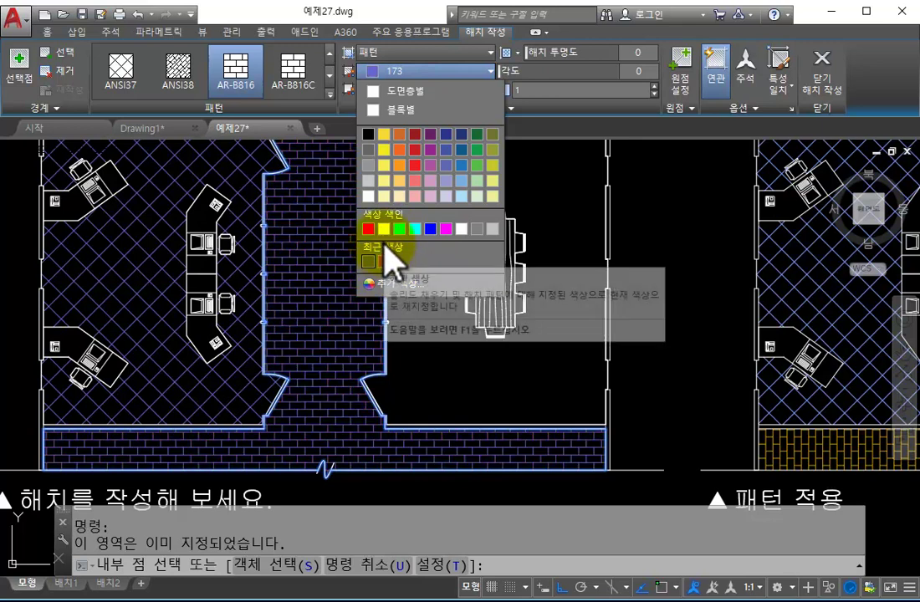
click(386, 262)
scroll(318, 390, down, 4)
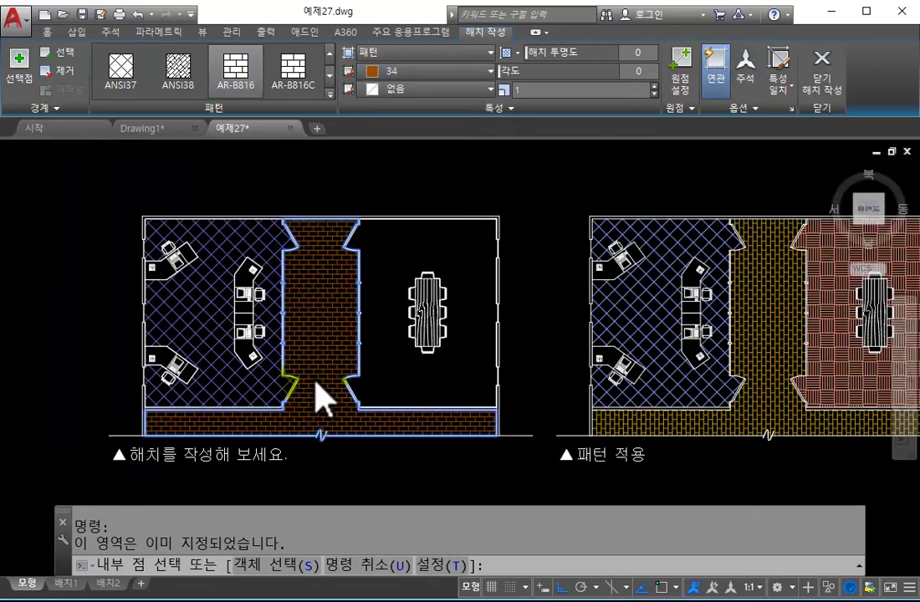
scroll(370, 368, up, 2)
middle_drag(411, 364, 439, 348)
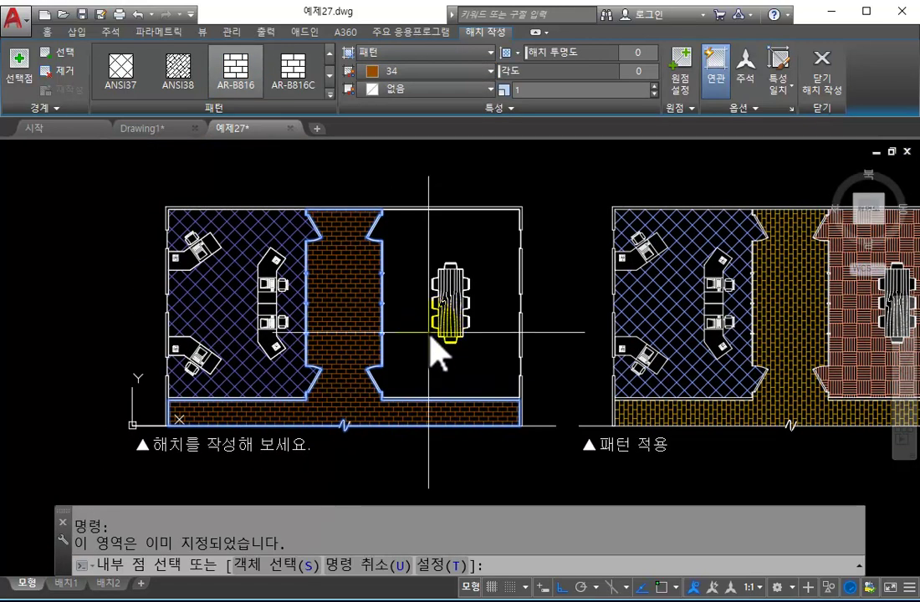
middle_drag(544, 336, 537, 334)
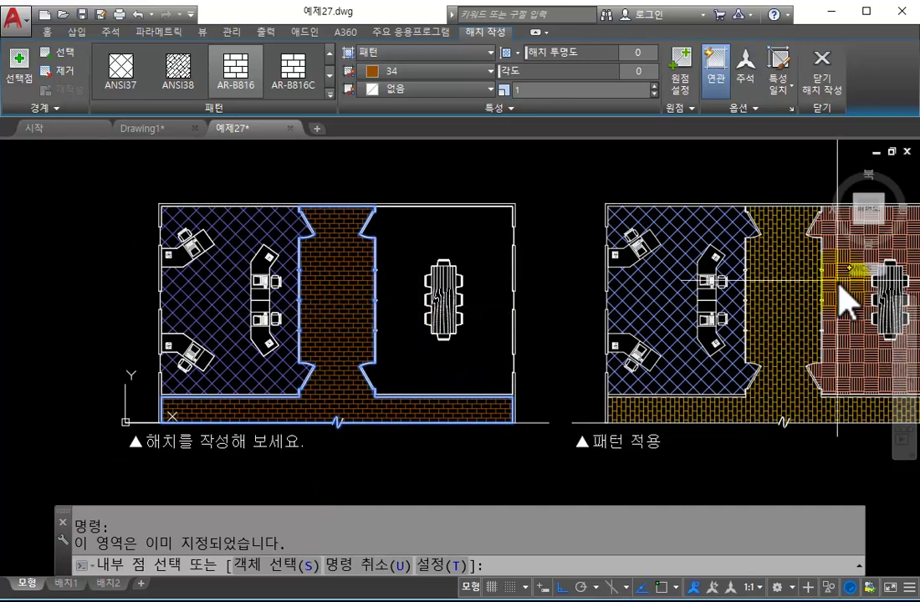
Set the corridor hatch's angle to 90 and finish the hatch.
click(582, 70)
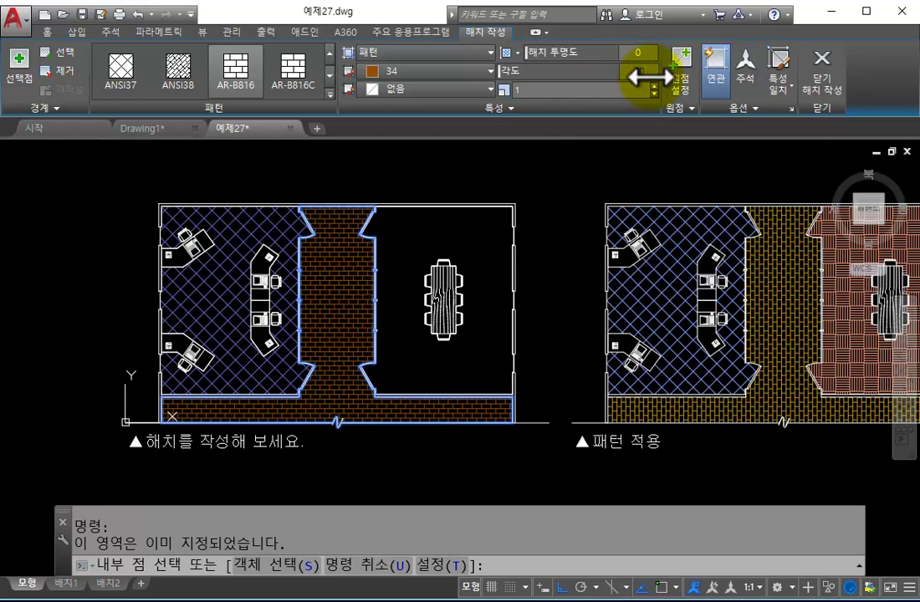
key(Return)
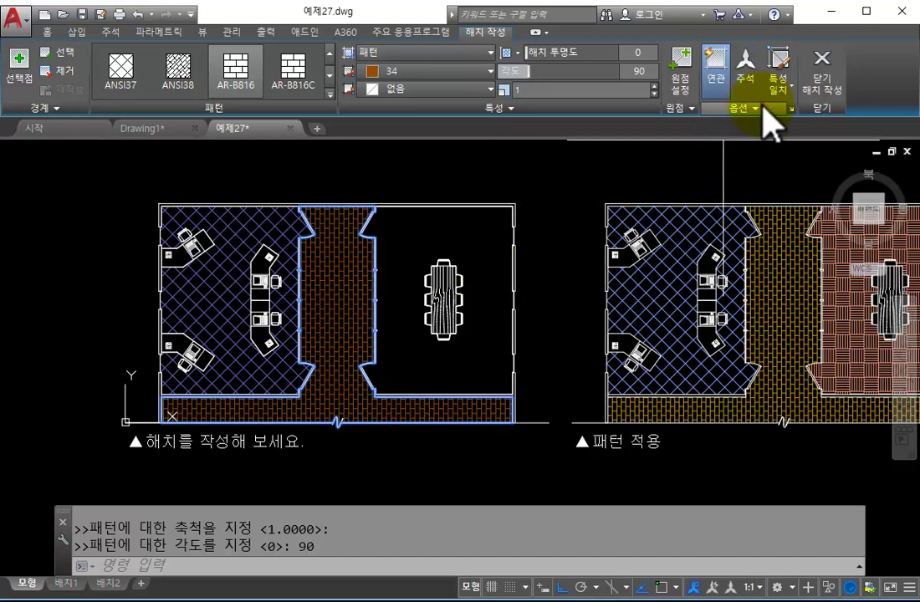
click(824, 67)
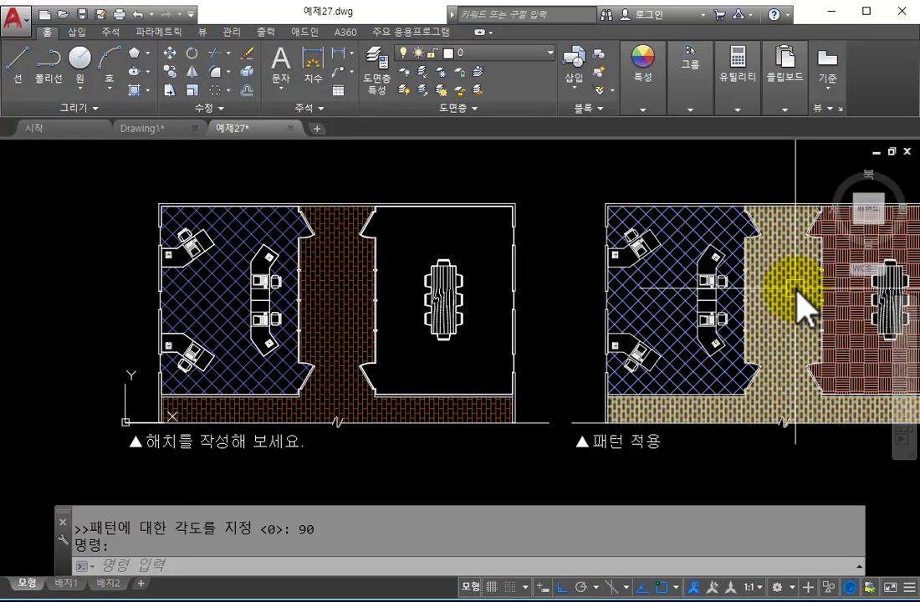
Check the hatch colour used for the corridor in the finished sample plan, and leave the hatch editing.
click(797, 291)
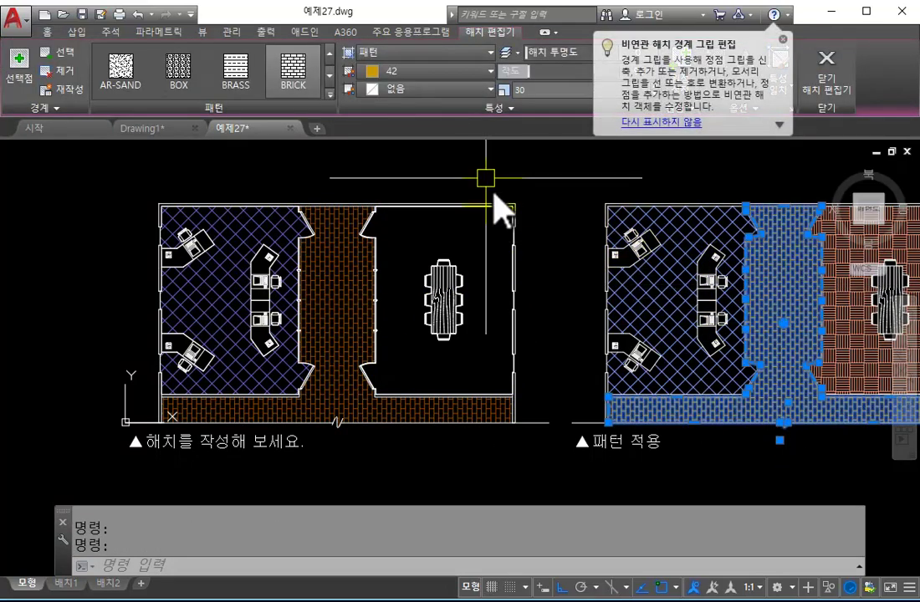
click(416, 70)
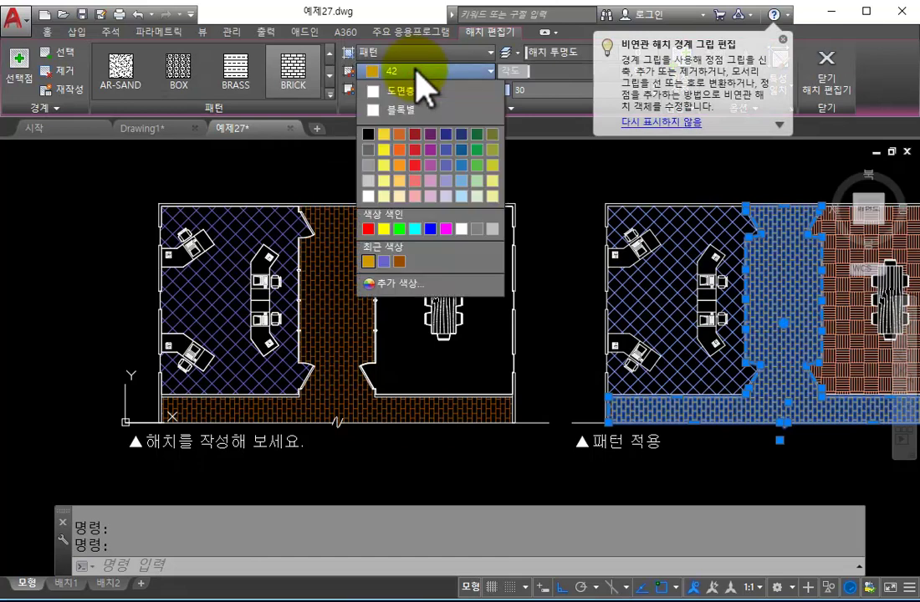
click(414, 74)
click(784, 40)
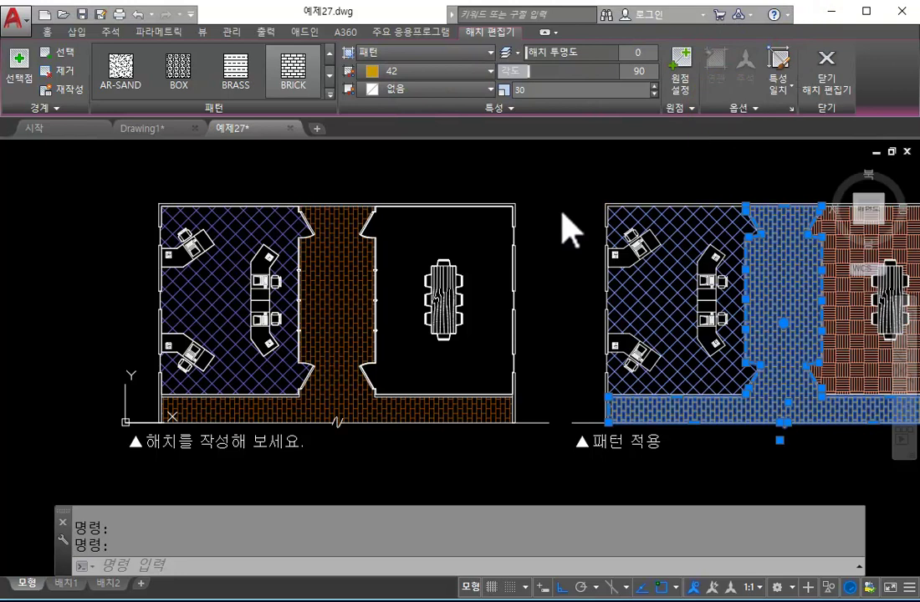
key(ctrl+z)
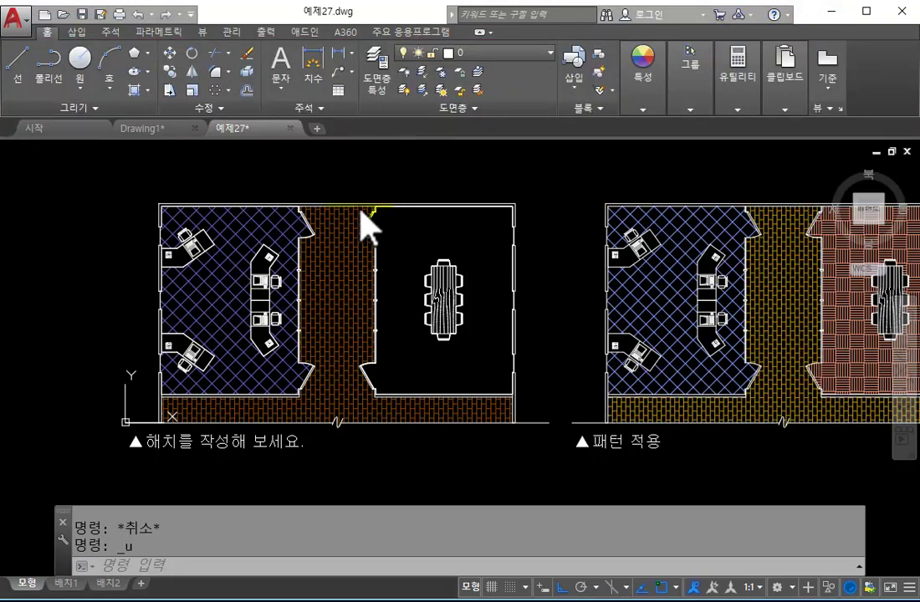
Change the practice plan's corridor hatch to colour index 42, keeping the AR-B816 pattern.
click(325, 312)
click(323, 314)
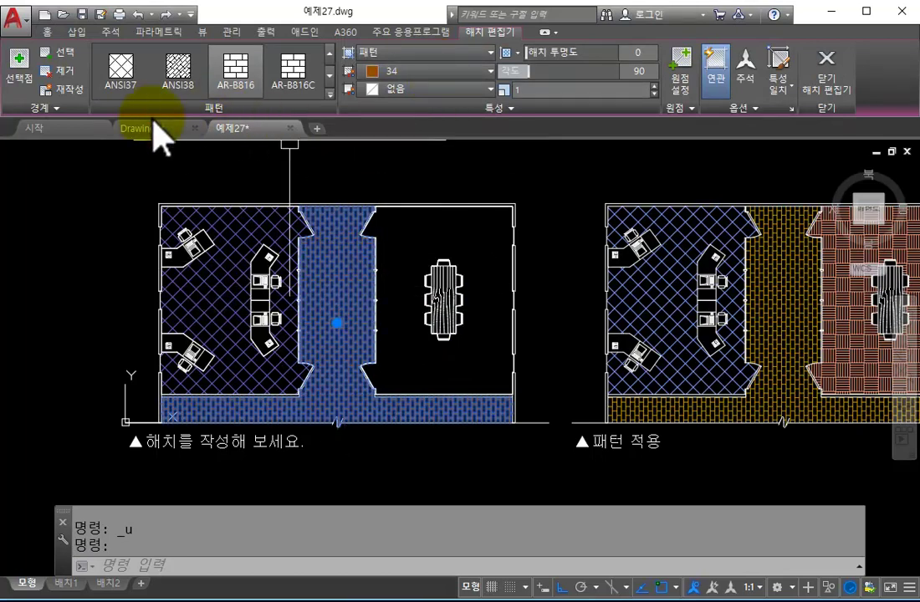
double_click(122, 71)
click(239, 74)
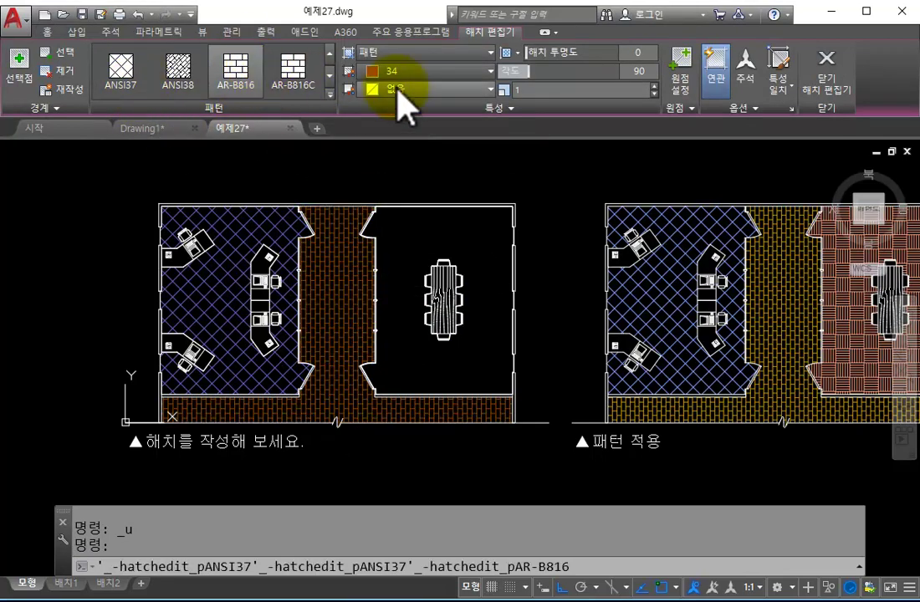
click(483, 73)
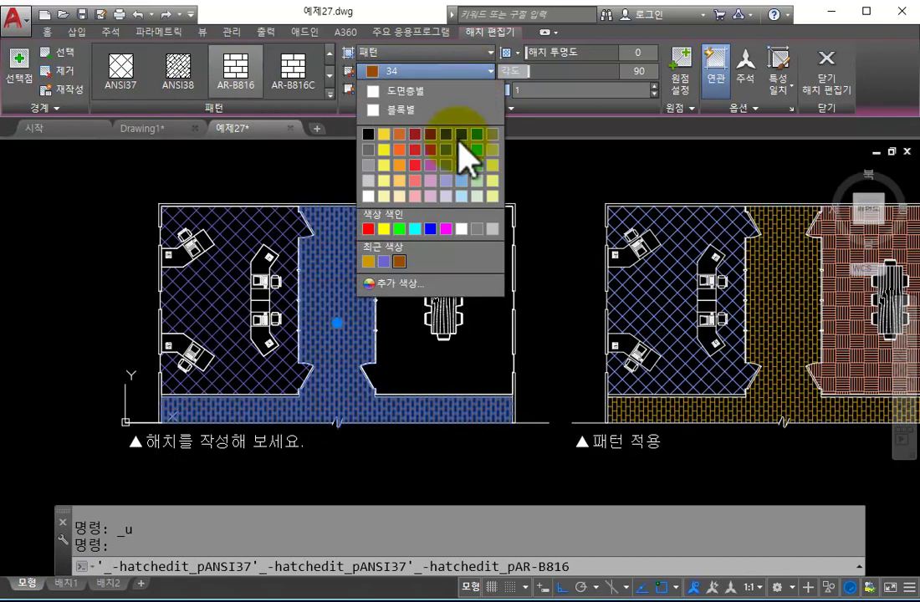
click(394, 284)
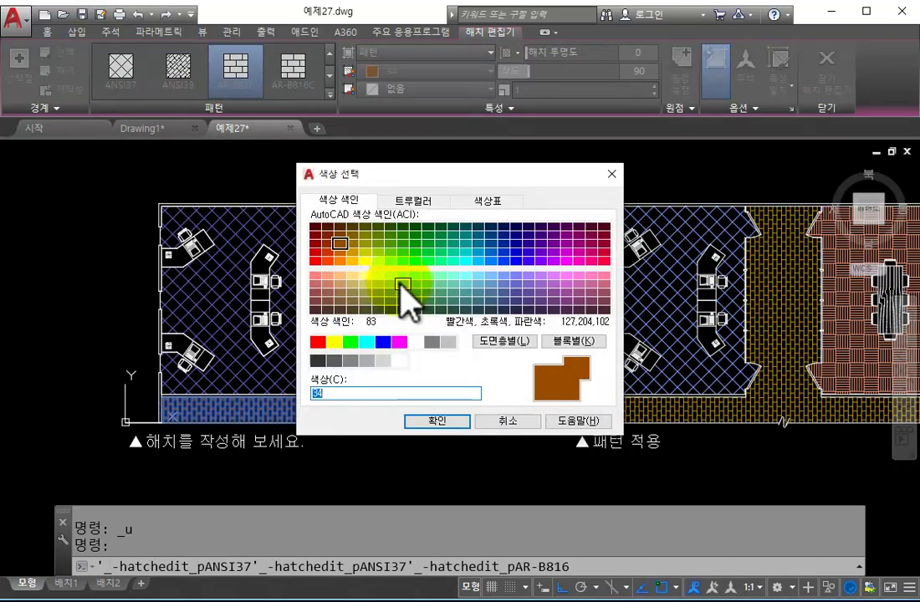
double_click(346, 393)
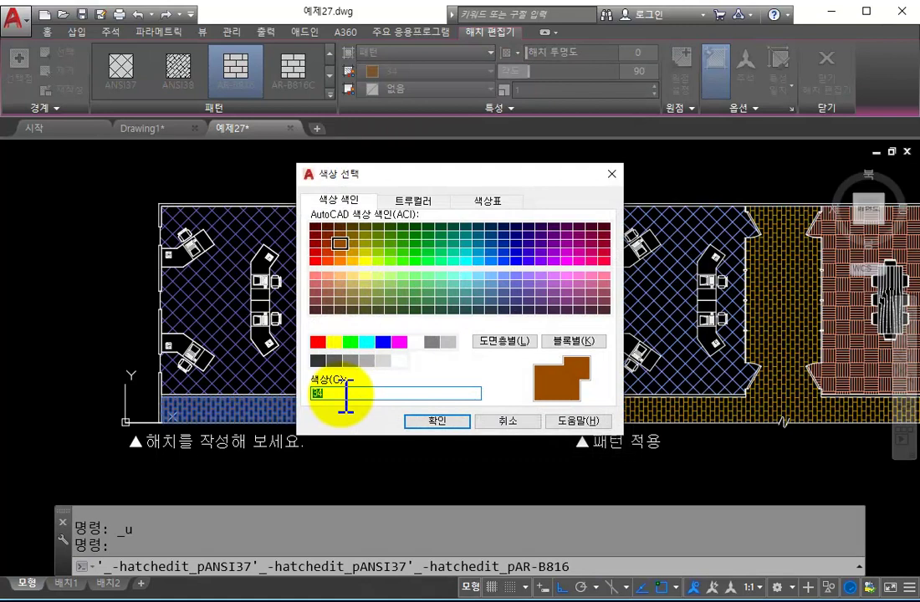
text(42)
click(432, 421)
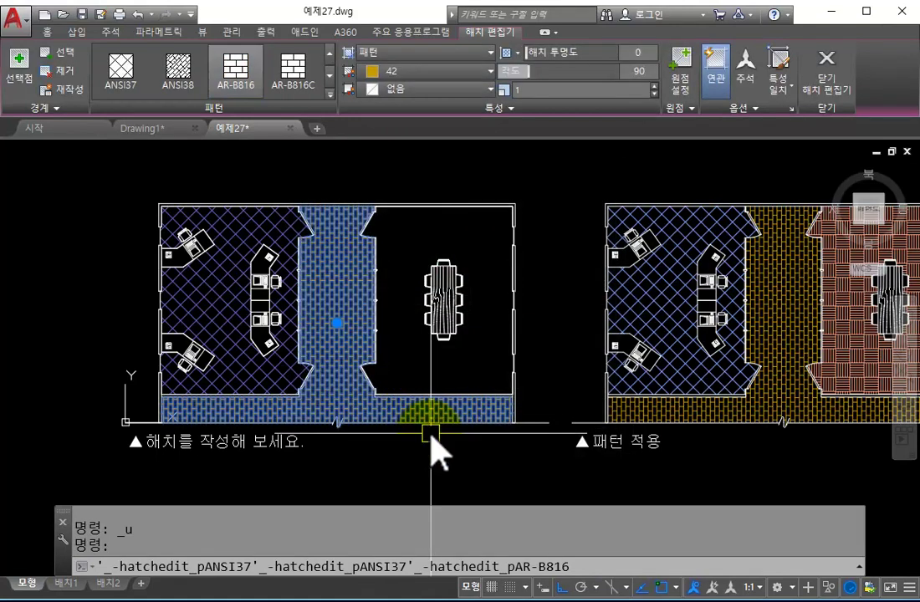
key(Escape)
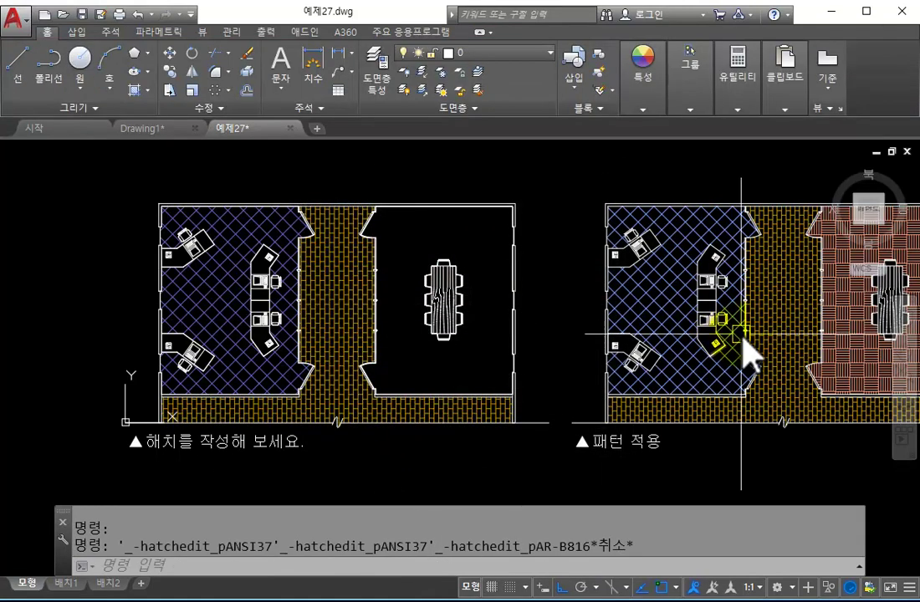
Check the pattern, colour, angle and scale of the conference room hatch in the sample plan.
middle_drag(588, 335, 495, 340)
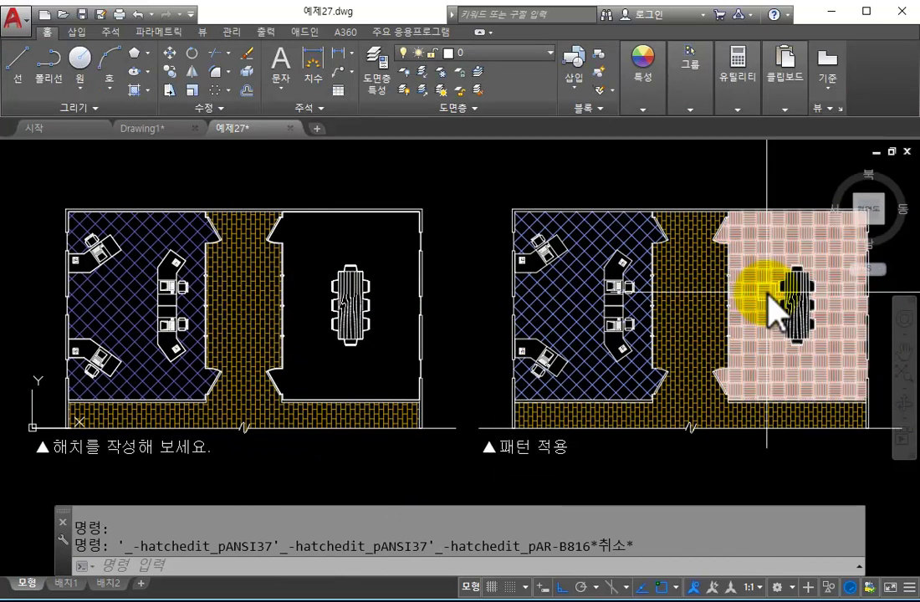
click(778, 312)
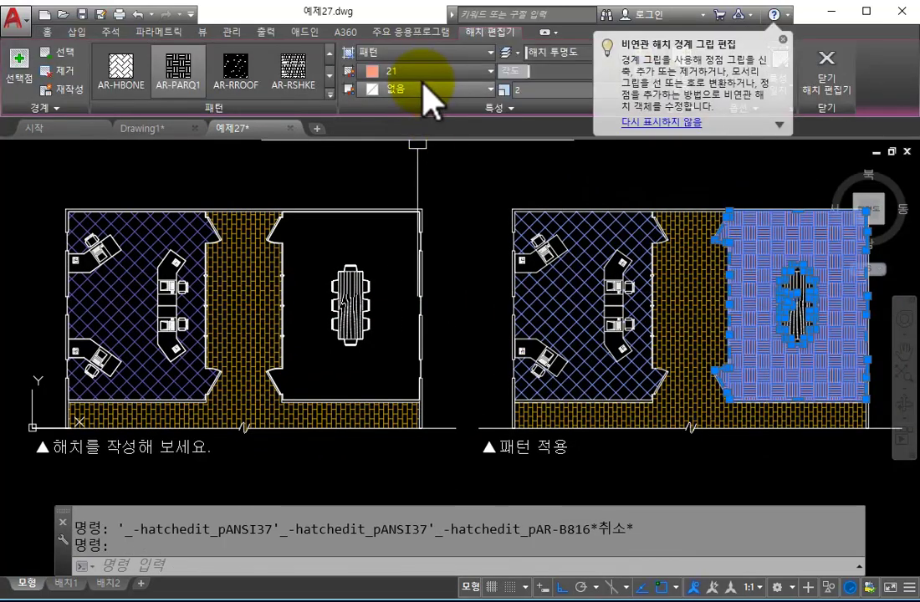
click(182, 92)
click(783, 40)
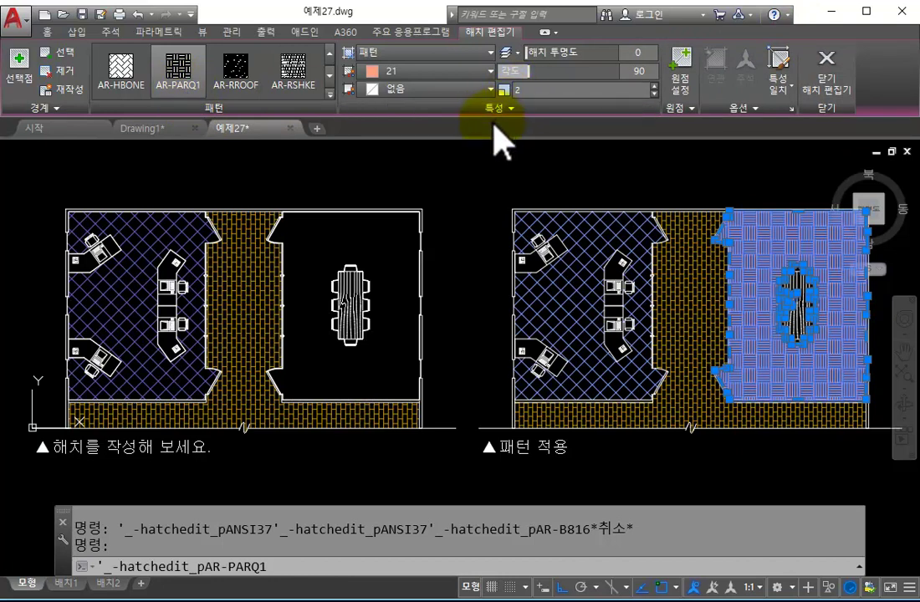
key(Escape)
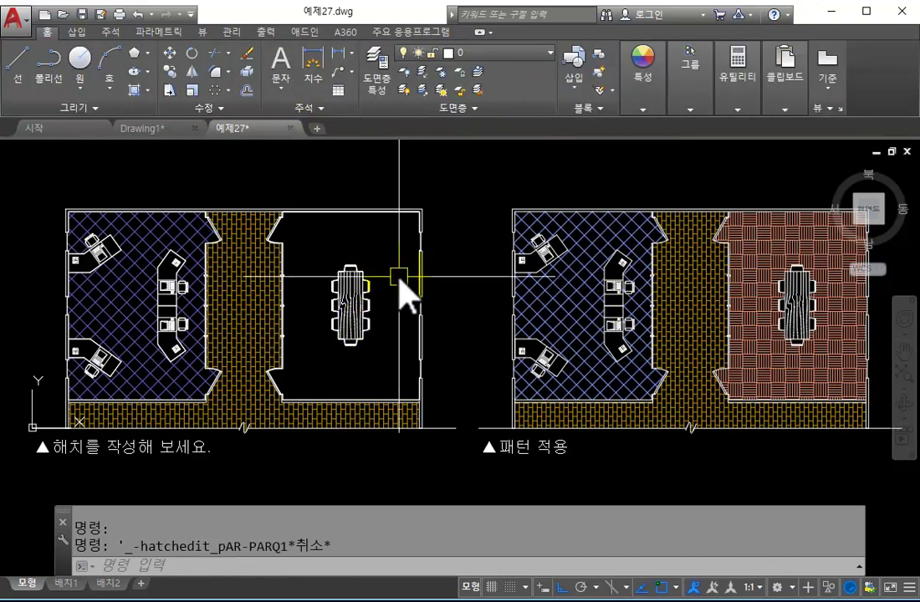
Hatch the practice plan's conference room around the table with the AR-PARQ1 pattern.
text(h)
key(Return)
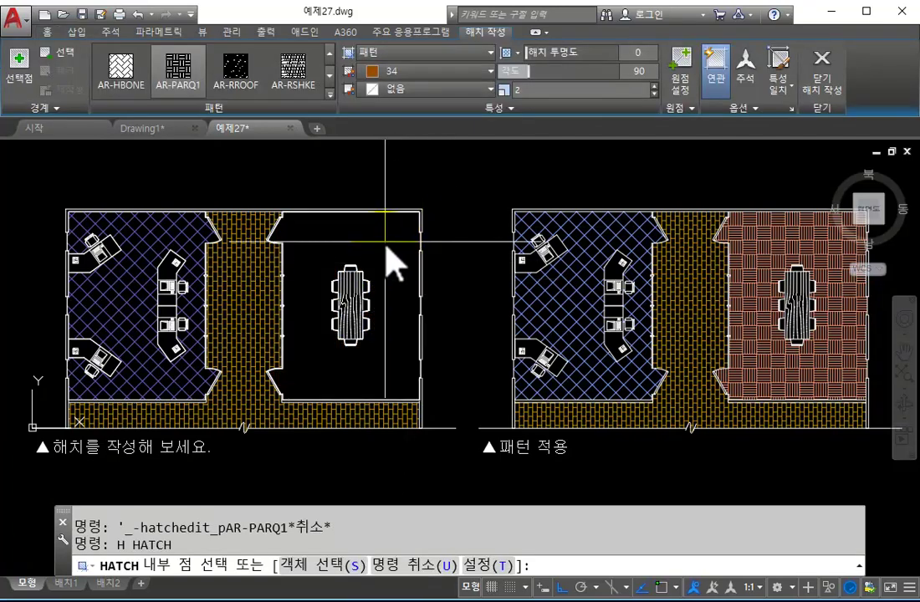
click(246, 139)
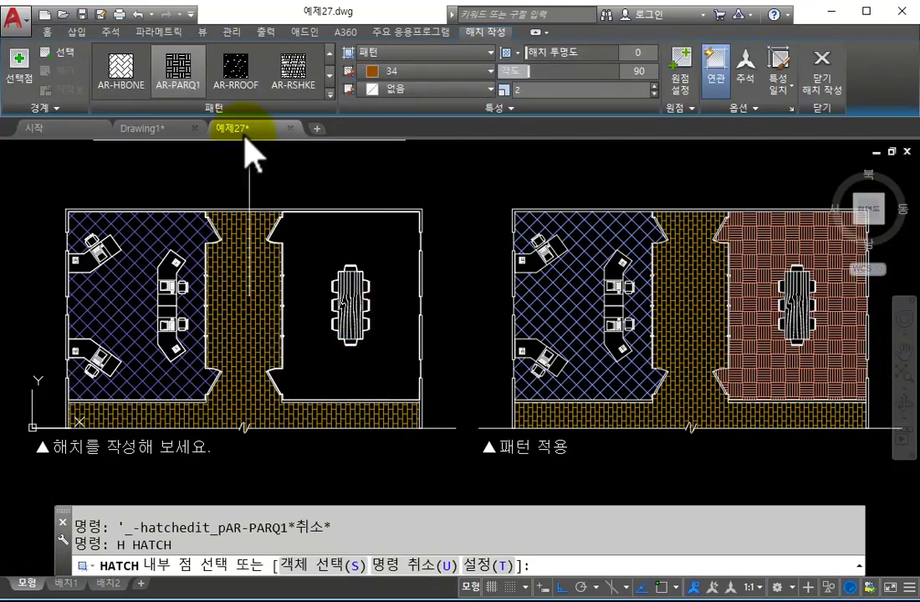
click(385, 267)
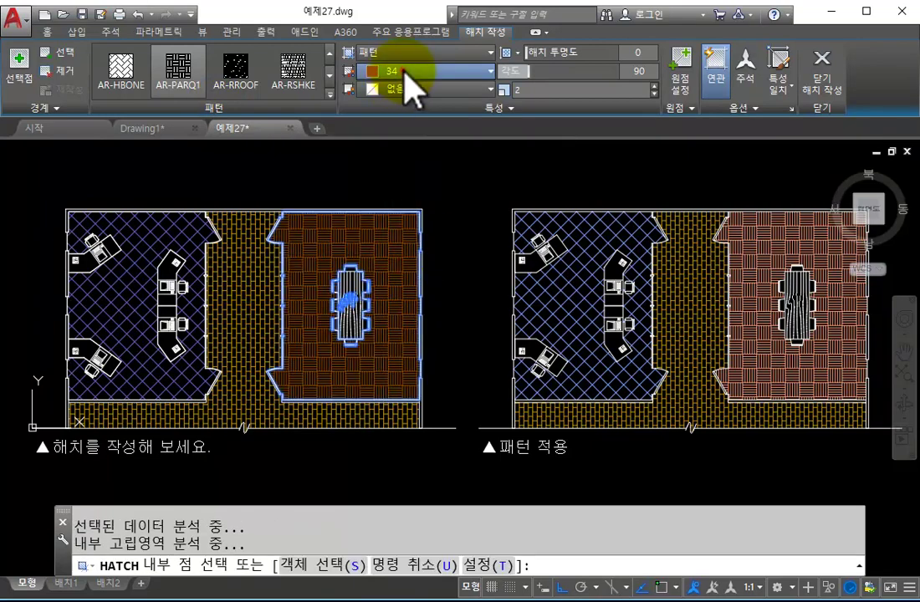
Set the conference room hatch's colour to index 21 and finish the hatch.
click(406, 74)
click(400, 286)
click(339, 243)
click(432, 422)
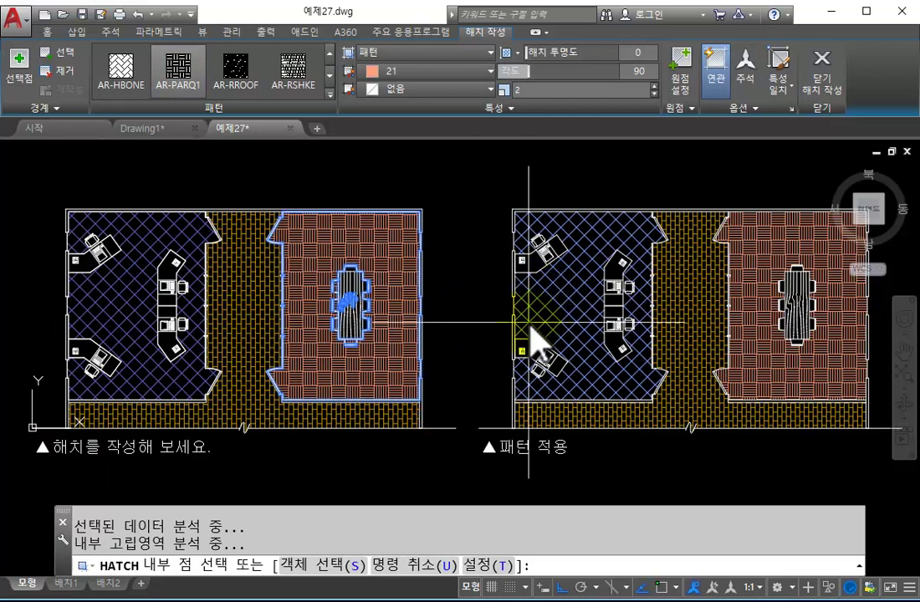
scroll(405, 287, up, 2)
scroll(405, 282, down, 2)
middle_drag(555, 319, 516, 301)
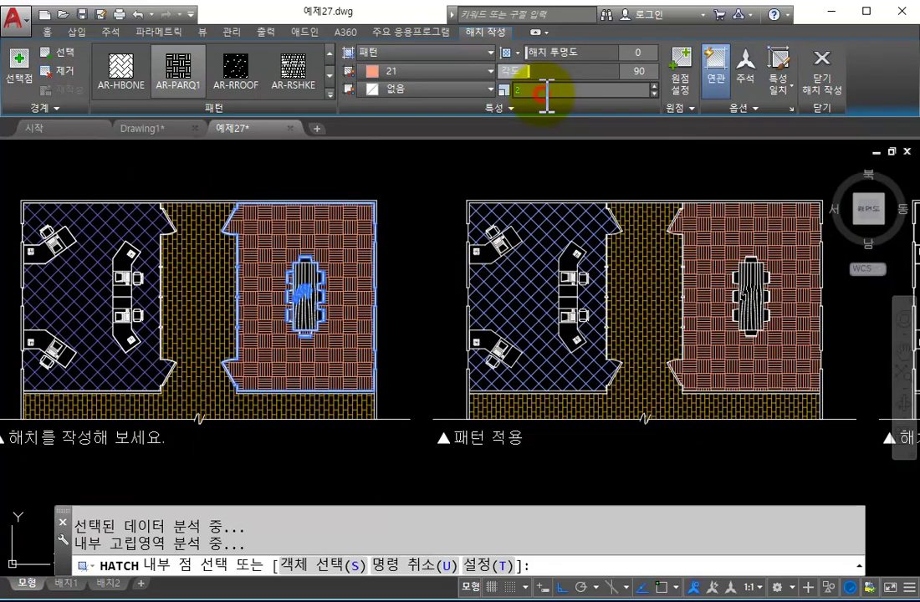
click(820, 77)
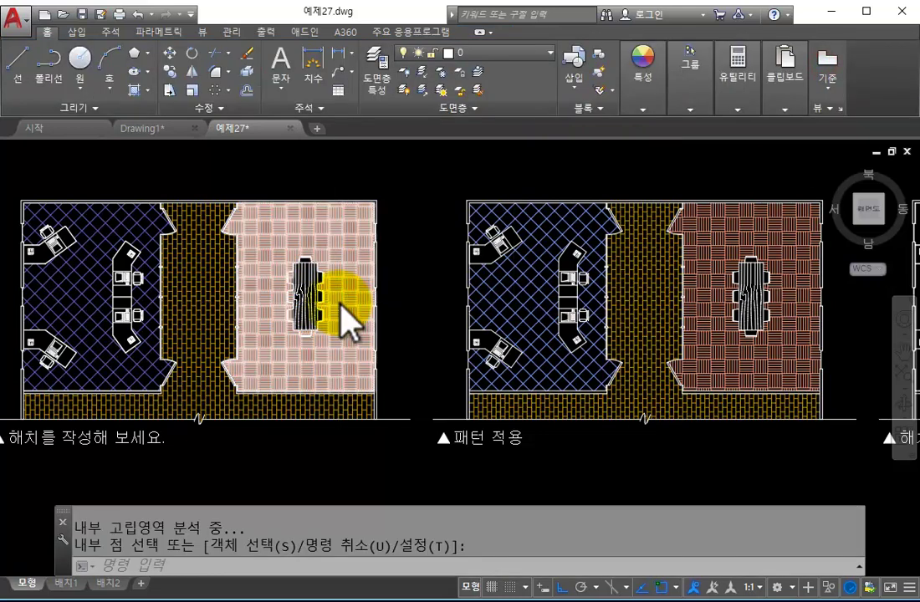
Examine the conference room hatch's settings in the transparency sample plan, and leave the hatch editing.
scroll(452, 324, down, 4)
scroll(537, 331, up, 2)
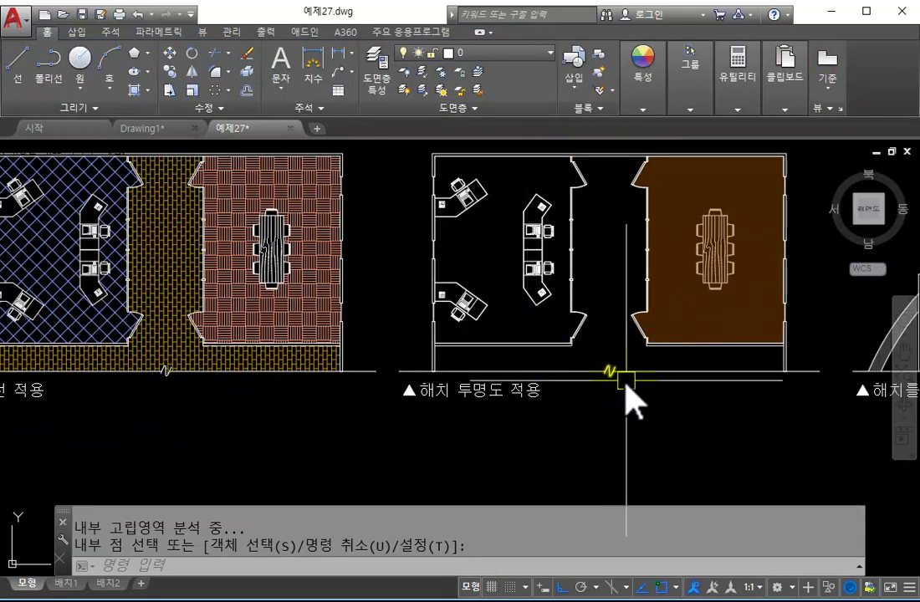
middle_drag(638, 306, 538, 349)
scroll(694, 348, up, 4)
scroll(801, 376, down, 7)
scroll(790, 318, up, 3)
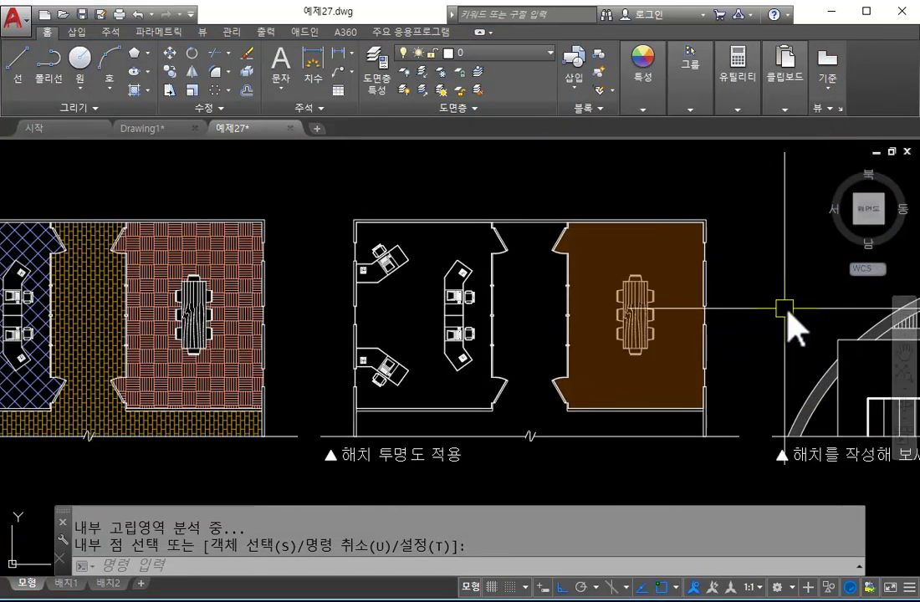
scroll(619, 343, up, 2)
click(615, 336)
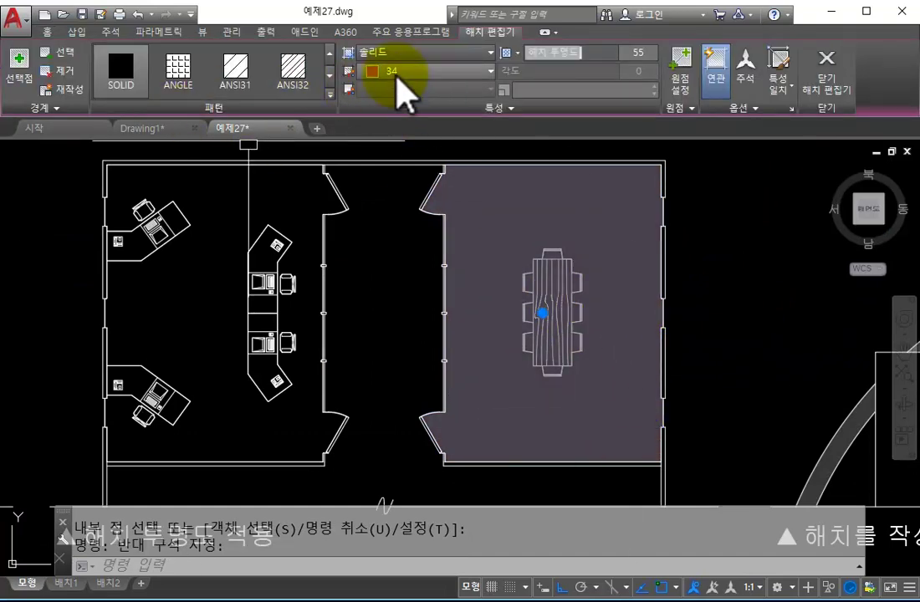
click(828, 79)
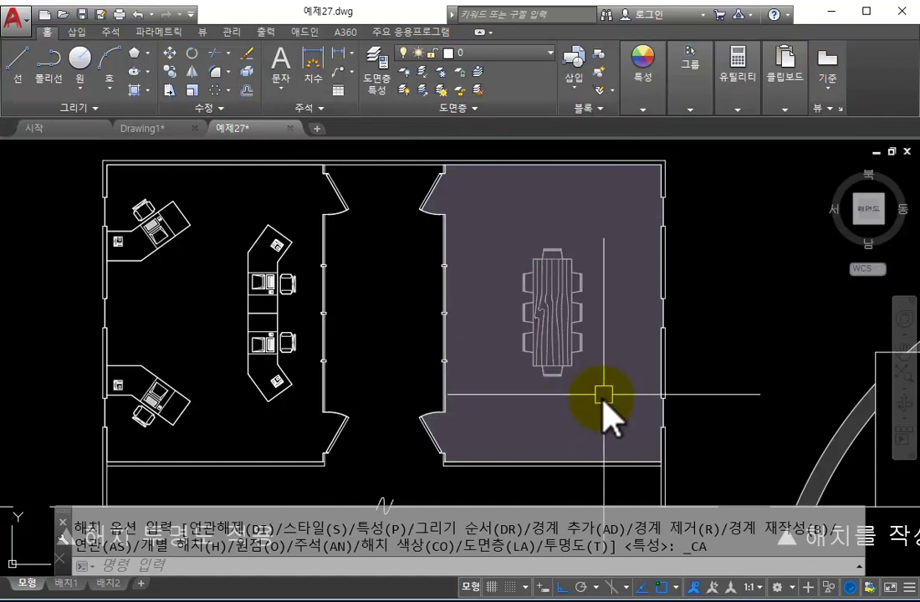
scroll(577, 368, up, 3)
scroll(502, 356, down, 4)
scroll(473, 355, down, 5)
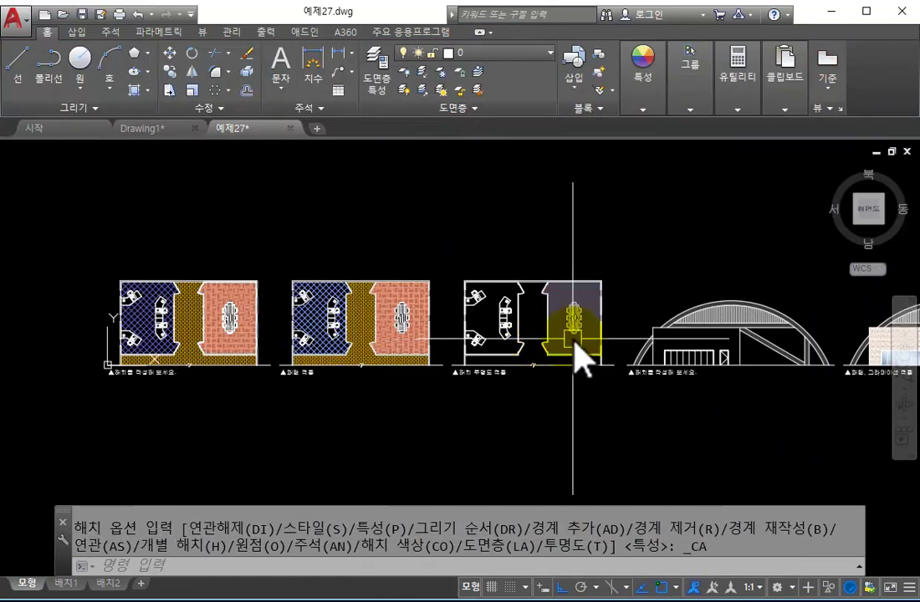
scroll(410, 355, up, 2)
scroll(624, 377, up, 1)
mouse_move(466, 354)
middle_down()
mouse_move(631, 358)
mouse_move(538, 322)
middle_up()
scroll(345, 354, down, 1)
scroll(164, 277, up, 1)
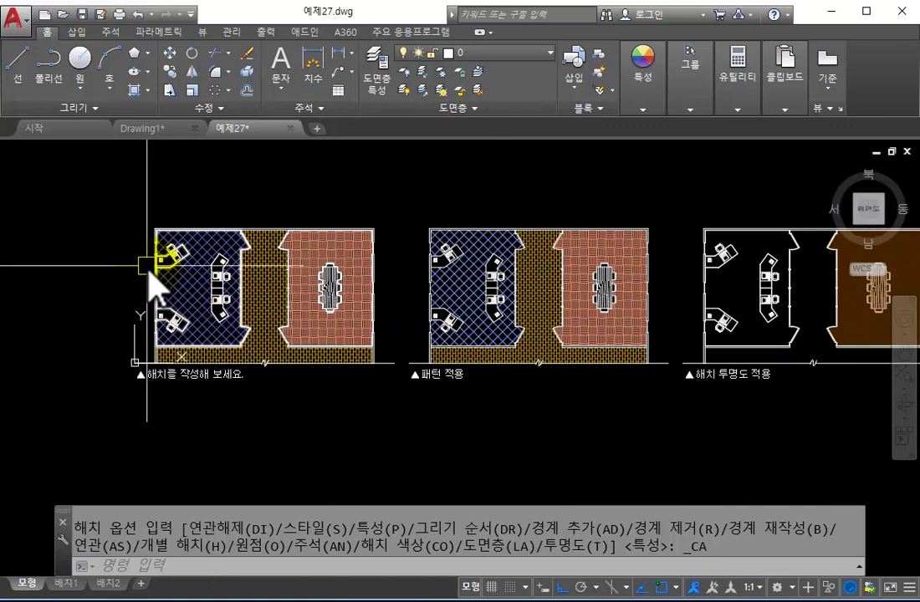
click(98, 183)
click(413, 423)
key(Escape)
Copy the hatched practice plan with its caption to the empty area directly above the original.
click(100, 191)
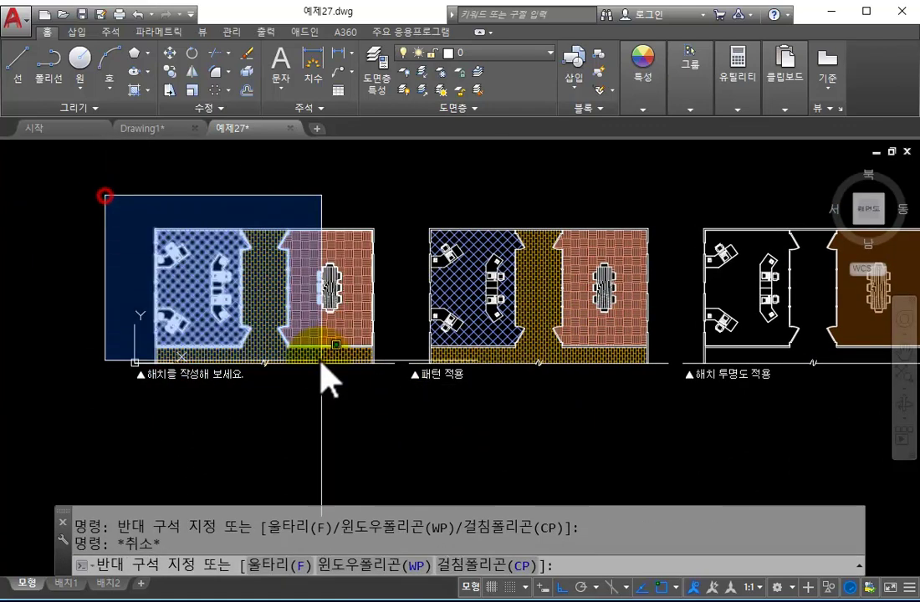
click(399, 414)
text(co)
key(Return)
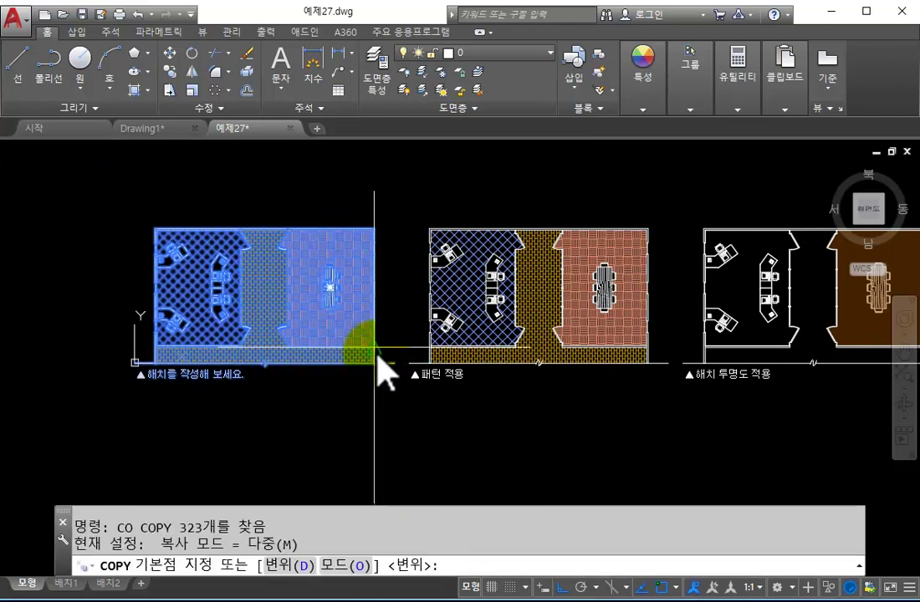
click(375, 368)
scroll(634, 454, down, 2)
middle_drag(632, 451, 632, 437)
click(374, 205)
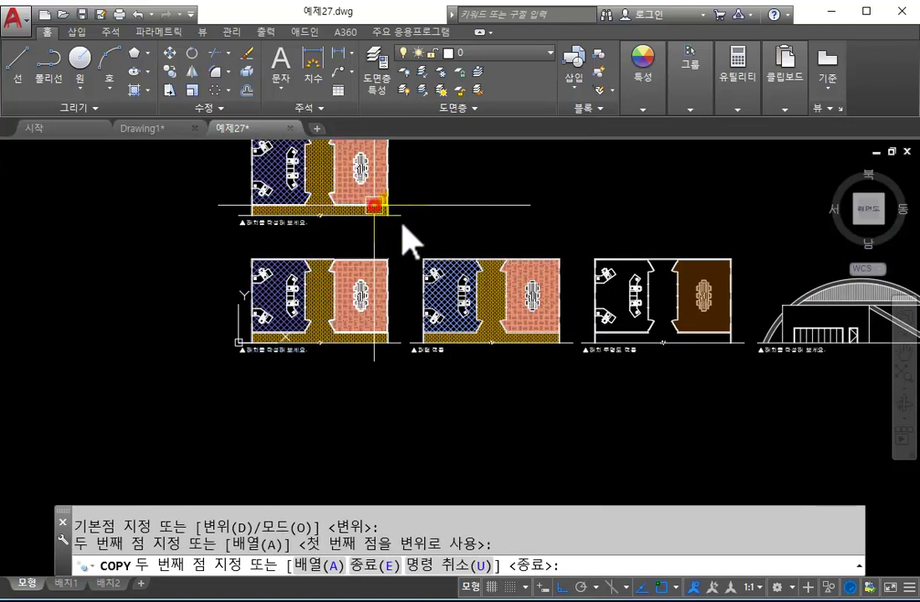
key(Escape)
Delete the conference room, corridor and office hatches from the copied plan.
middle_drag(448, 206, 510, 365)
scroll(448, 346, up, 4)
click(400, 348)
key(Delete)
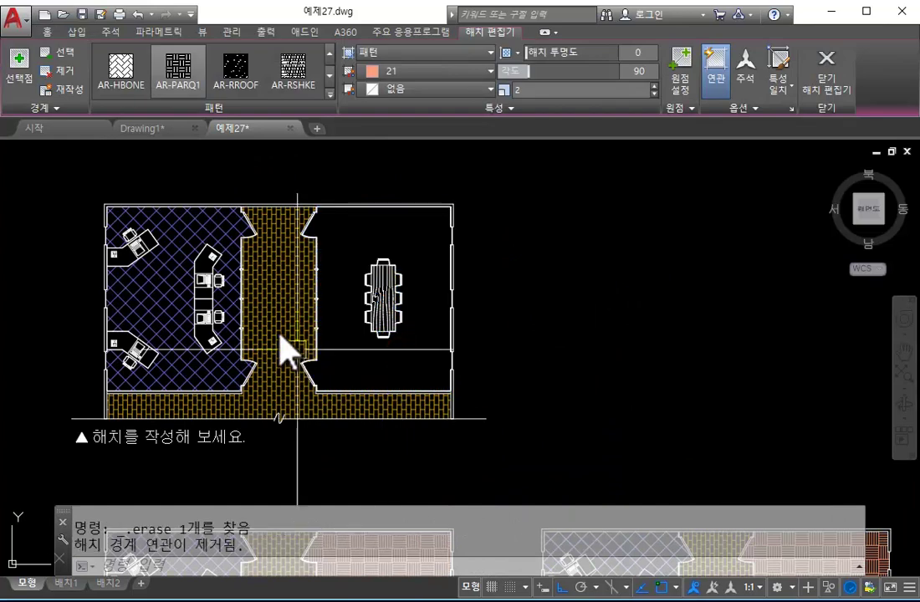
click(274, 326)
key(Delete)
click(166, 285)
key(Delete)
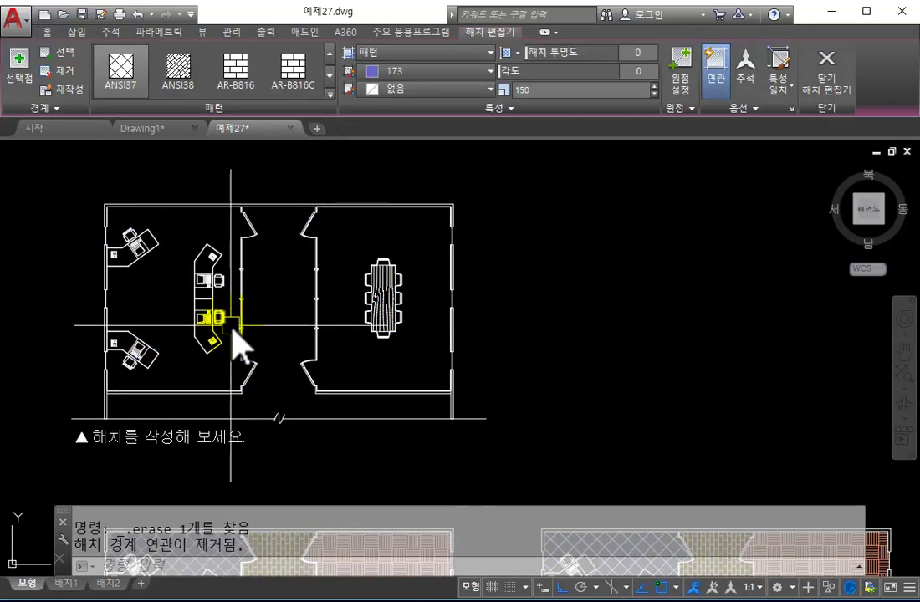
Check the colour and transparency of the conference room hatch in the transparency sample plan.
scroll(550, 393, down, 2)
middle_drag(468, 358, 325, 281)
scroll(652, 402, up, 2)
middle_drag(688, 431, 523, 349)
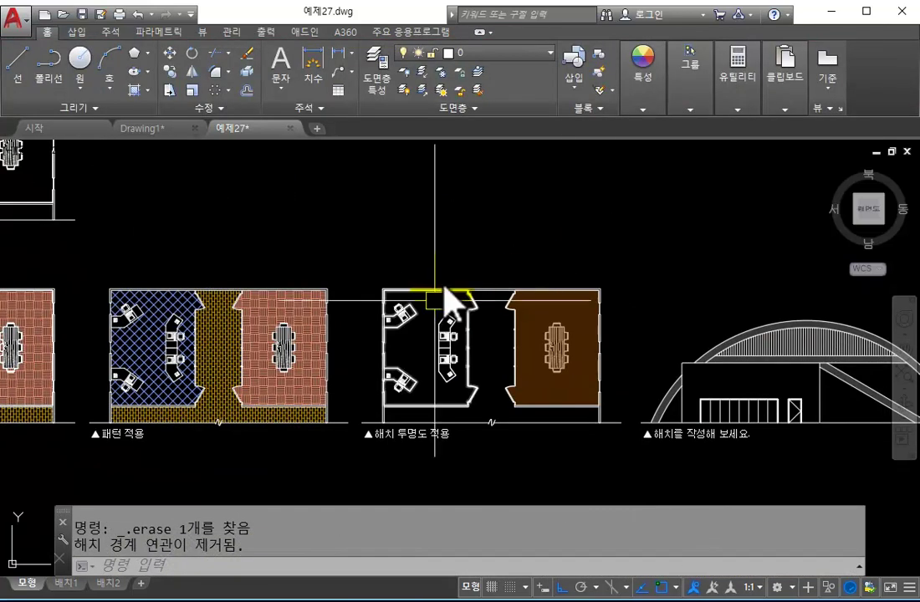
scroll(559, 360, up, 6)
scroll(493, 329, down, 6)
scroll(451, 343, up, 2)
click(473, 333)
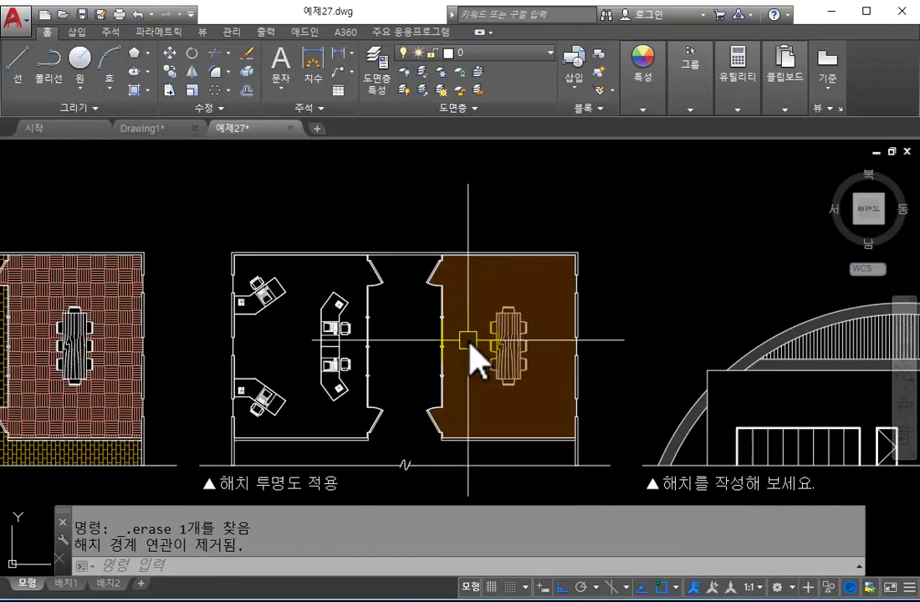
key(Escape)
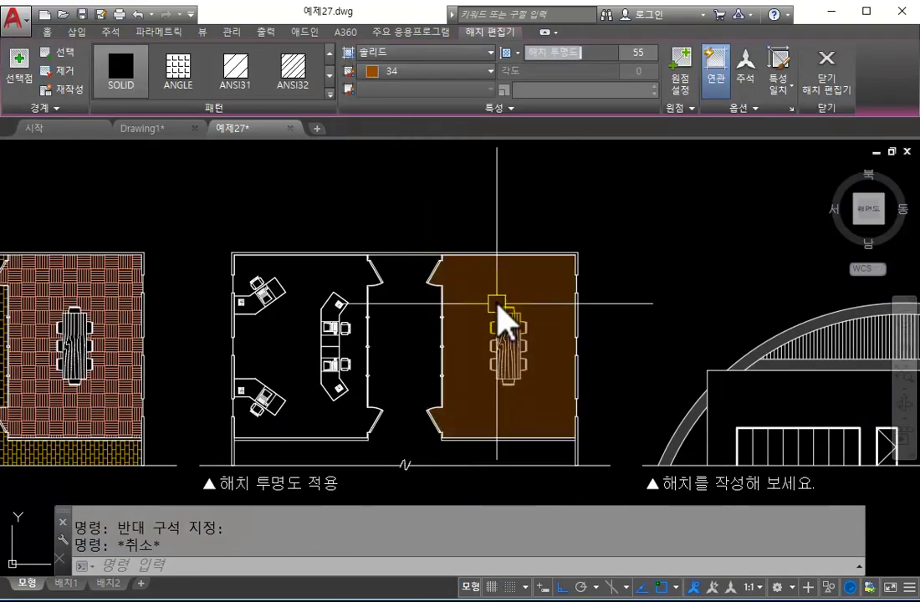
Check which pattern the transparency sample's conference room hatch uses, and leave the hatch editing.
scroll(503, 338, down, 2)
scroll(503, 338, down, 2)
mouse_move(502, 339)
middle_down()
mouse_move(778, 402)
mouse_move(494, 313)
middle_up()
scroll(498, 311, up, 4)
scroll(656, 298, down, 1)
mouse_move(656, 298)
middle_down()
mouse_move(368, 236)
mouse_move(263, 288)
middle_up()
click(254, 265)
click(226, 270)
click(126, 80)
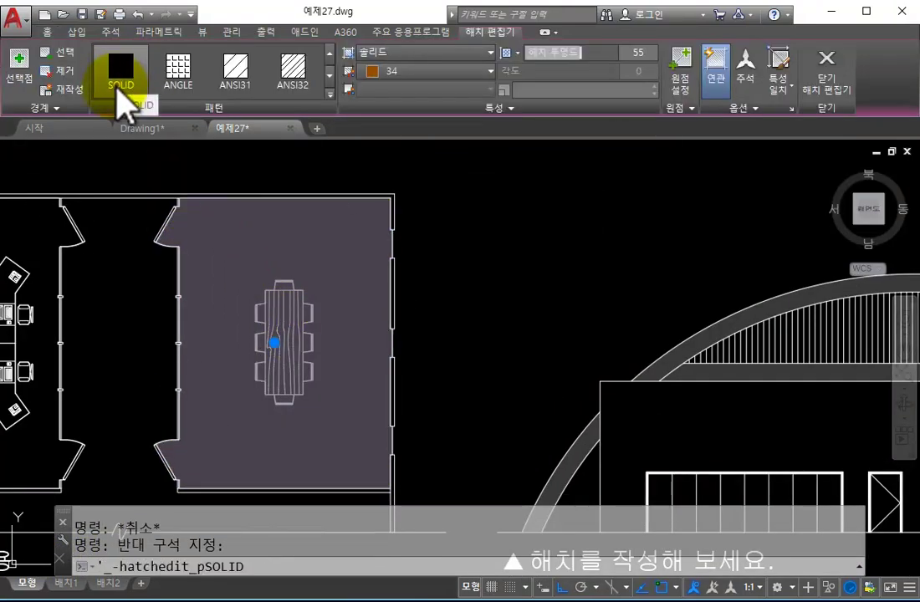
key(Escape)
Fill the copied plan's conference room with a SOLID hatch by selecting the room's boundary object.
scroll(368, 320, down, 9)
scroll(419, 300, up, 7)
middle_drag(261, 233, 537, 346)
scroll(537, 346, up, 2)
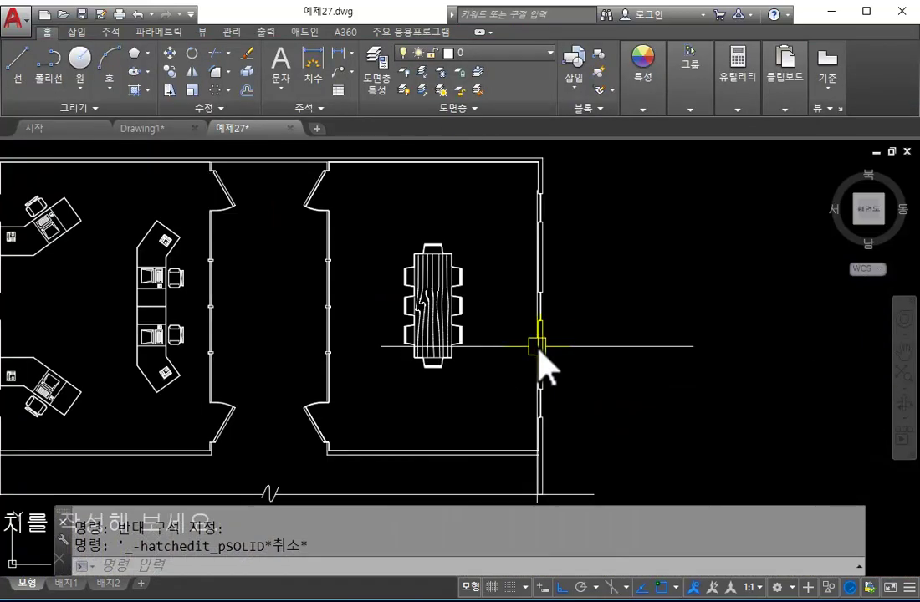
text(h)
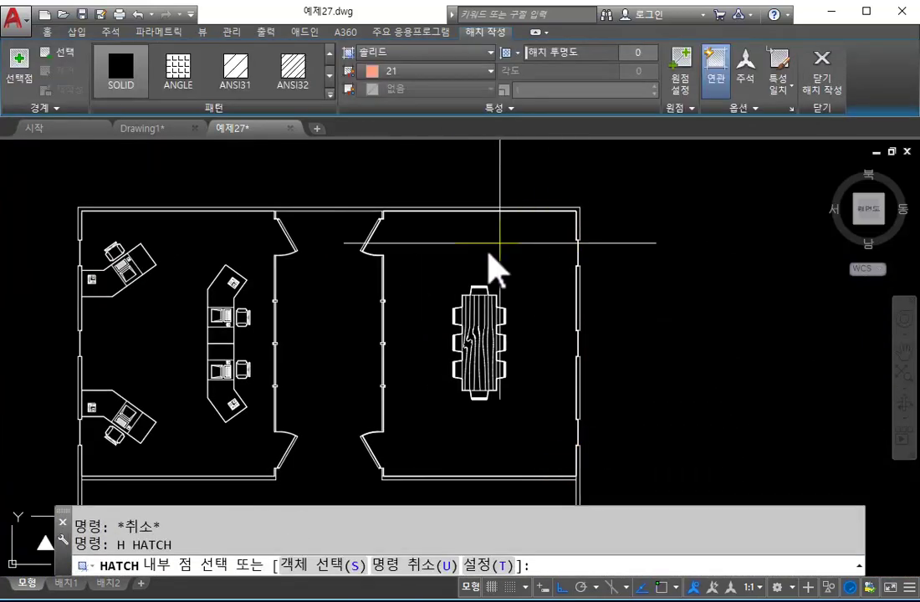
click(512, 241)
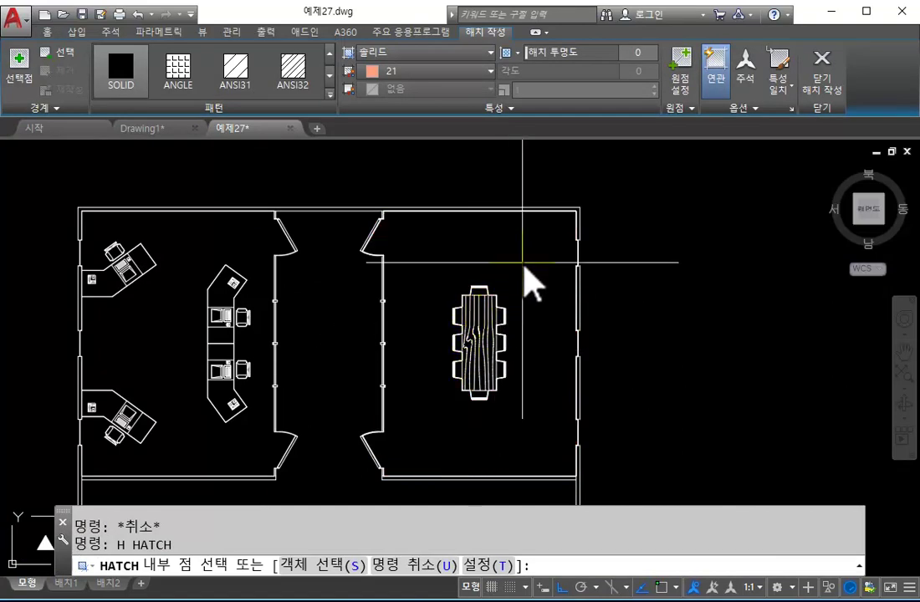
click(522, 264)
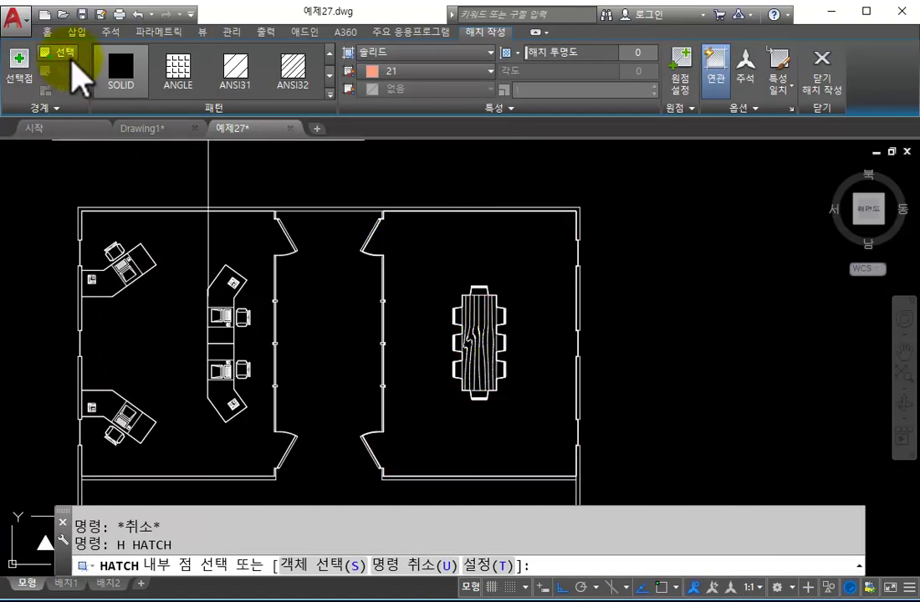
click(61, 54)
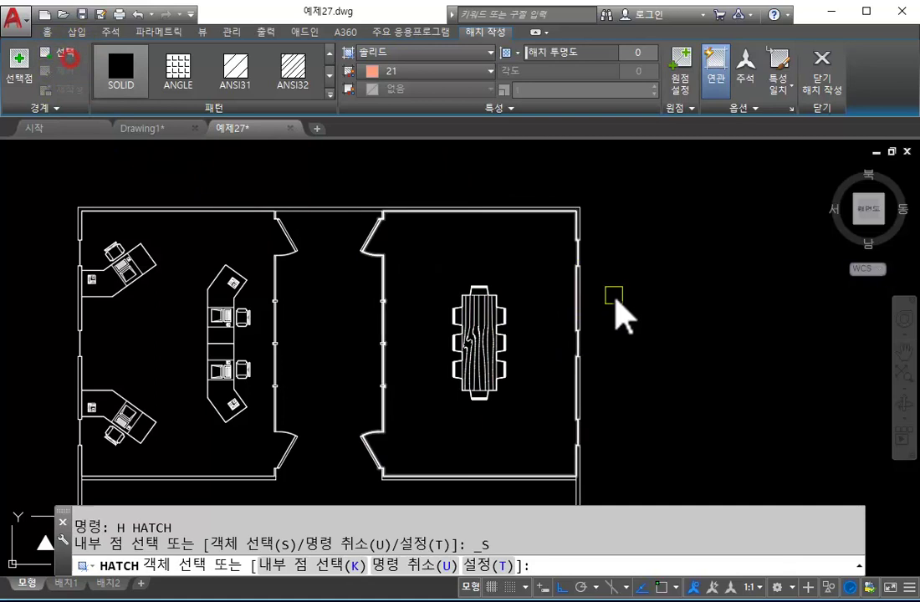
click(545, 217)
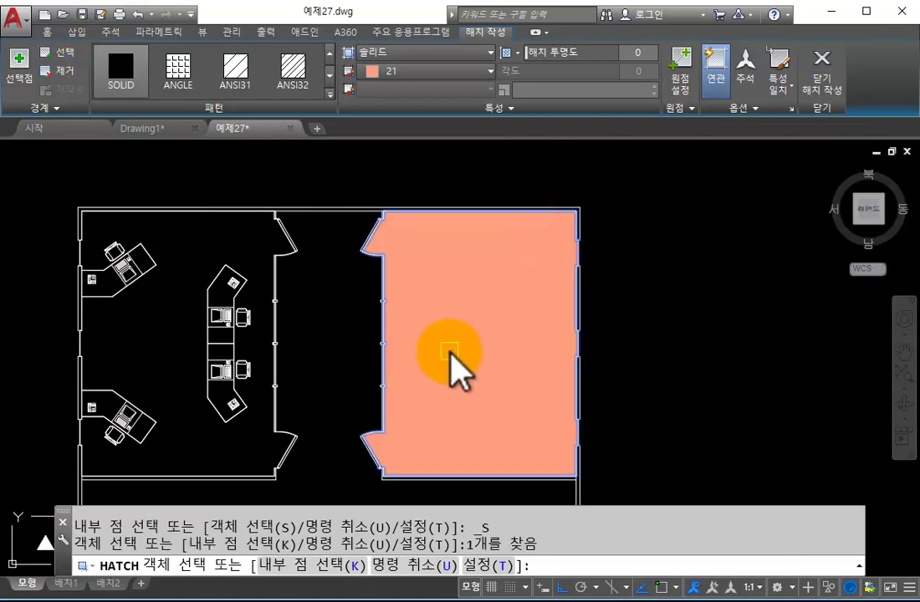
Set the solid hatch's colour to index 34 and finish the hatch.
click(406, 72)
click(410, 285)
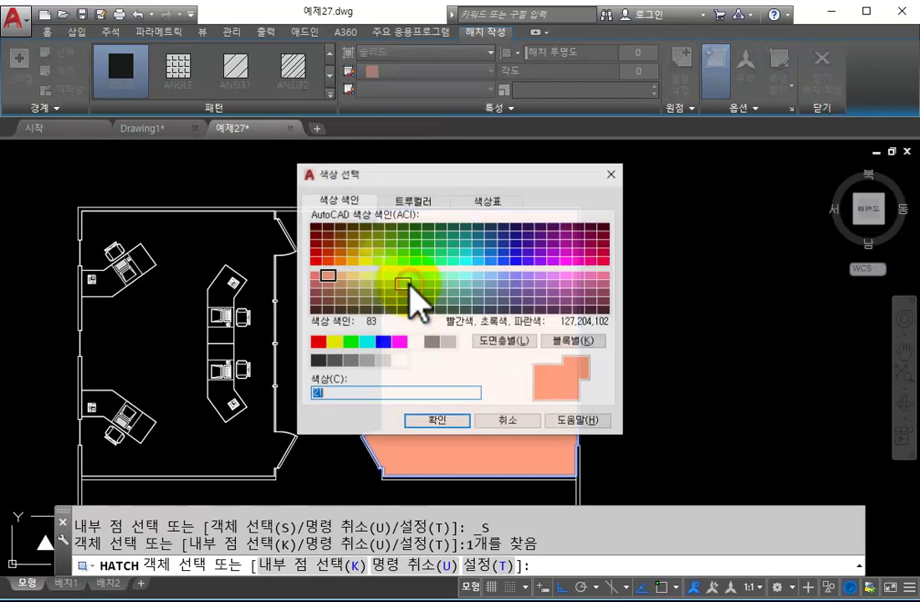
text(34)
click(423, 421)
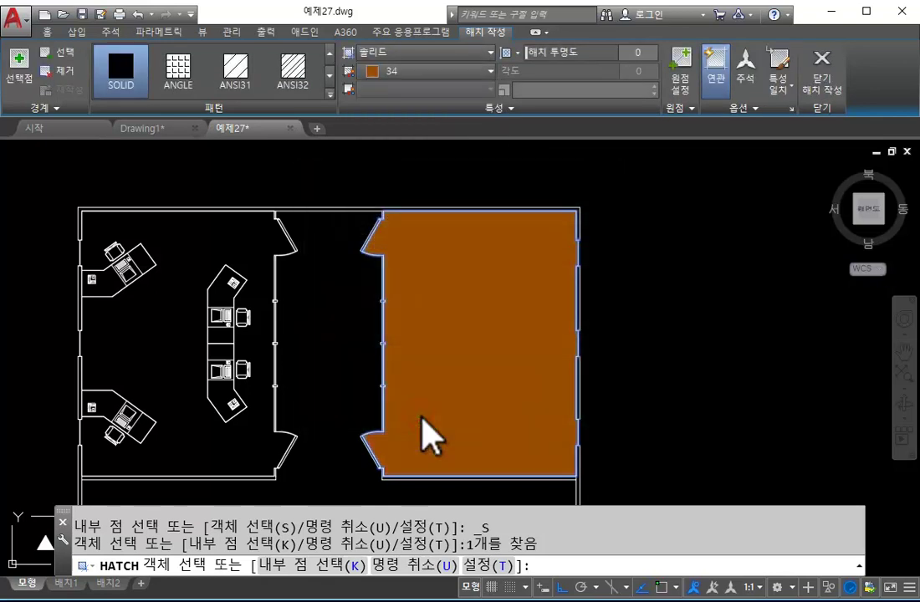
click(831, 98)
Compare the copied plan's solid conference room hatch with the one in the transparency sample plan.
scroll(730, 267, down, 2)
scroll(536, 339, down, 5)
scroll(531, 339, up, 3)
scroll(318, 292, up, 2)
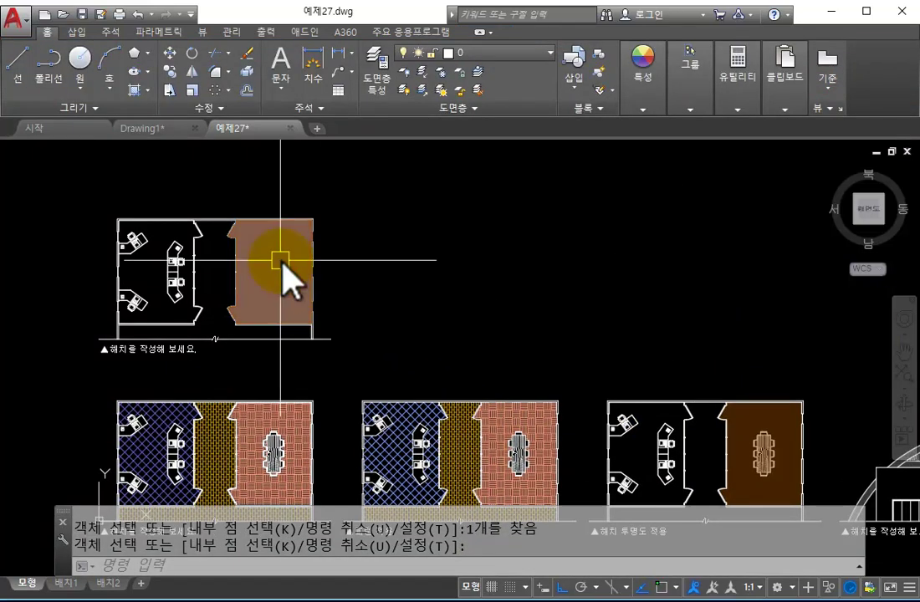
scroll(774, 467, up, 4)
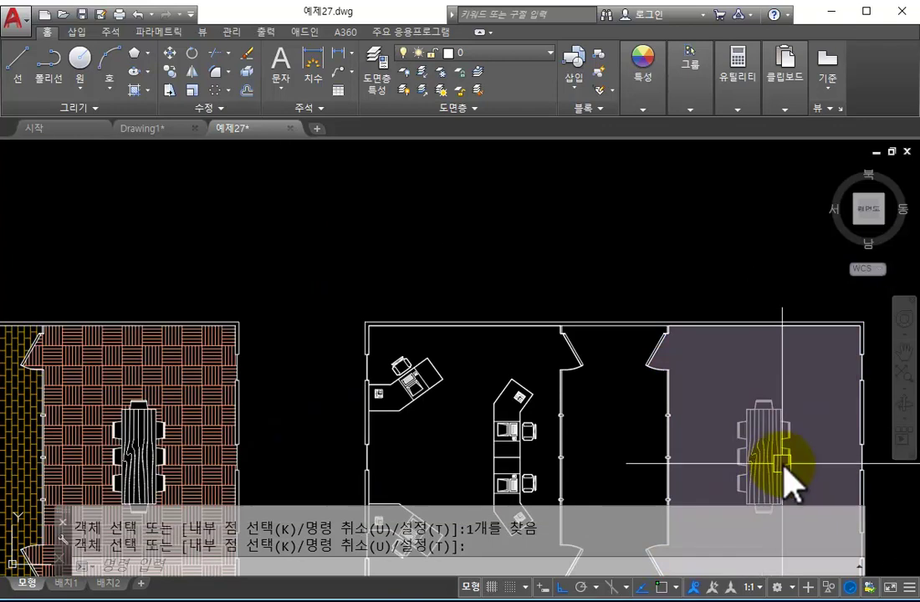
scroll(668, 393, down, 4)
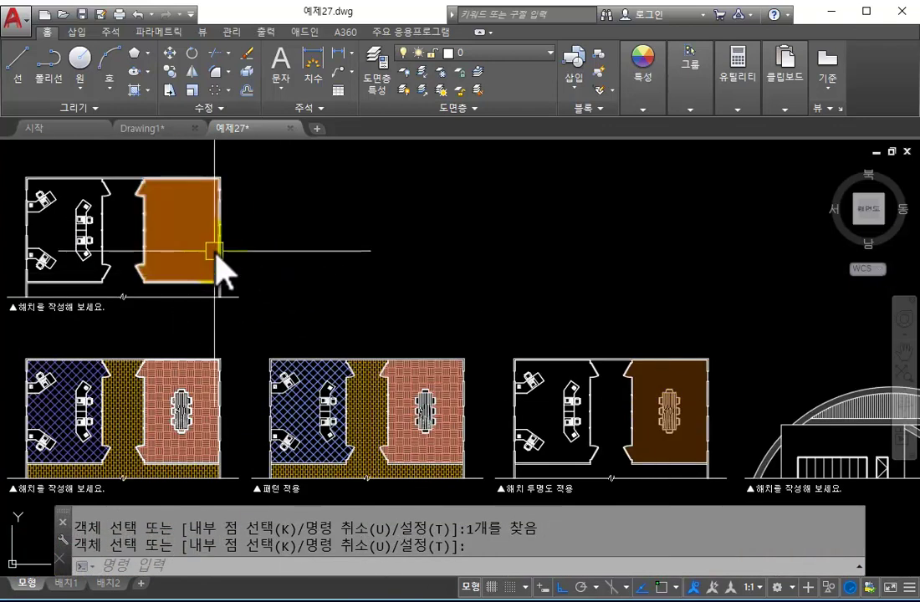
mouse_move(438, 307)
middle_down()
mouse_move(596, 339)
mouse_move(499, 303)
middle_up()
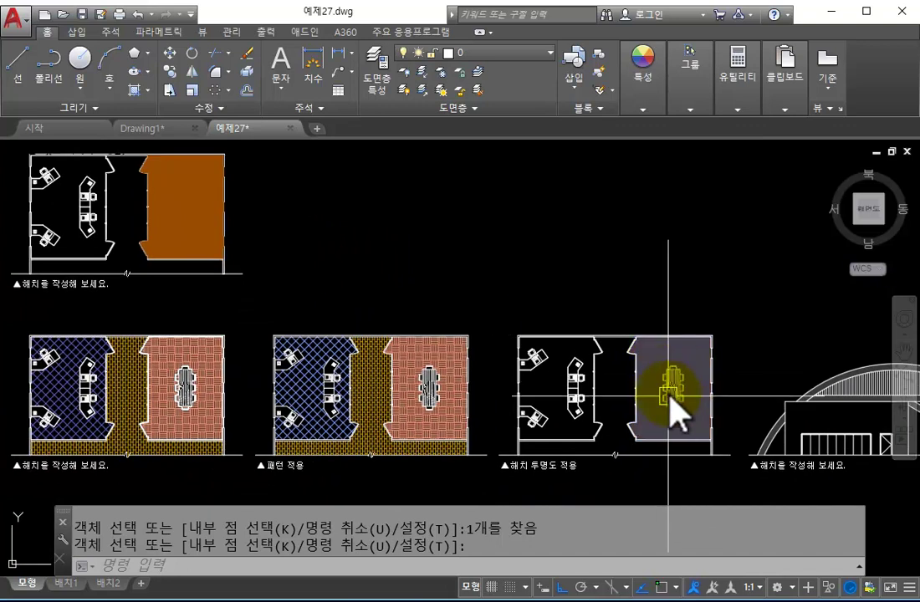
scroll(675, 408, up, 4)
scroll(674, 408, up, 2)
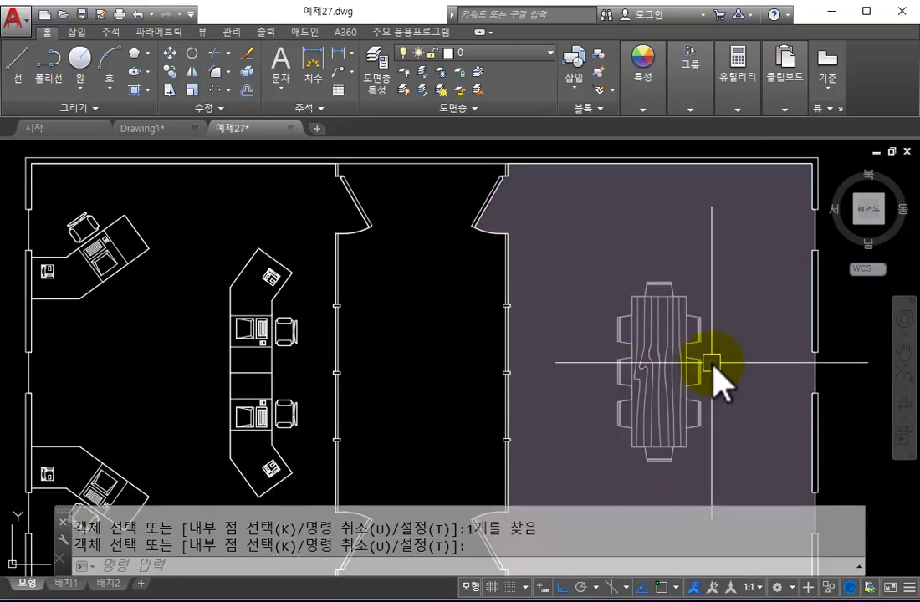
Check the transparency setting of the conference room hatch in the transparency sample plan.
scroll(767, 412, down, 6)
scroll(769, 400, up, 6)
click(763, 364)
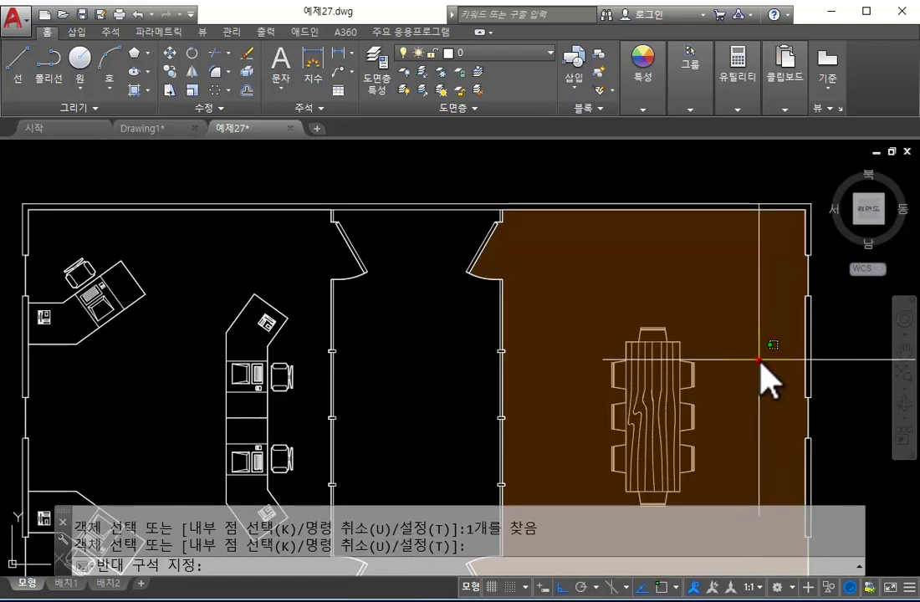
click(760, 362)
click(539, 53)
drag(545, 54, 632, 52)
key(Escape)
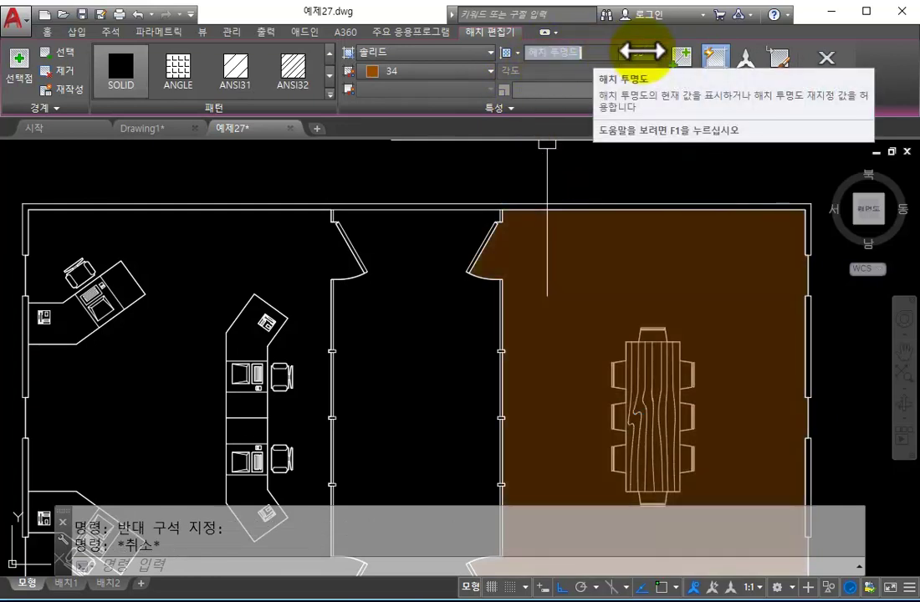
key(Escape)
Set the transparency of the copied plan's conference room hatch to 55.
scroll(530, 284, down, 5)
scroll(538, 271, up, 6)
click(572, 248)
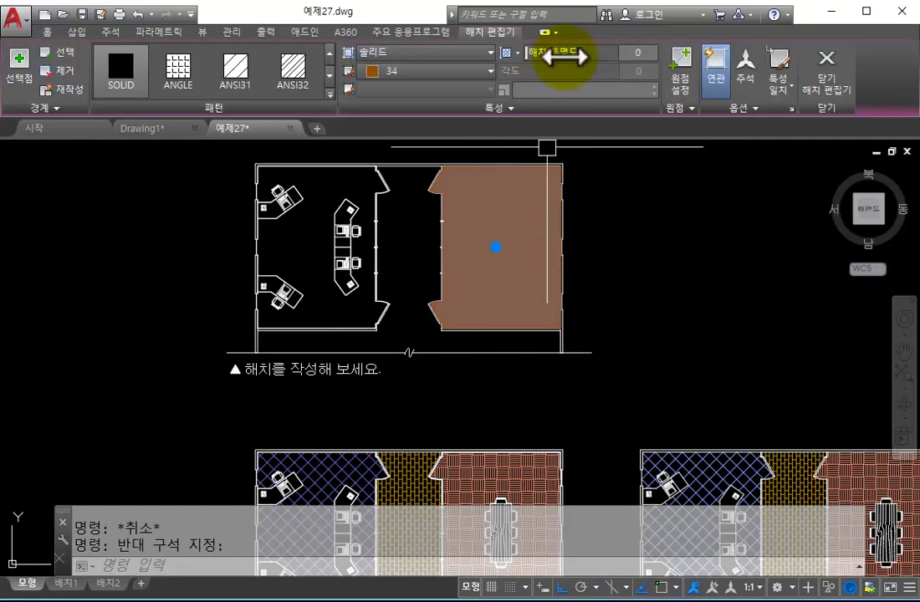
click(649, 53)
text(55)
key(Return)
key(Escape)
Examine how the conference table shows through the copied plan's hatch and check the hatch's transparency setting.
scroll(515, 232, up, 2)
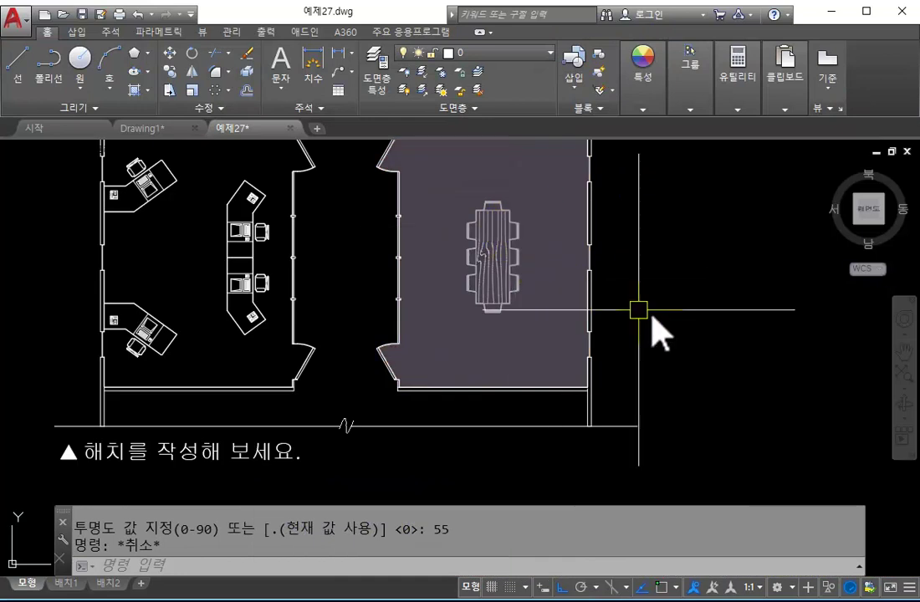
scroll(567, 290, down, 2)
middle_drag(435, 287, 337, 301)
mouse_move(468, 341)
middle_down()
mouse_move(370, 301)
mouse_move(104, 294)
mouse_move(570, 387)
mouse_move(741, 404)
middle_up()
scroll(518, 271, up, 1)
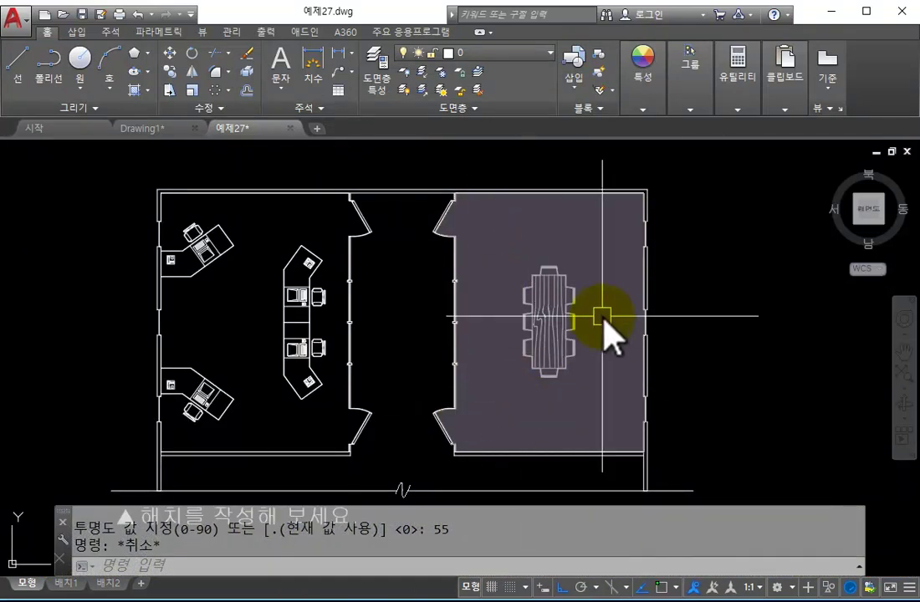
scroll(563, 268, up, 2)
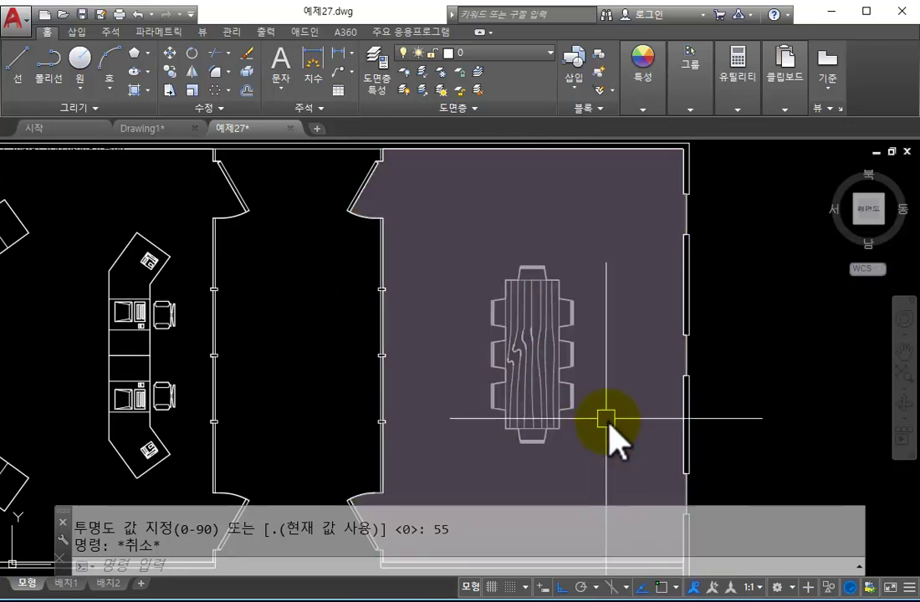
scroll(610, 419, down, 3)
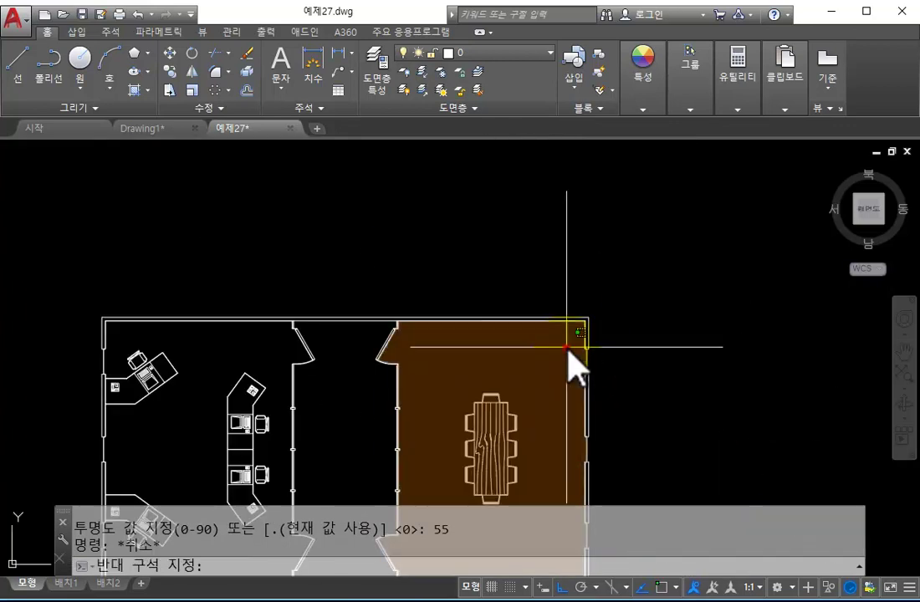
click(549, 390)
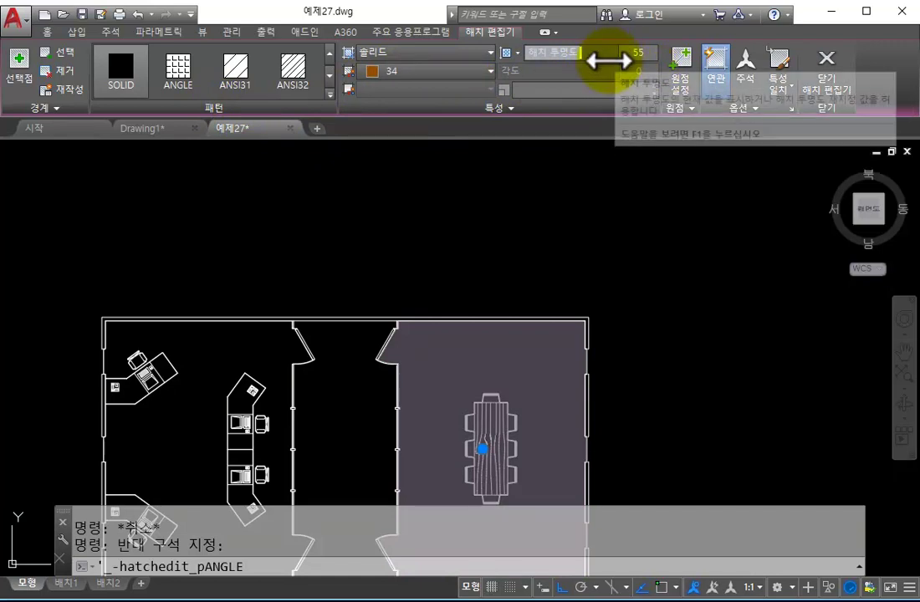
key(Escape)
key(Escape)
Compare the two arched building elevations and check the pattern, colours and scale of the sample's brick wall hatch.
scroll(545, 273, down, 6)
scroll(509, 351, up, 10)
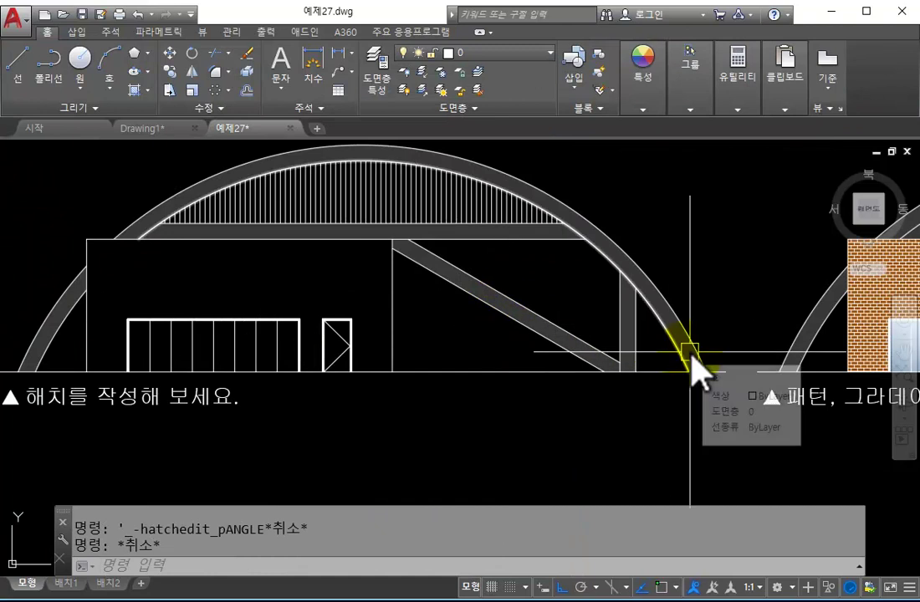
middle_drag(732, 300, 725, 295)
scroll(652, 313, down, 5)
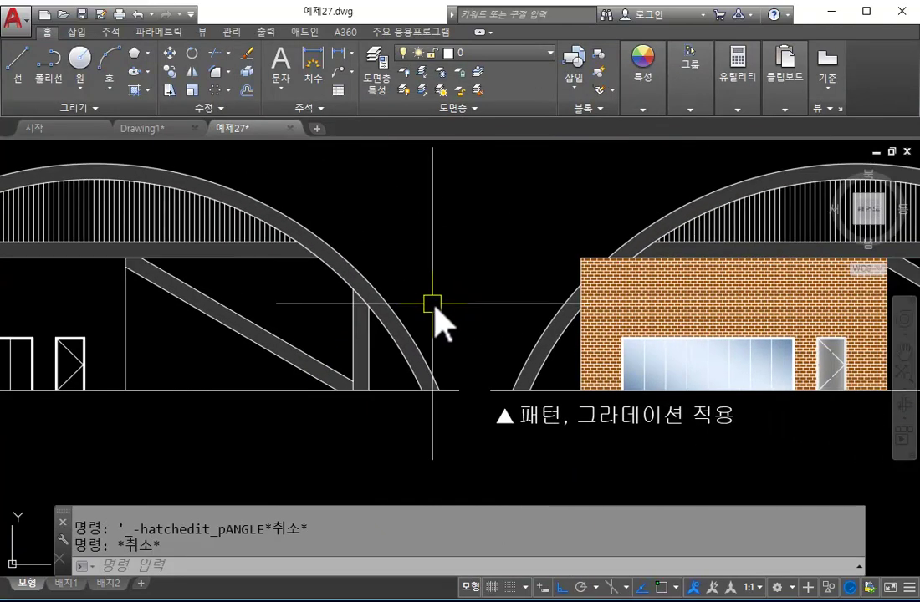
scroll(373, 345, down, 2)
scroll(373, 345, up, 3)
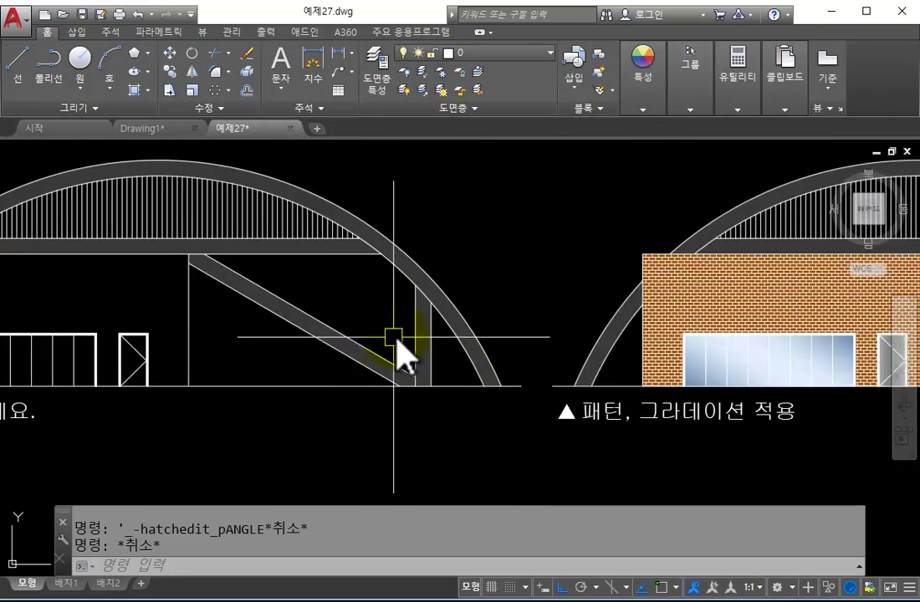
middle_drag(325, 333, 816, 364)
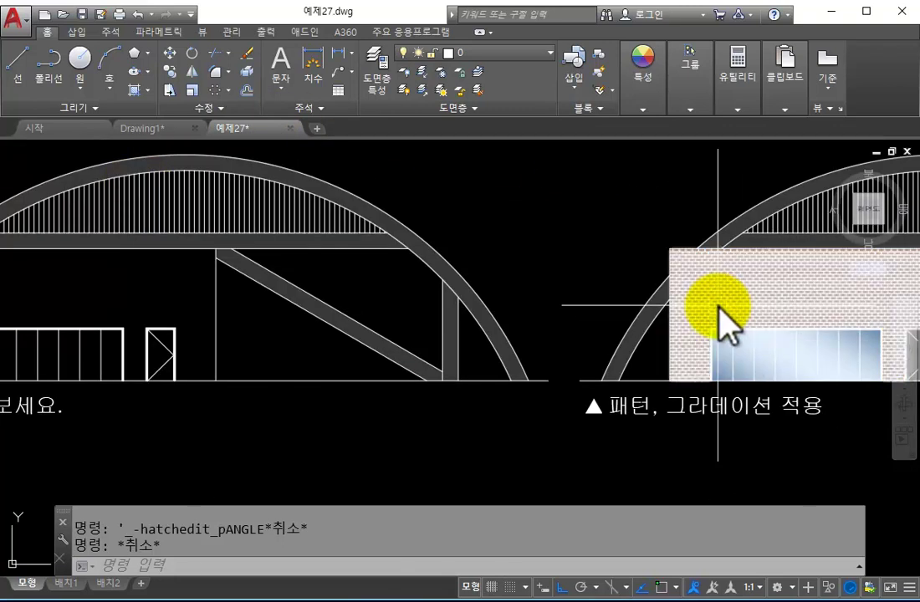
click(703, 335)
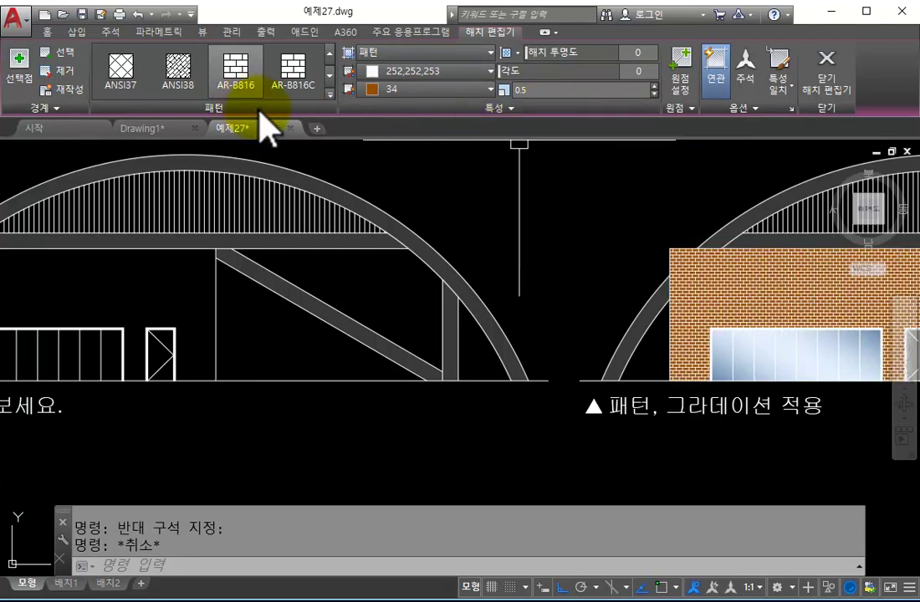
key(Escape)
Hatch the wall around the window and door in the practice elevation by picking a point inside it.
scroll(383, 205, down, 3)
scroll(529, 247, down, 2)
scroll(345, 312, up, 5)
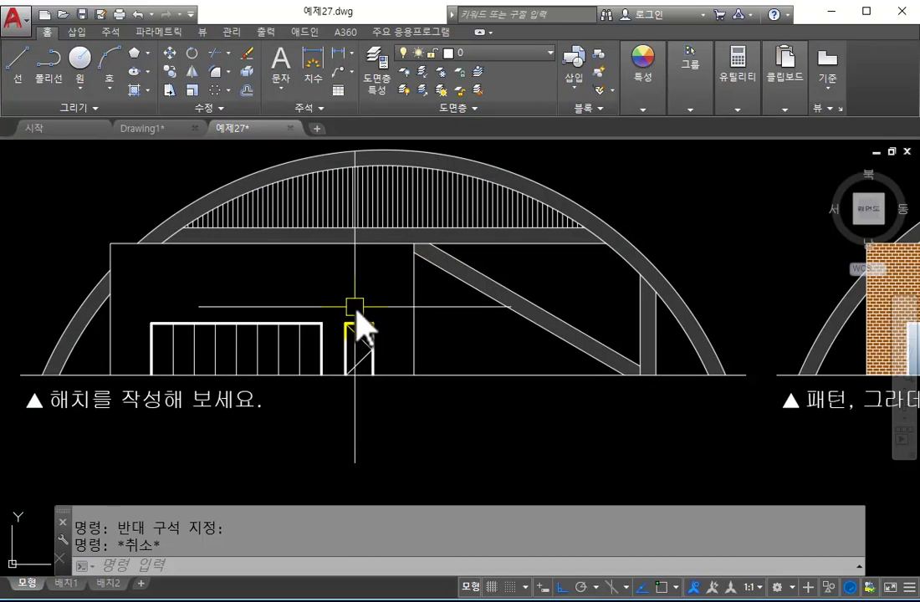
text(h)
key(Return)
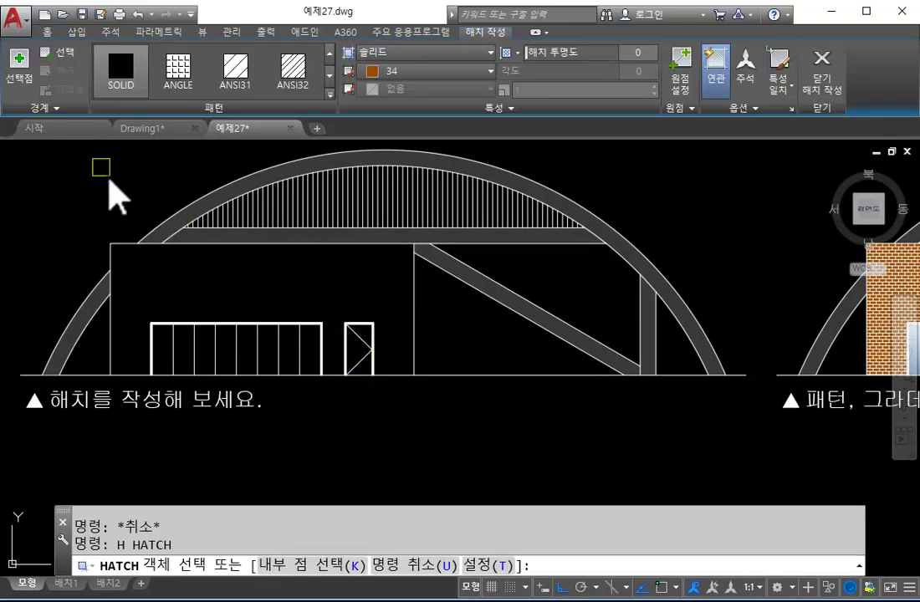
click(17, 60)
click(315, 288)
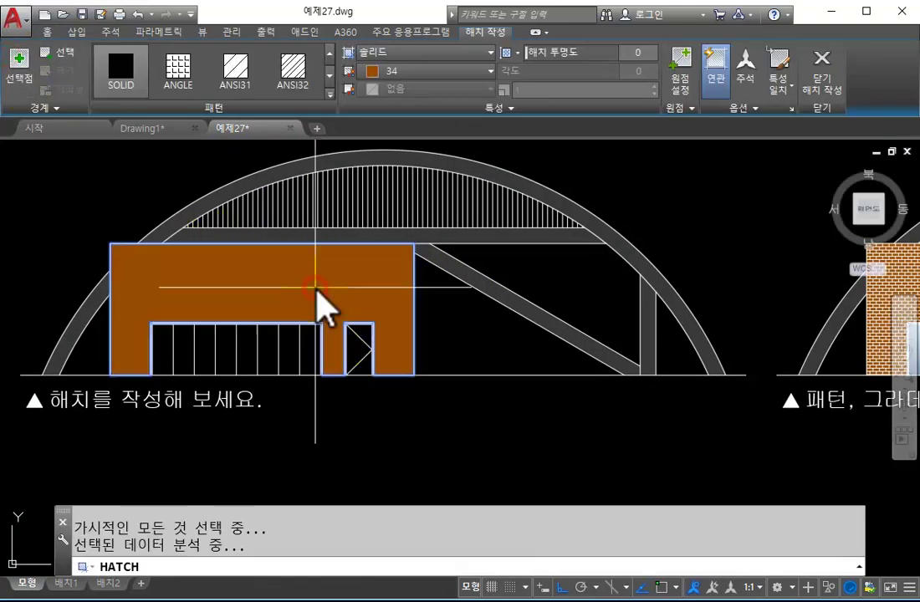
Set the wall hatch's colour to 255,255,255 and its pattern to AR-B816.
click(410, 71)
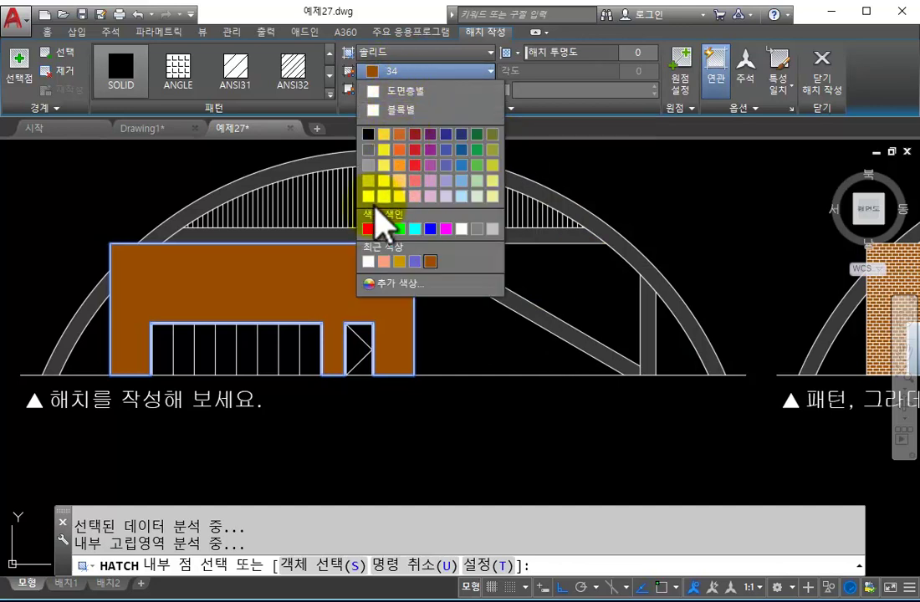
click(378, 201)
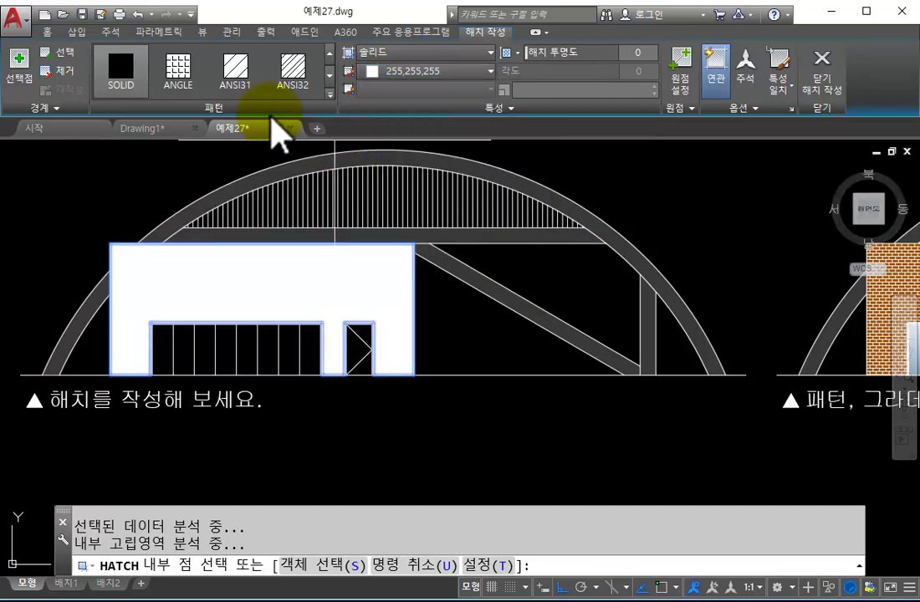
click(288, 71)
scroll(287, 80, down, 2)
click(293, 71)
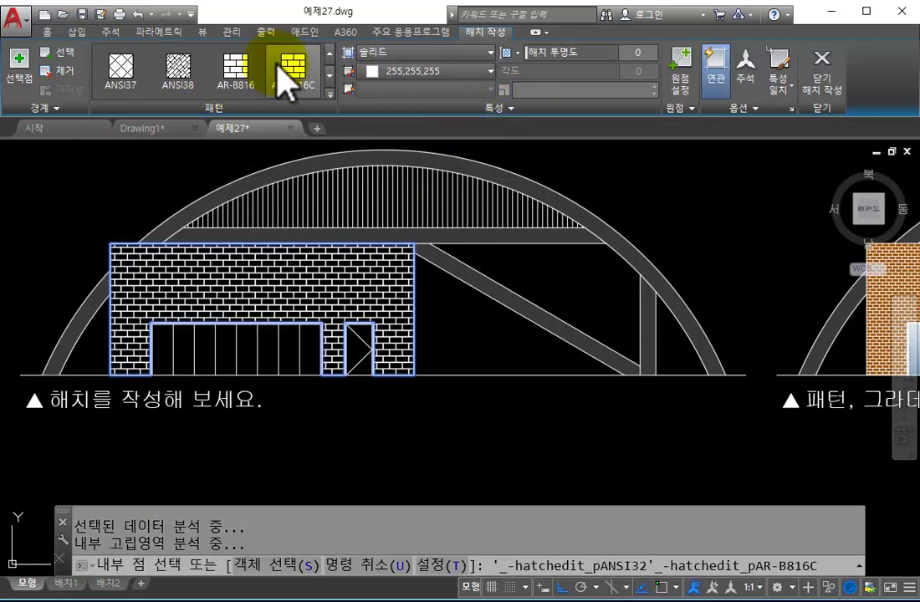
click(237, 65)
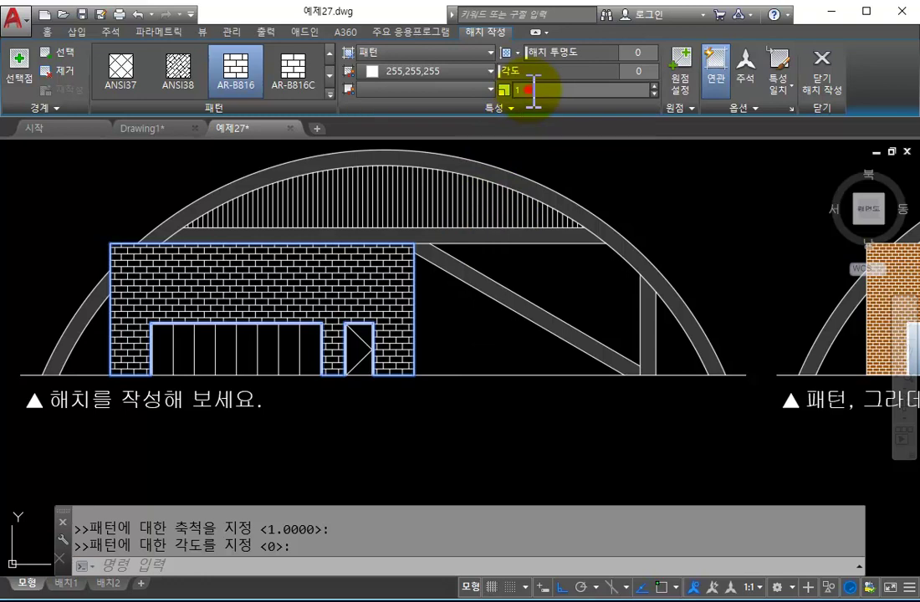
Set the wall hatch's scale to 0.5 and its background colour to index 34, and finish the hatch.
key(Return)
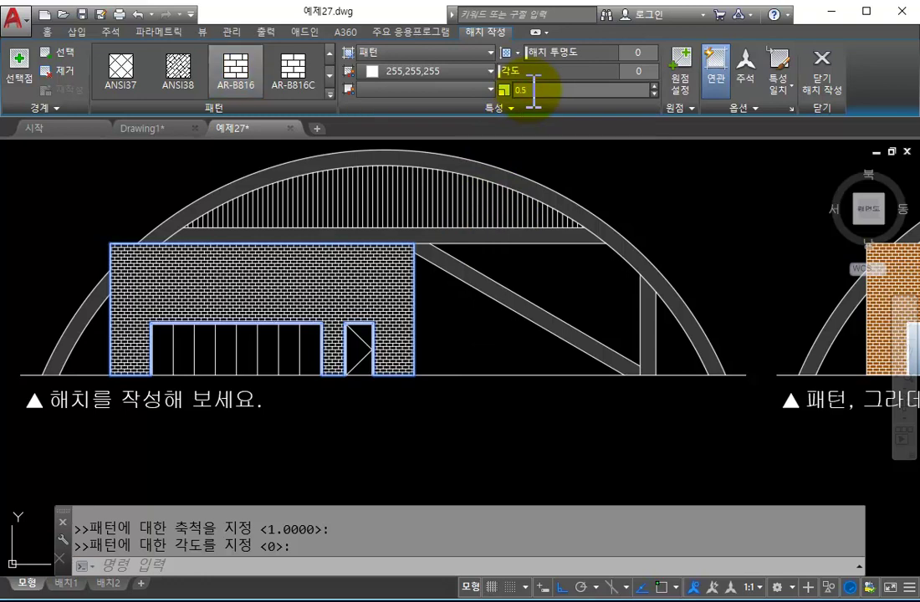
click(479, 89)
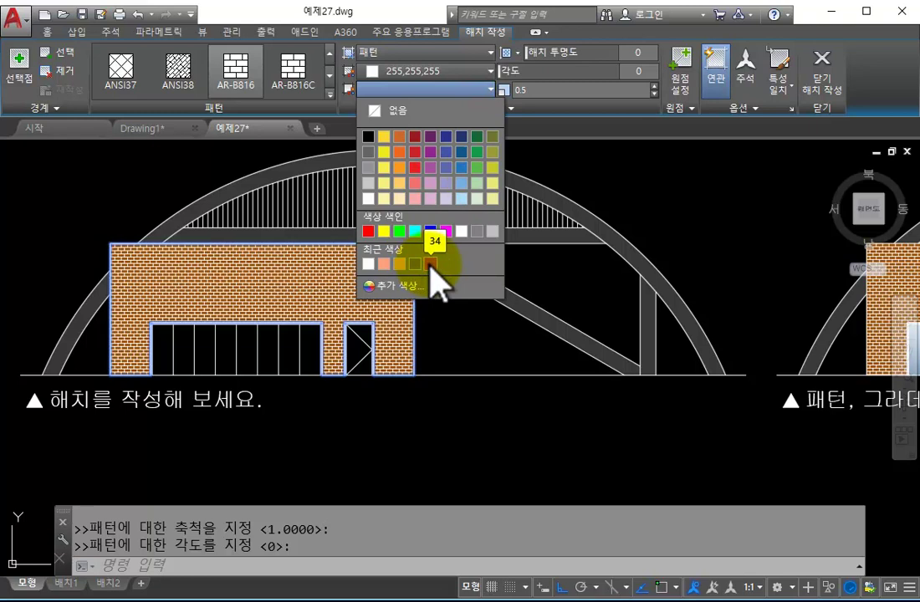
click(432, 264)
scroll(427, 465, up, 2)
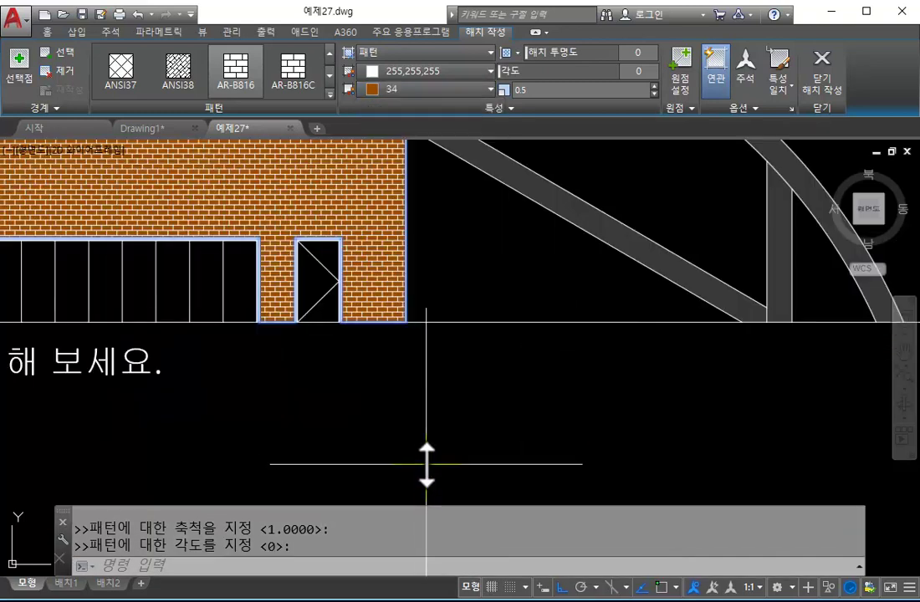
key(Return)
Inspect the finished brick wall hatch and check its pattern colour and background colour.
scroll(384, 384, down, 5)
scroll(356, 345, up, 3)
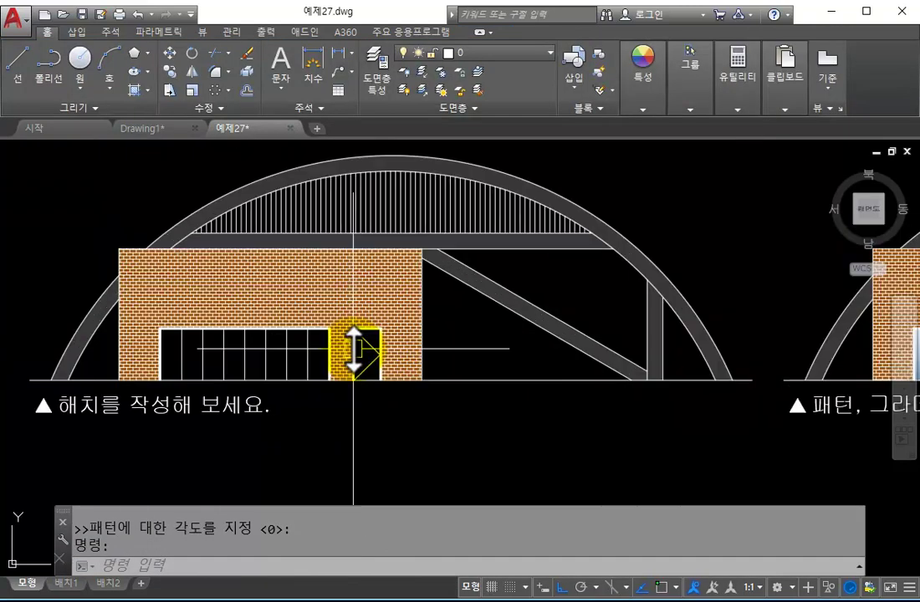
scroll(478, 361, up, 4)
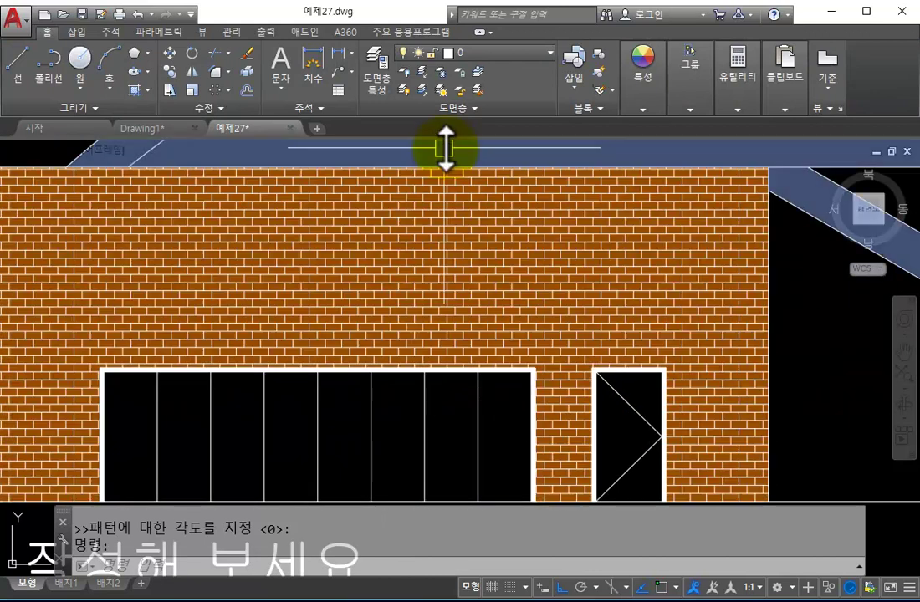
click(509, 232)
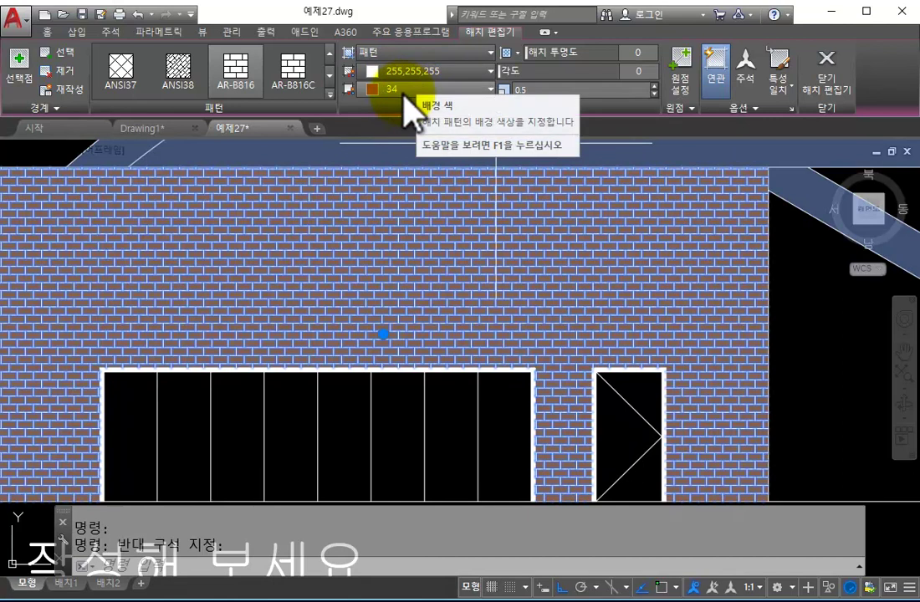
key(Escape)
key(Escape)
scroll(550, 309, down, 6)
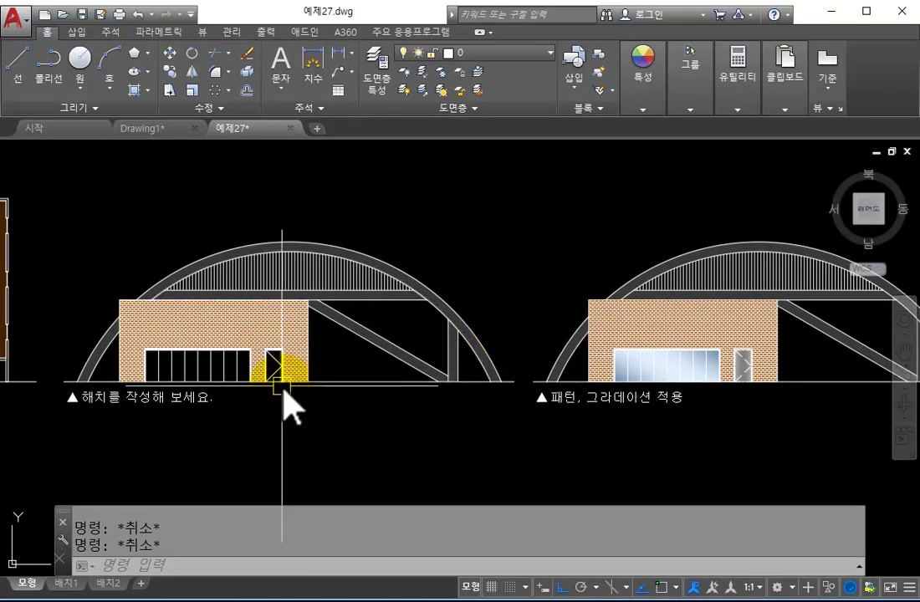
Examine the gradient fills of the window and door in the sample elevation.
middle_drag(287, 385, 446, 390)
scroll(401, 405, up, 3)
scroll(328, 408, down, 2)
middle_drag(664, 450, 425, 440)
scroll(673, 413, up, 4)
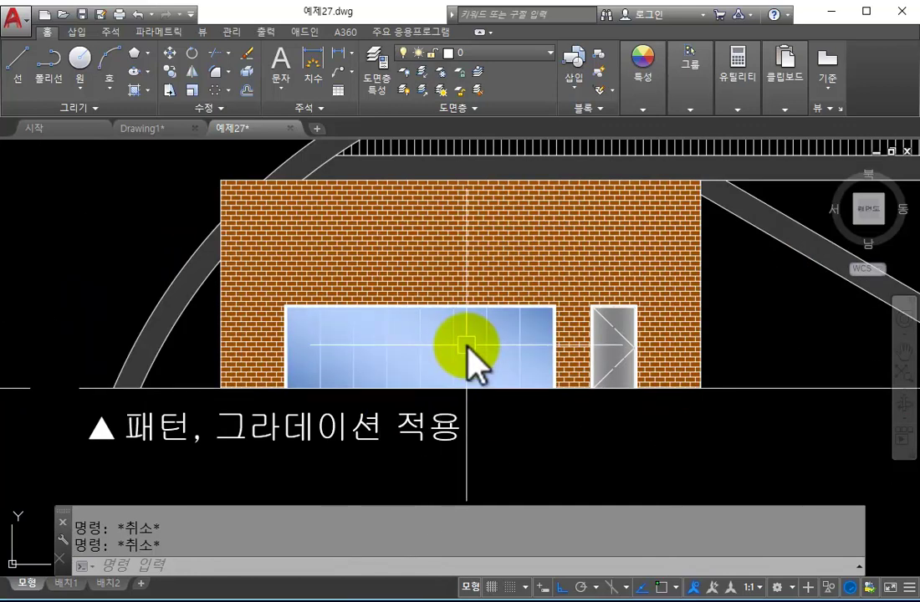
scroll(473, 360, down, 4)
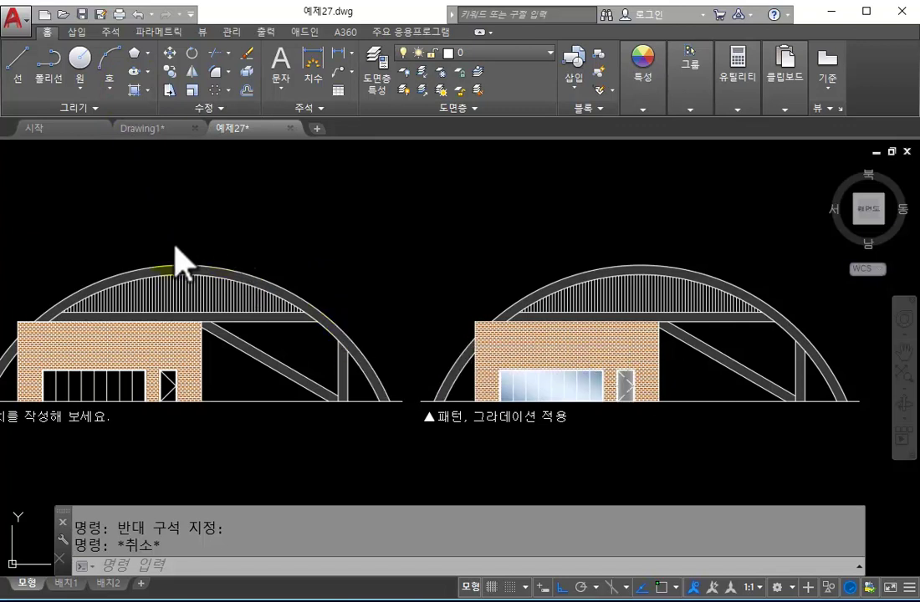
click(151, 92)
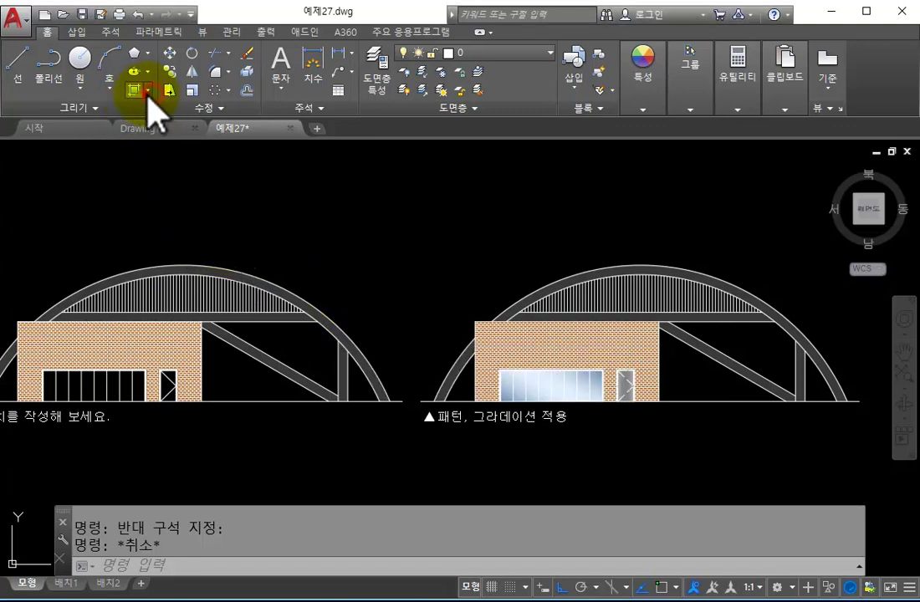
click(147, 128)
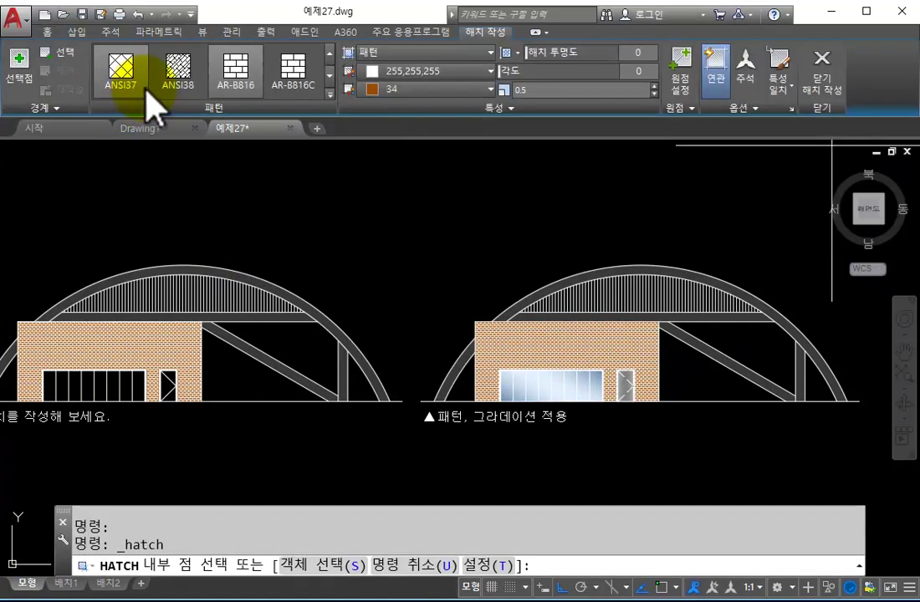
click(235, 73)
key(Escape)
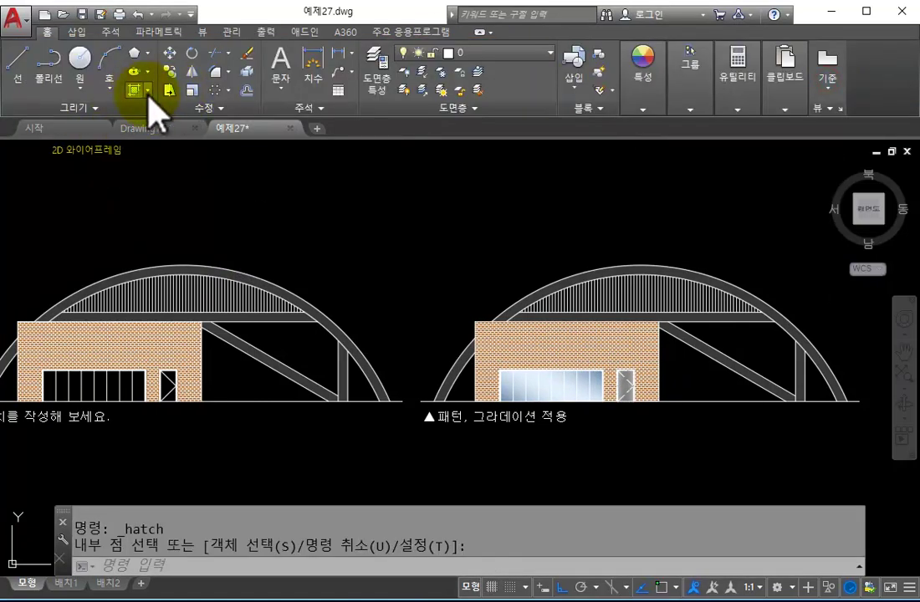
Review the Gradient command's description and look closely at the sample window's gradient fill.
click(149, 90)
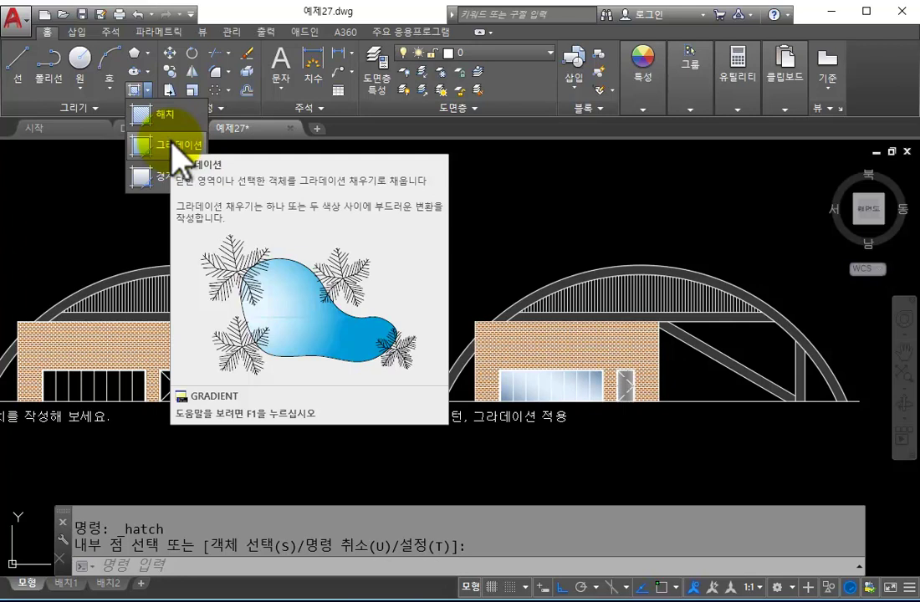
scroll(536, 385, up, 3)
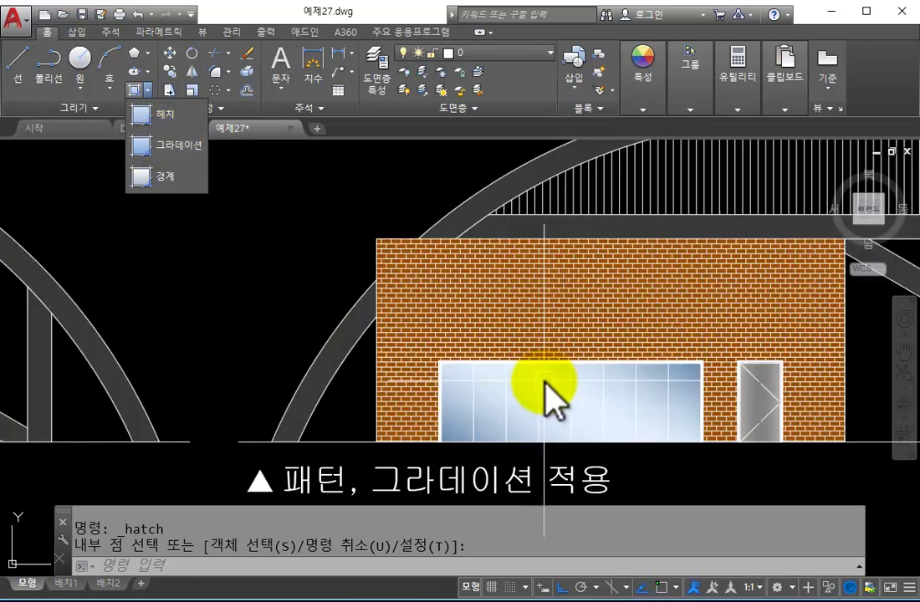
scroll(519, 443, up, 3)
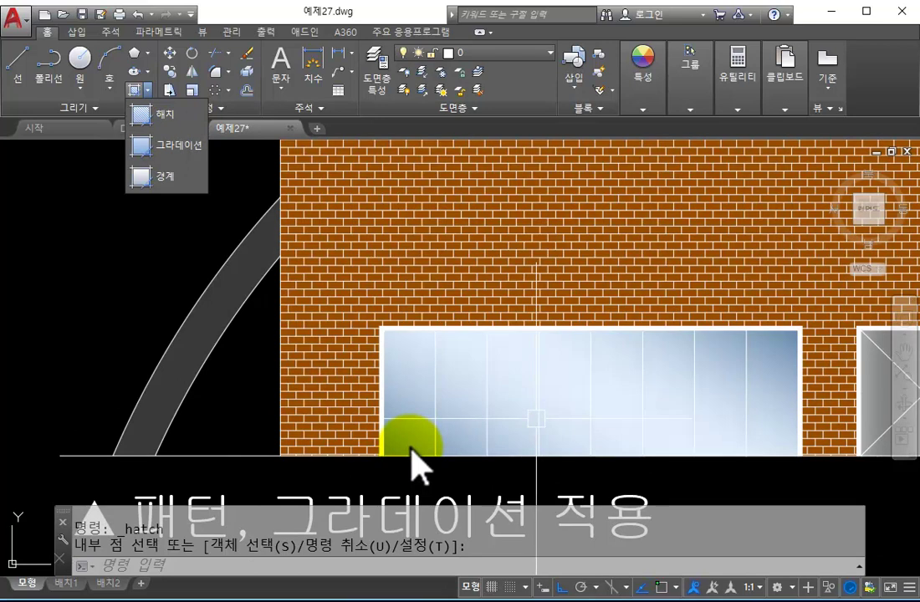
click(112, 290)
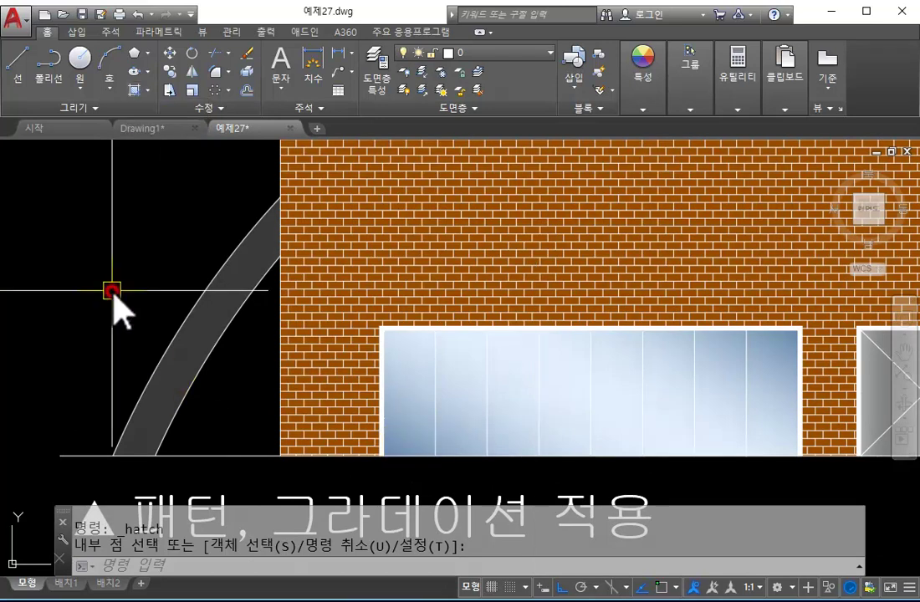
Start a gradient fill for the practice elevation and compare its empty window with the sample window.
scroll(112, 292, down, 10)
middle_drag(113, 292, 618, 262)
scroll(619, 263, up, 6)
click(570, 266)
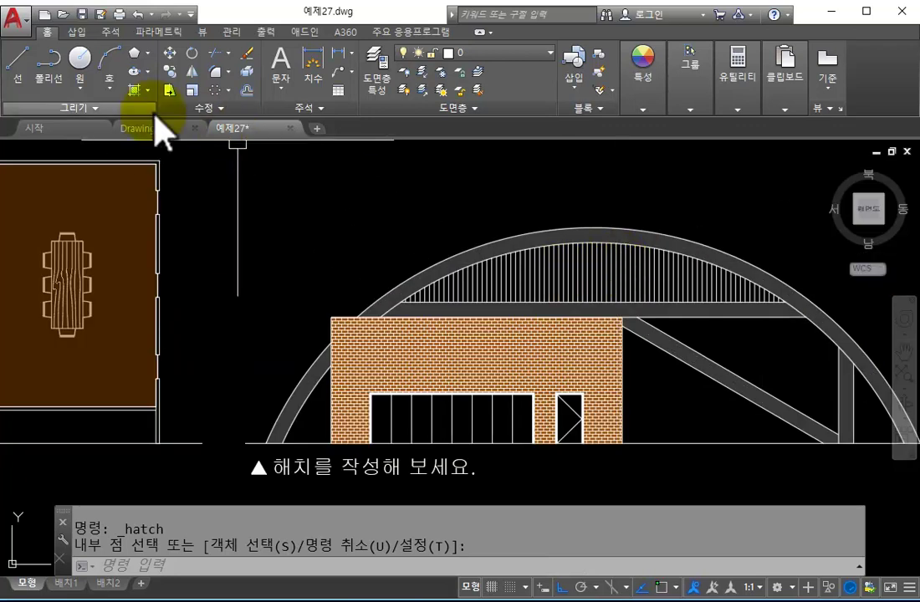
click(149, 92)
click(142, 146)
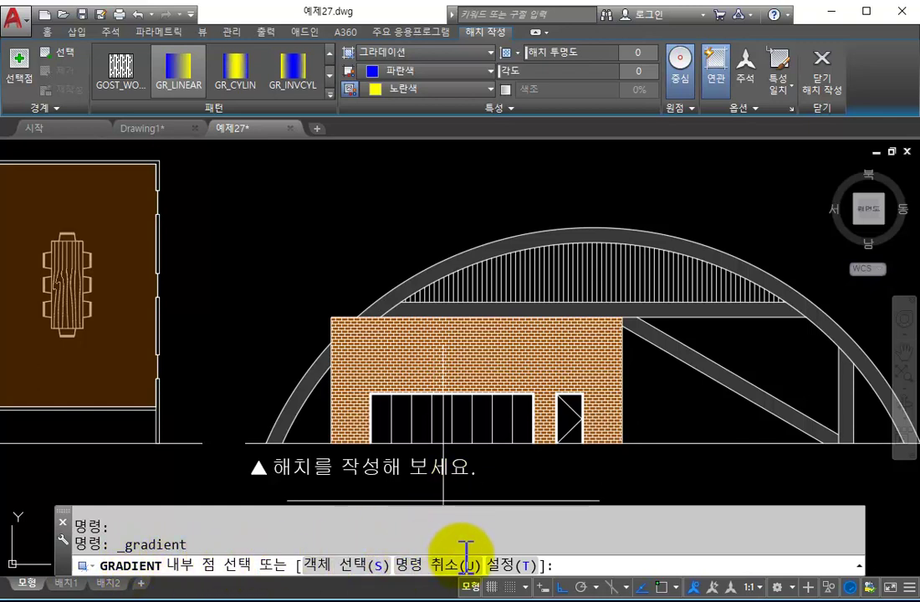
scroll(411, 452, up, 5)
scroll(370, 456, down, 7)
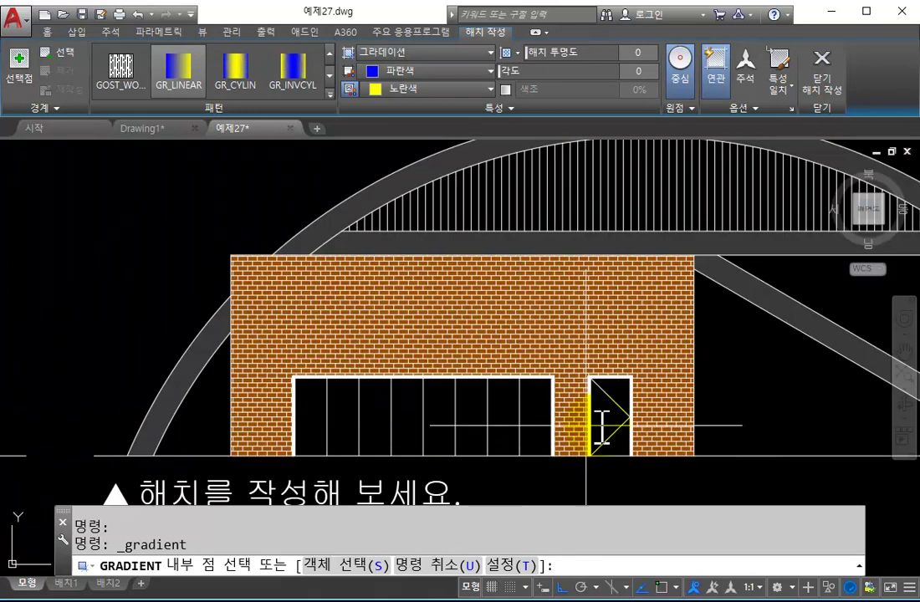
middle_drag(713, 410, 360, 312)
scroll(419, 335, up, 5)
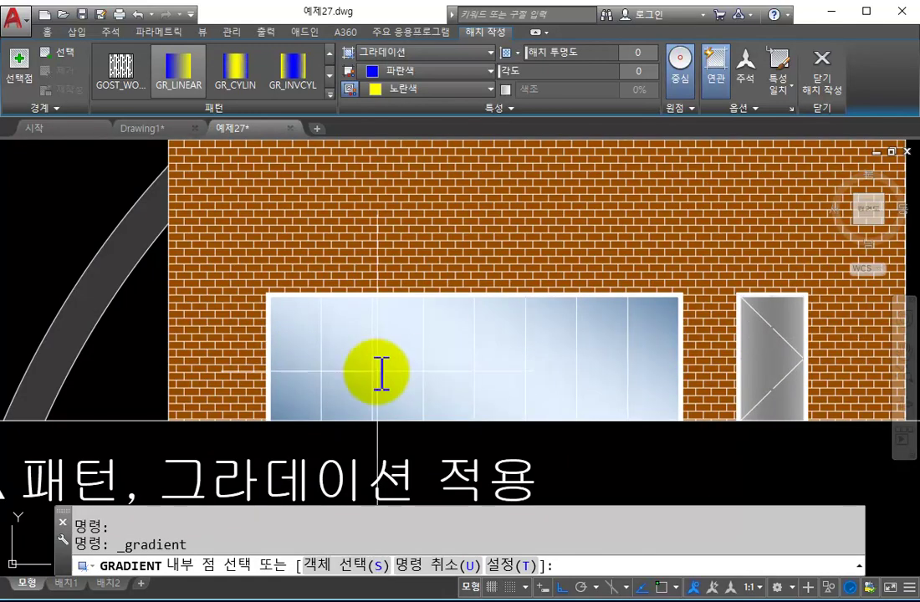
scroll(705, 355, down, 2)
scroll(705, 355, down, 5)
scroll(380, 370, up, 6)
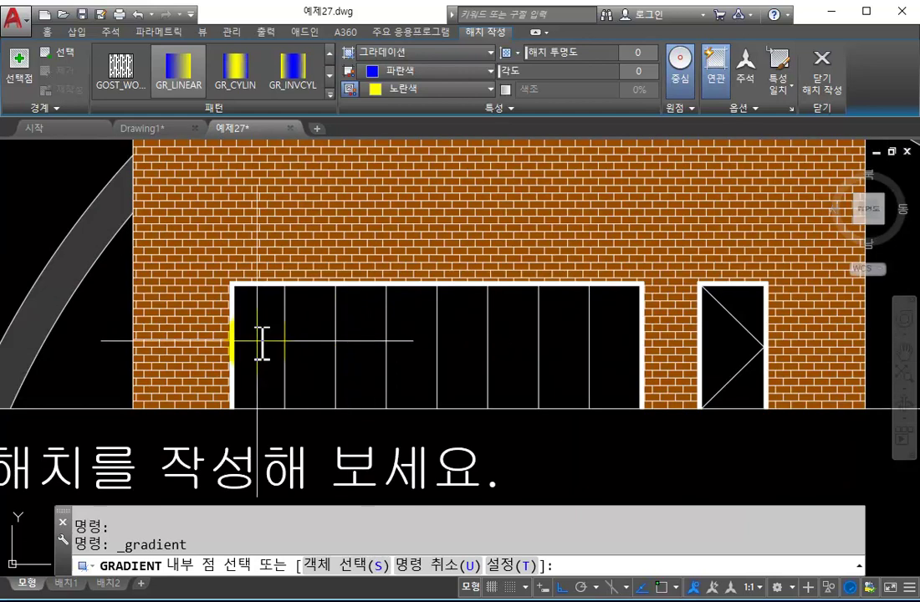
Apply the blue-to-yellow GR_LINEAR gradient across all eight panes of the practice elevation's window.
click(261, 349)
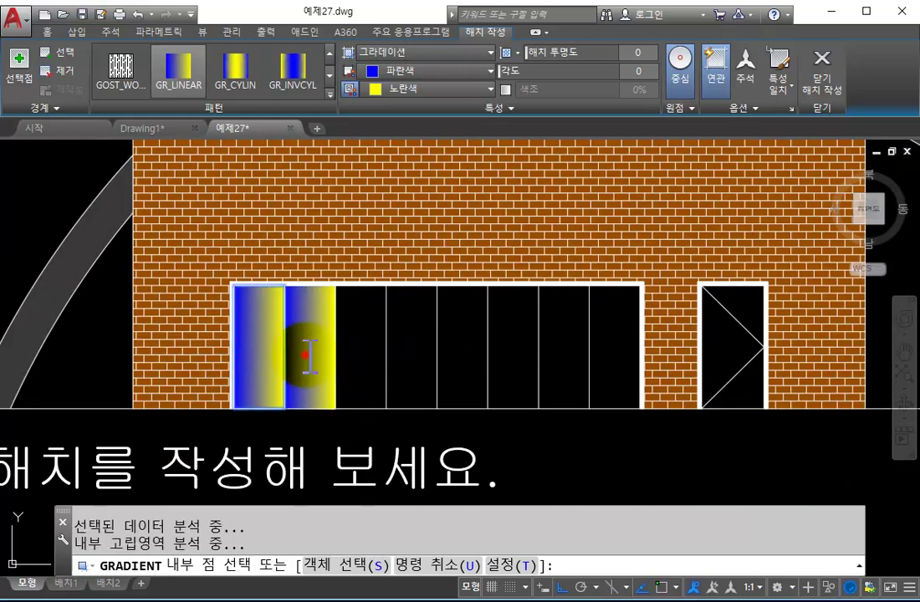
click(308, 353)
scroll(378, 353, up, 2)
click(374, 355)
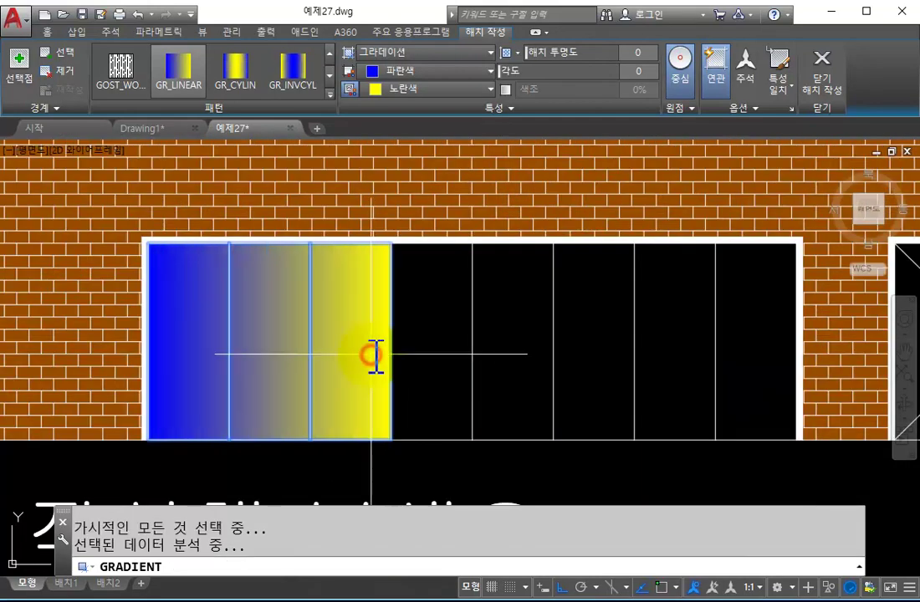
click(420, 349)
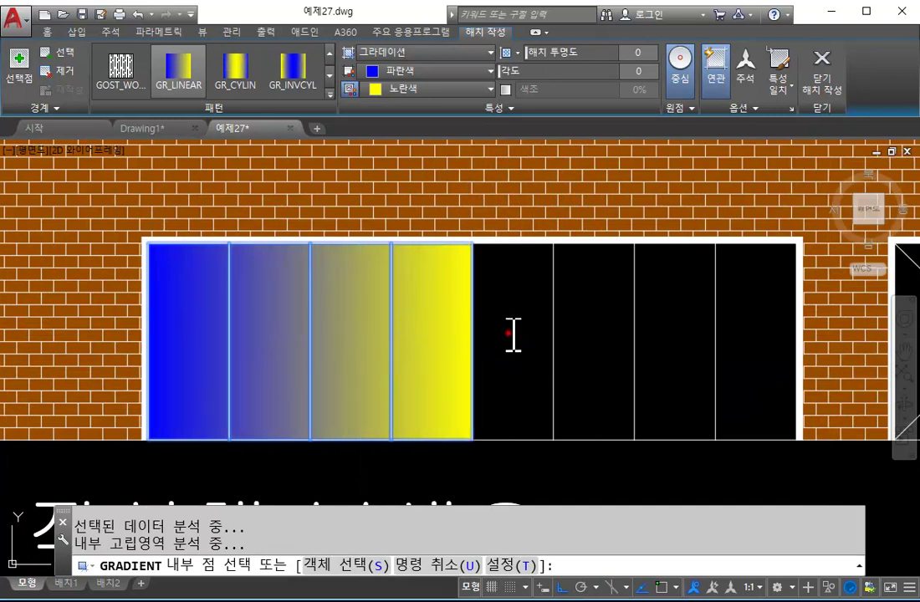
click(508, 331)
click(588, 316)
click(679, 308)
click(764, 300)
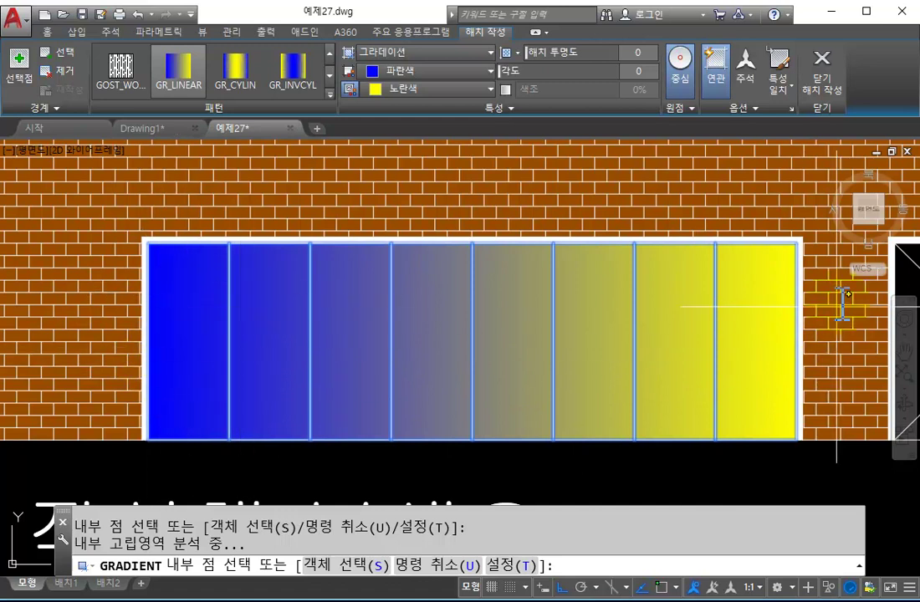
click(167, 376)
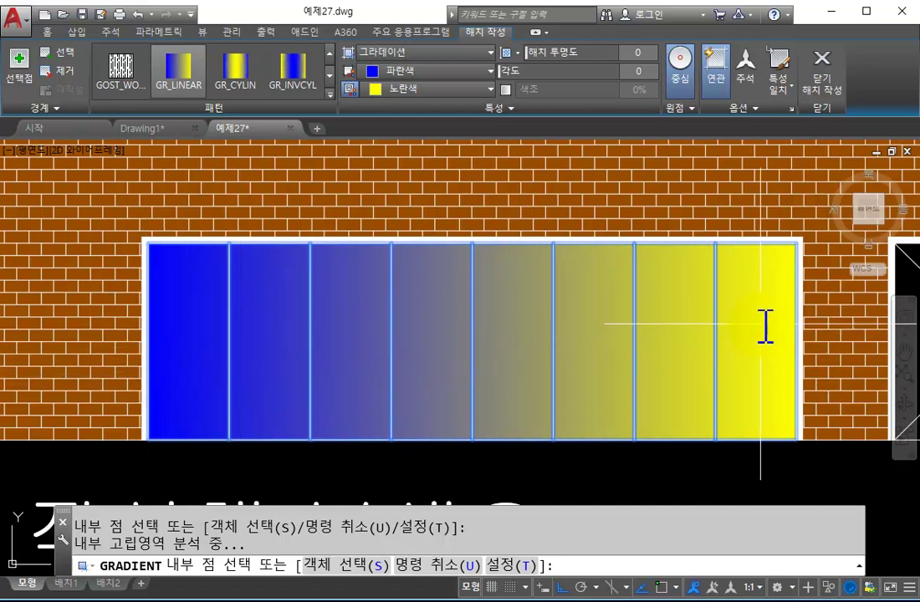
Compare the practice window's linear gradient preview with the gradient direction in the sample window.
scroll(730, 336, down, 1)
middle_drag(748, 335, 390, 333)
scroll(518, 329, down, 3)
middle_drag(643, 317, 415, 318)
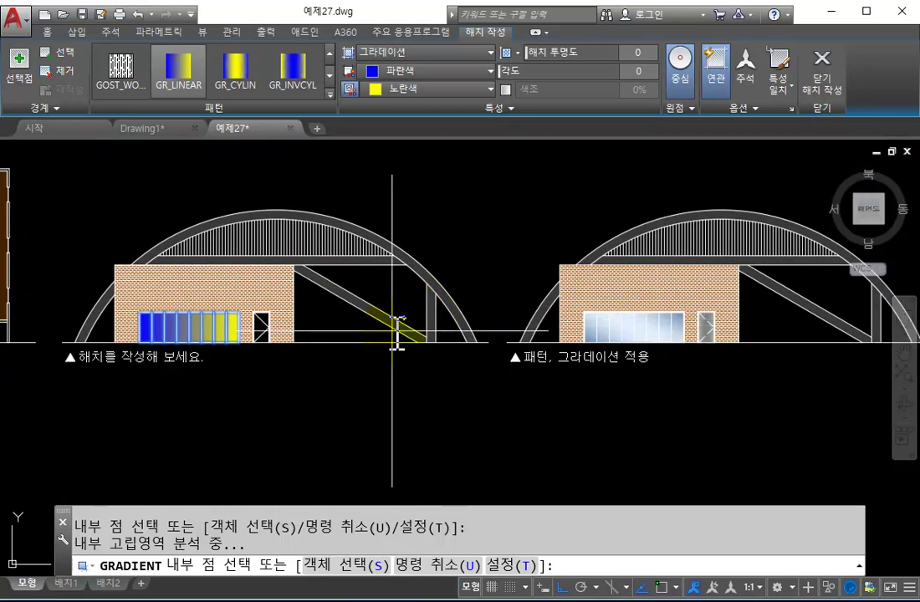
scroll(261, 365, up, 2)
mouse_move(261, 367)
middle_down()
mouse_move(466, 354)
mouse_move(198, 375)
middle_up()
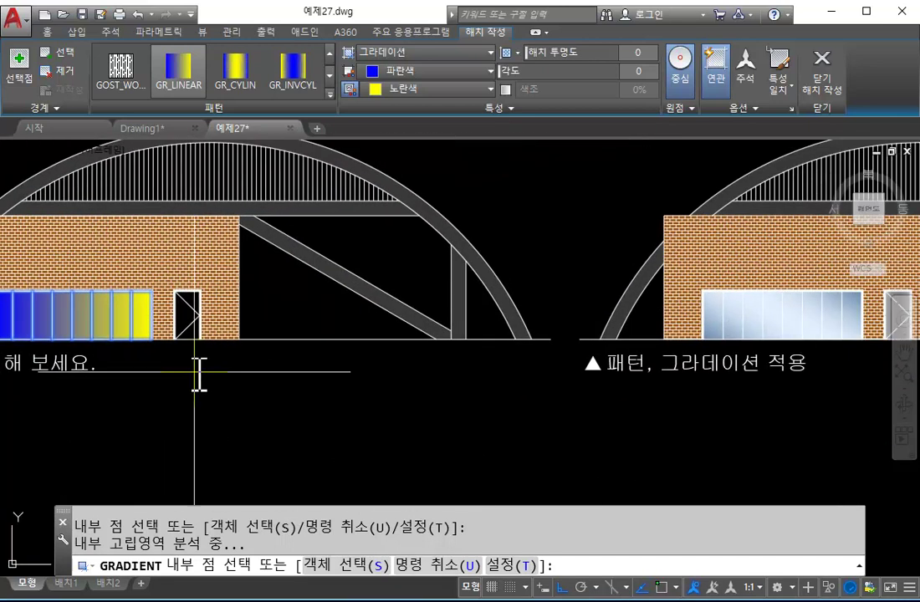
middle_drag(496, 376, 144, 421)
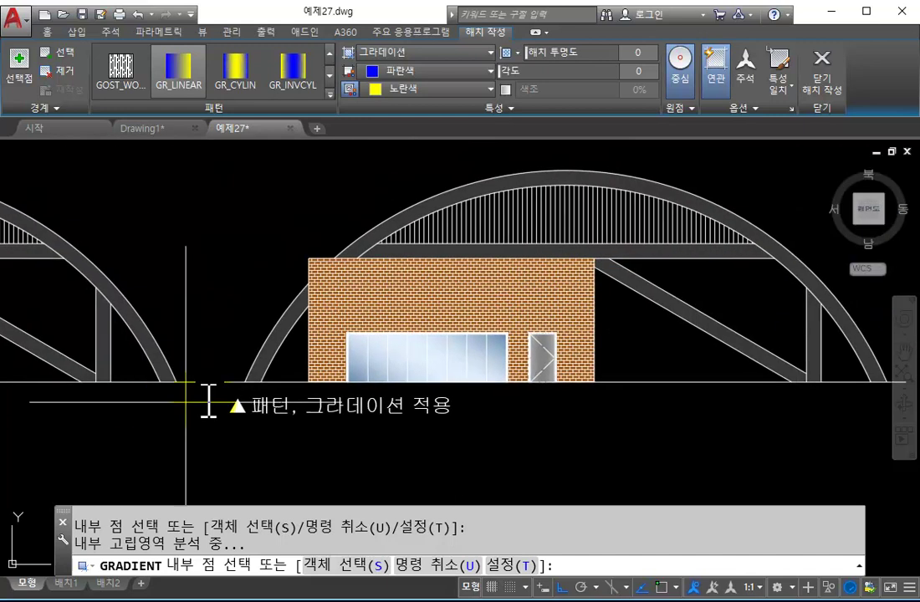
scroll(418, 377, up, 2)
scroll(458, 351, up, 2)
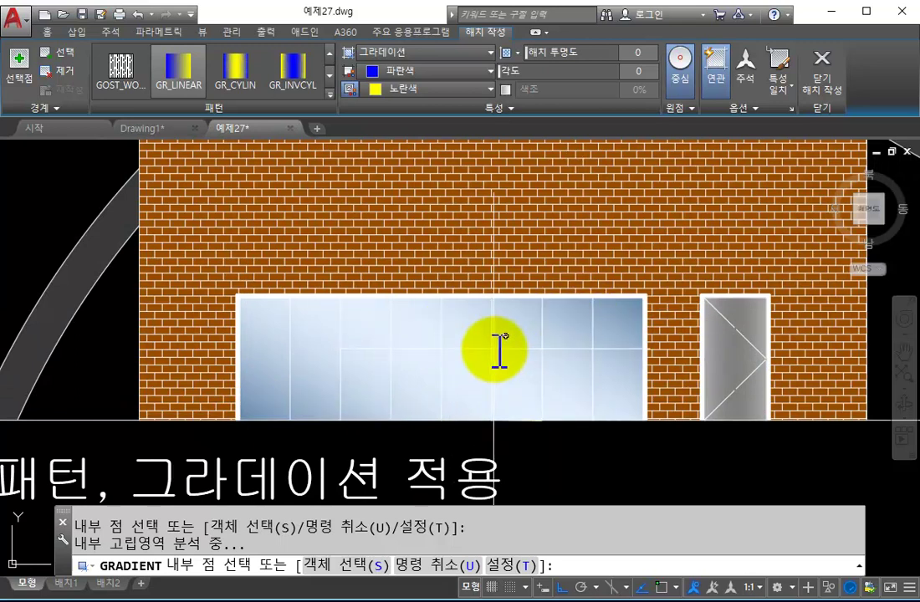
scroll(277, 380, down, 3)
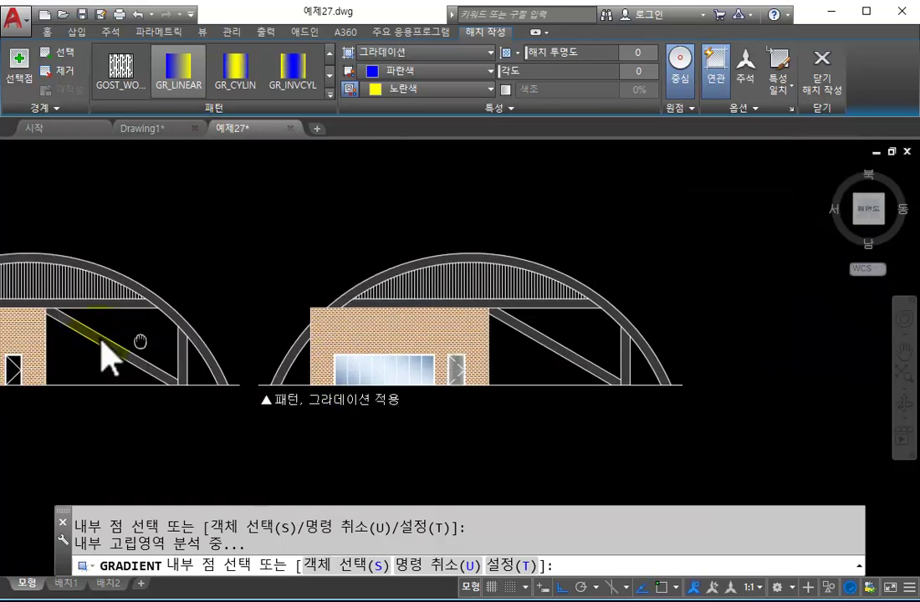
scroll(299, 360, up, 2)
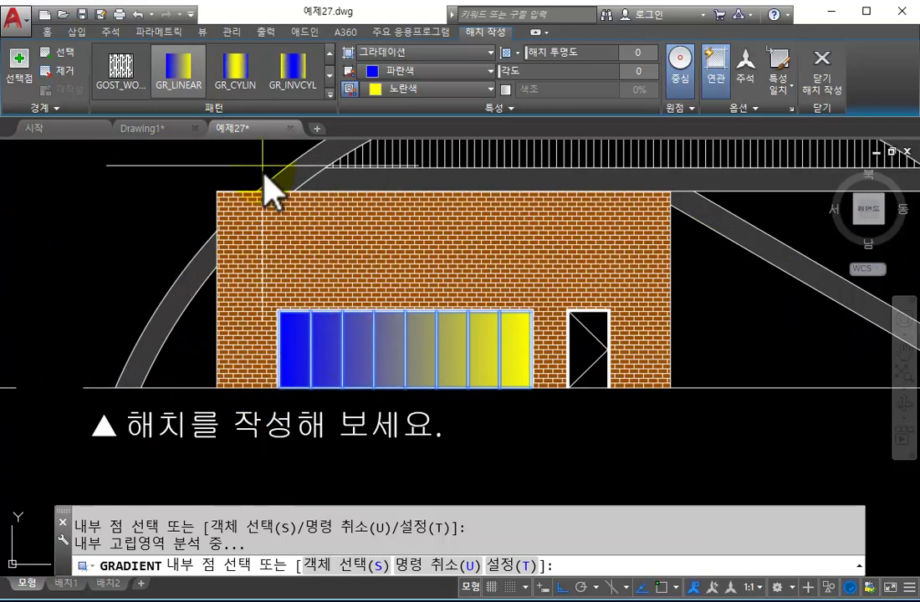
Change the practice window's gradient pattern to GR_CYLIN and finish the fill.
click(247, 78)
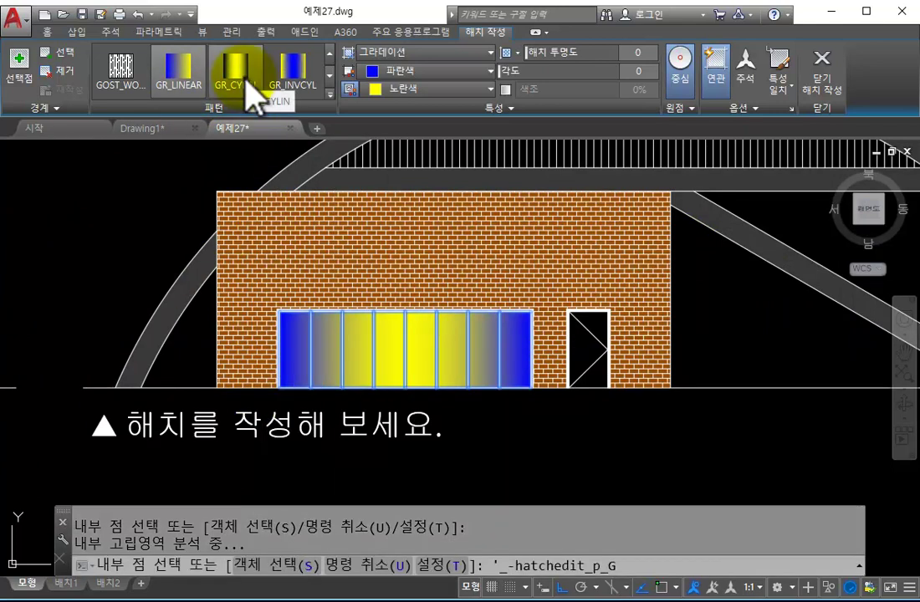
click(255, 71)
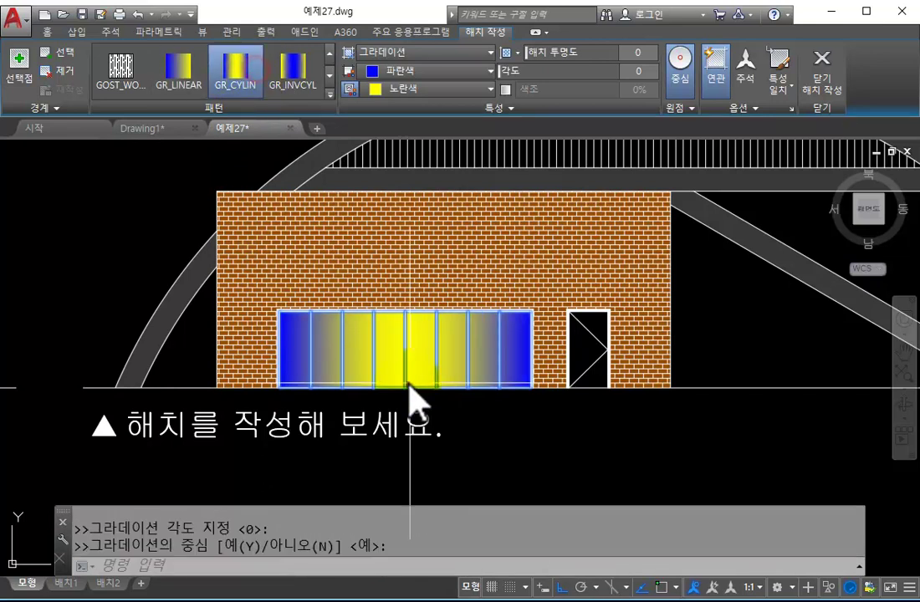
scroll(479, 374, down, 2)
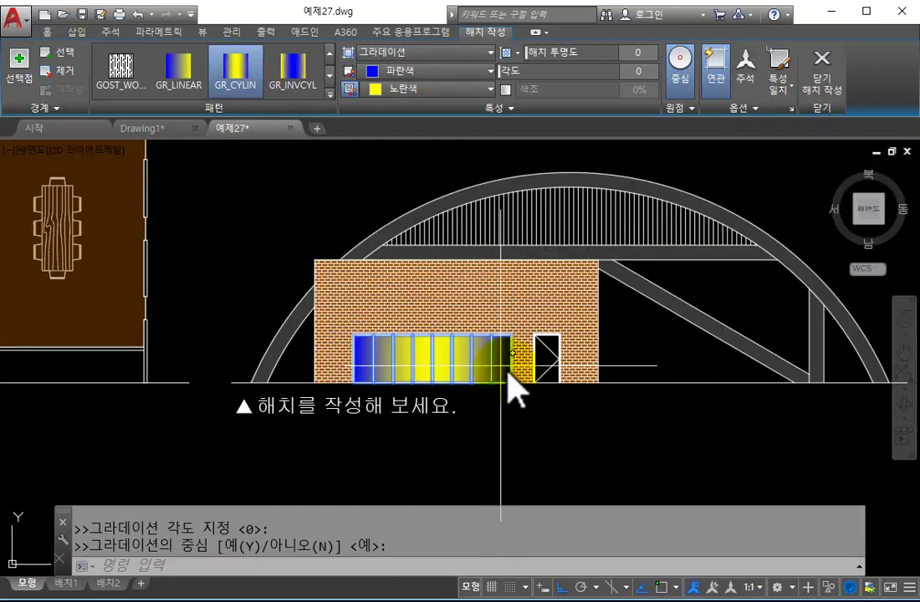
middle_drag(690, 328, 562, 326)
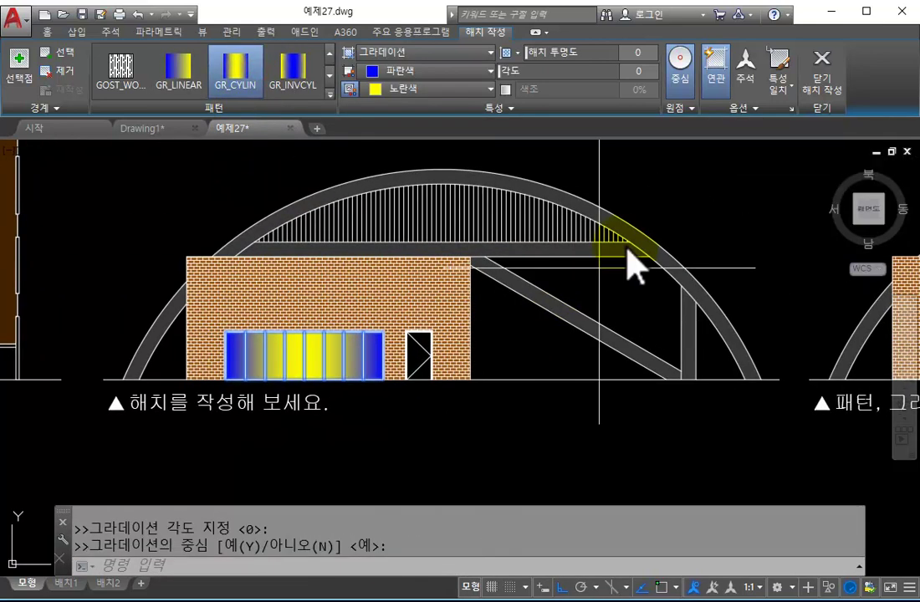
click(821, 79)
Inspect the sample window gradient's pattern, two colours and angle, and return to the practice window.
middle_drag(548, 407, 147, 441)
scroll(623, 373, up, 1)
scroll(629, 389, up, 2)
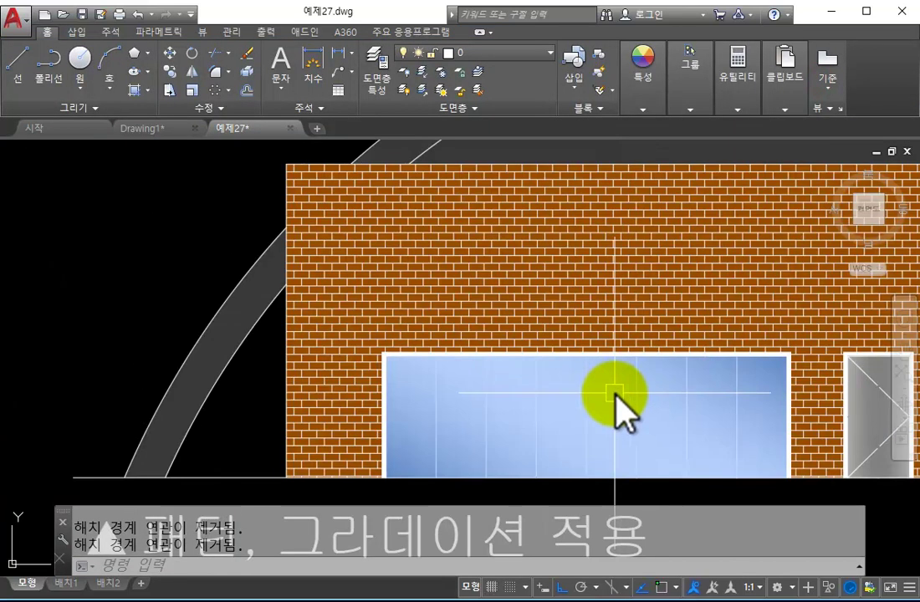
click(617, 398)
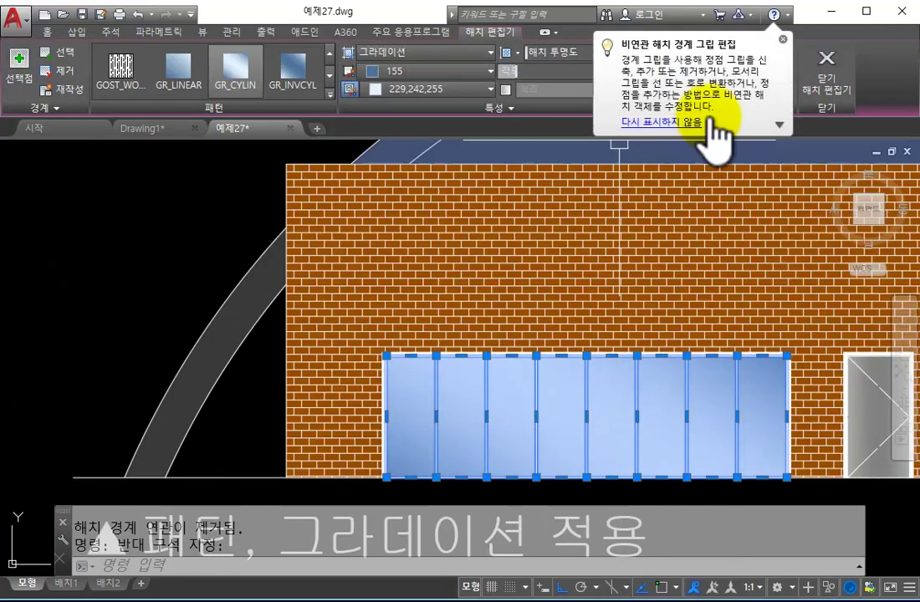
click(783, 39)
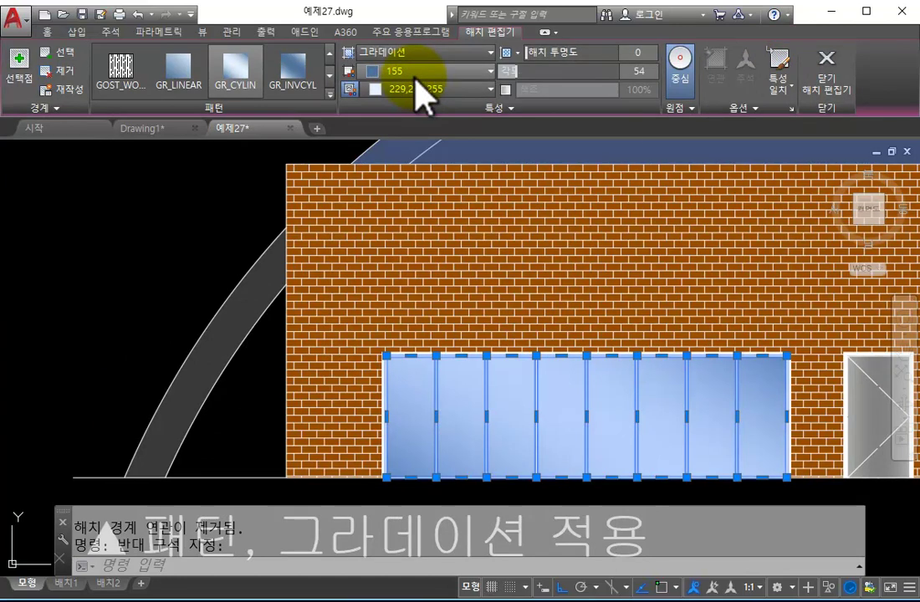
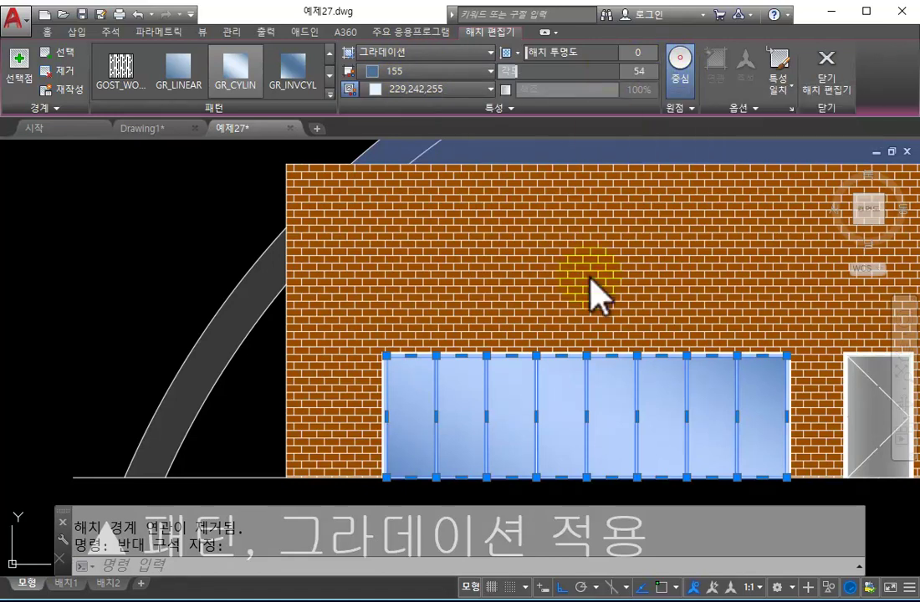
key(Escape)
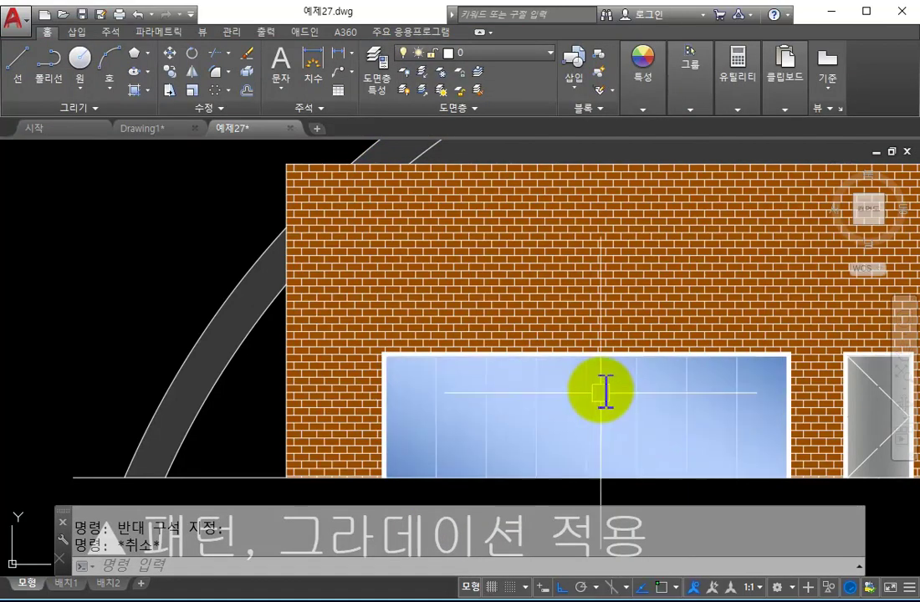
click(569, 398)
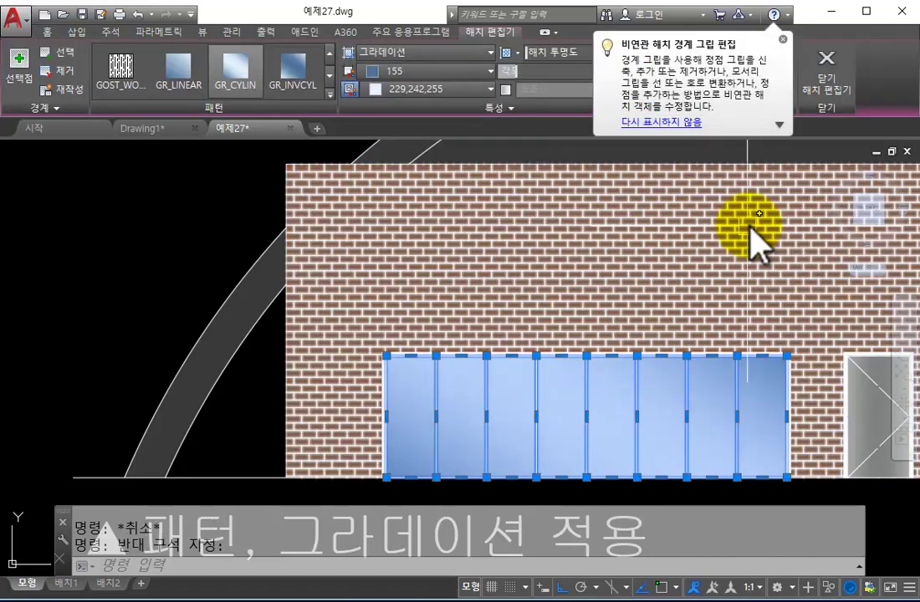
click(783, 39)
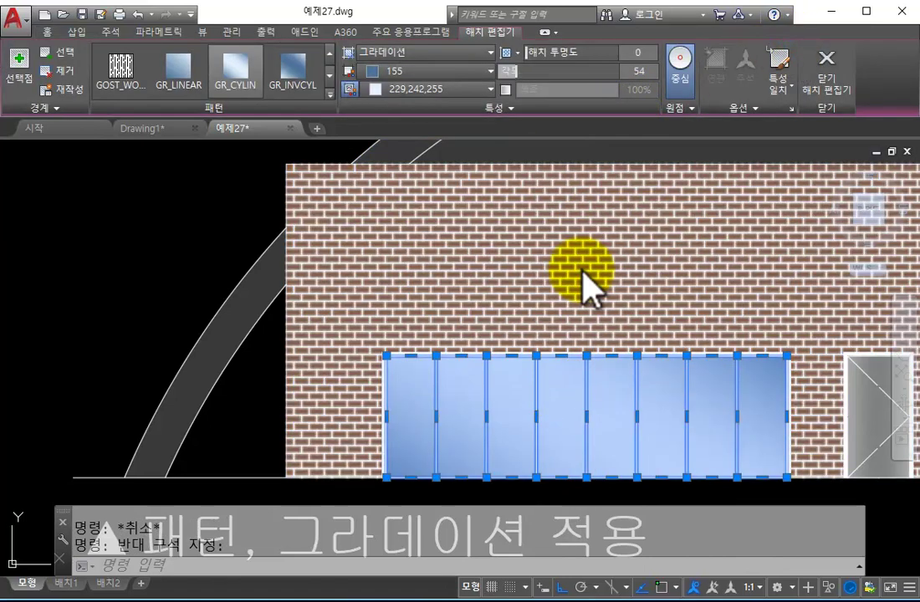
key(Escape)
scroll(523, 397, down, 9)
scroll(465, 426, up, 9)
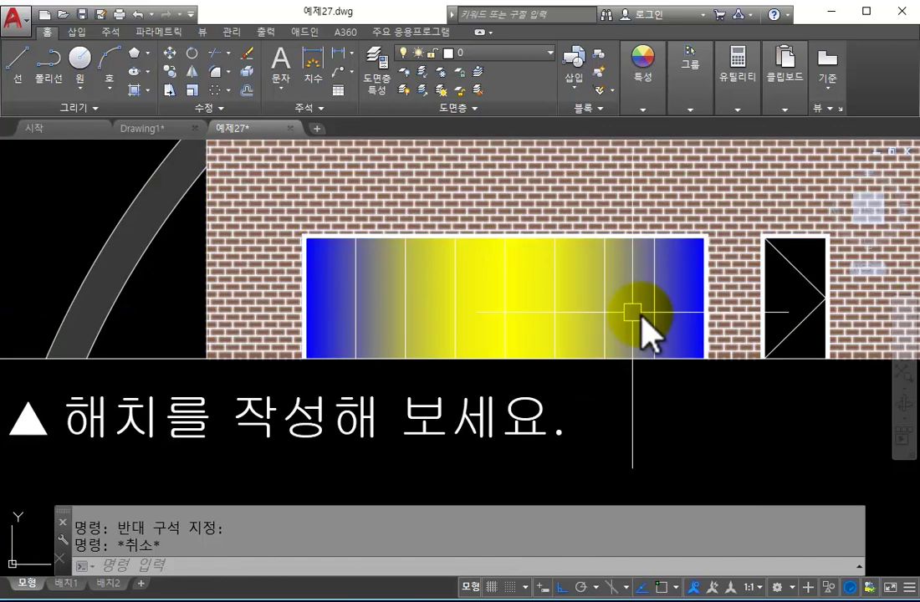
Set the angle of the practice window's gradient fill to 54.
click(532, 310)
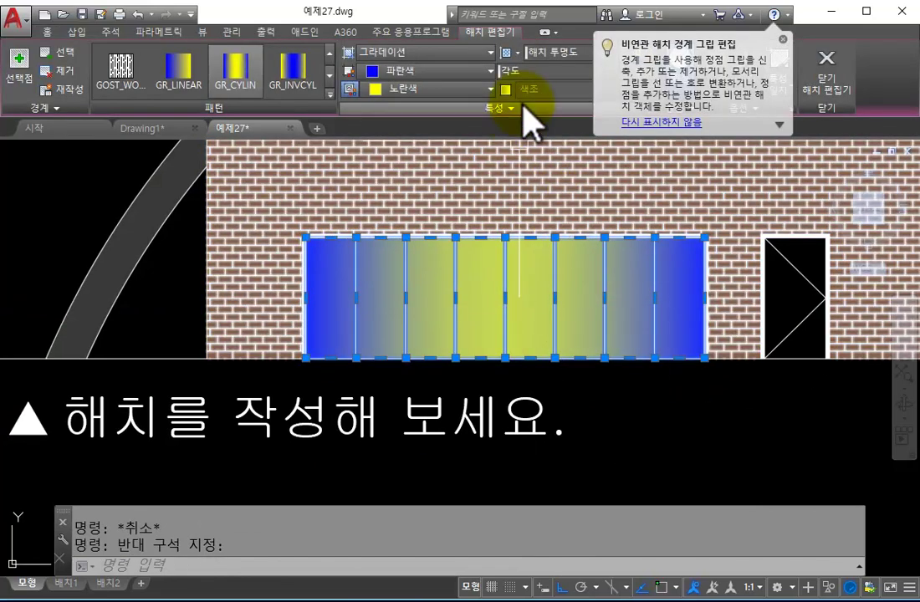
click(783, 39)
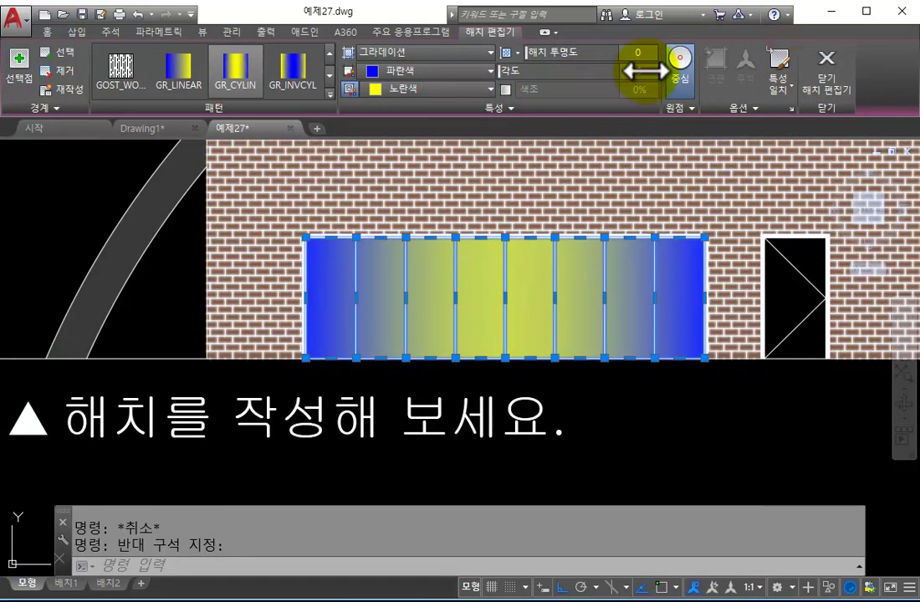
key(Return)
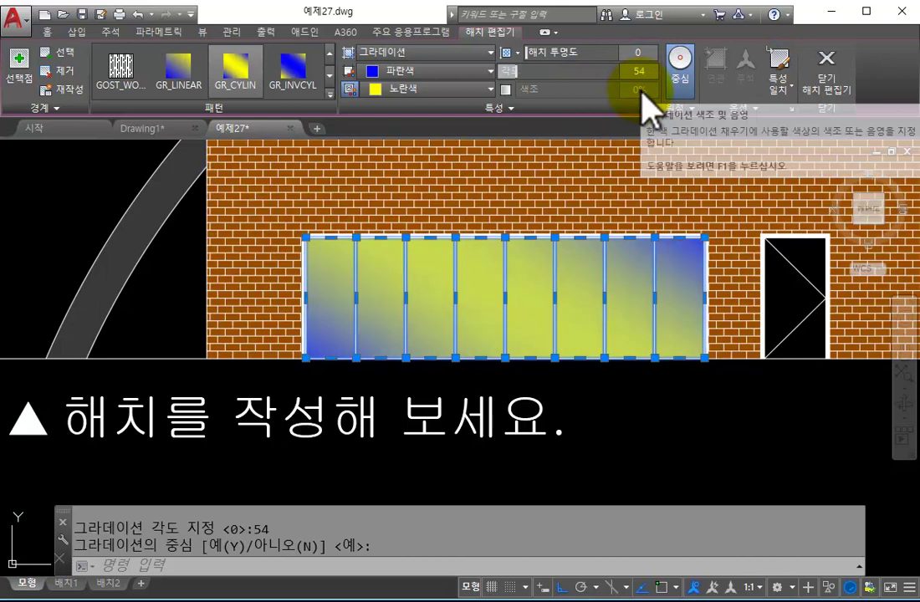
Set the first colour of the practice window's gradient to colour index 154.
click(447, 70)
click(447, 71)
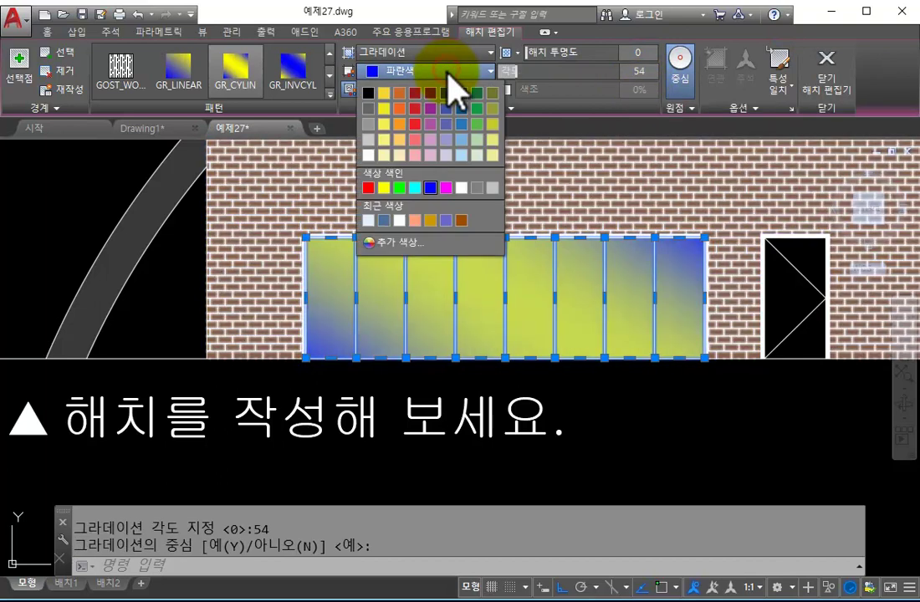
click(388, 243)
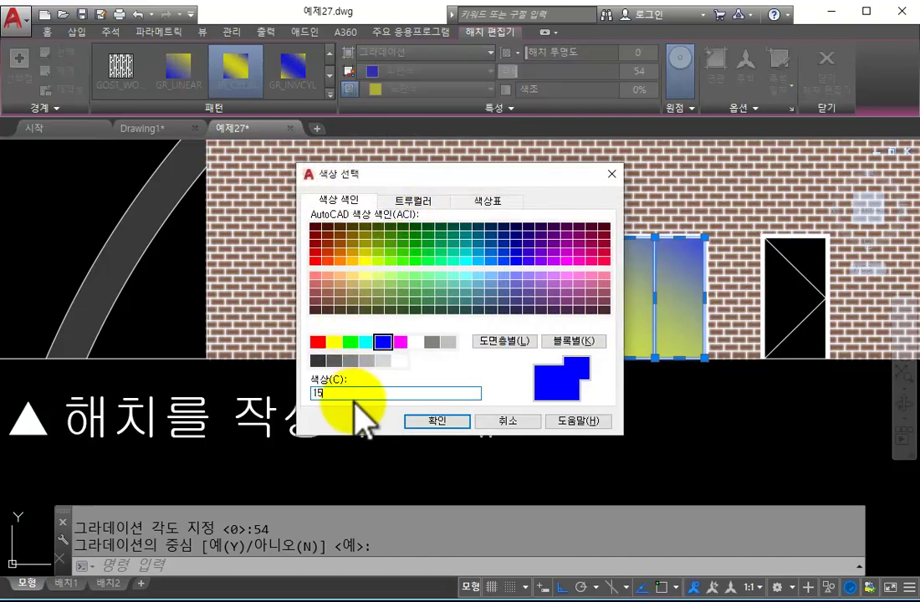
click(431, 421)
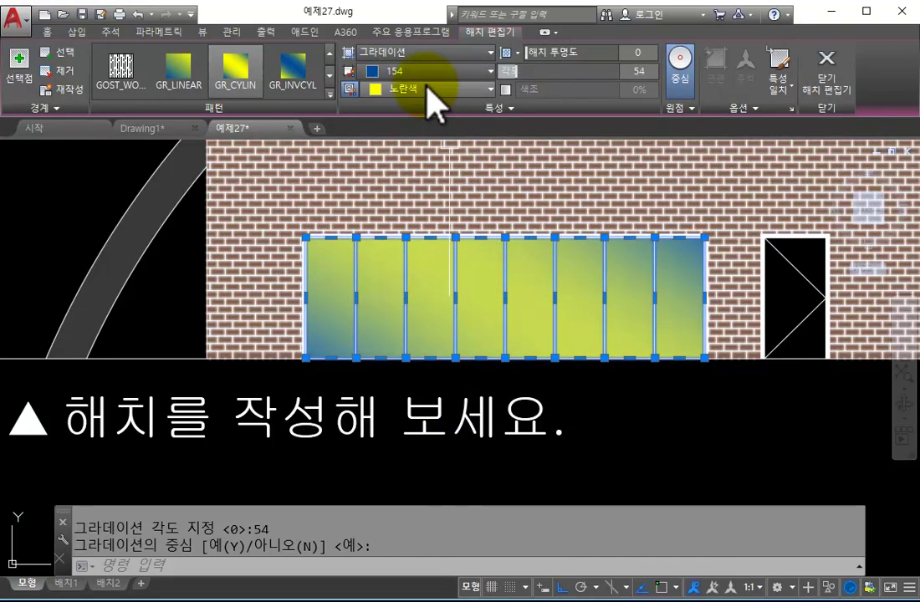
Inspect the sample elevation's window gradient to check the two colours it uses.
scroll(559, 277, down, 5)
mouse_move(737, 276)
middle_down()
mouse_move(226, 365)
mouse_move(366, 354)
mouse_move(581, 312)
mouse_move(655, 330)
middle_up()
key(Escape)
middle_drag(879, 322, 469, 351)
scroll(493, 348, up, 5)
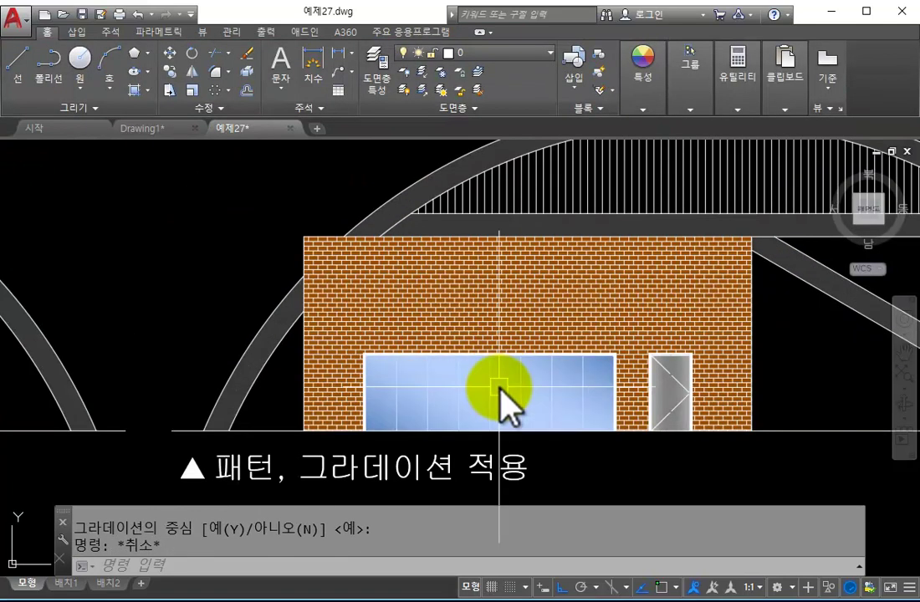
click(501, 385)
key(Escape)
scroll(502, 380, down, 1)
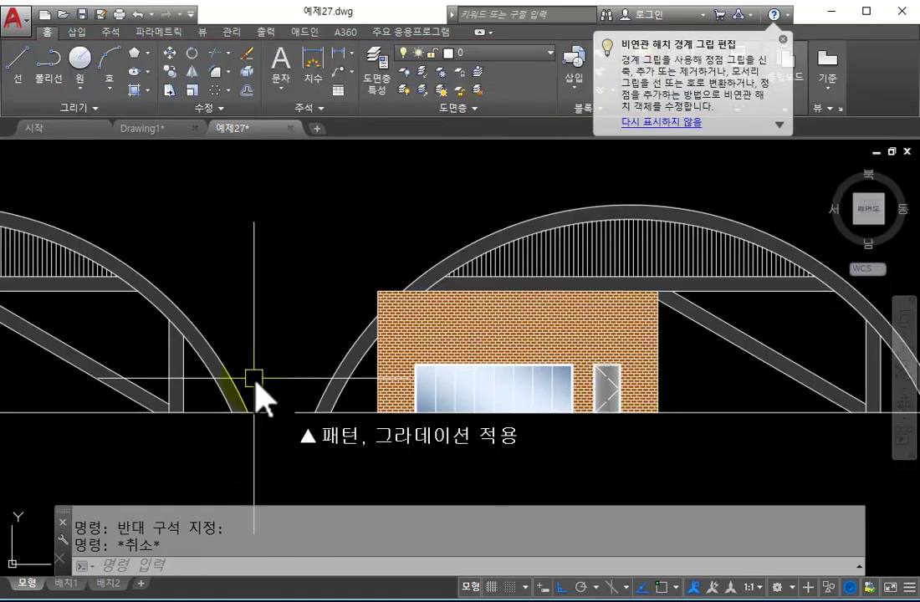
Set the practice window gradient's first colour to index 155 and its second colour to white 255,255,255.
middle_drag(129, 366, 542, 311)
scroll(356, 319, up, 1)
middle_drag(356, 319, 755, 279)
click(552, 307)
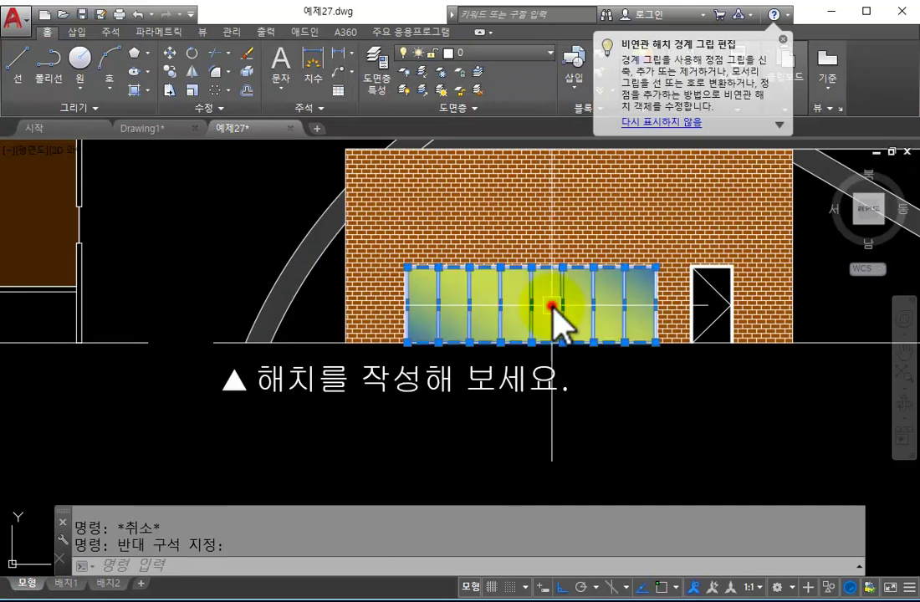
click(430, 76)
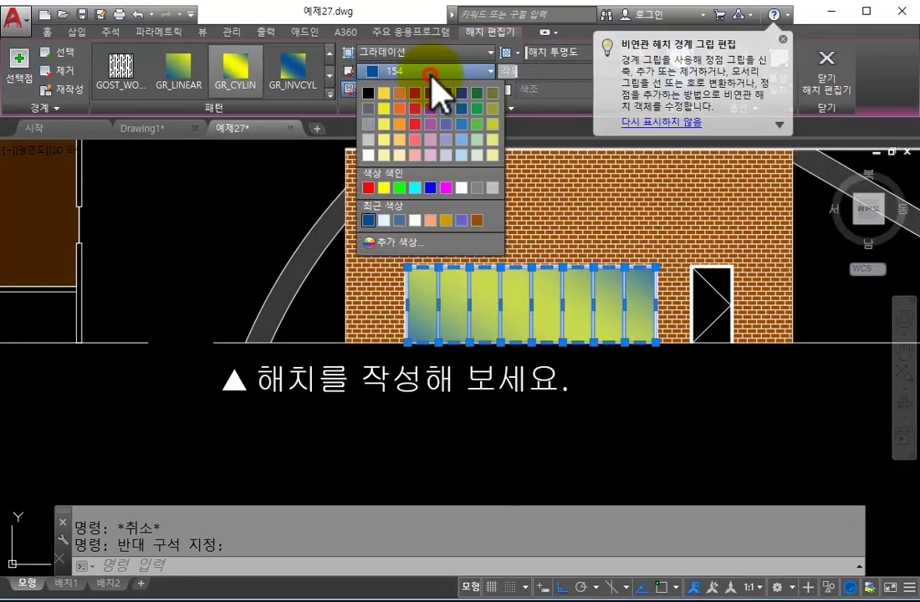
click(416, 242)
text(5)
click(434, 422)
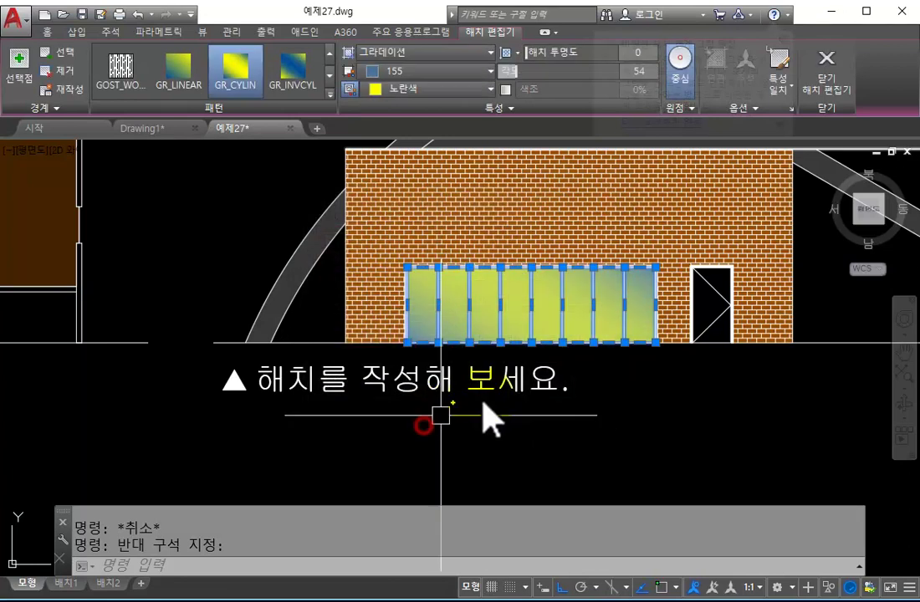
click(407, 89)
click(372, 175)
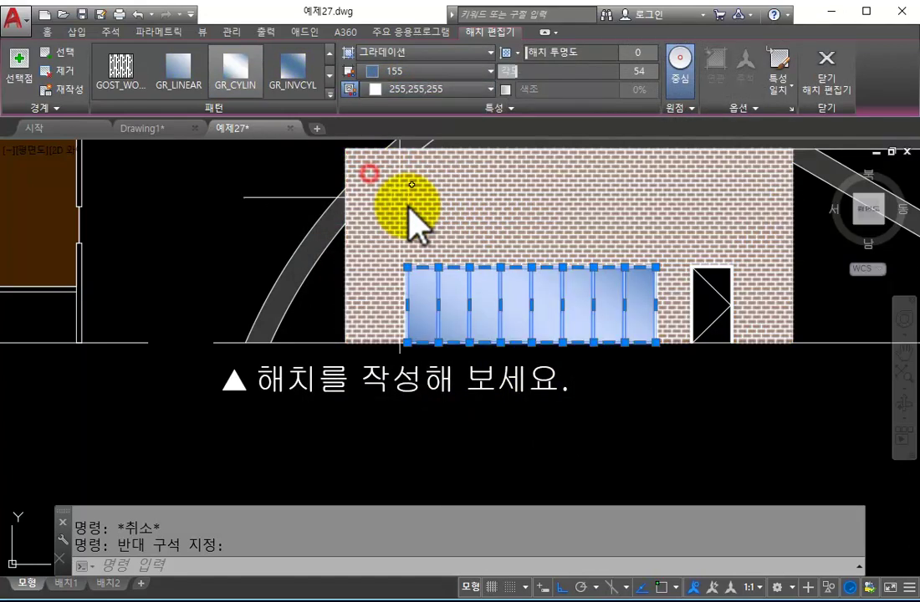
key(Escape)
Compare the practice window's gradient fill with the sample elevation's window.
scroll(255, 402, down, 5)
scroll(466, 364, up, 2)
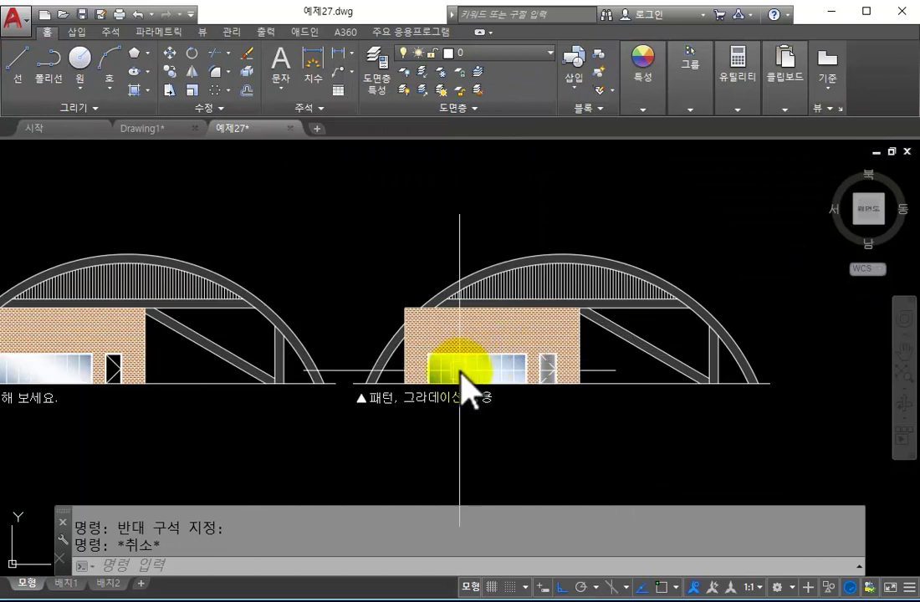
scroll(269, 415, up, 2)
middle_drag(26, 381, 427, 381)
middle_drag(346, 388, 518, 411)
scroll(465, 401, up, 4)
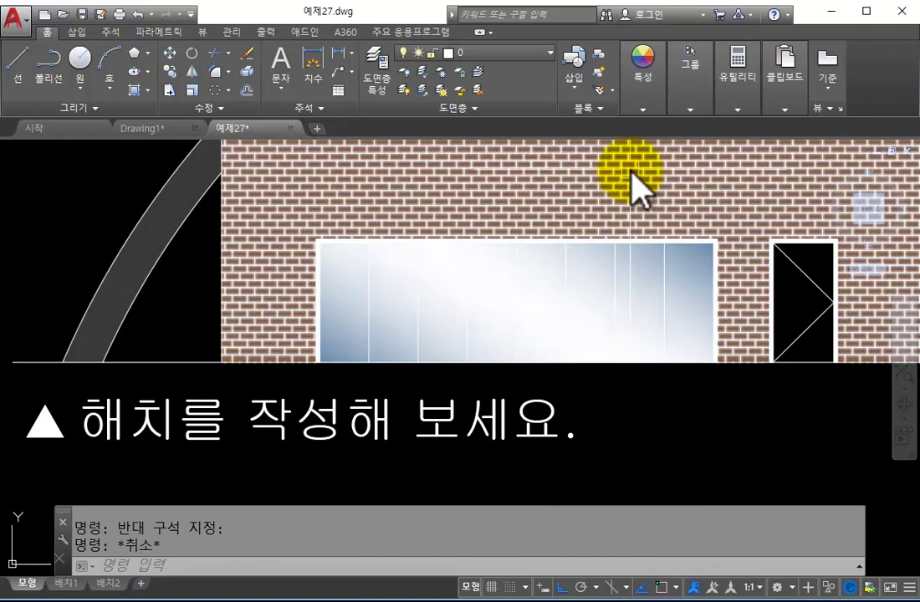
Inspect the sample door's gradient pattern, two colours and angle.
scroll(623, 364, down, 2)
scroll(623, 364, down, 5)
scroll(493, 353, up, 6)
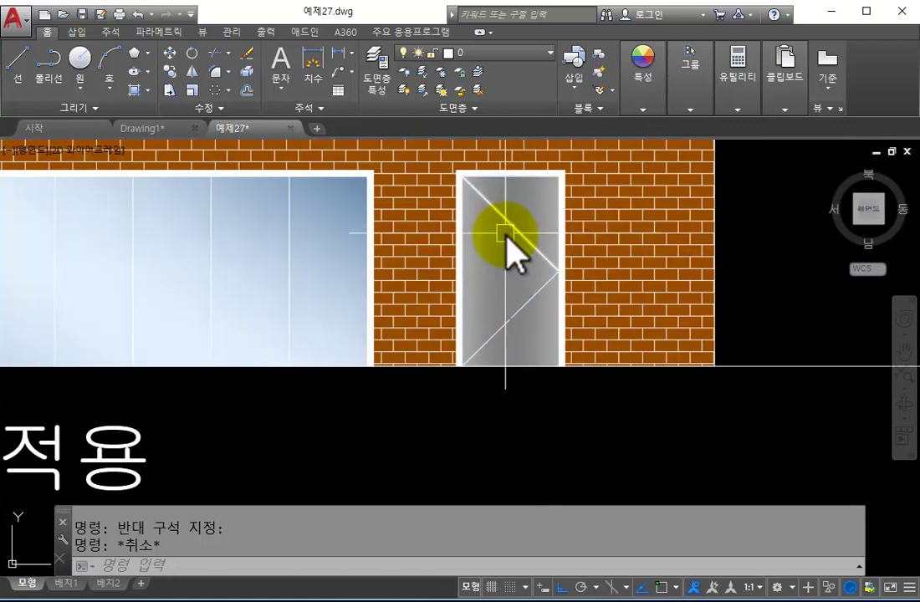
click(500, 266)
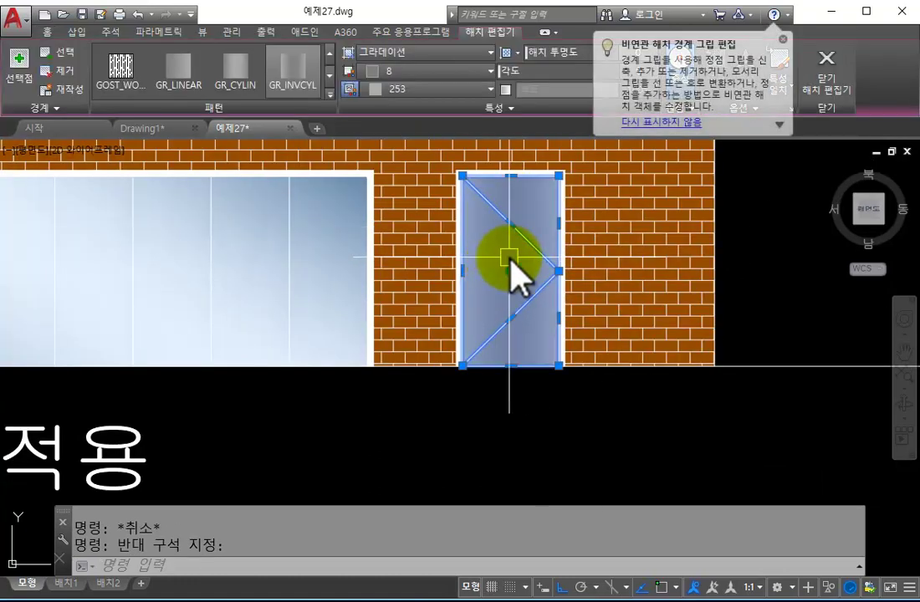
click(784, 39)
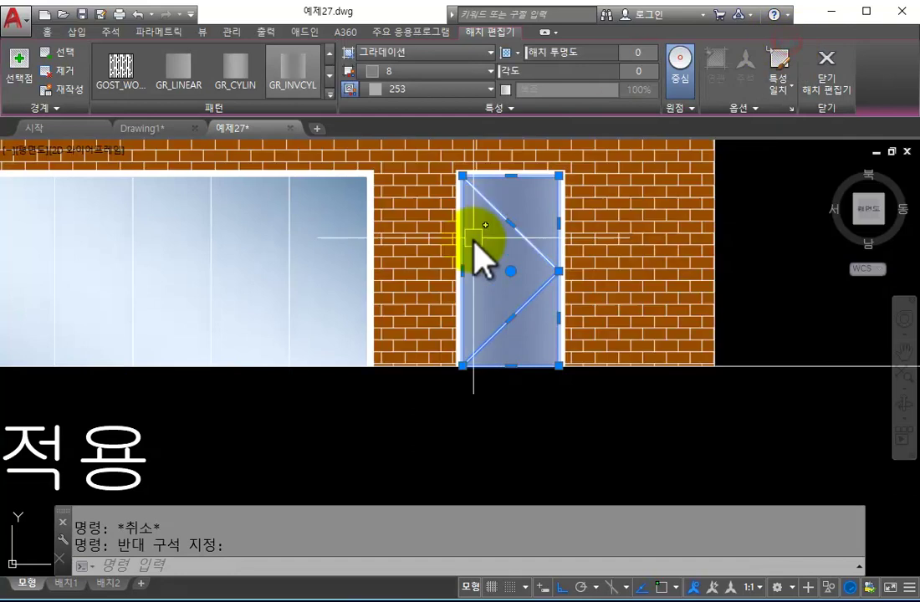
click(289, 94)
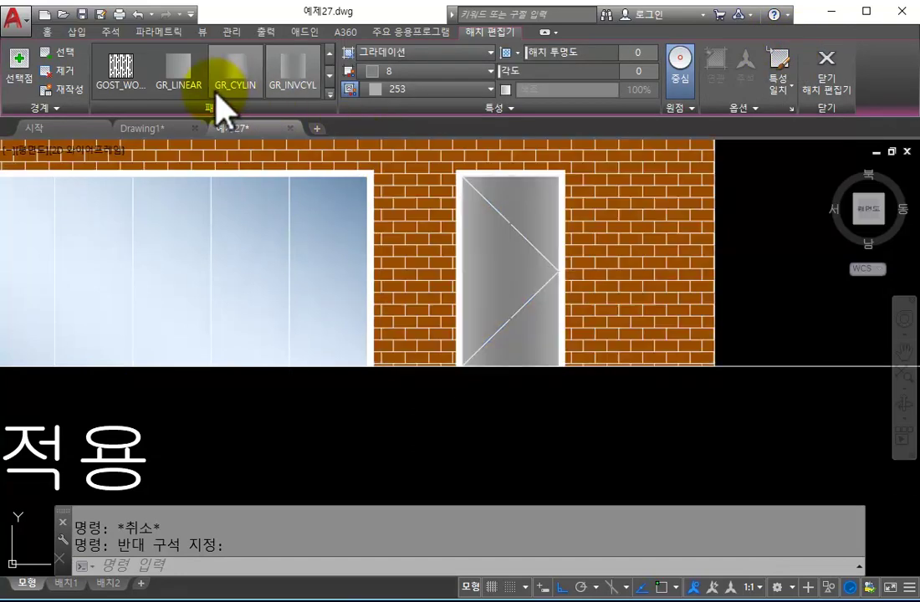
click(311, 106)
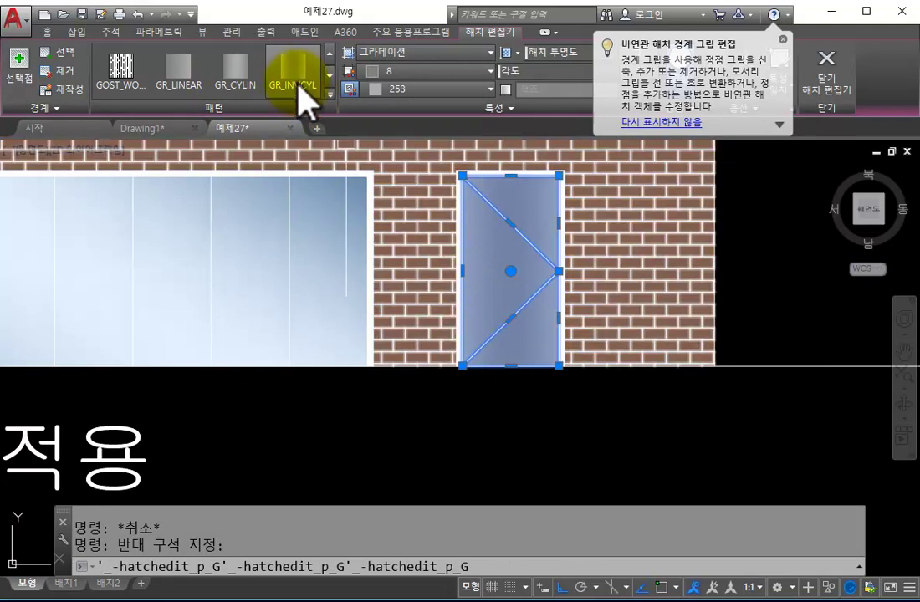
click(297, 87)
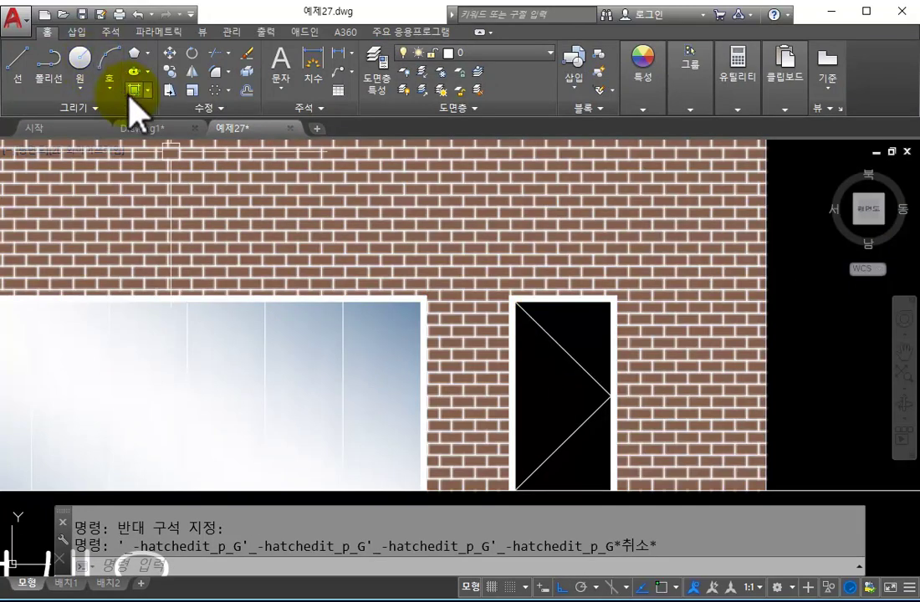
Fill the three areas of the practice door with a GR_INVCYL gradient in colours 8 and 253 at angle 0.
click(134, 90)
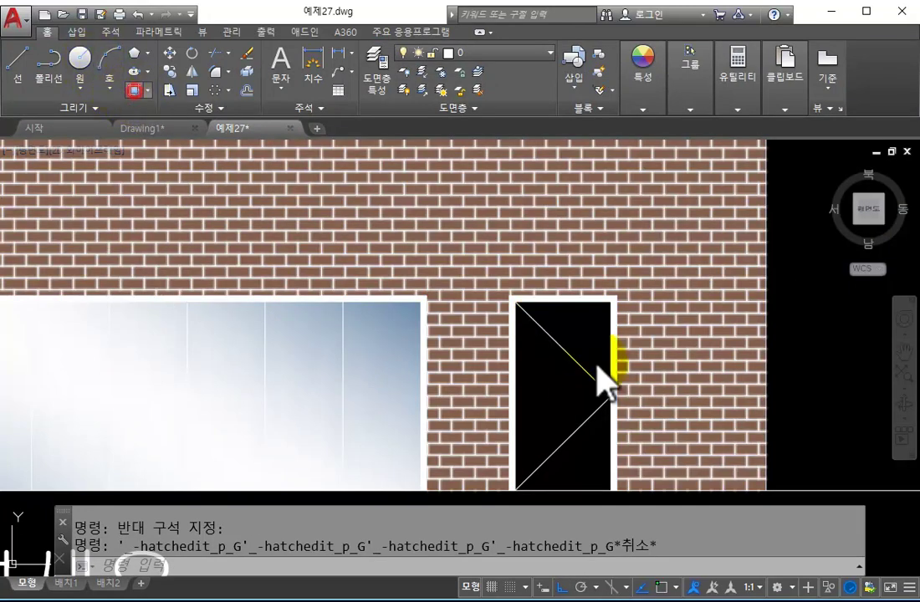
click(578, 334)
click(553, 389)
click(583, 456)
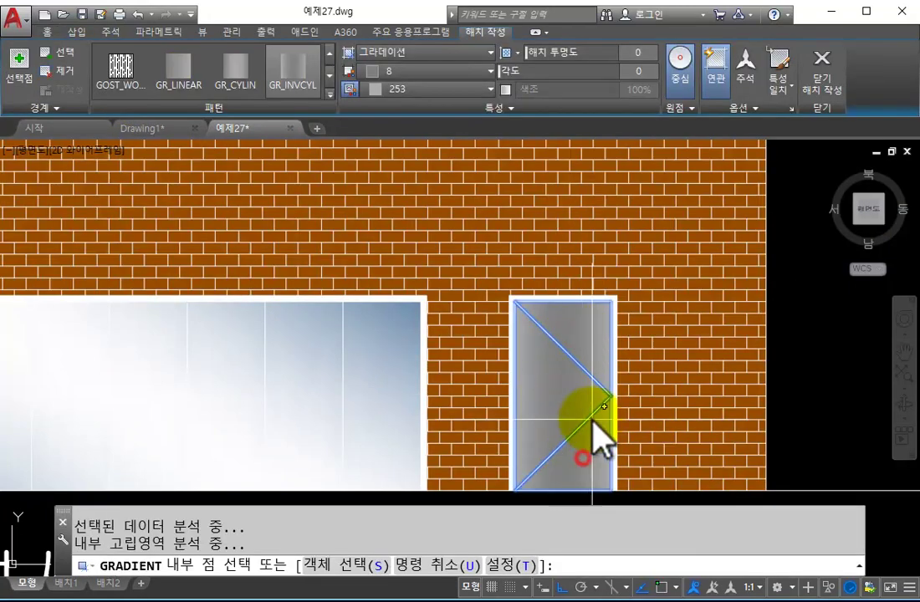
click(305, 80)
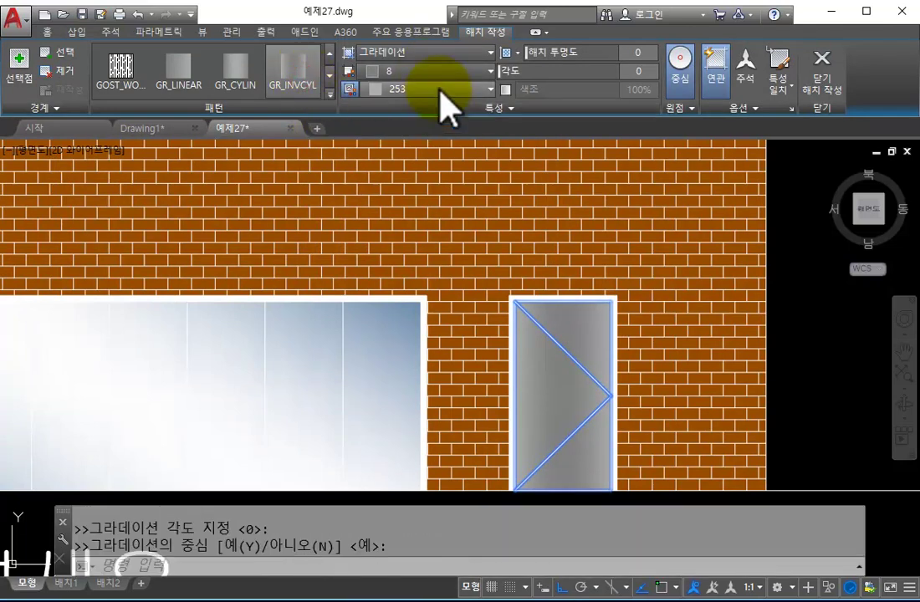
click(824, 81)
Compare the practice elevation with the sample elevation and review all the office plans and elevations in the drawing.
scroll(605, 454, down, 4)
middle_drag(635, 452, 512, 401)
scroll(511, 401, up, 2)
scroll(511, 400, down, 1)
middle_drag(717, 360, 306, 334)
scroll(480, 367, up, 2)
scroll(757, 387, down, 5)
scroll(216, 390, up, 5)
scroll(379, 326, up, 2)
scroll(422, 304, down, 6)
click(334, 349)
scroll(519, 263, down, 5)
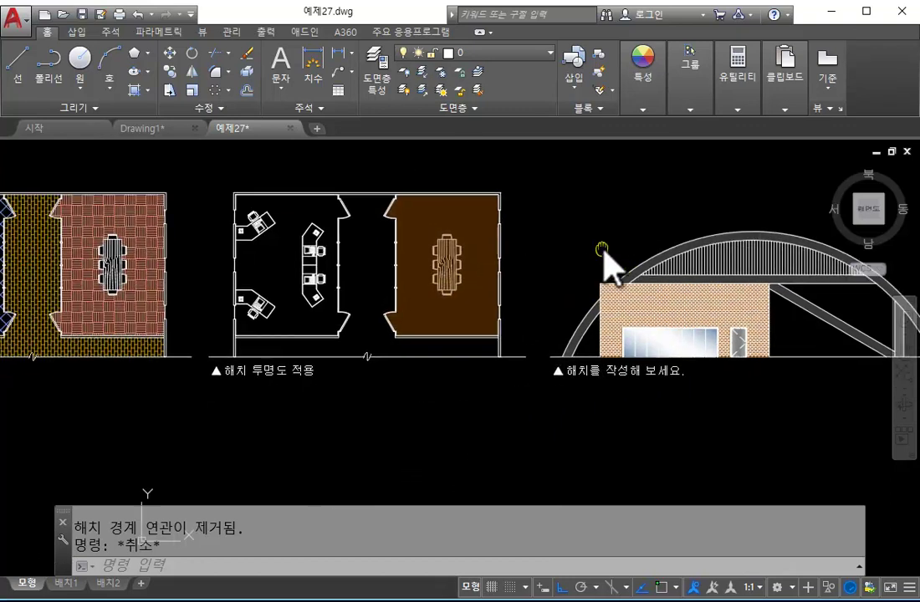
mouse_move(644, 274)
middle_down()
mouse_move(538, 394)
mouse_move(557, 393)
middle_up()
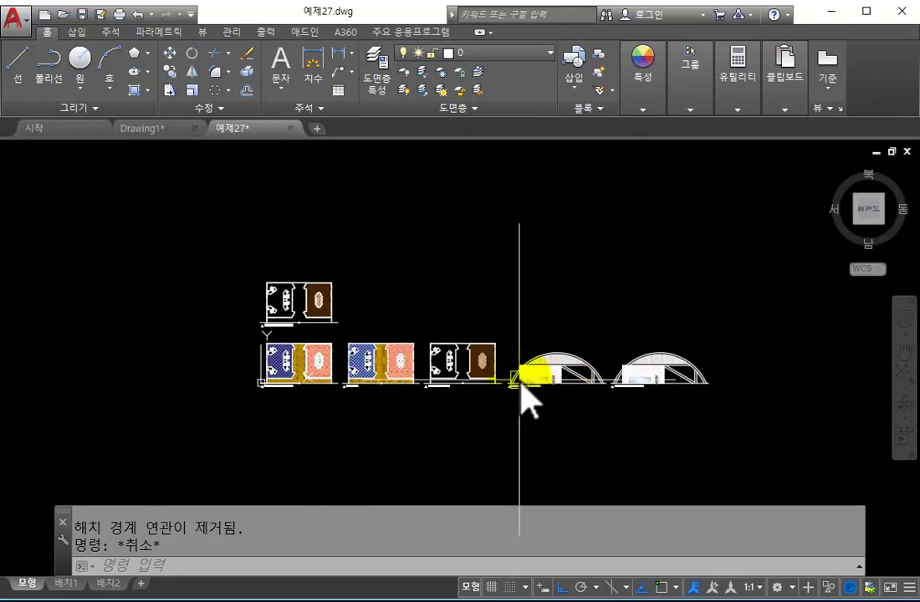
scroll(557, 393, up, 2)
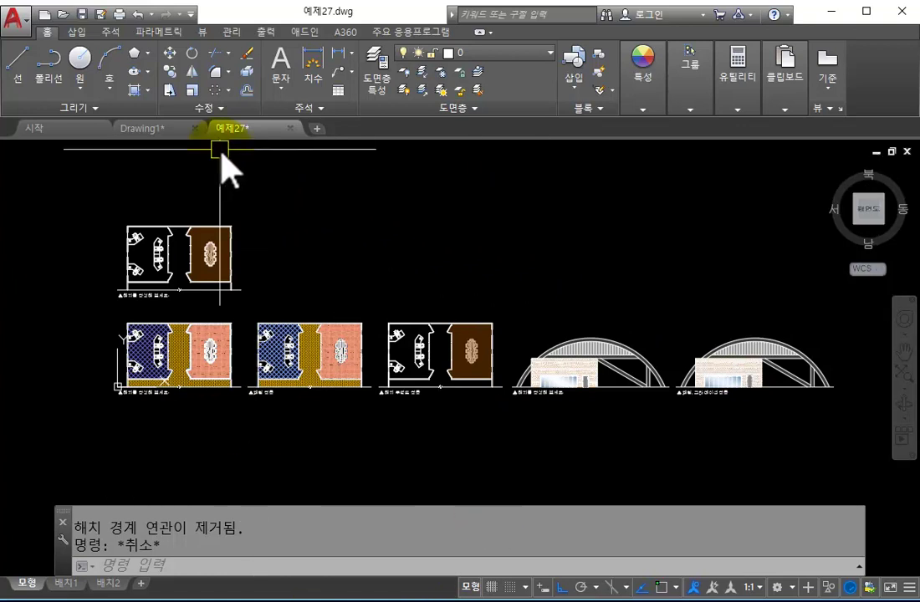
Show the available hatch, gradient and boundary commands and close the list without starting one.
click(148, 89)
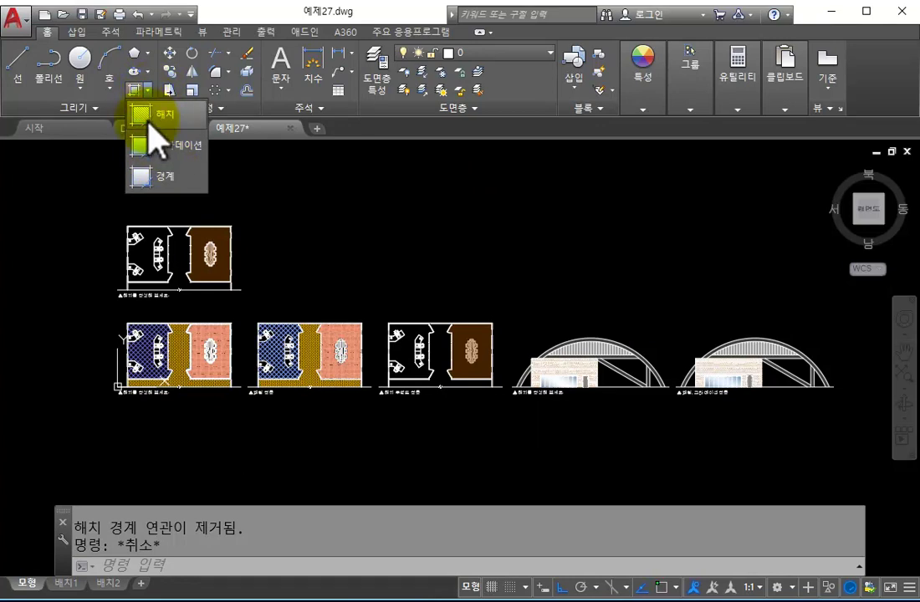
click(163, 188)
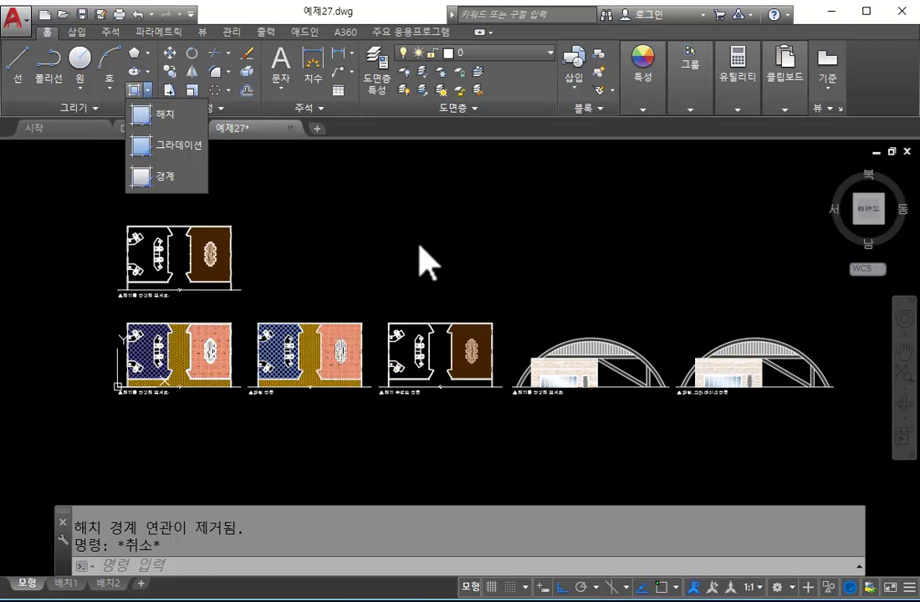
click(300, 203)
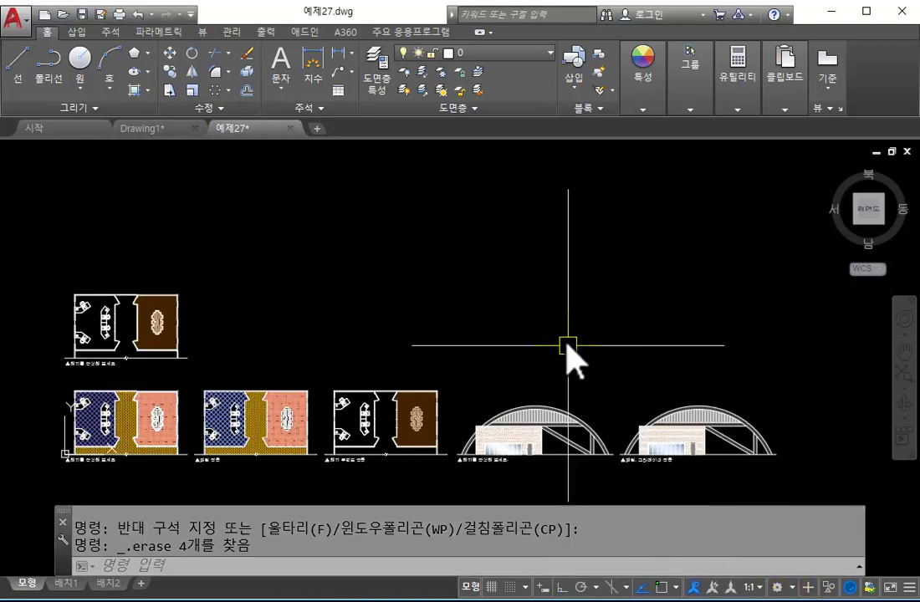
click(530, 290)
click(437, 260)
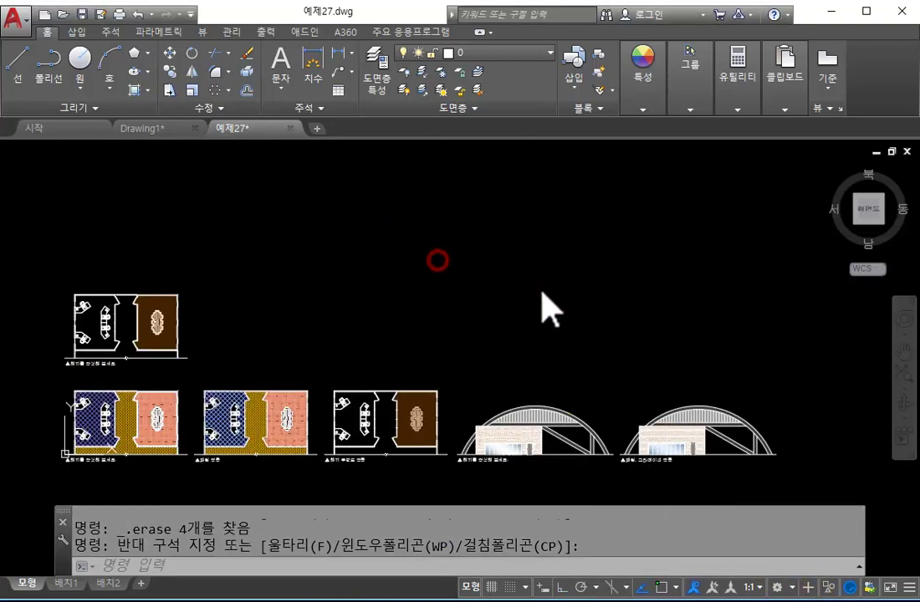
key(Escape)
Draw three connected line segments in the empty area above the elevations, leaving the outline open between its first and last points.
text(l)
key(Return)
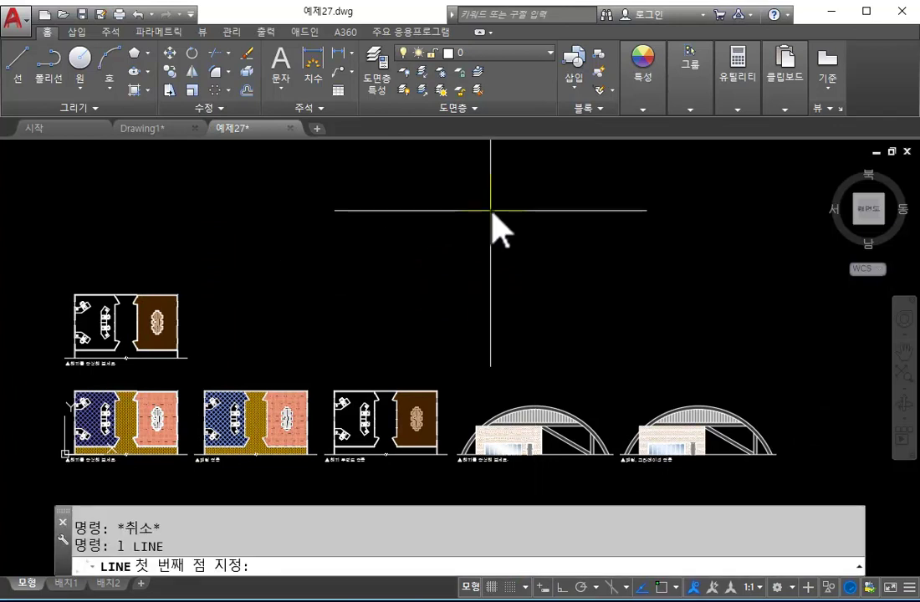
click(490, 202)
click(309, 326)
click(513, 337)
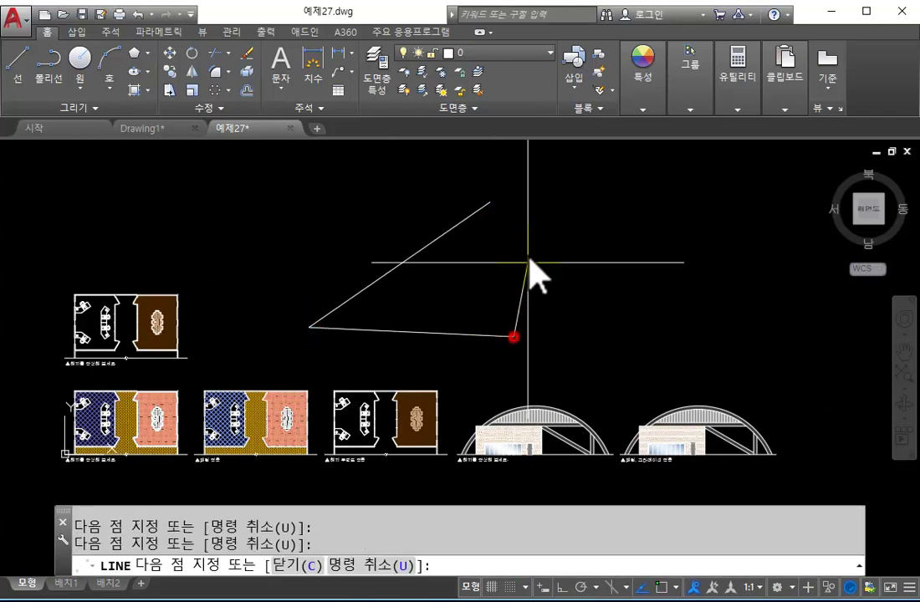
click(522, 234)
scroll(511, 220, up, 6)
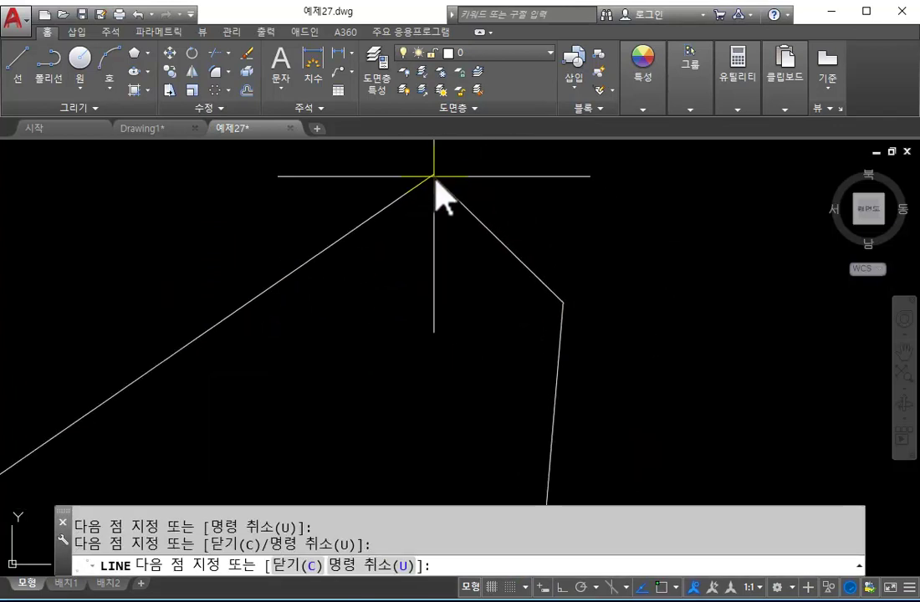
key(Escape)
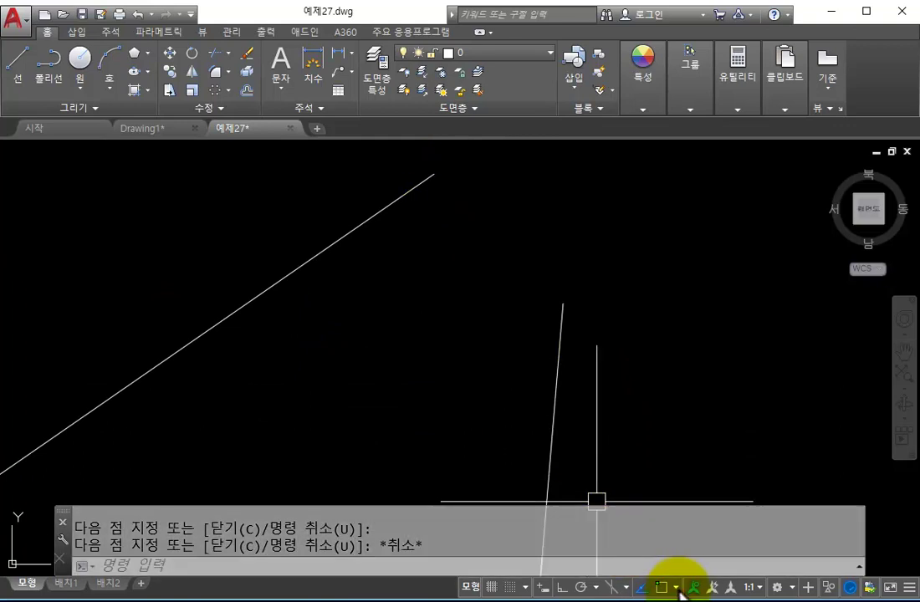
Enable all object snap modes in the drafting settings.
click(677, 588)
click(695, 566)
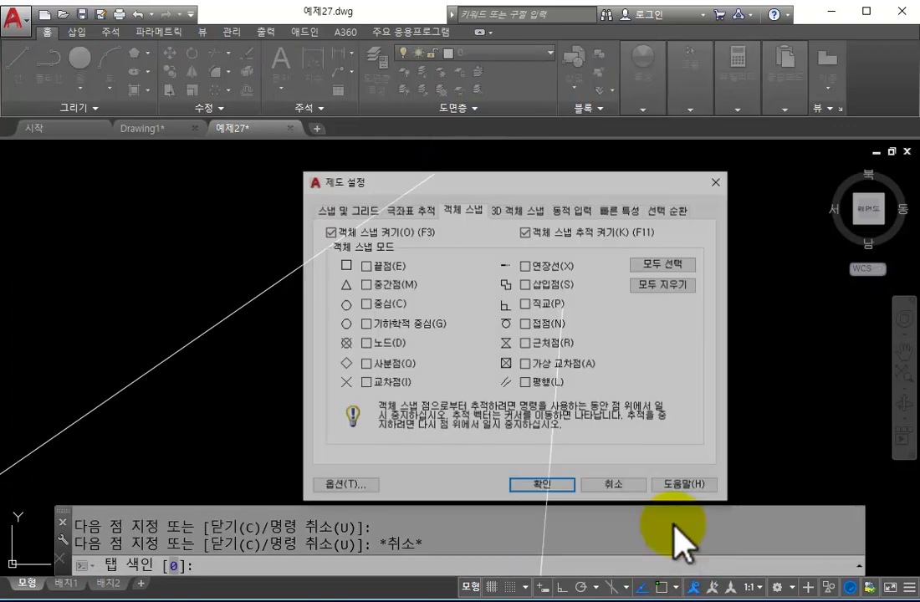
click(648, 264)
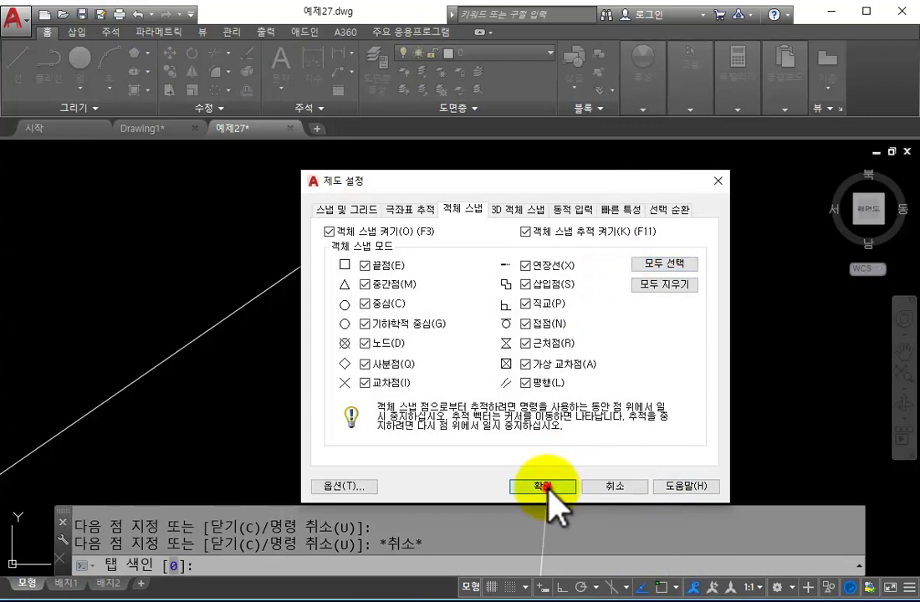
click(548, 487)
Stretch the upper endpoint of the near-vertical line to the upper end of the sloping line, closing the triangle.
scroll(477, 376, down, 3)
click(470, 391)
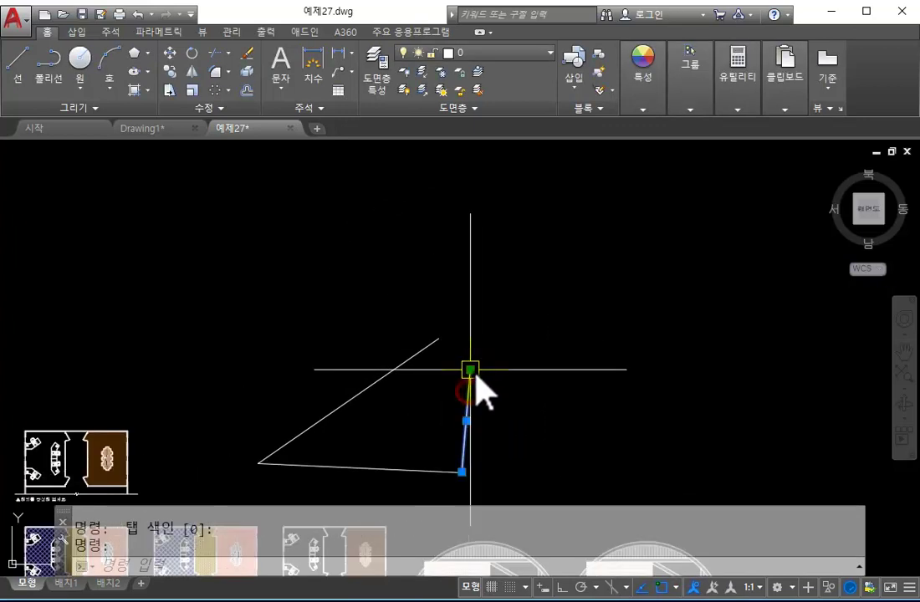
click(468, 369)
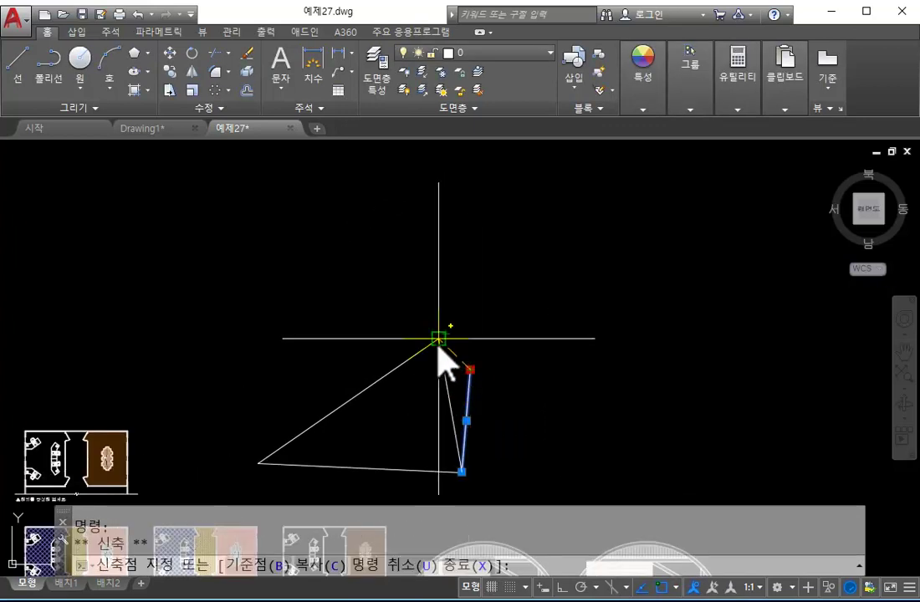
click(439, 339)
key(Escape)
scroll(445, 350, up, 5)
scroll(428, 300, down, 5)
middle_drag(437, 320, 668, 308)
scroll(668, 308, up, 4)
mouse_move(672, 251)
middle_down()
mouse_move(630, 276)
mouse_move(626, 248)
middle_up()
scroll(624, 261, down, 2)
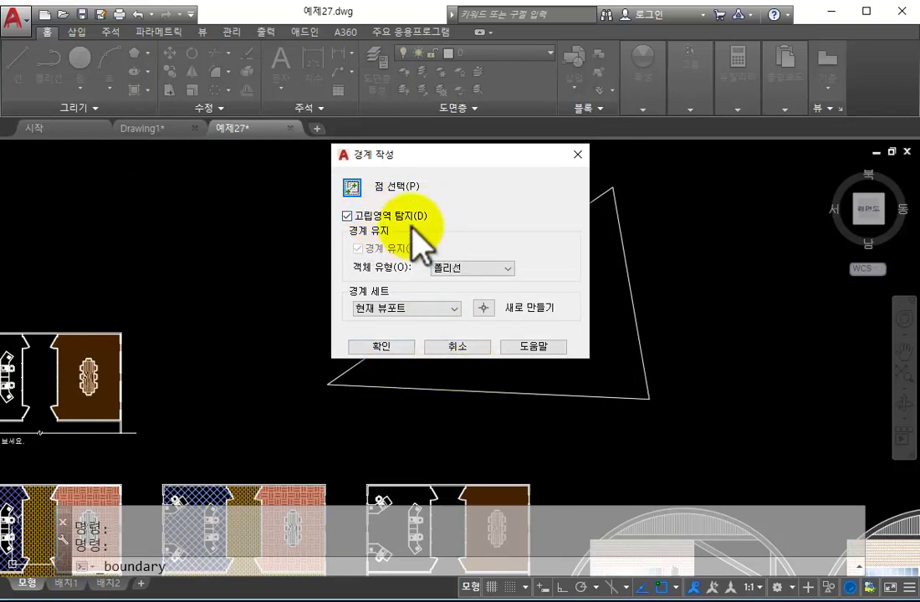
Create a polyline boundary from a point inside the triangle, using the Boundary command with island detection.
click(353, 188)
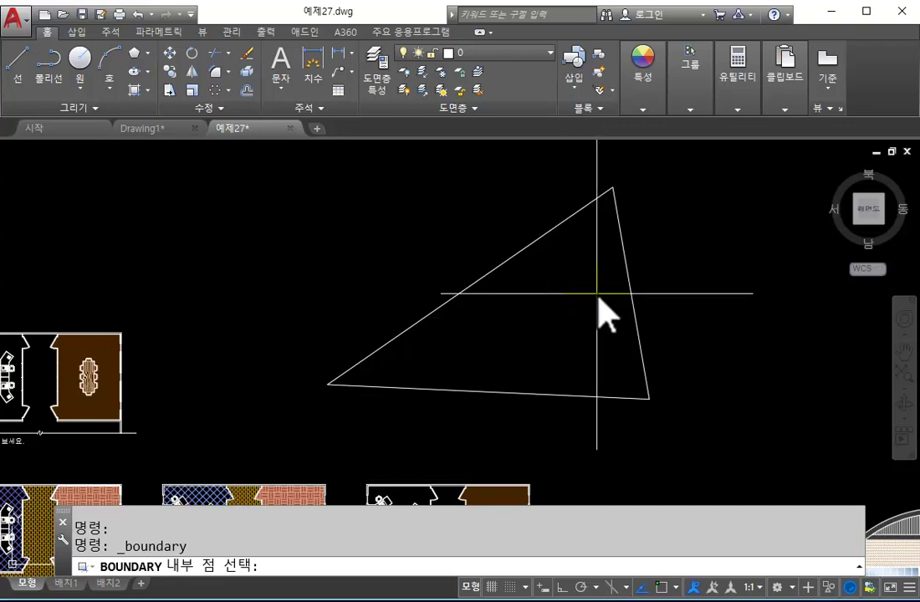
click(574, 308)
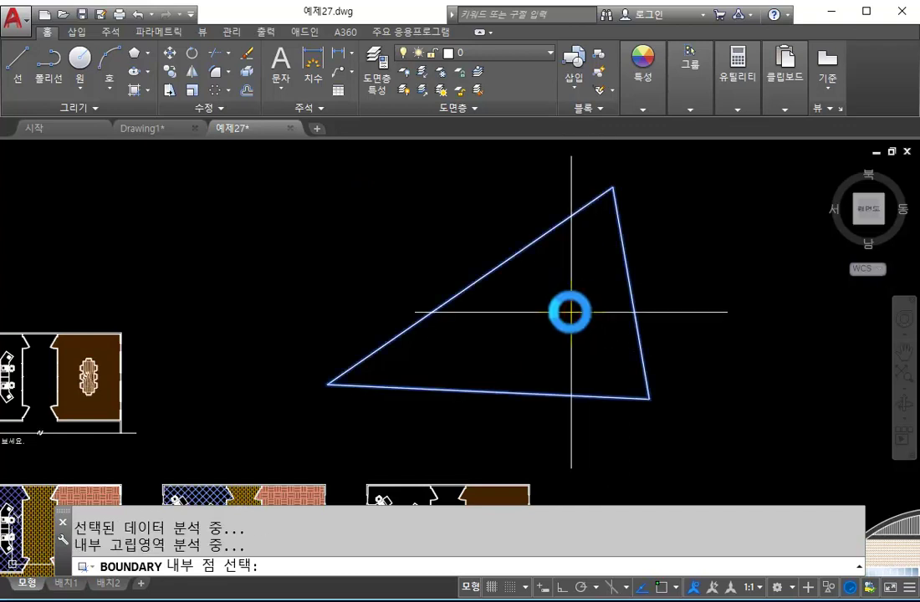
key(Return)
Examine the triangle's new boundary polyline by selecting it, then clear the selection.
click(544, 235)
click(544, 236)
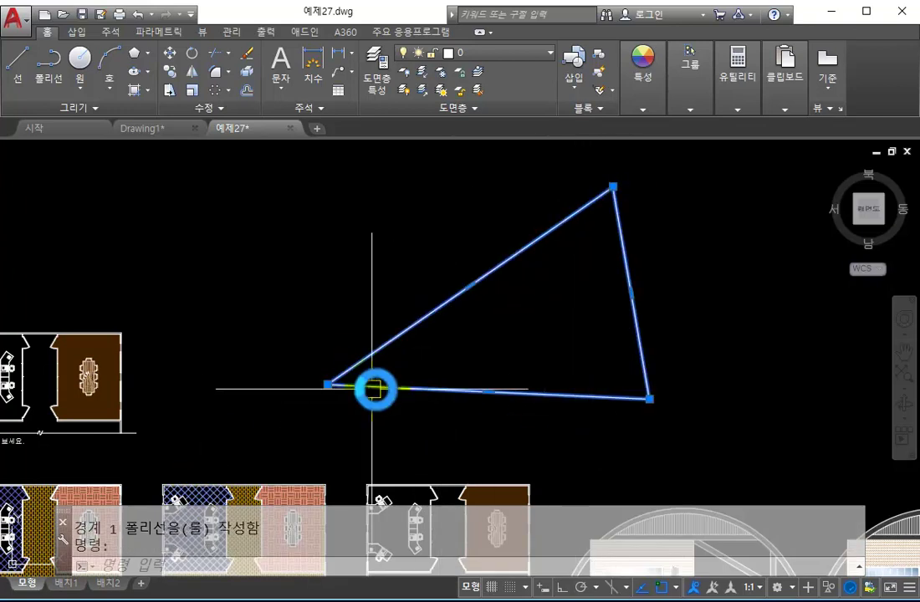
key(Escape)
click(591, 205)
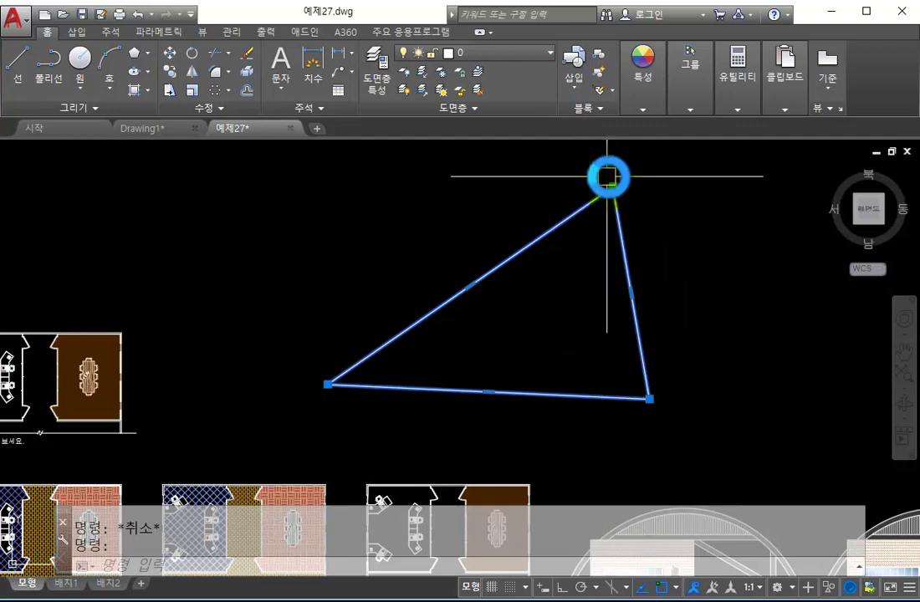
key(Escape)
scroll(653, 284, down, 3)
scroll(595, 285, up, 5)
scroll(596, 281, down, 2)
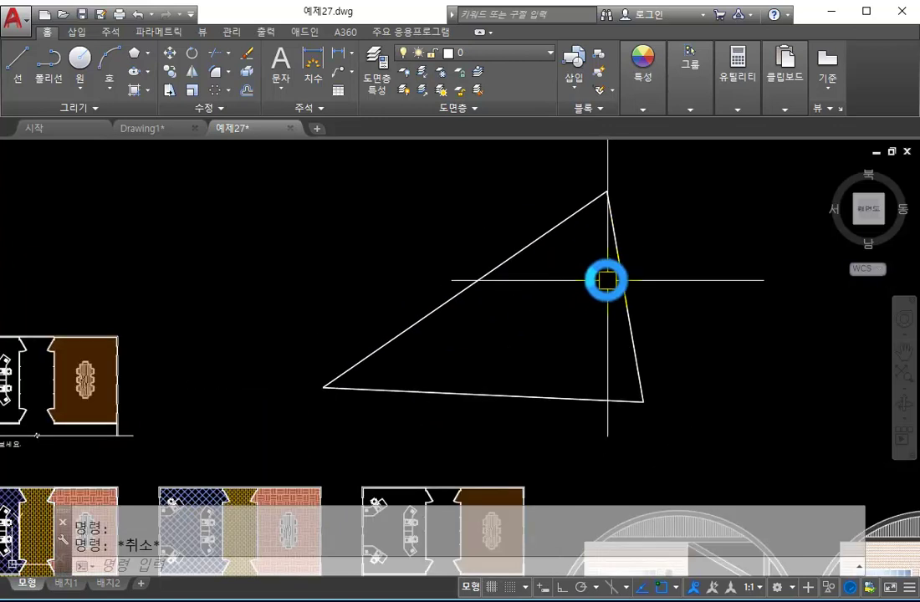
Hatch the triangle with the SOLID pattern by selecting its boundary polyline as an object, and undo the hatch.
key(Return)
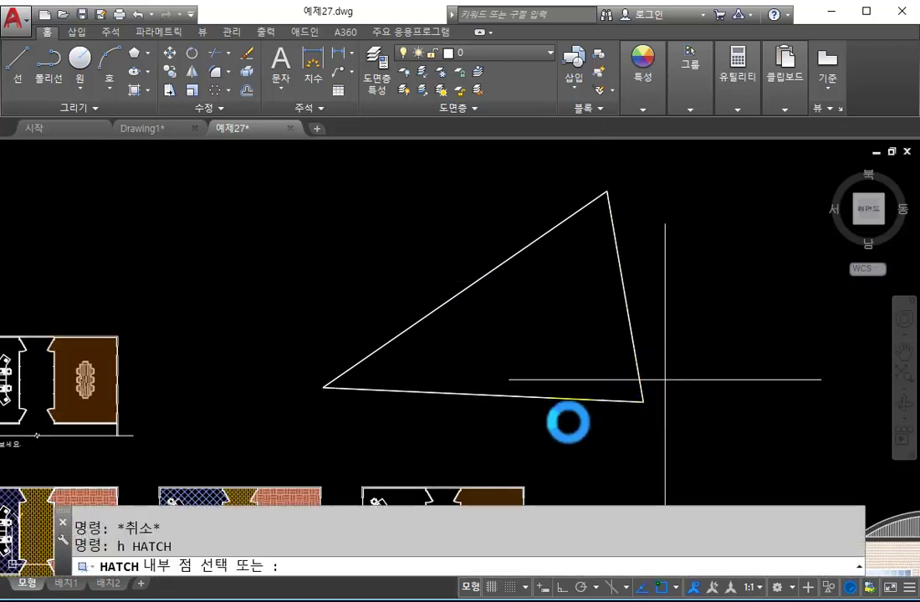
click(344, 565)
click(500, 269)
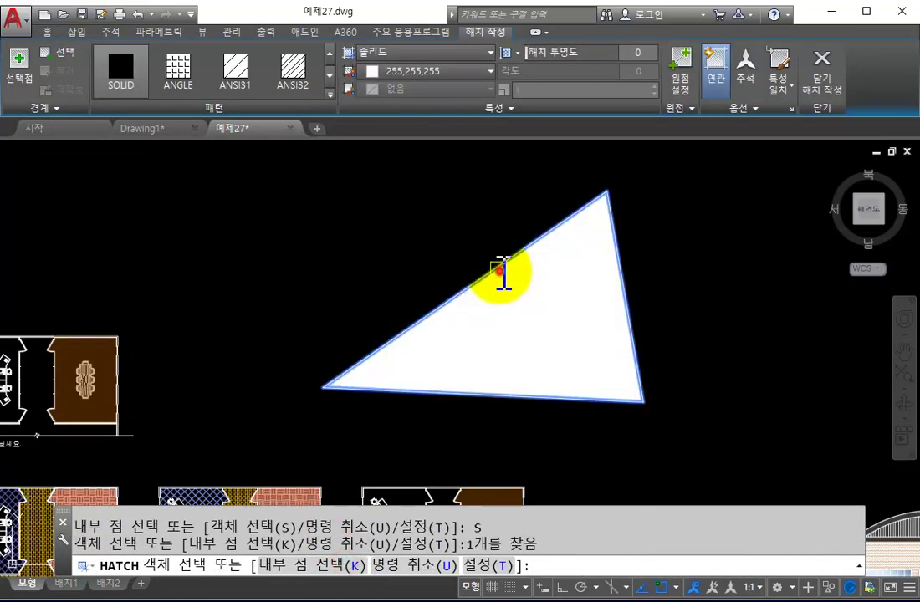
key(Escape)
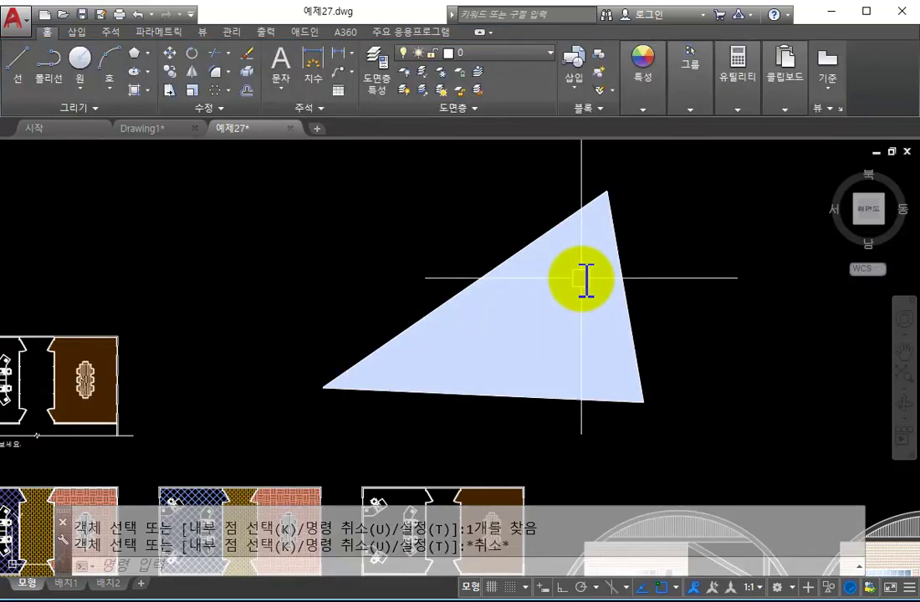
key(ctrl+z)
click(576, 215)
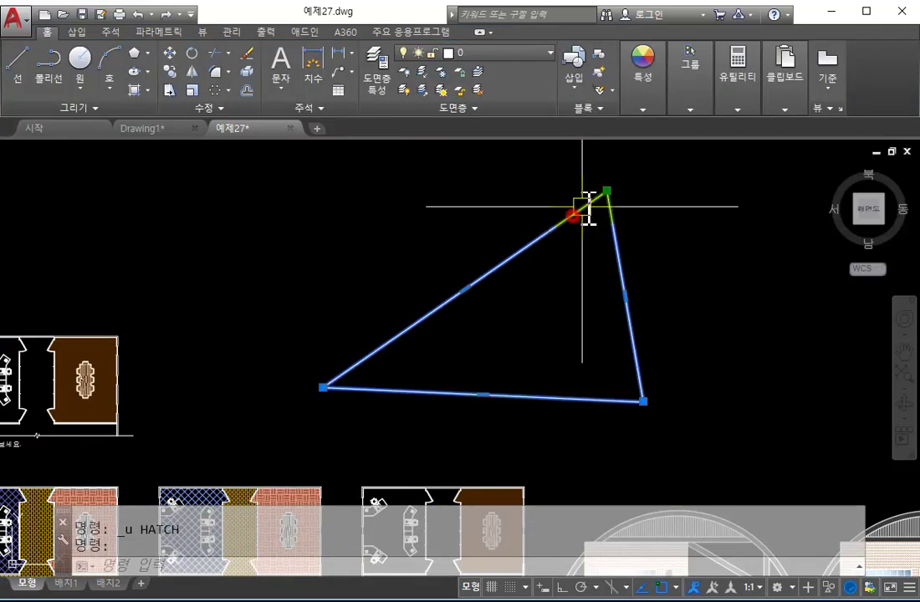
key(Escape)
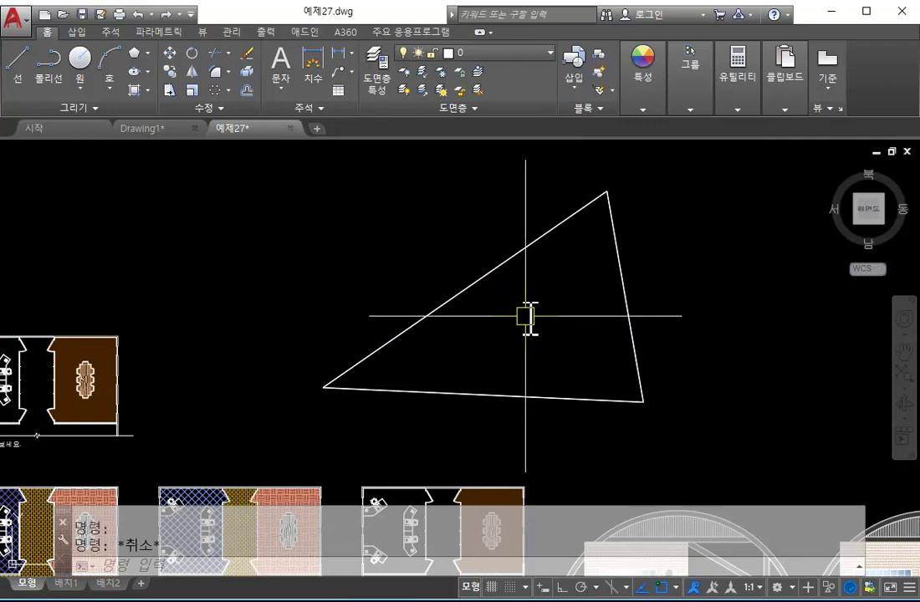
Erase the triangle's boundary polyline and the three lines beneath it.
click(637, 332)
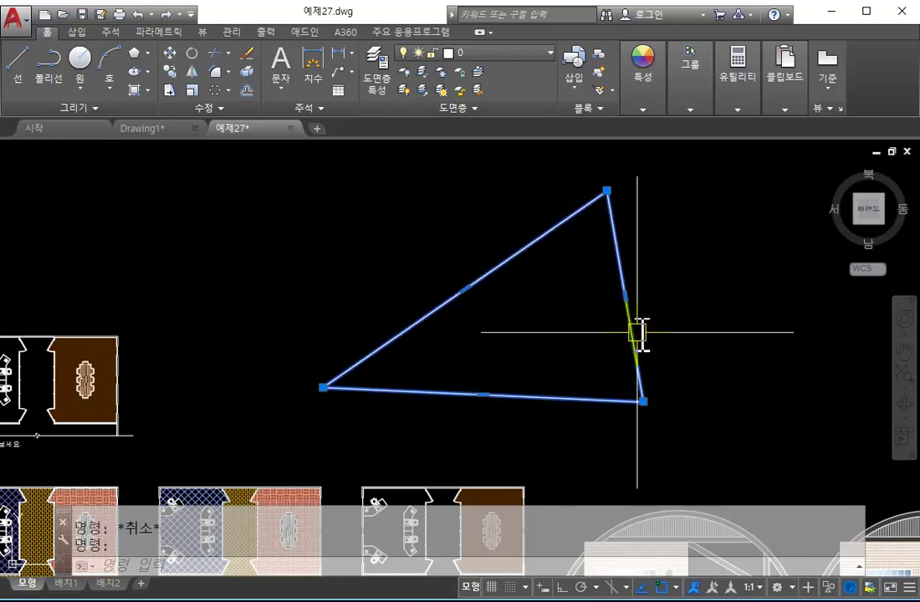
key(Delete)
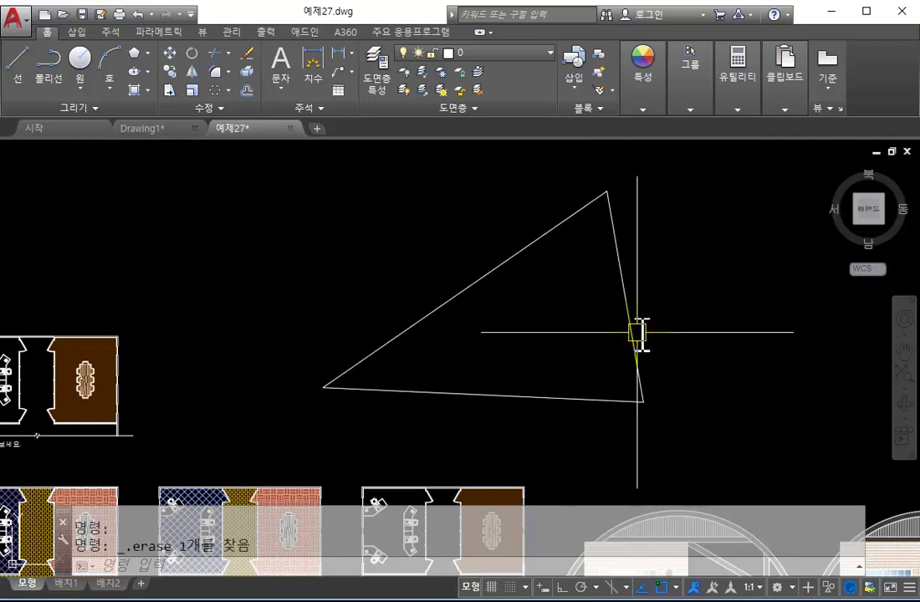
click(633, 343)
key(Delete)
click(668, 401)
click(391, 222)
key(Delete)
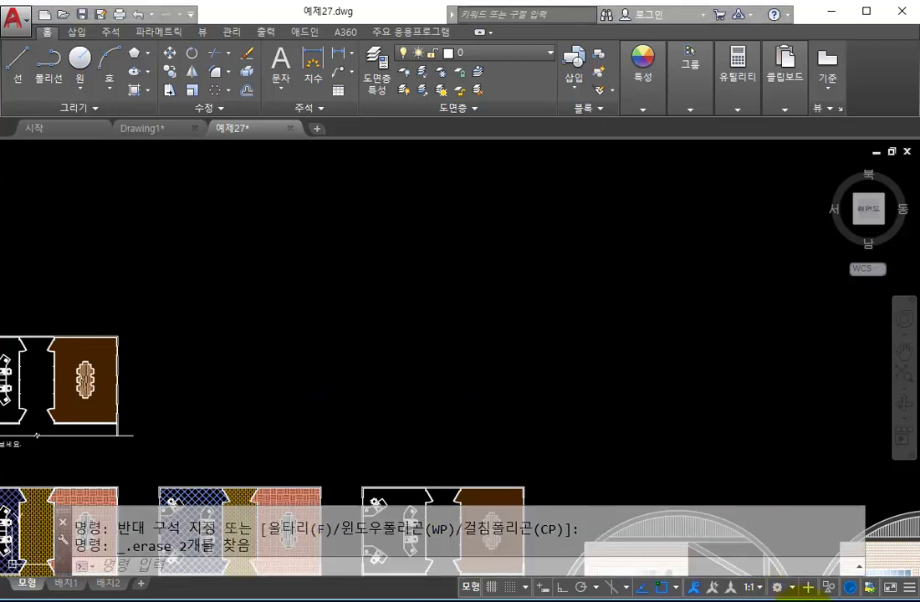
click(538, 371)
scroll(606, 364, down, 4)
scroll(607, 363, down, 5)
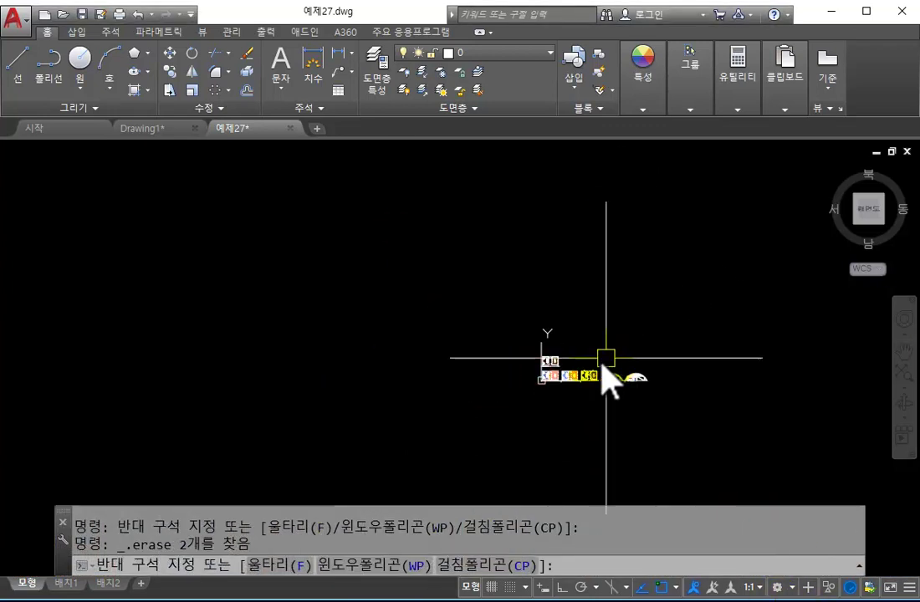
key(Escape)
scroll(604, 362, up, 5)
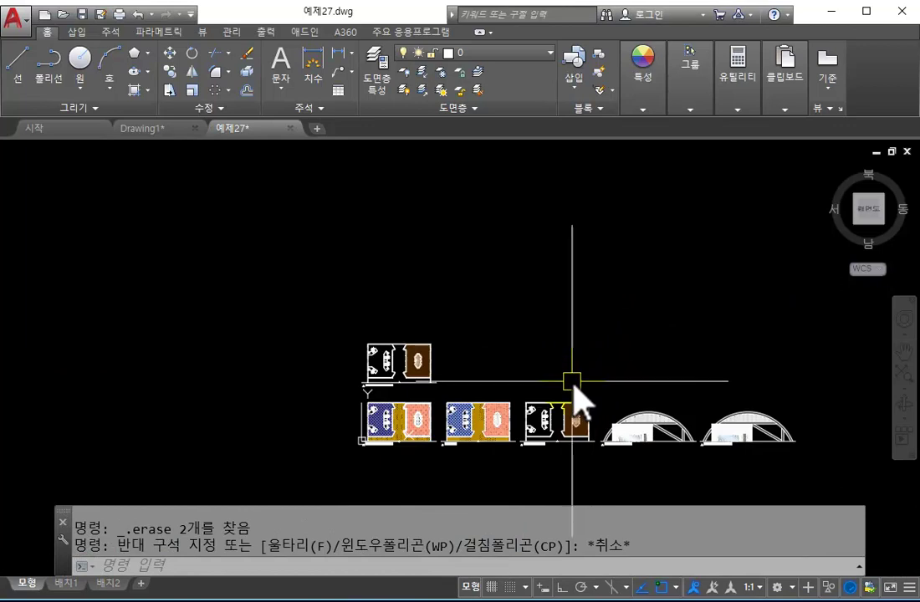
click(734, 142)
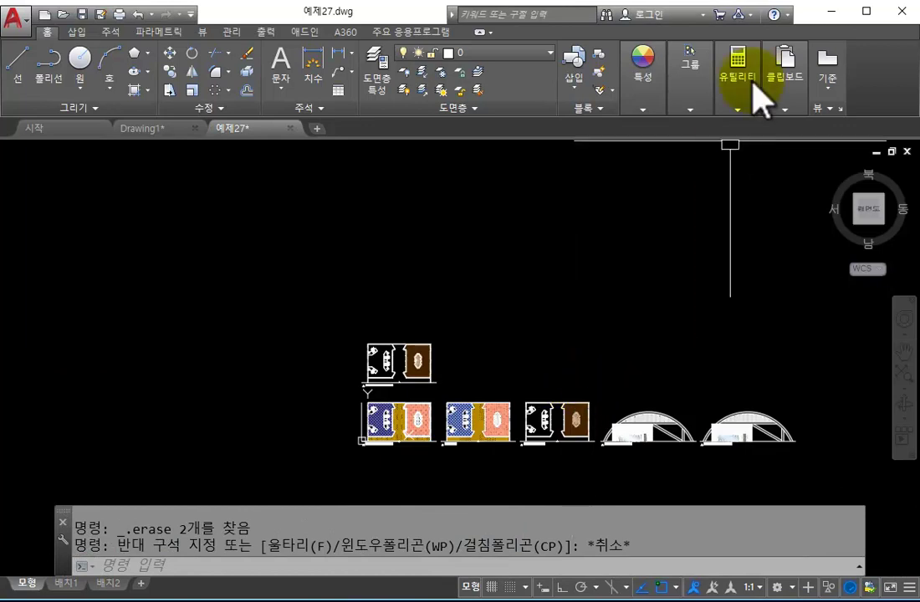